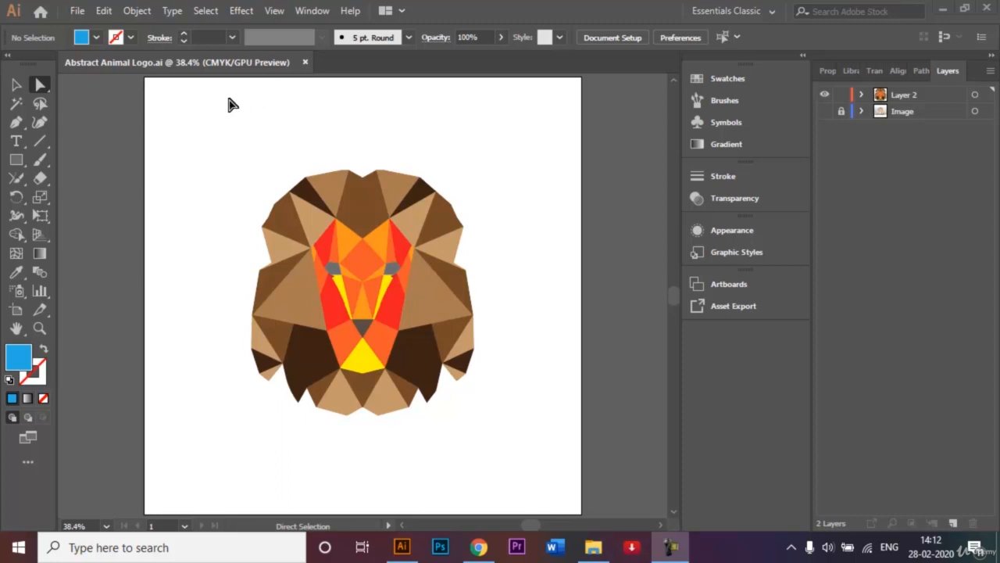
Start a new document and name it Abstract Lion Logo
left_click(78, 11)
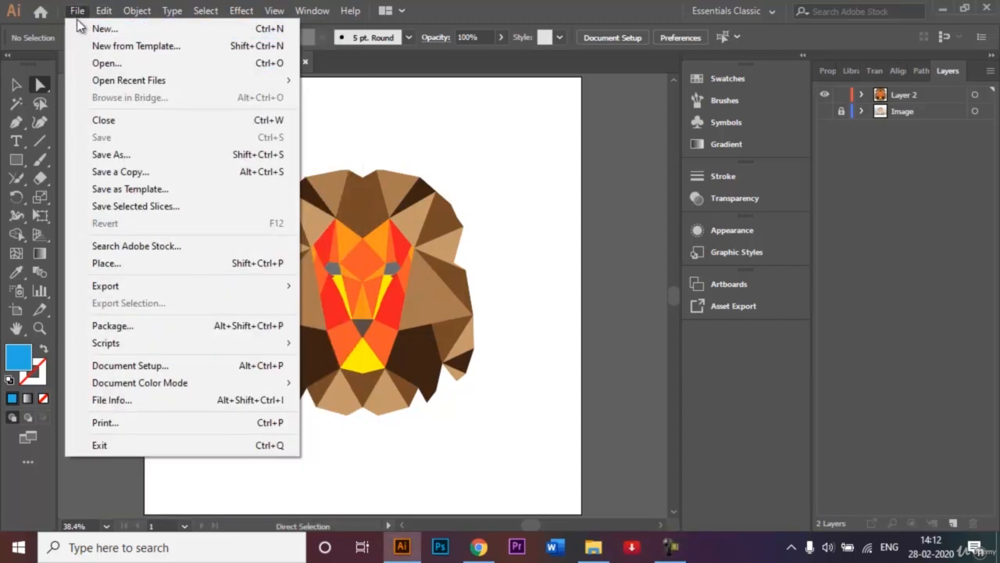
left_click(89, 28)
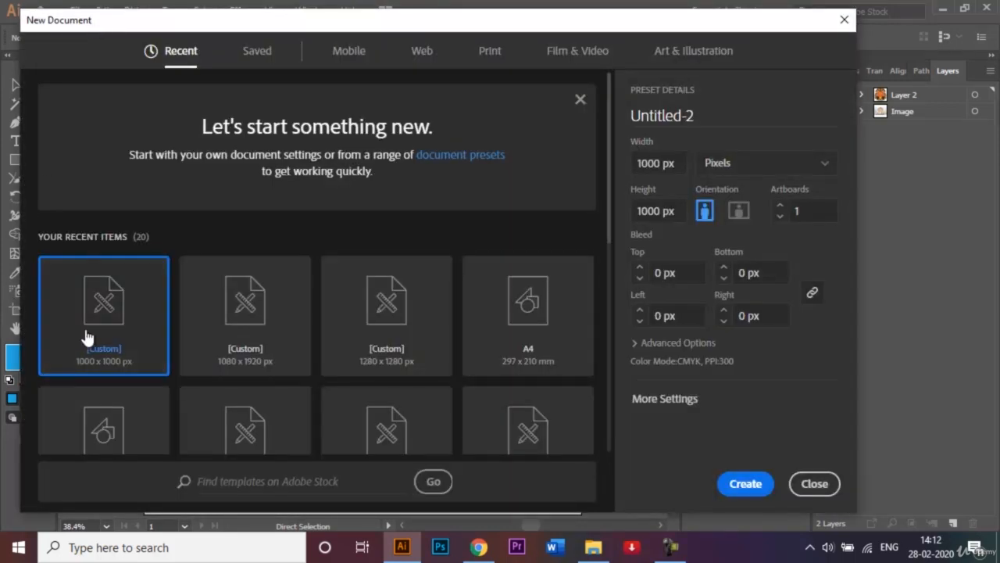
left_click(717, 113)
key("BackSpace")
type("A")
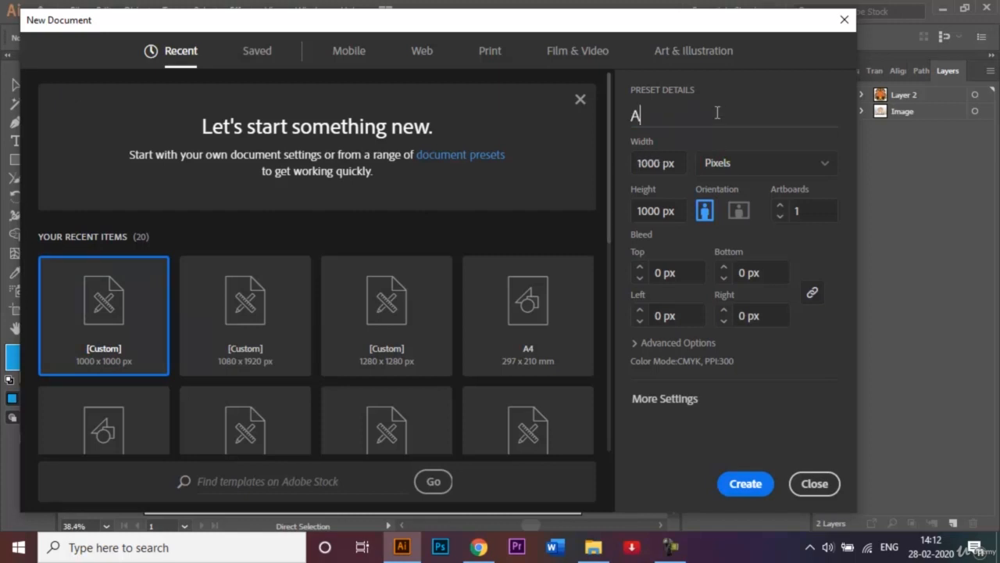
type("bstract Lion")
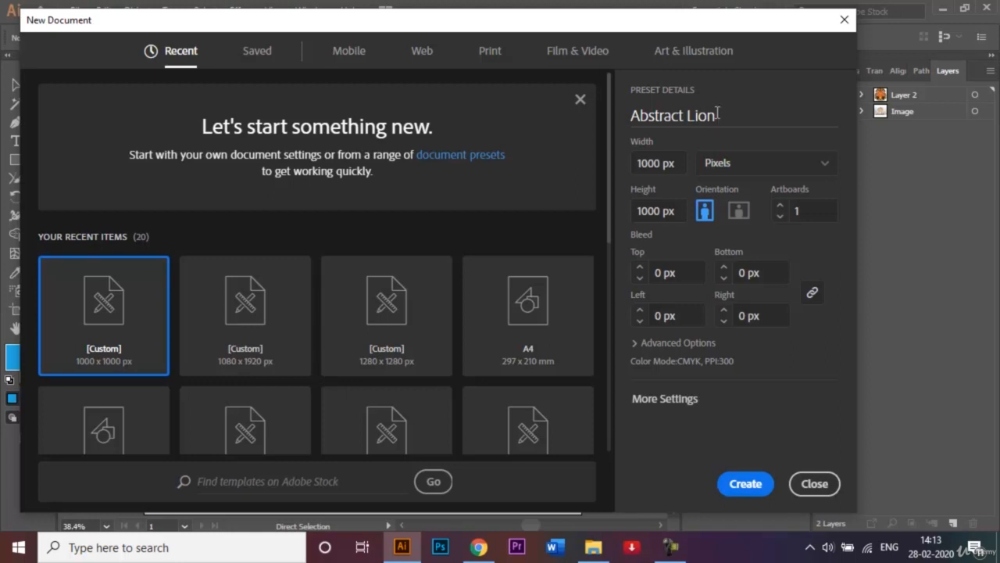
type(" Logo")
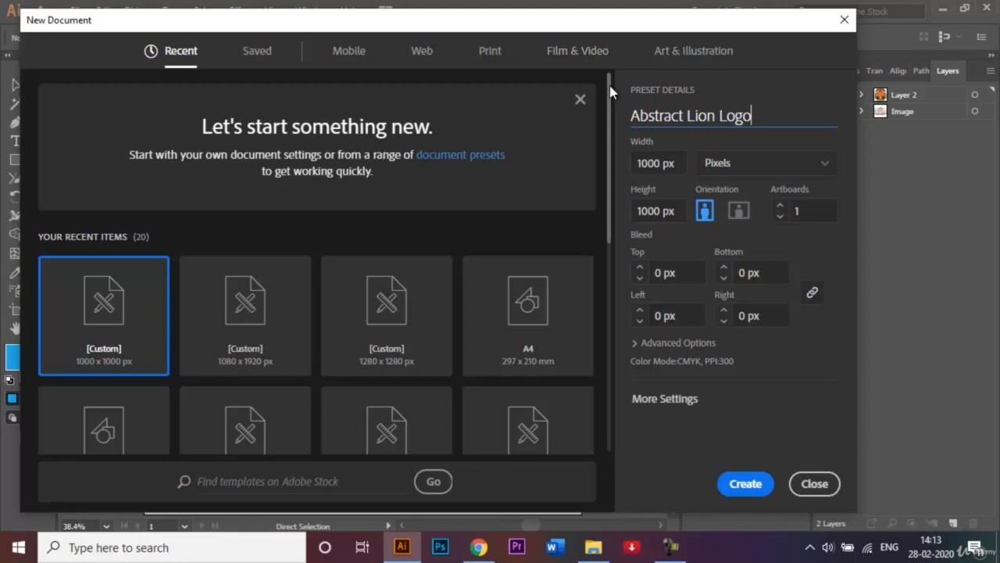
Create the document from the 1000 x 1000 px preset, keeping pixels as the unit and one artboard
left_click_drag(610, 92, 610, 173)
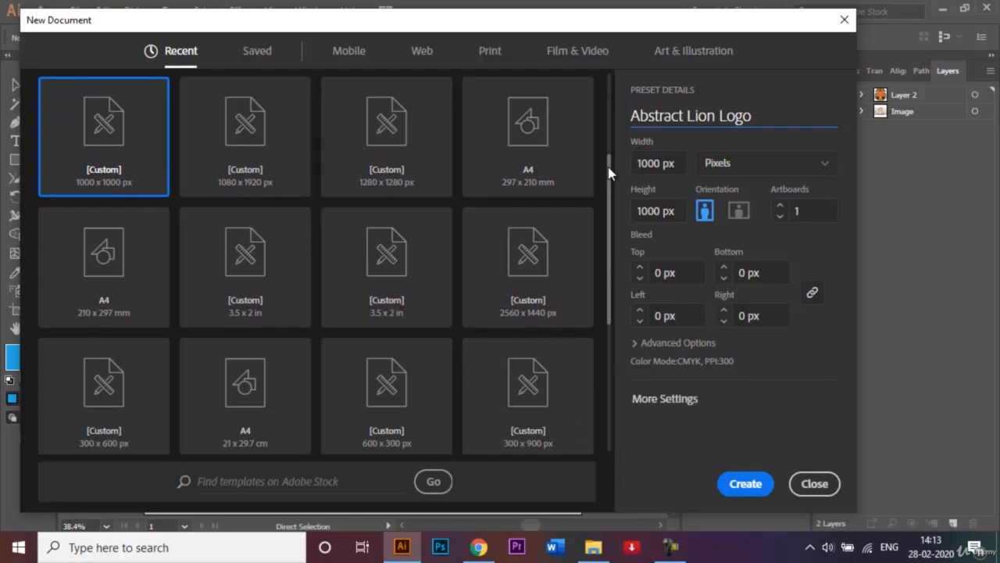
left_click_drag(609, 170, 605, 93)
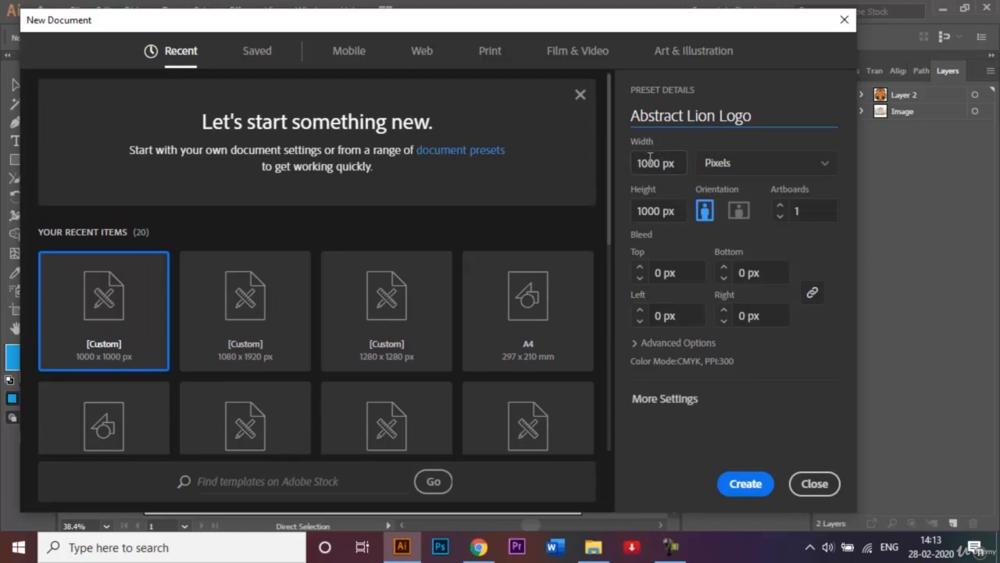
left_click(818, 174)
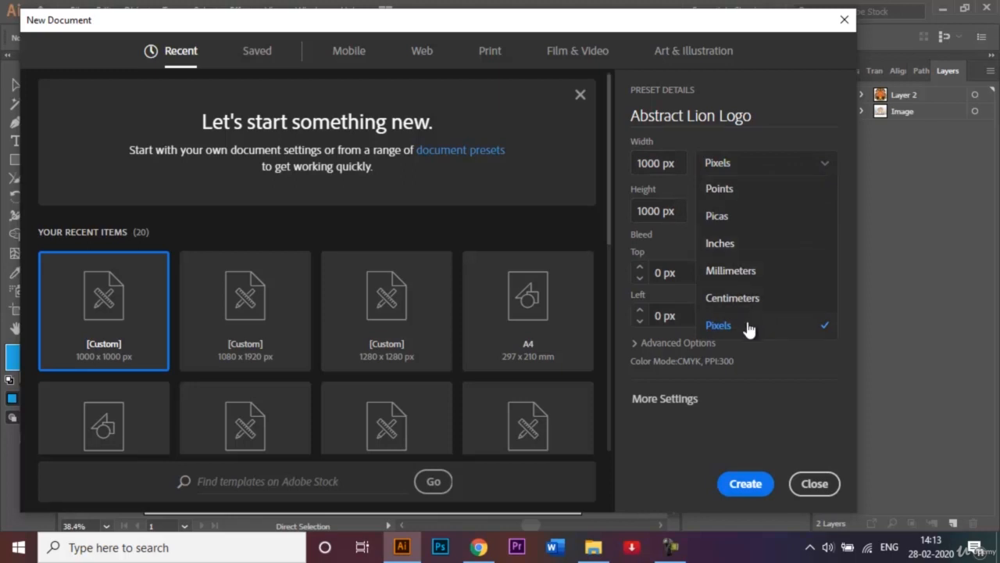
left_click(683, 86)
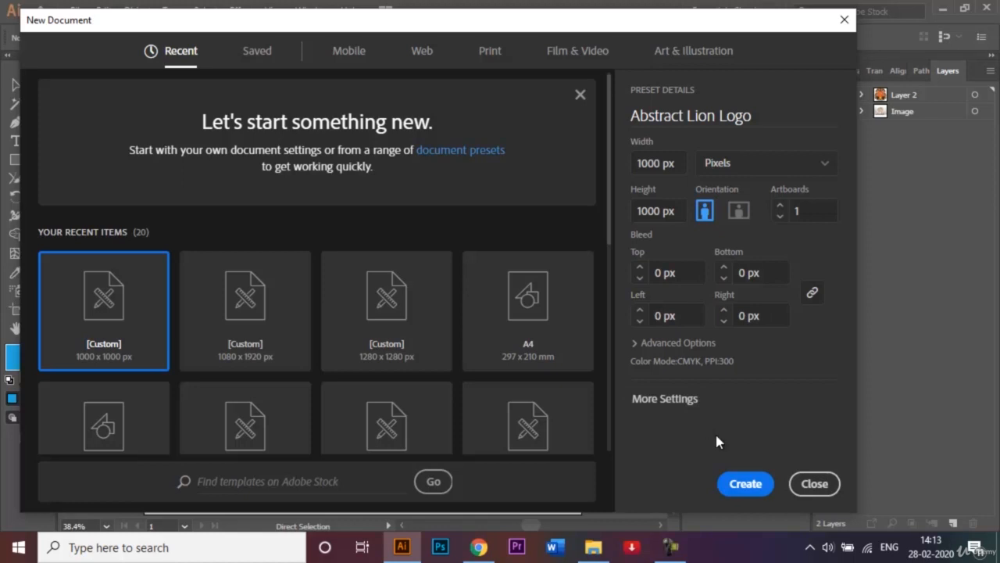
left_click(743, 483)
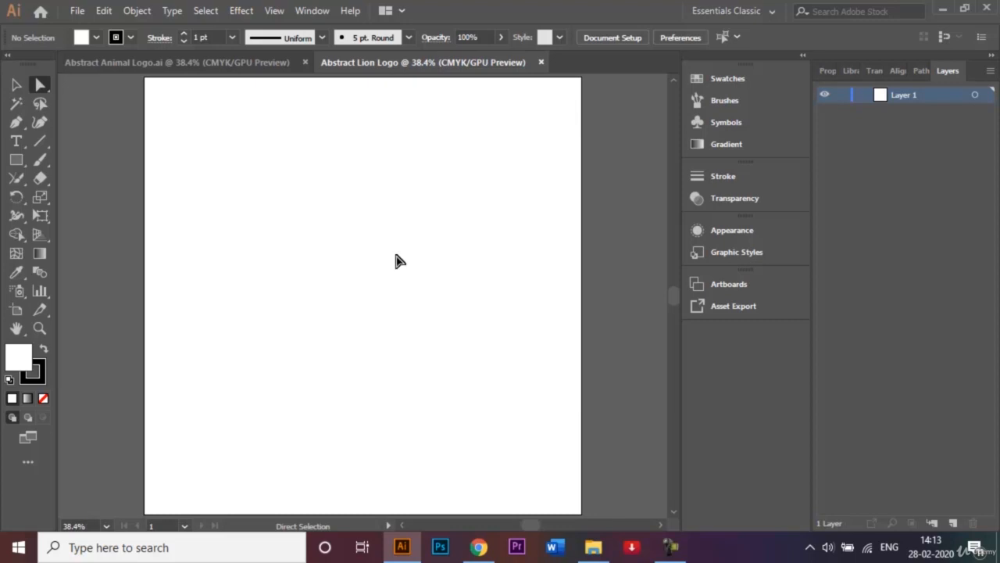
Open Lion face.jpg, bring the photo into the Abstract Lion Logo document, and close the photo's own document
key("ctrl+o")
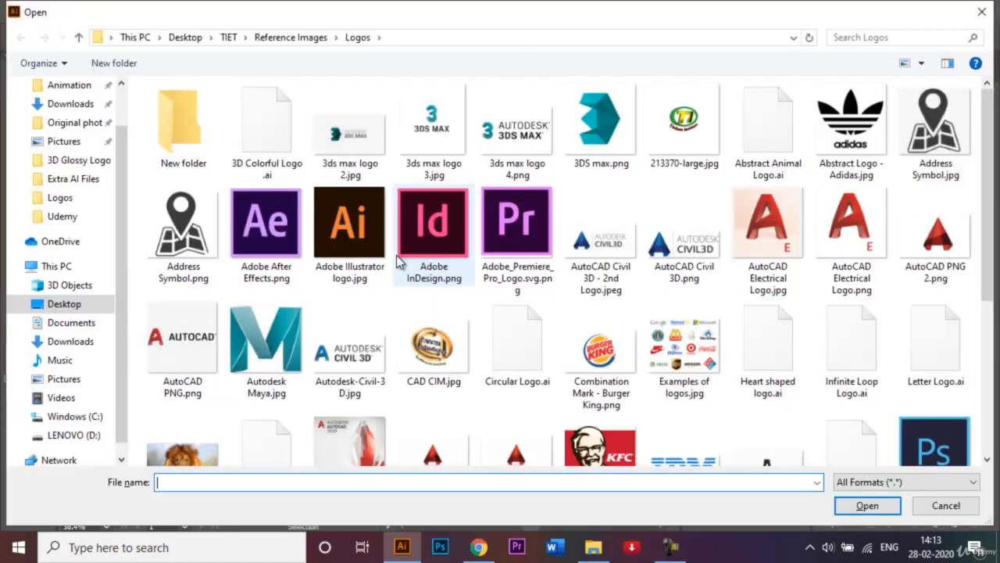
left_click(202, 447)
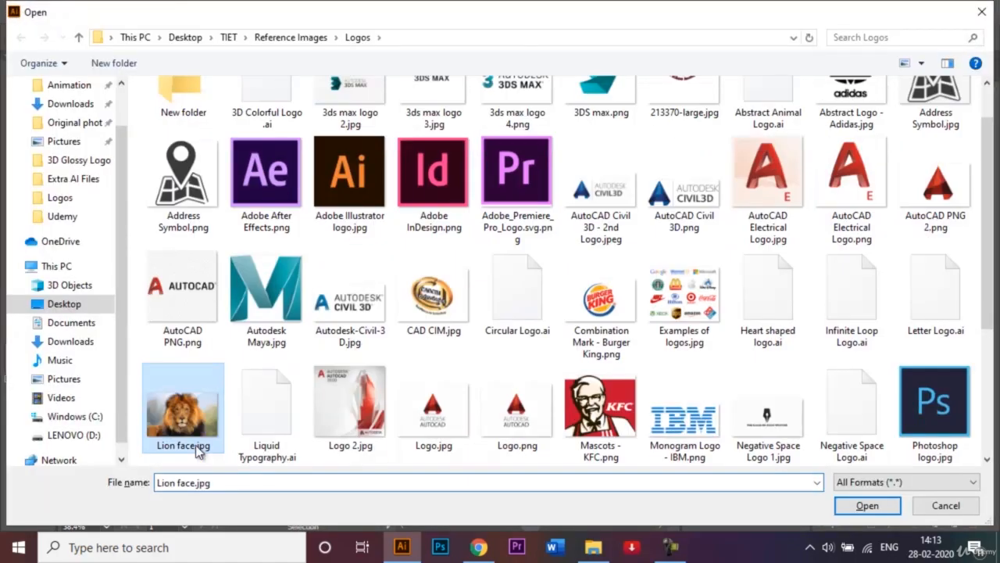
left_click(859, 504)
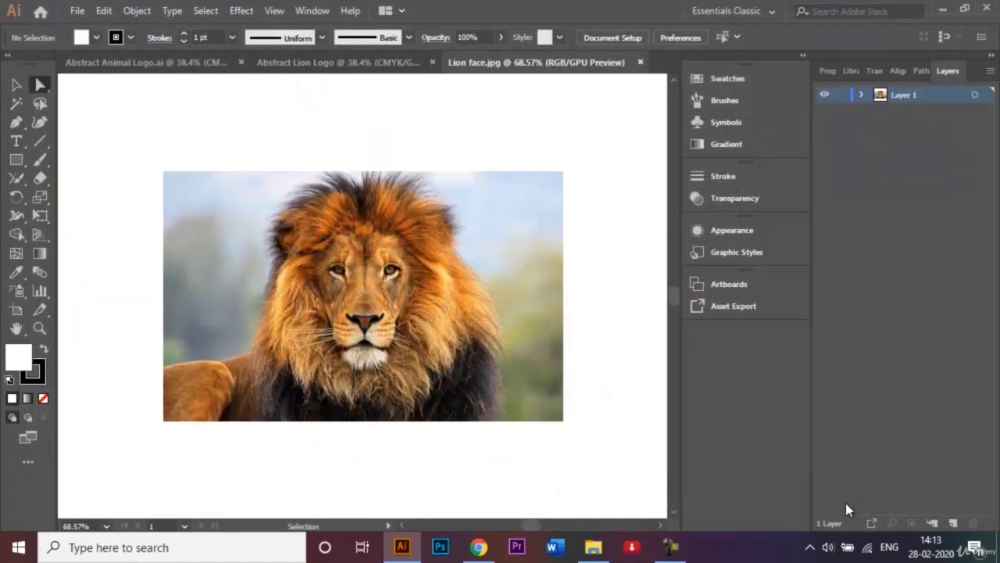
mouse_move(349, 277)
left_mouse_down()
mouse_move(328, 284)
mouse_move(334, 78)
mouse_move(320, 63)
mouse_move(315, 105)
mouse_move(340, 270)
left_mouse_up()
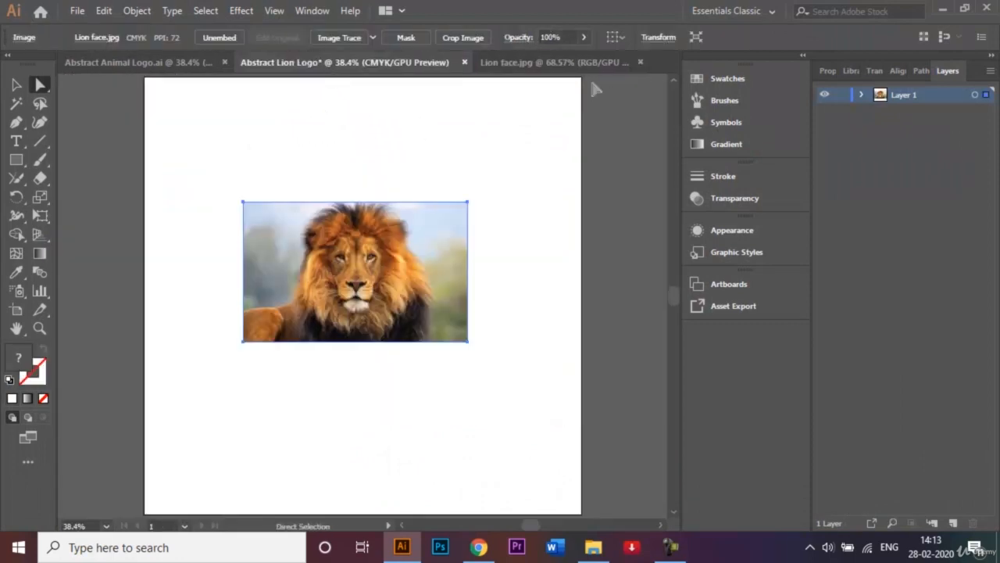
left_click(639, 62)
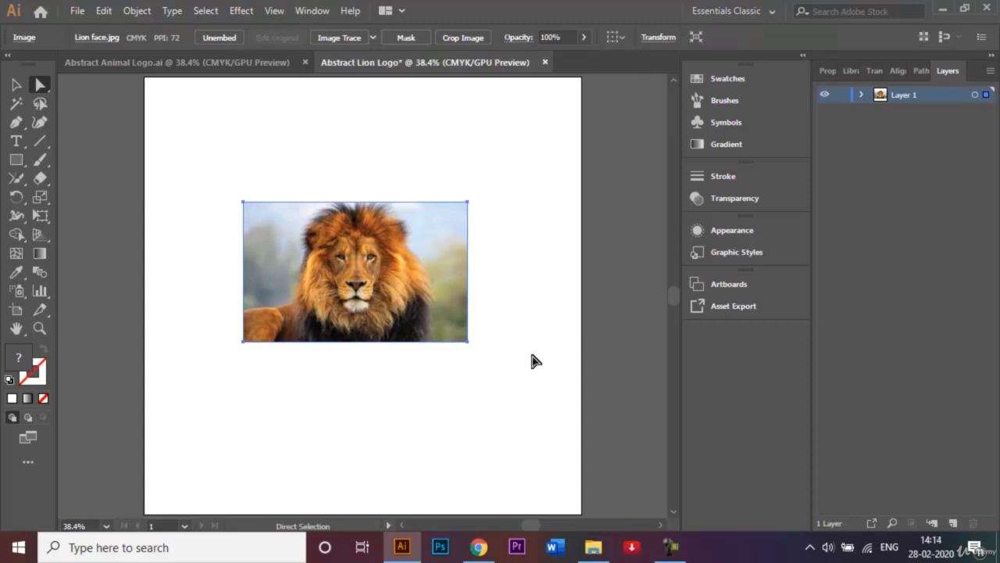
Scale the lion photo proportionally to span the artboard's full width and place it slightly below the vertical centre
left_click(17, 84)
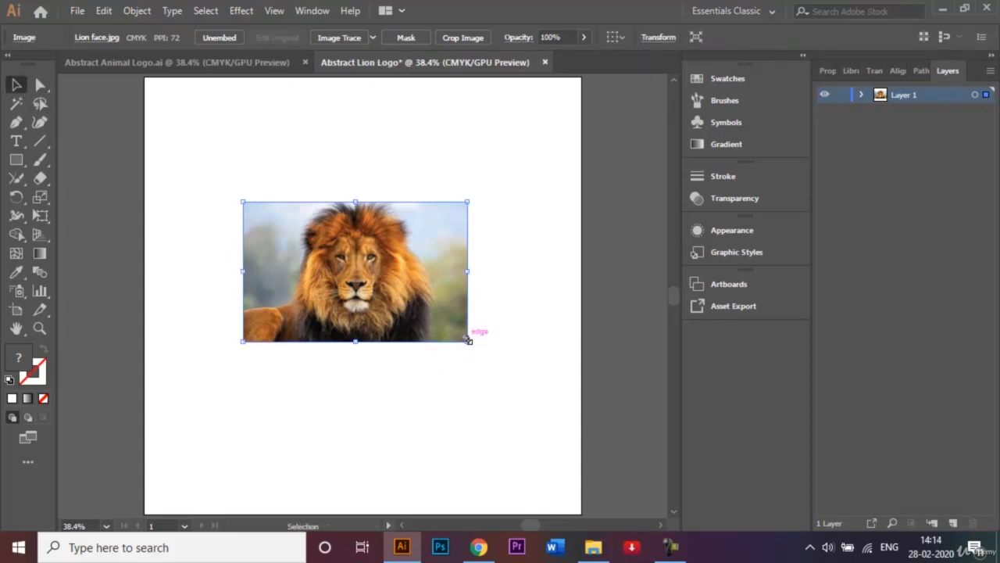
left_click_drag(468, 340, 573, 403)
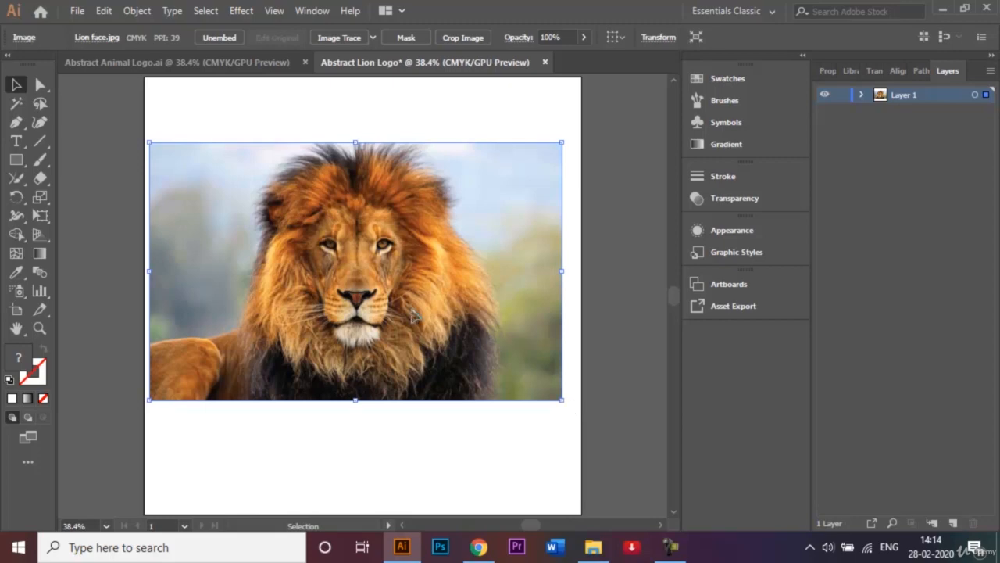
left_click_drag(414, 314, 426, 314)
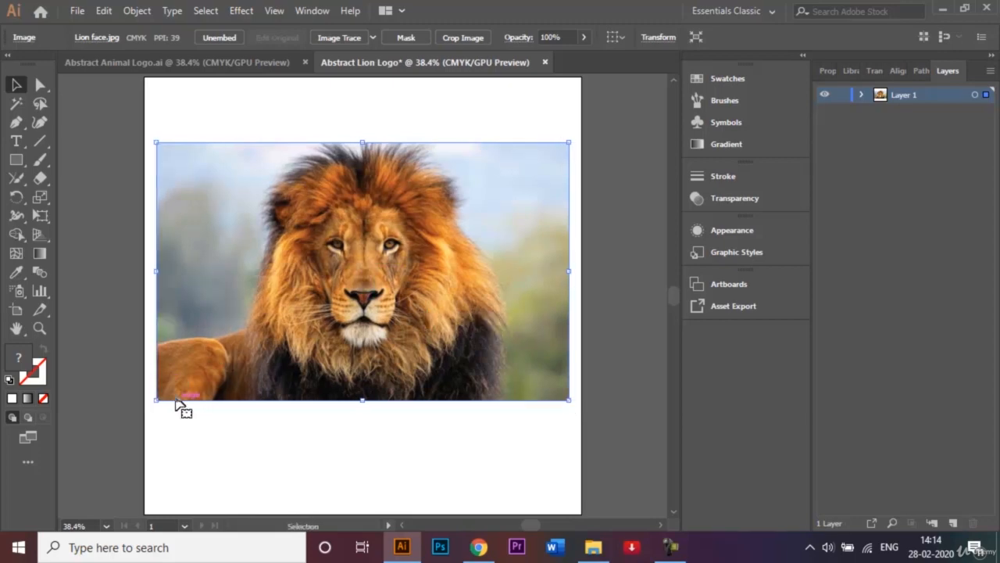
left_click_drag(156, 400, 144, 407)
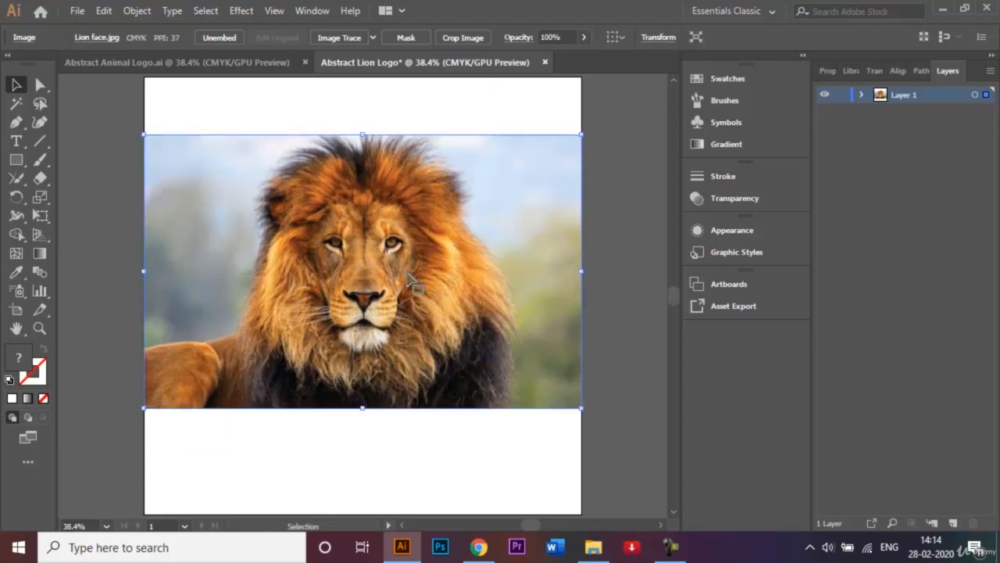
left_click_drag(409, 281, 409, 300)
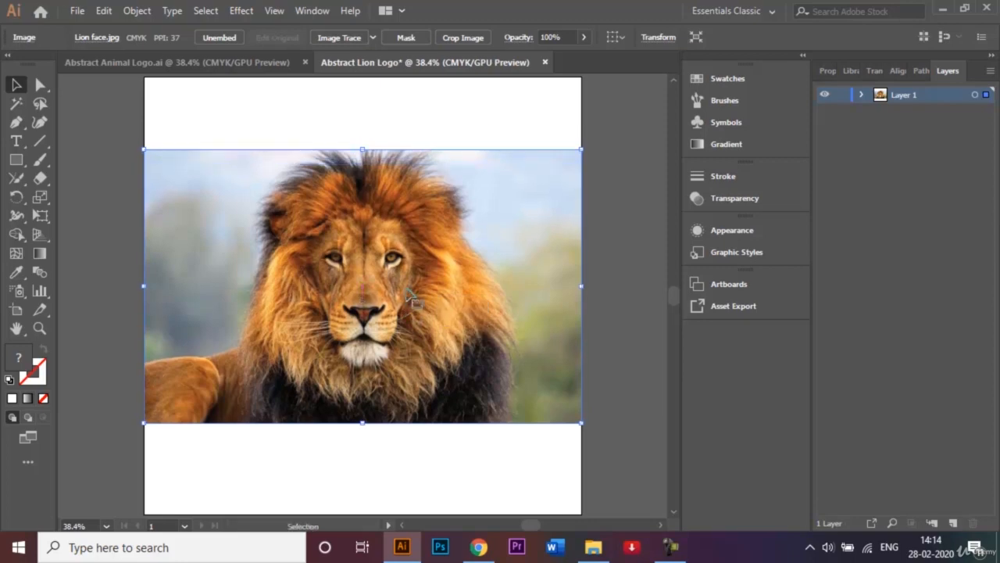
left_click(632, 201)
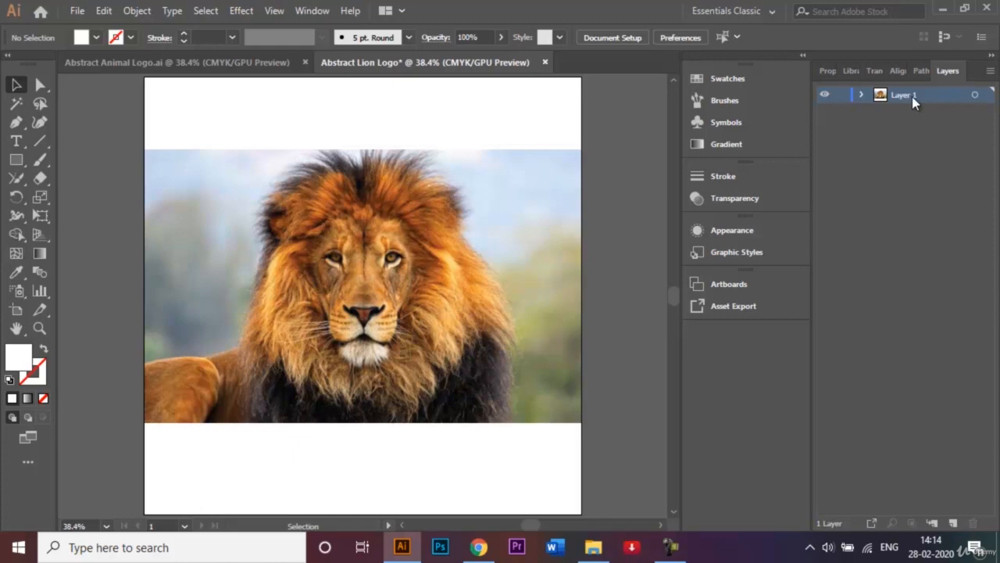
Rename the layer holding the lion photo as Image
type("Image")
left_click(834, 143)
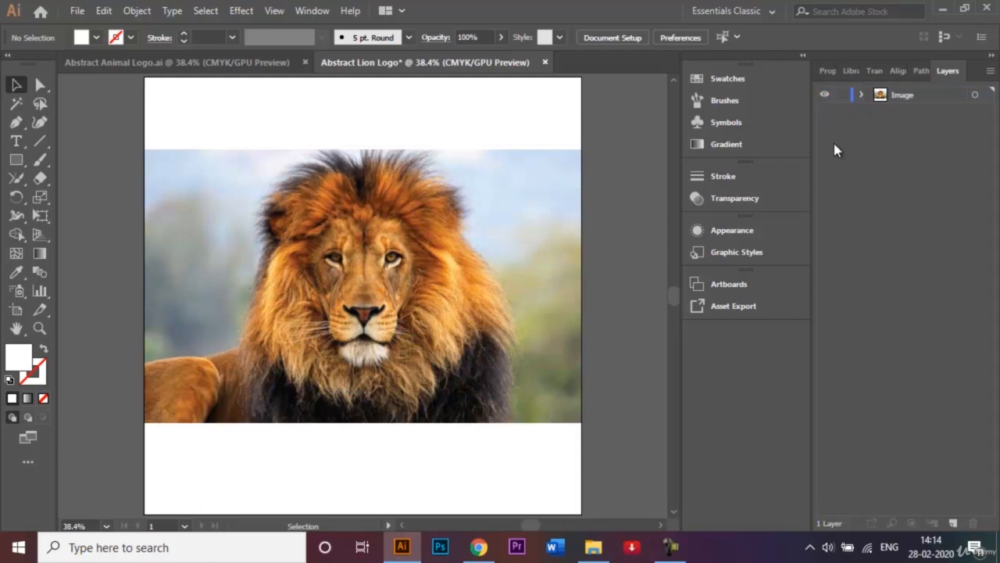
Set the lion photo's opacity to 50%
left_click(490, 216)
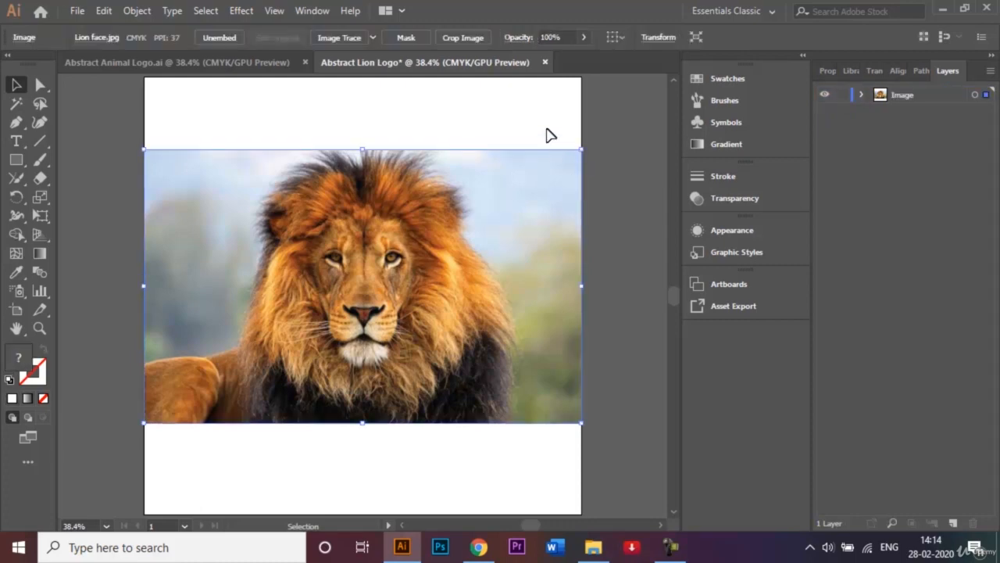
left_click(549, 34)
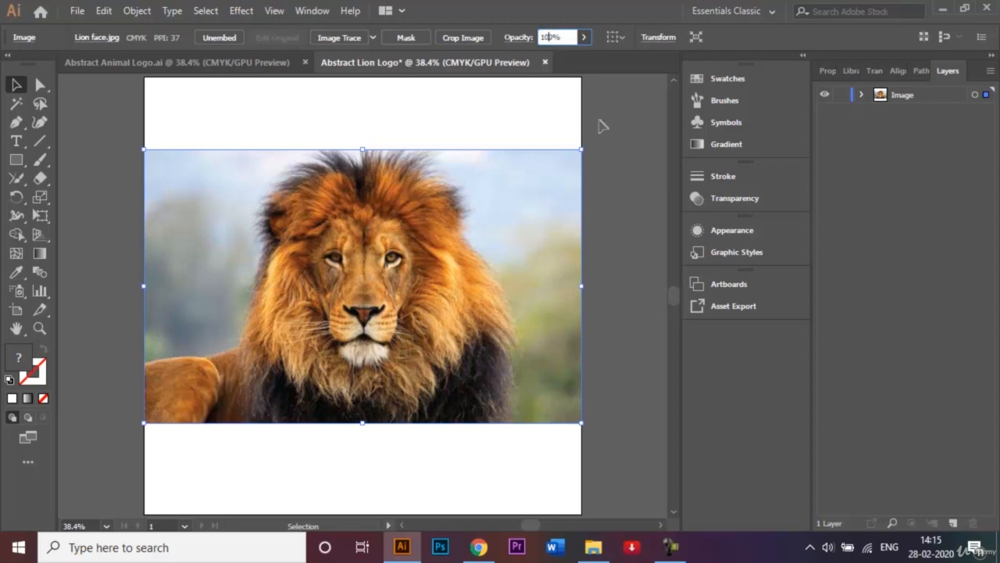
key("BackSpace")
key("BackSpace")
type("5")
key("Return")
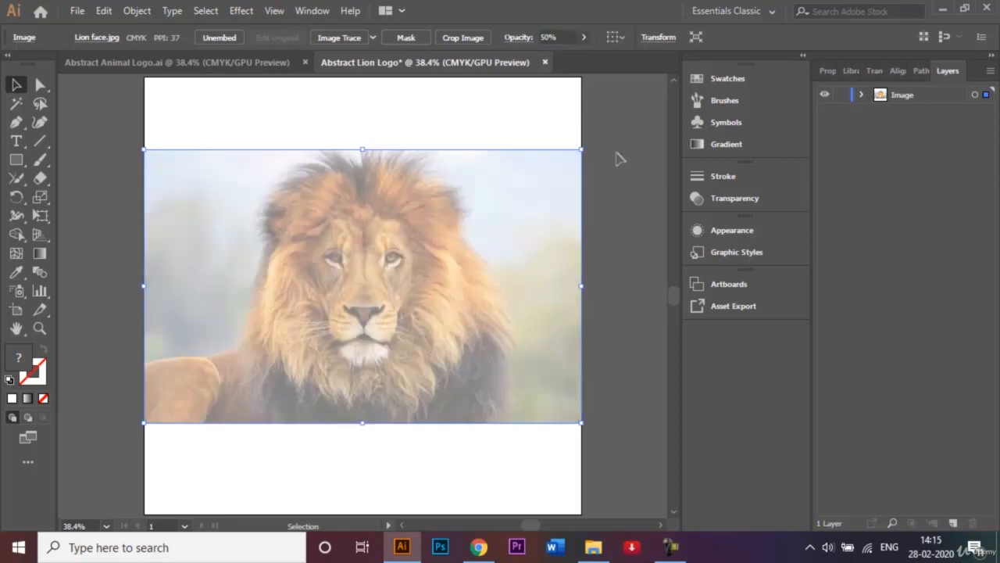
left_click(616, 116)
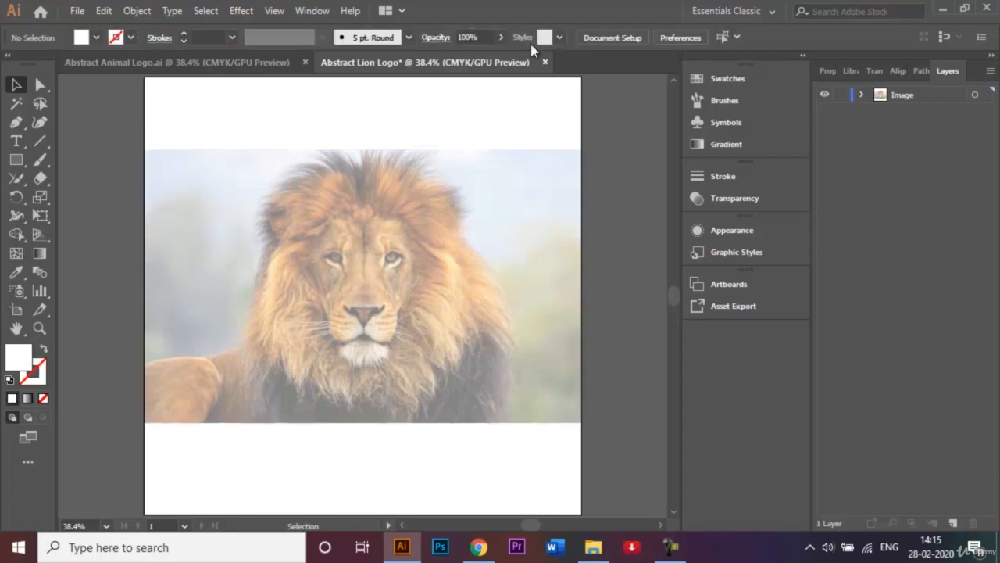
left_click(725, 201)
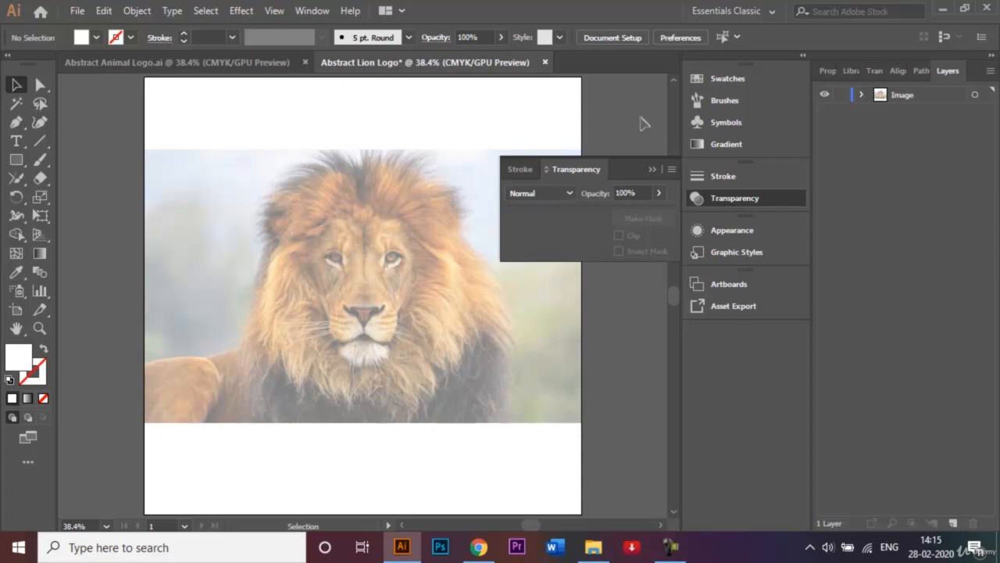
left_click(653, 170)
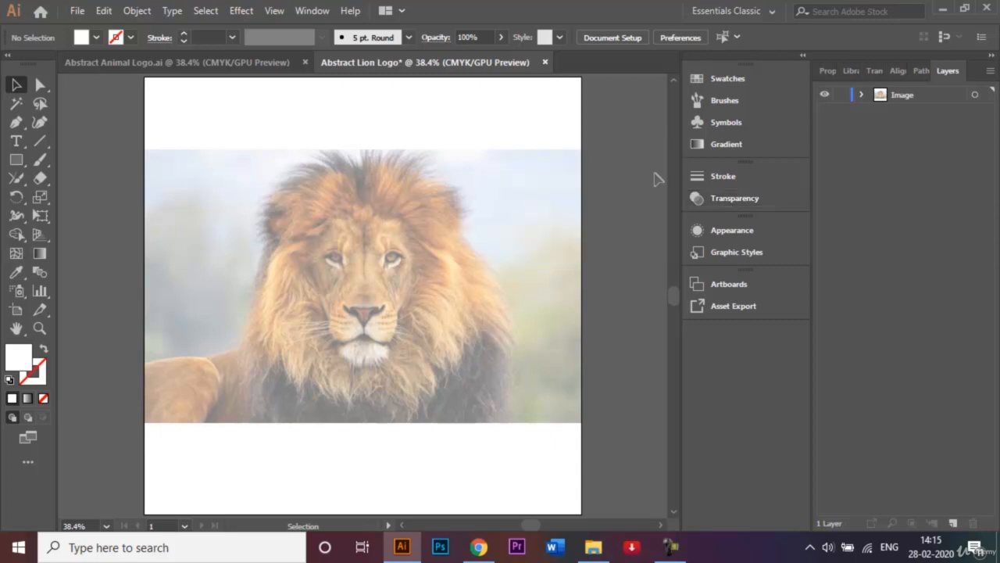
Lock the Image layer and look at the finished lion in the Abstract Animal Logo document for reference
left_click(842, 96)
left_click(251, 61)
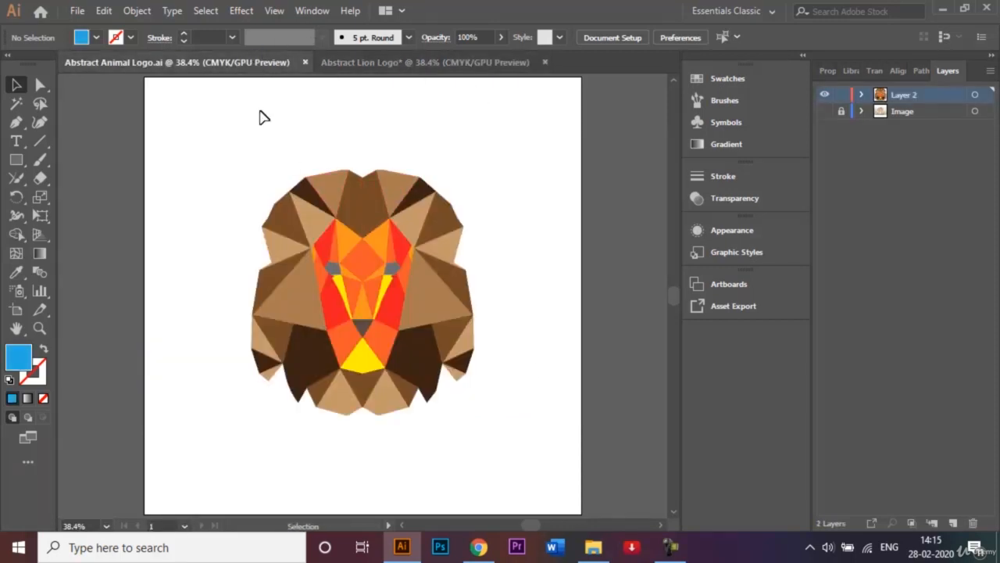
left_click(406, 63)
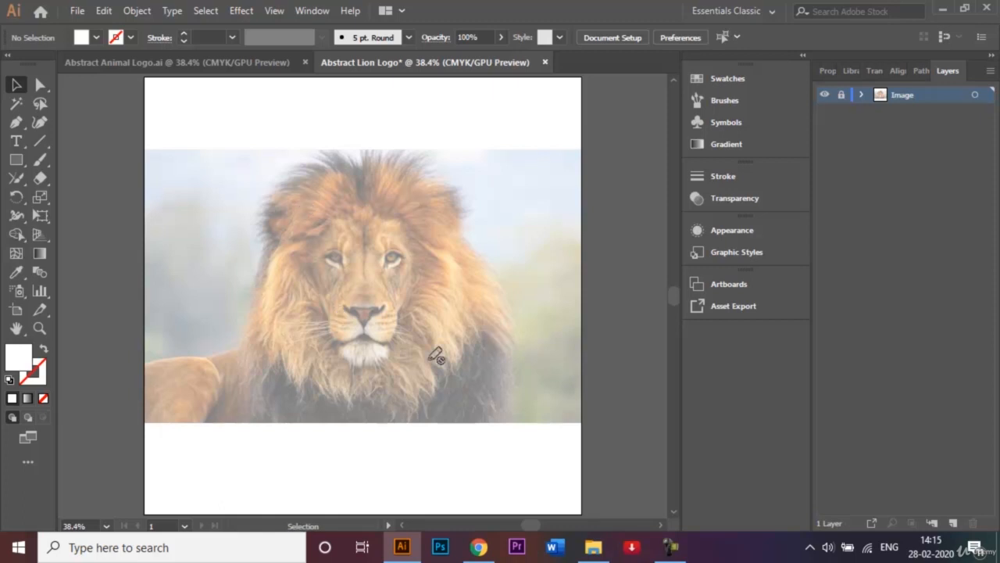
Add a new layer above the Image layer and name it Graphics
left_click(952, 523)
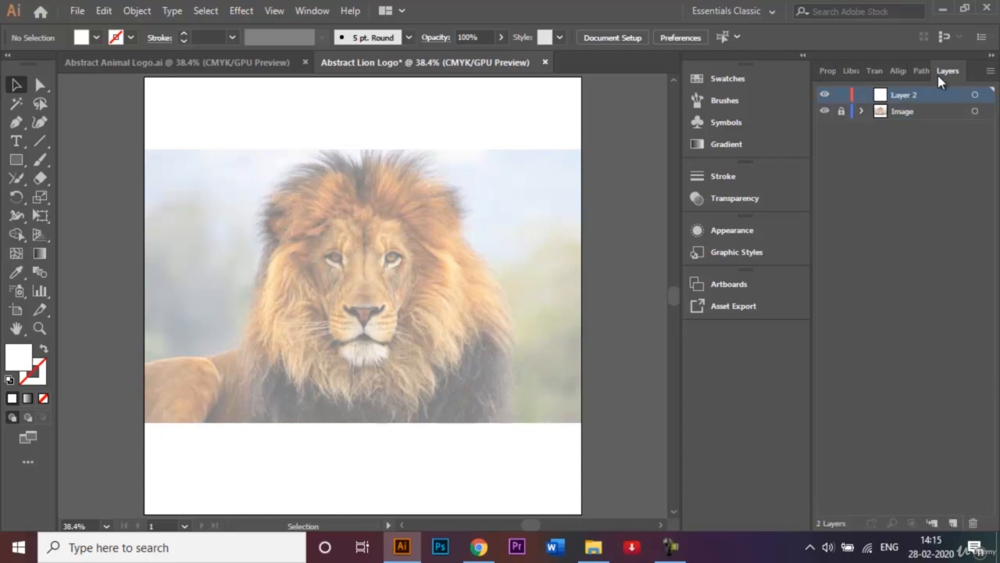
double_click(908, 95)
key("BackSpace")
type("GRaphics")
Trace the lion's left eye with the Pen tool as a small closed five-sided shape on the Graphics layer
key("ctrl+plus")
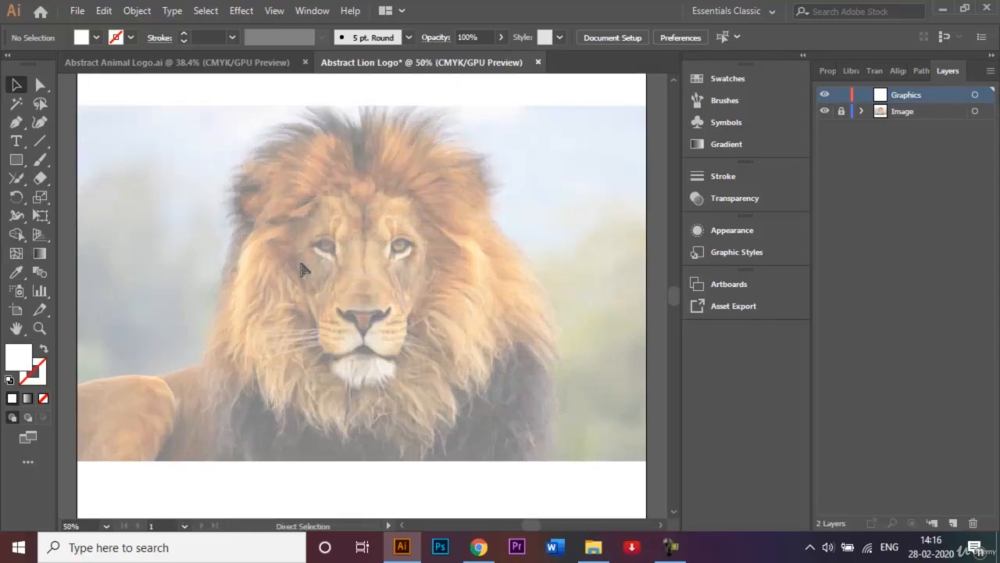
key("ctrl+plus")
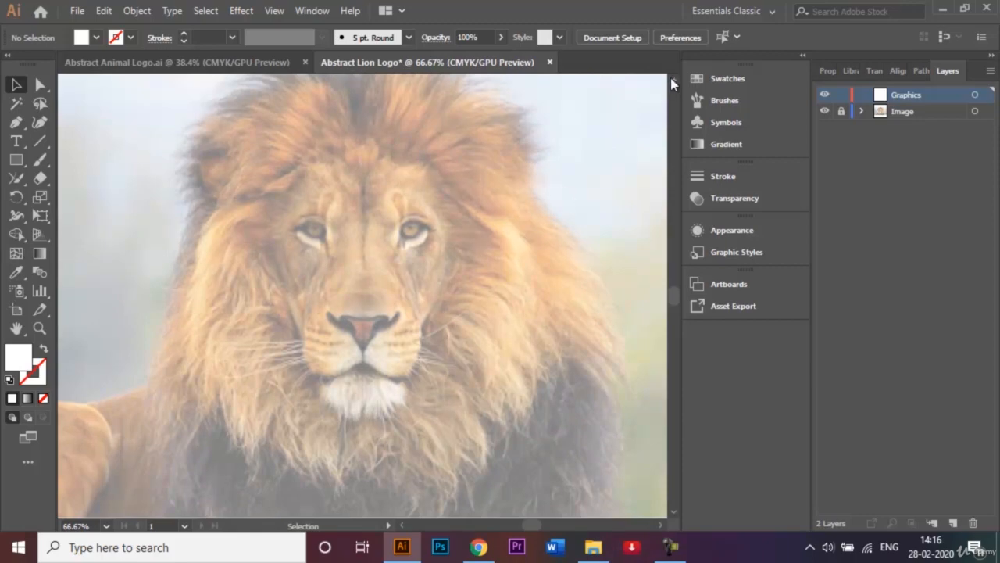
scroll(670, 78, "up", 2)
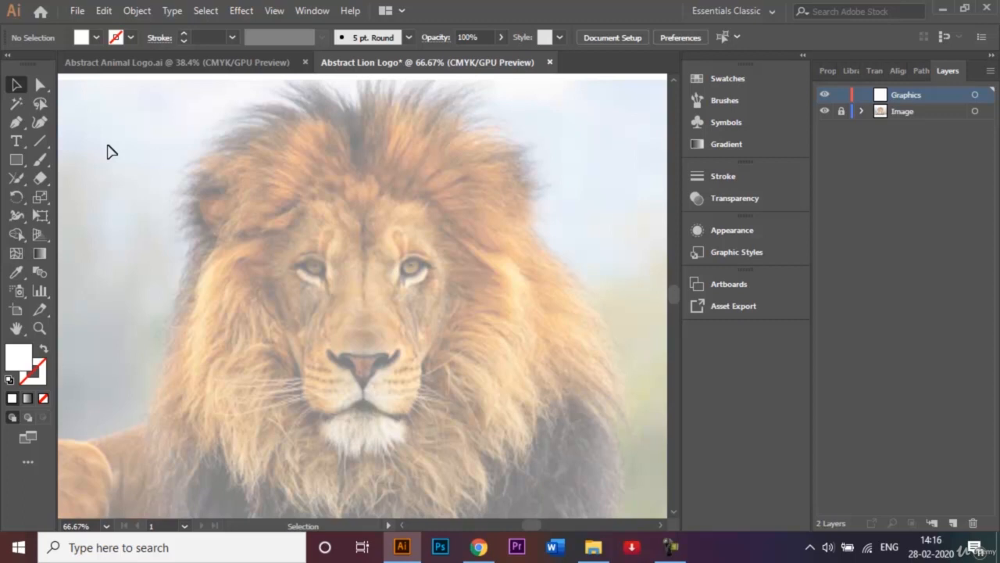
left_click(14, 125)
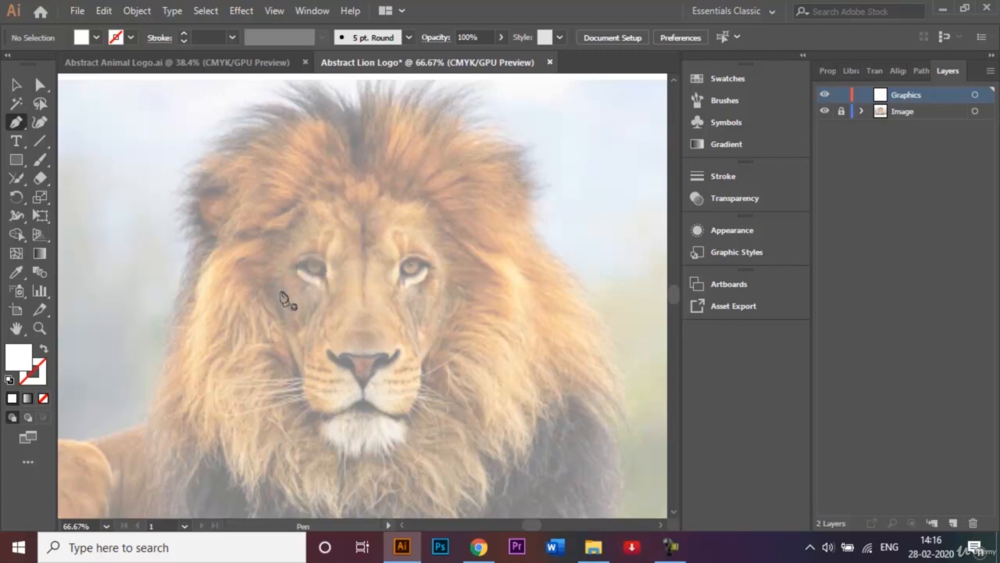
left_click_drag(328, 286, 327, 275)
left_click(326, 261)
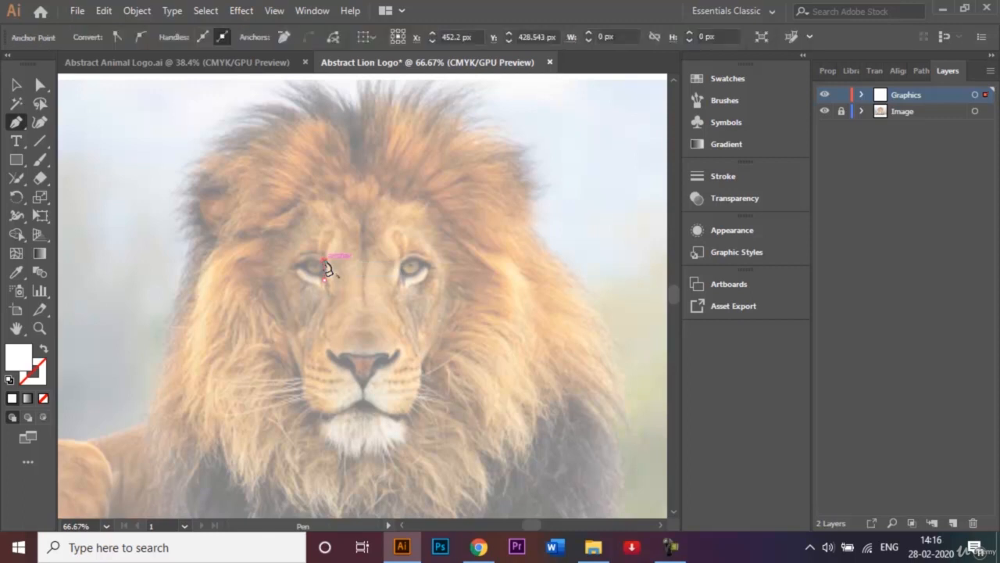
left_click_drag(305, 261, 328, 286)
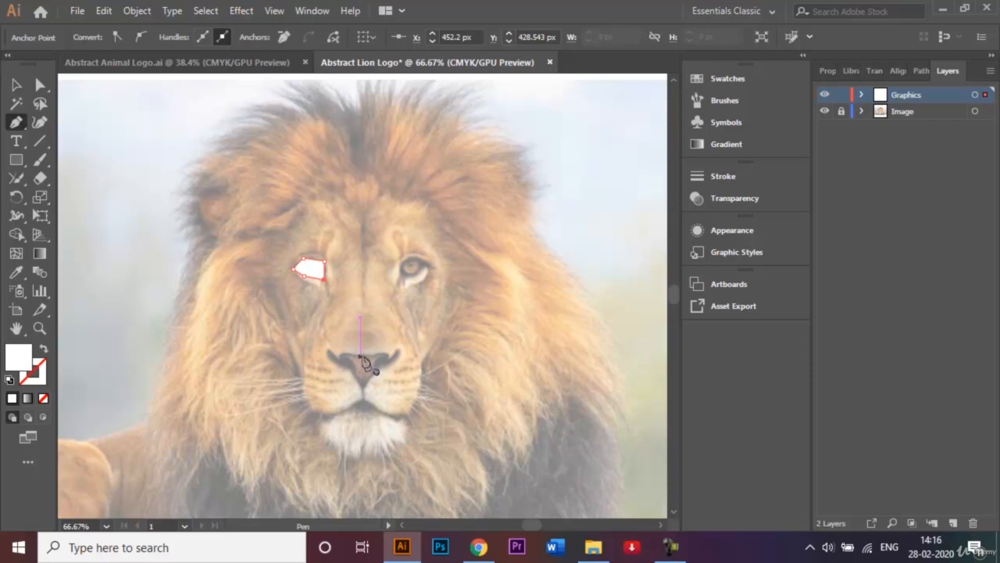
mouse_move(360, 358)
left_mouse_down()
mouse_move(363, 398)
mouse_move(333, 341)
mouse_move(362, 360)
left_mouse_up()
scroll(345, 358, "up", 3)
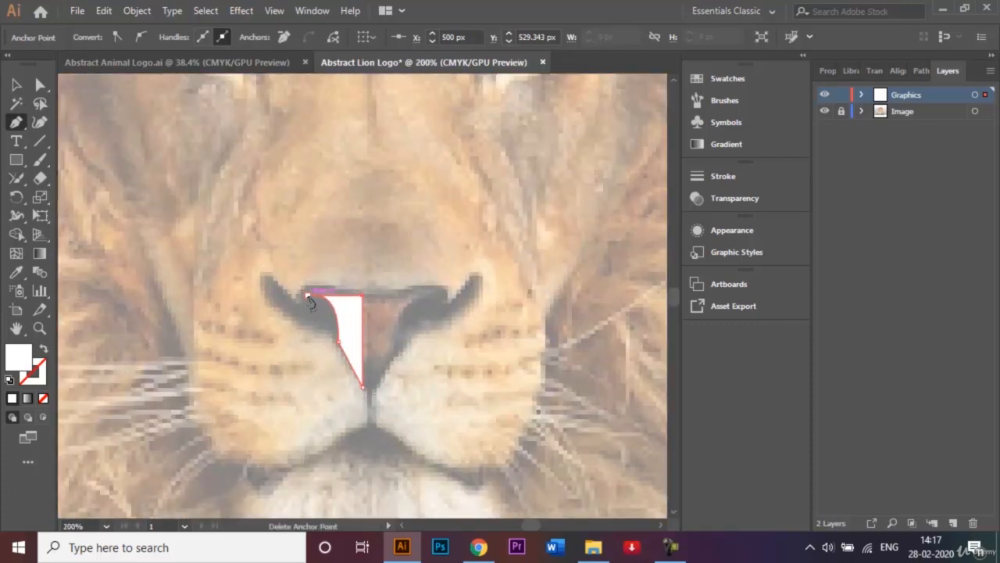
left_click(308, 297)
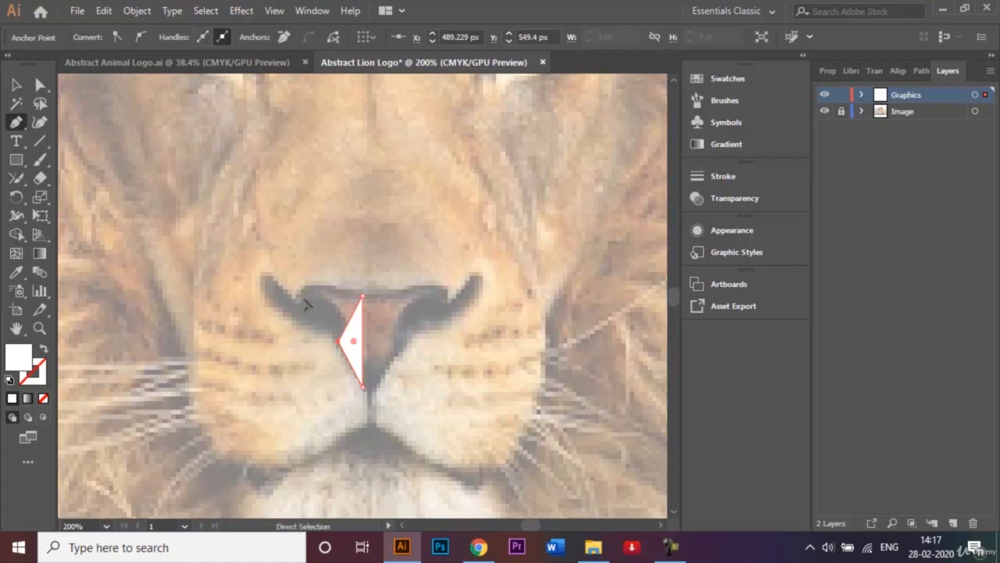
key("ctrl+z")
key("ctrl+z")
key("ctrl+z")
key("ctrl+z")
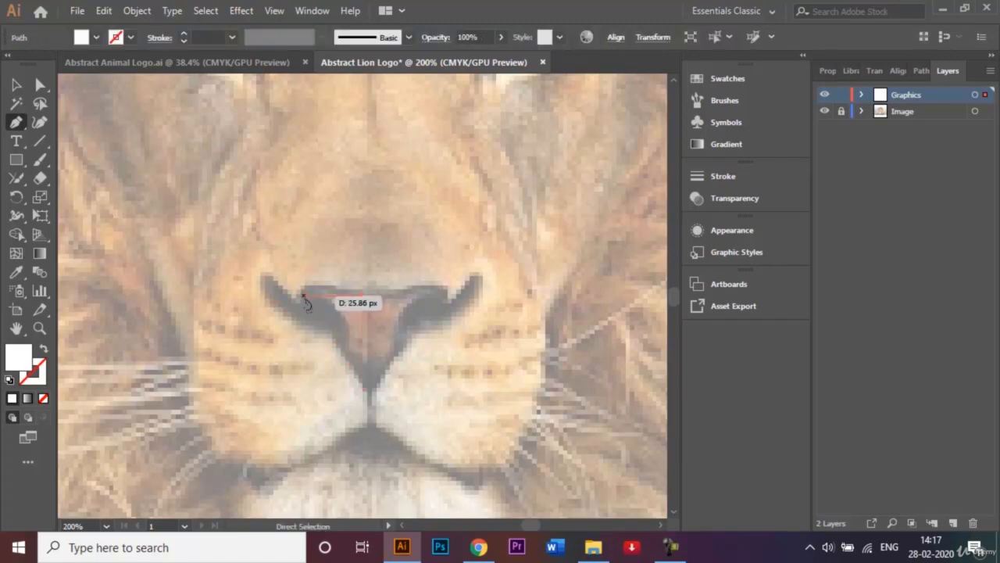
key("ctrl+z")
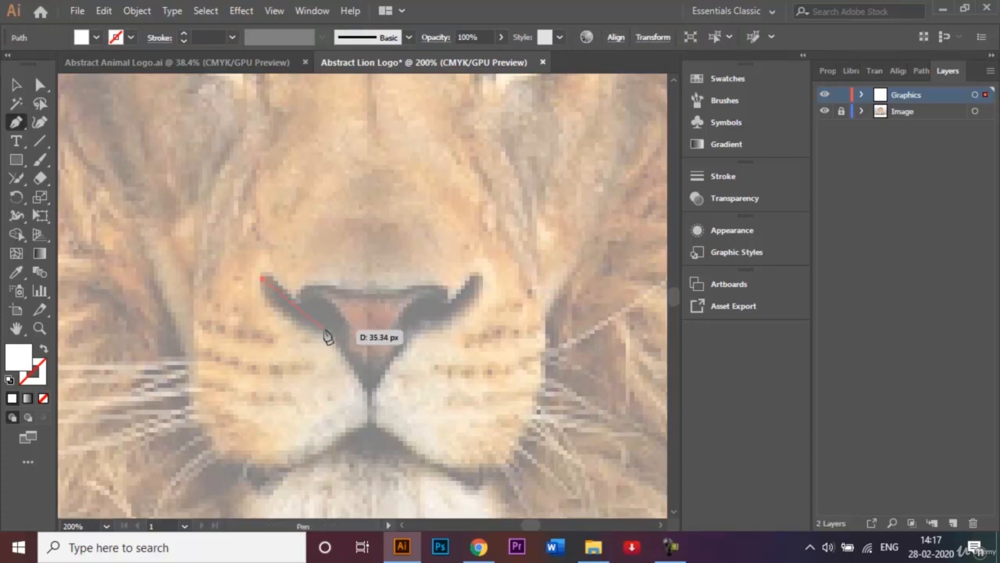
Trace the left nostril as a closed shape with a curved upper edge and fill it with dark grey 686868
left_click(337, 335)
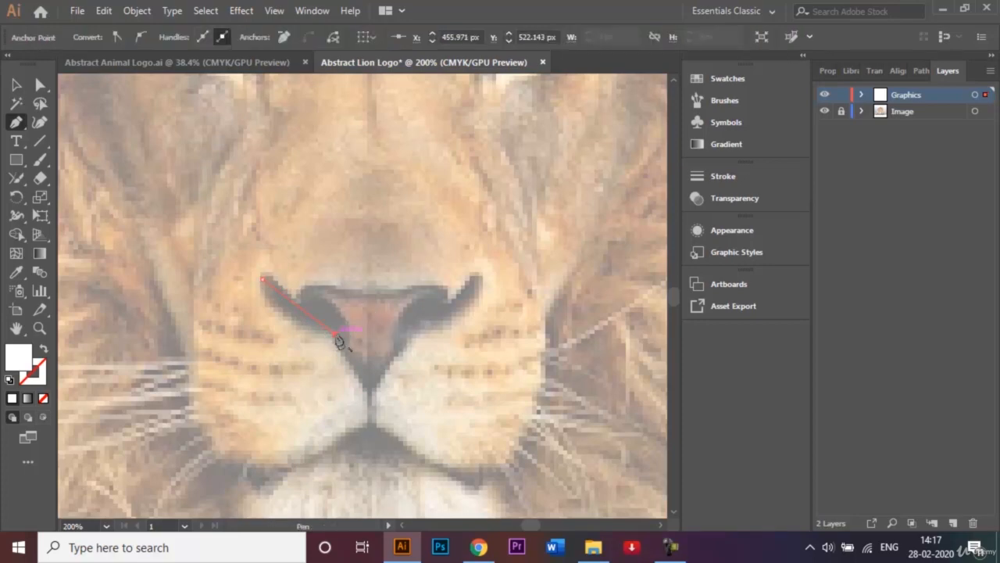
left_click_drag(338, 319, 267, 280)
left_click(306, 291)
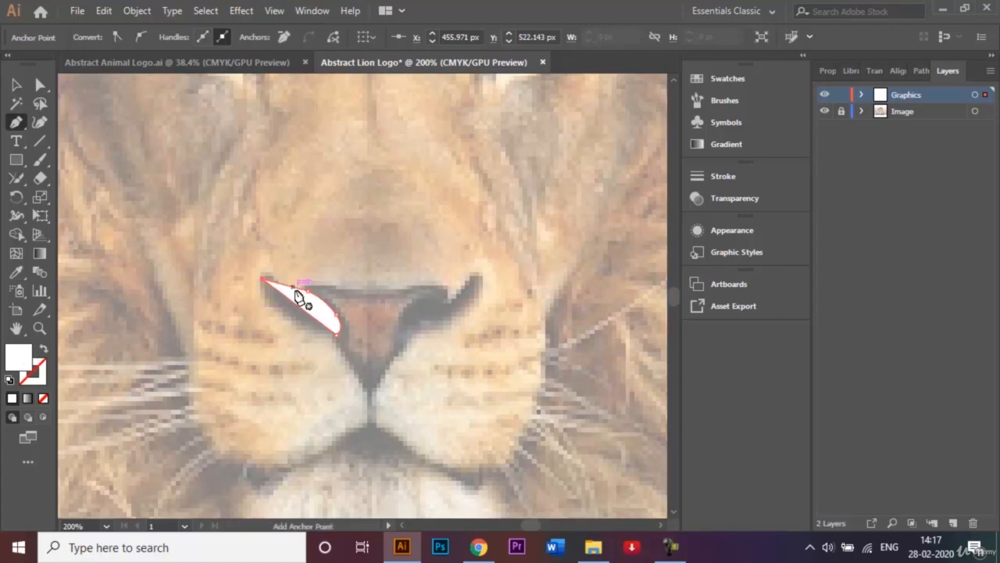
double_click(23, 360)
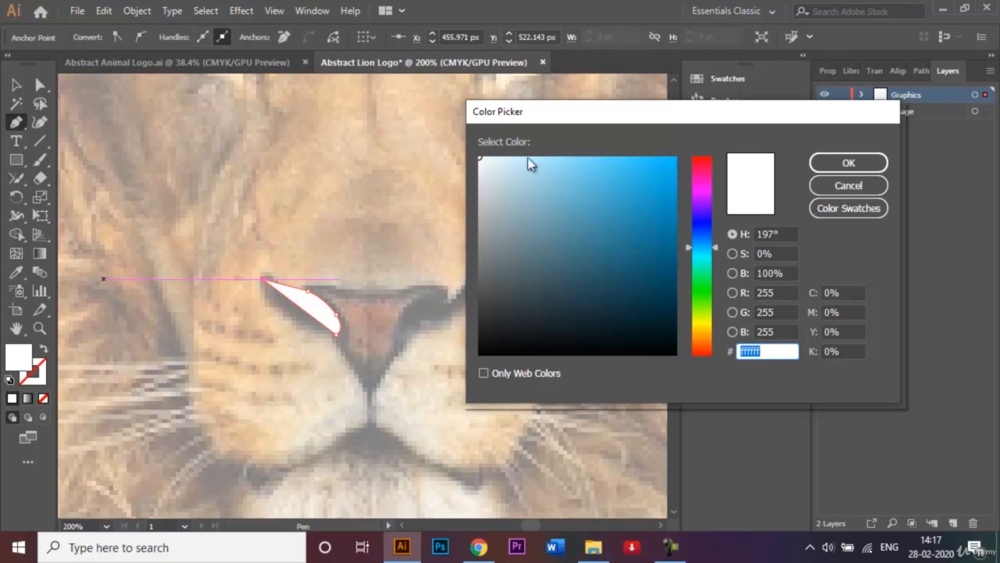
left_click_drag(478, 161, 478, 275)
left_click(828, 162)
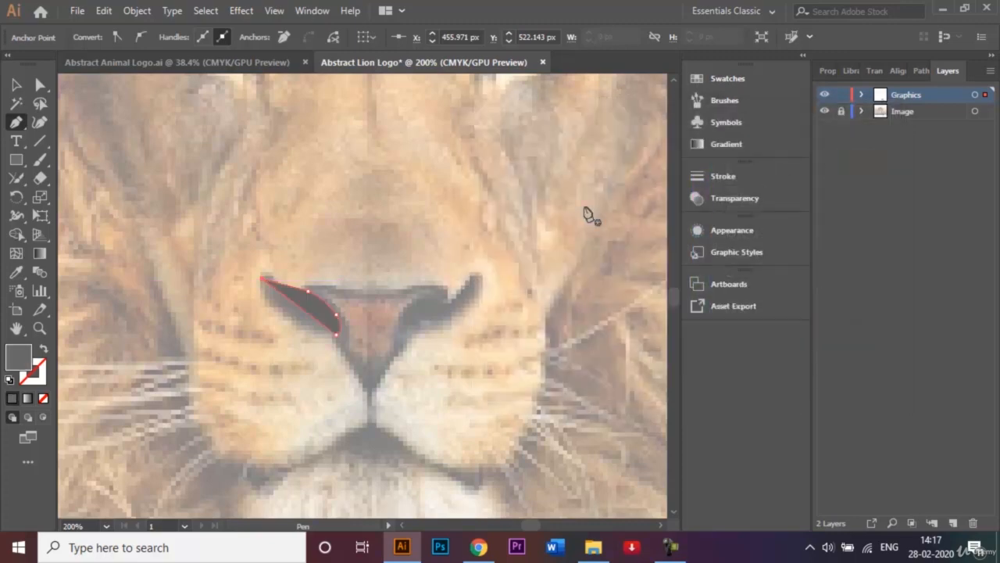
left_click(14, 87)
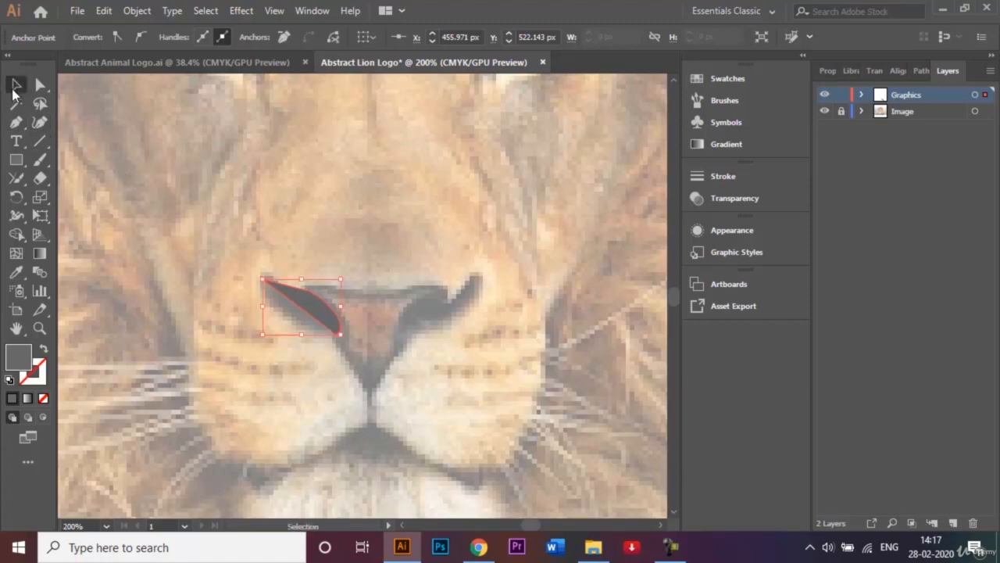
left_click(159, 123)
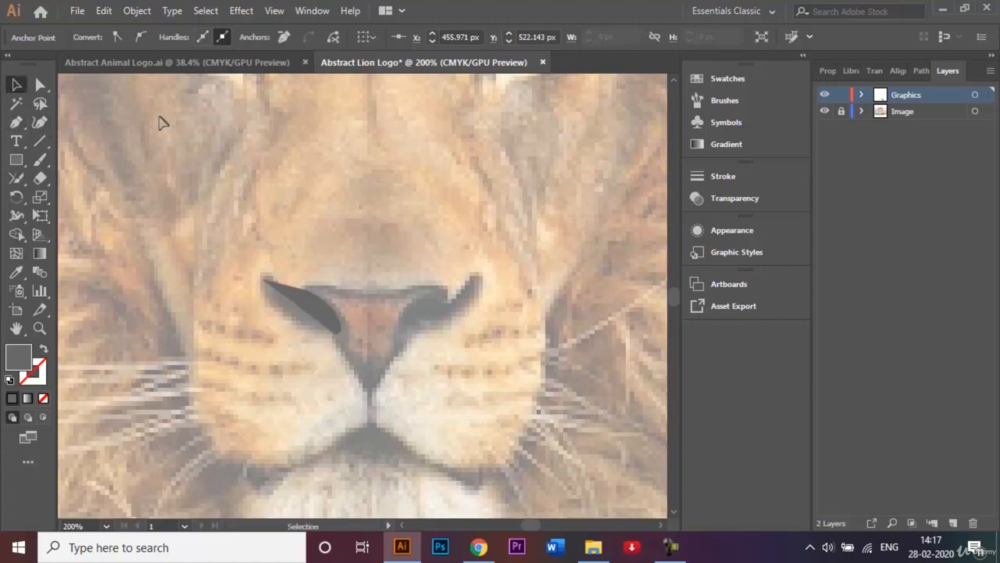
Trace the left half of the nose from the nostril's upper edge to the nose's centre and lower tip, closing it along the nostril's curve
left_click(15, 121)
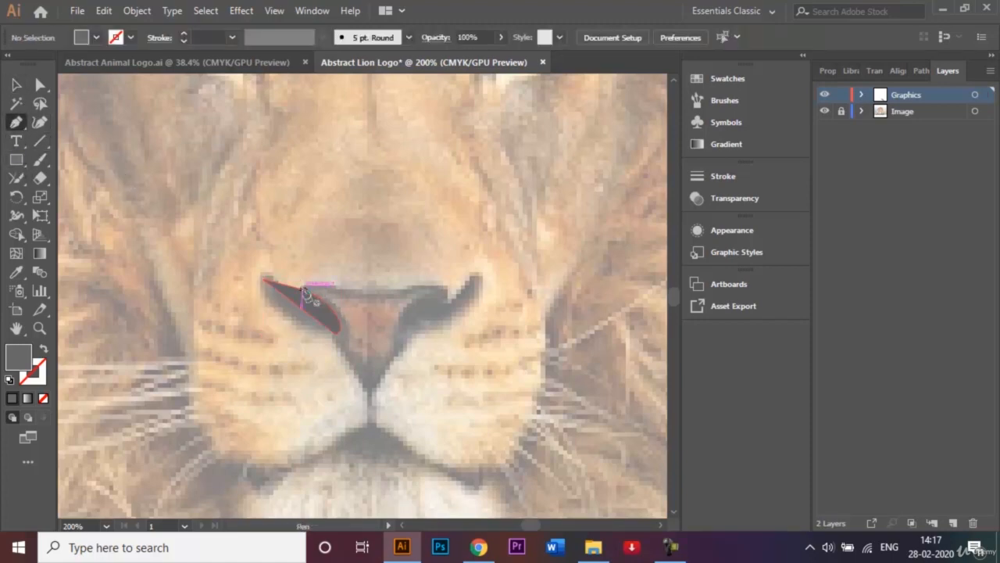
left_click(302, 289)
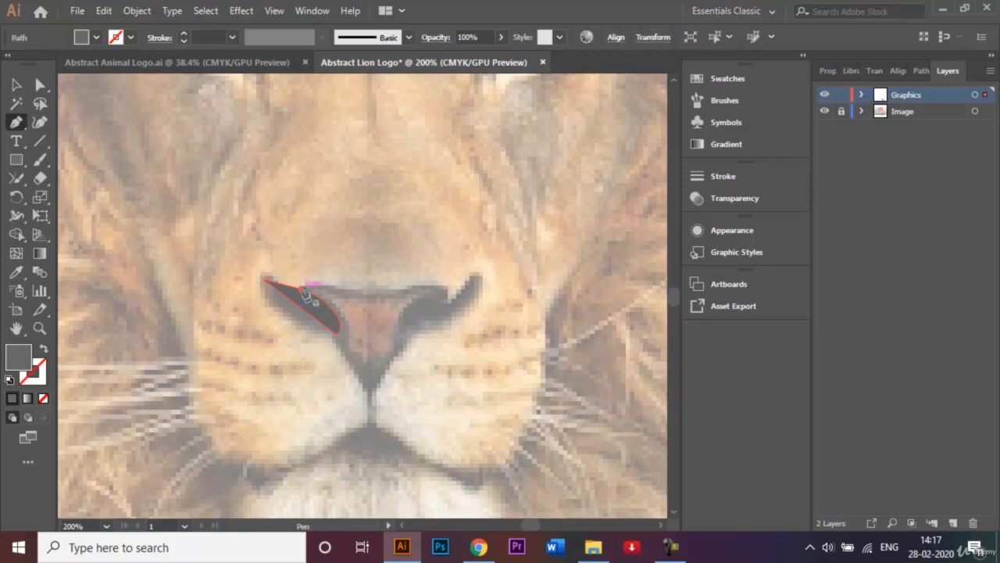
left_click(367, 290)
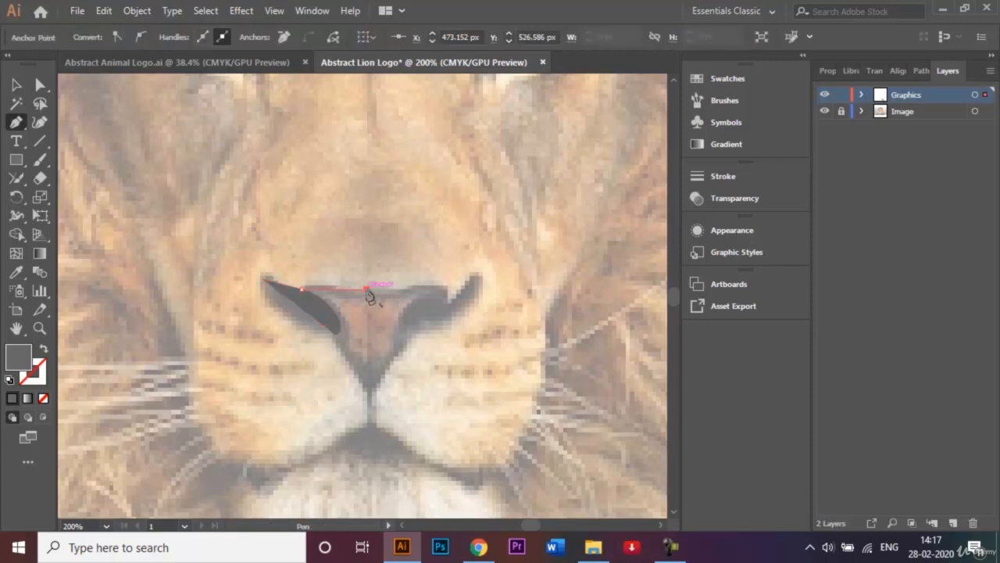
left_click(368, 386)
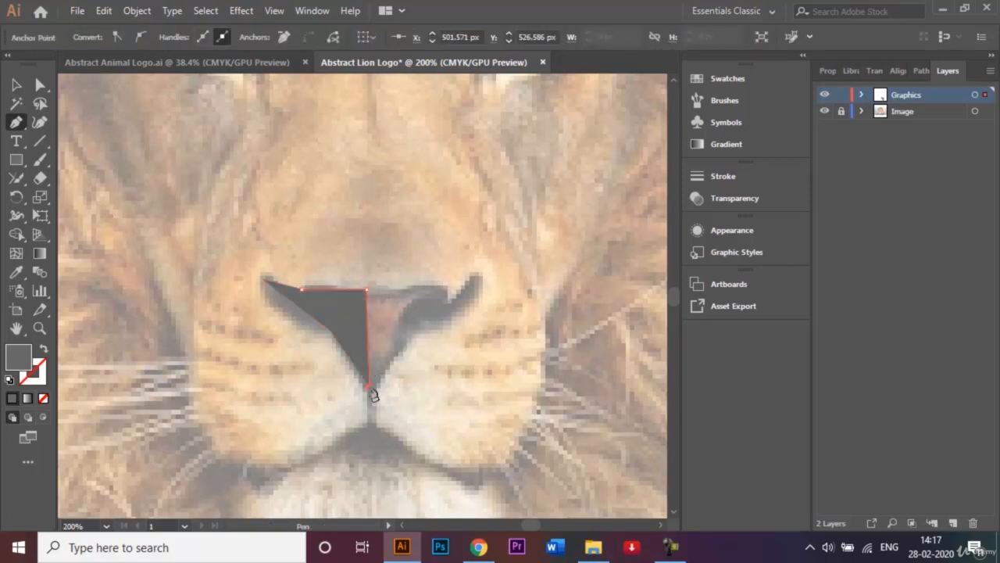
left_click(336, 337)
left_click_drag(340, 345, 305, 295)
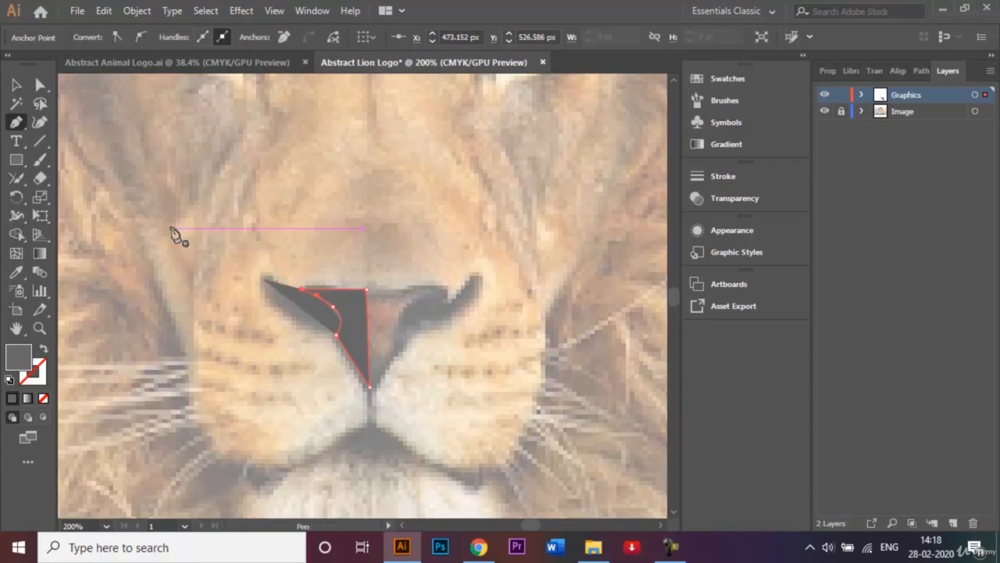
Fill the left nose-half shape with the lighter grey 8e8e8e and deselect it
double_click(23, 361)
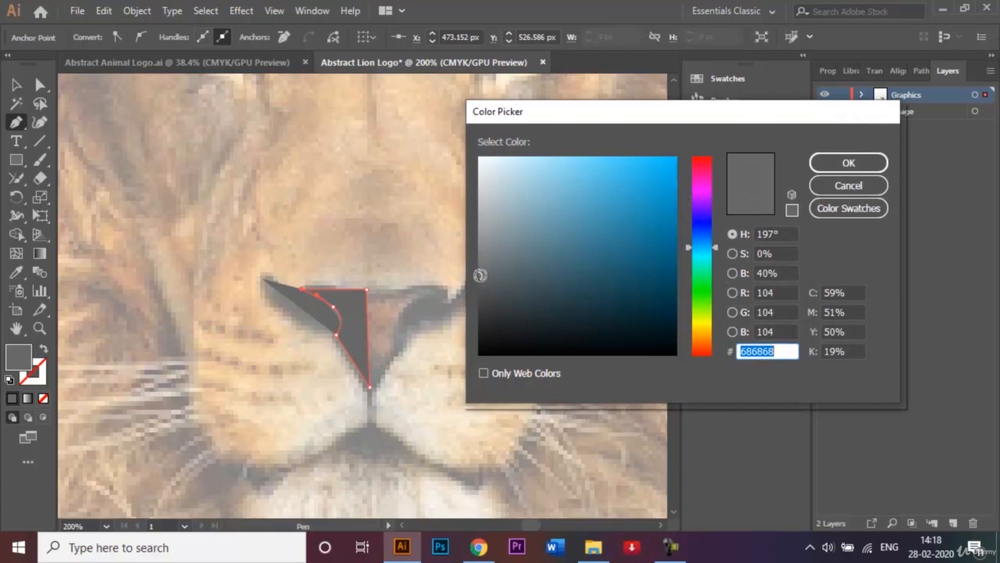
left_click_drag(480, 276, 478, 246)
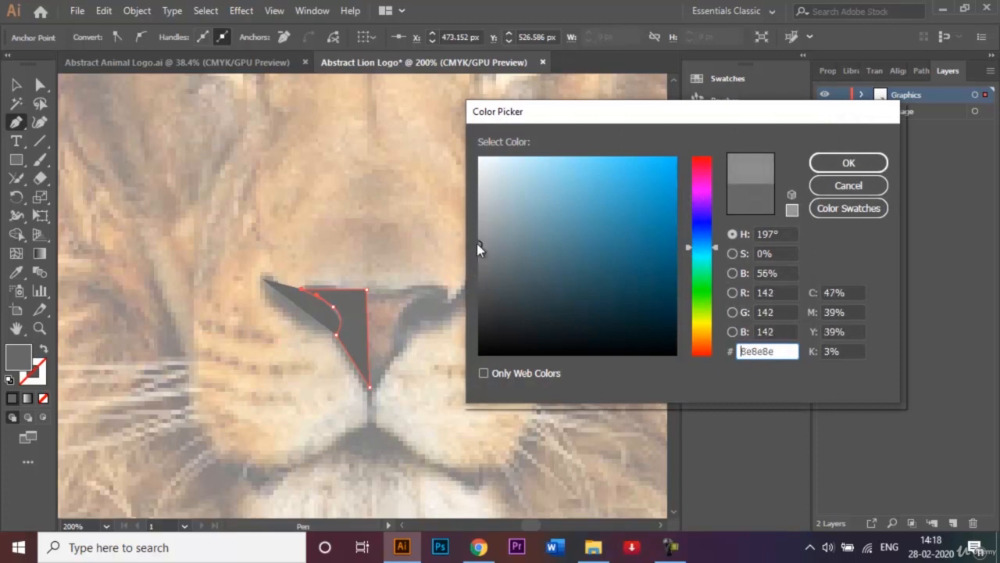
left_click(829, 163)
left_click(16, 85)
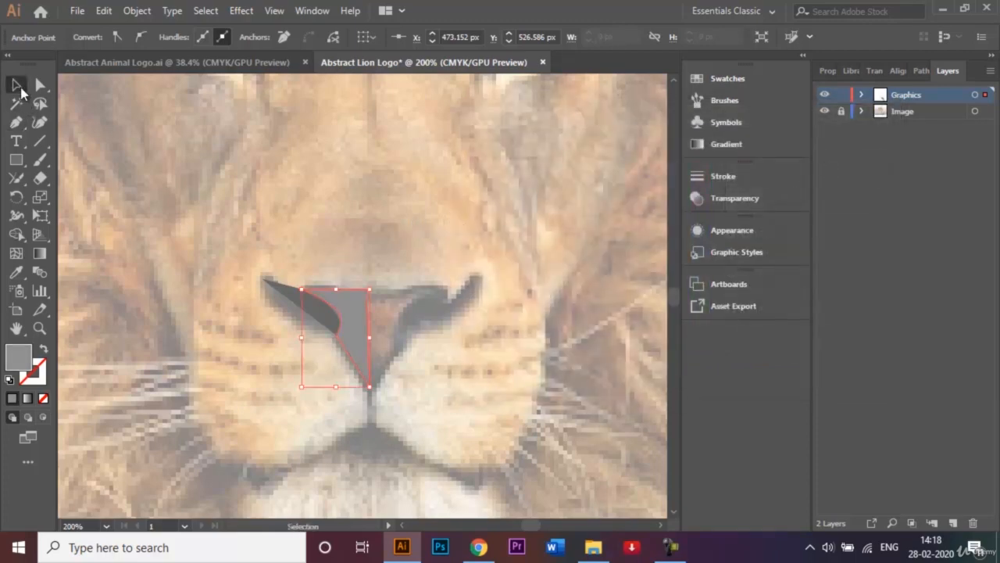
left_click(183, 134)
Try to reshape the nose half's curved edge beside the nostril with the Anchor Point tool
left_click(359, 318)
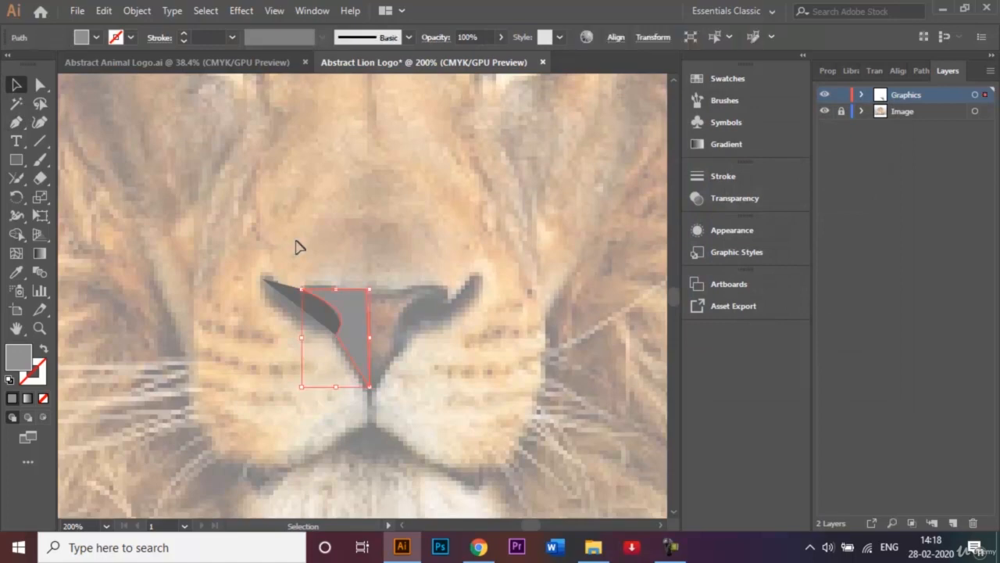
left_click(20, 120)
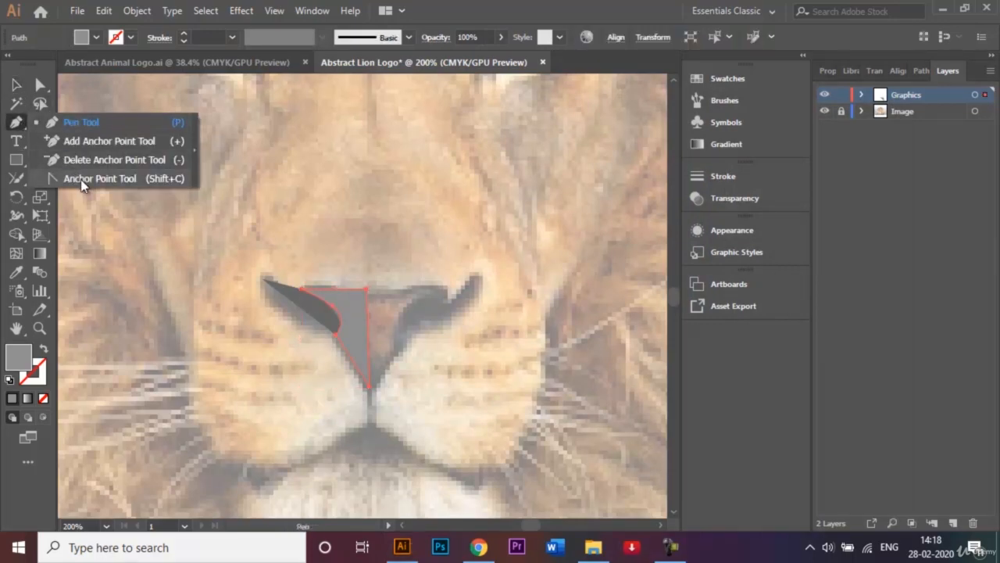
left_click(80, 179)
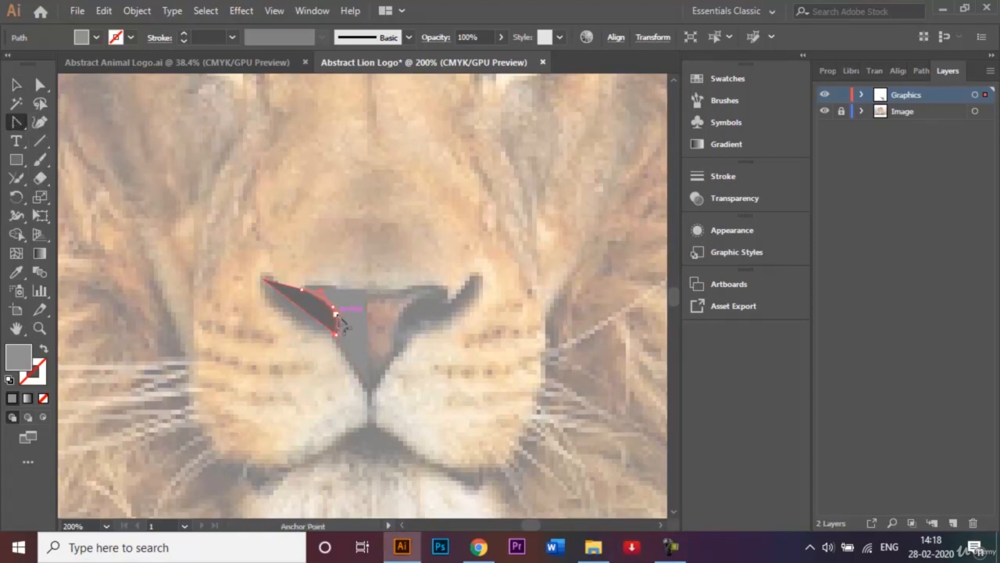
left_click_drag(333, 316, 336, 246)
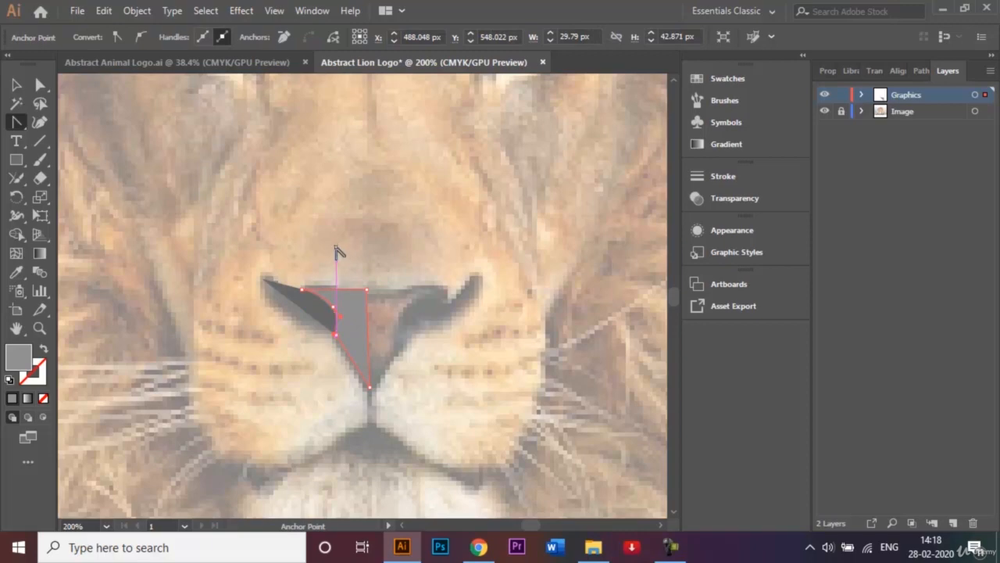
Bring the dark grey nostril shape to the front of the lighter nose shape
key("ctrl+plus")
key("ctrl+plus")
key("ctrl+plus")
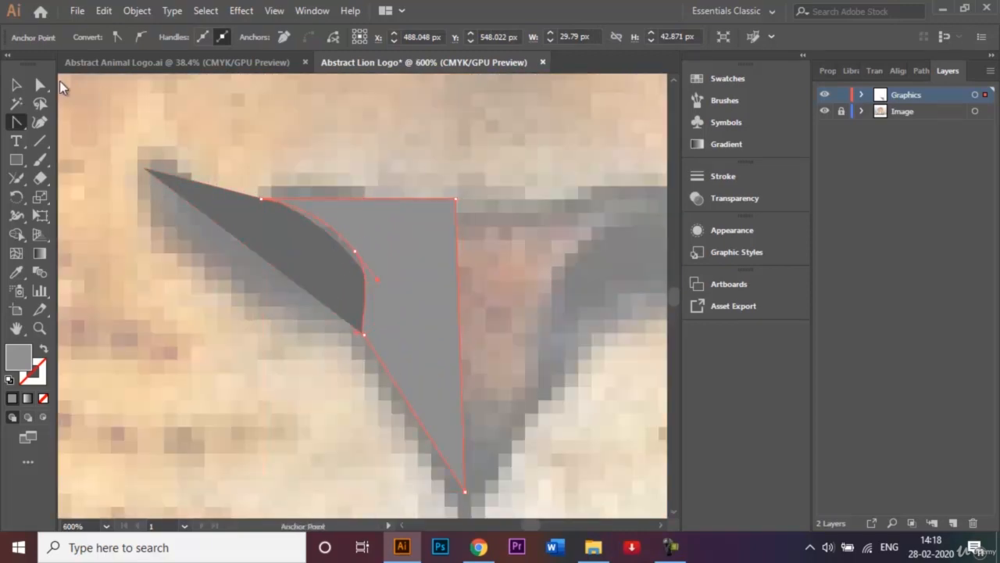
left_click(16, 85)
left_click(287, 269)
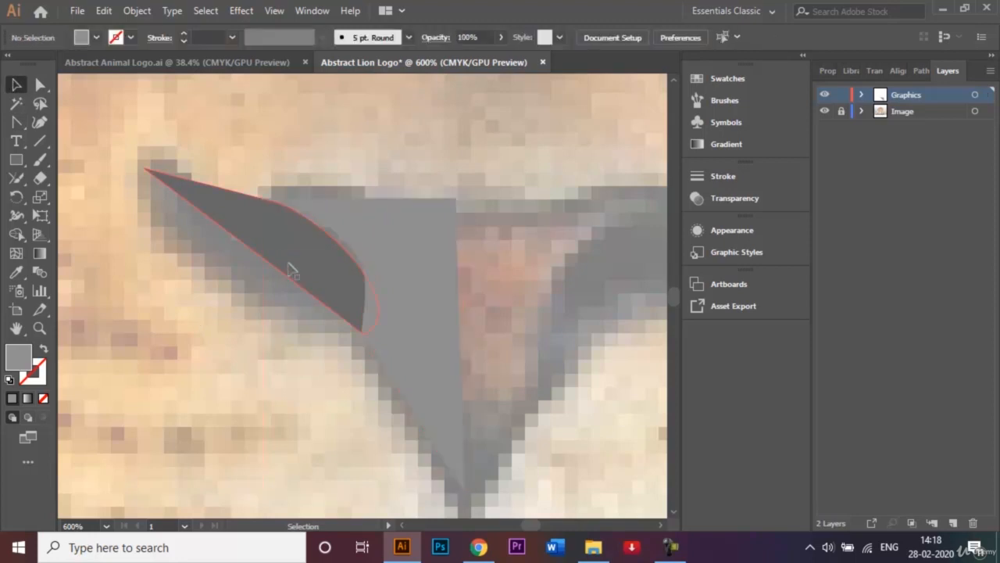
right_click(289, 264)
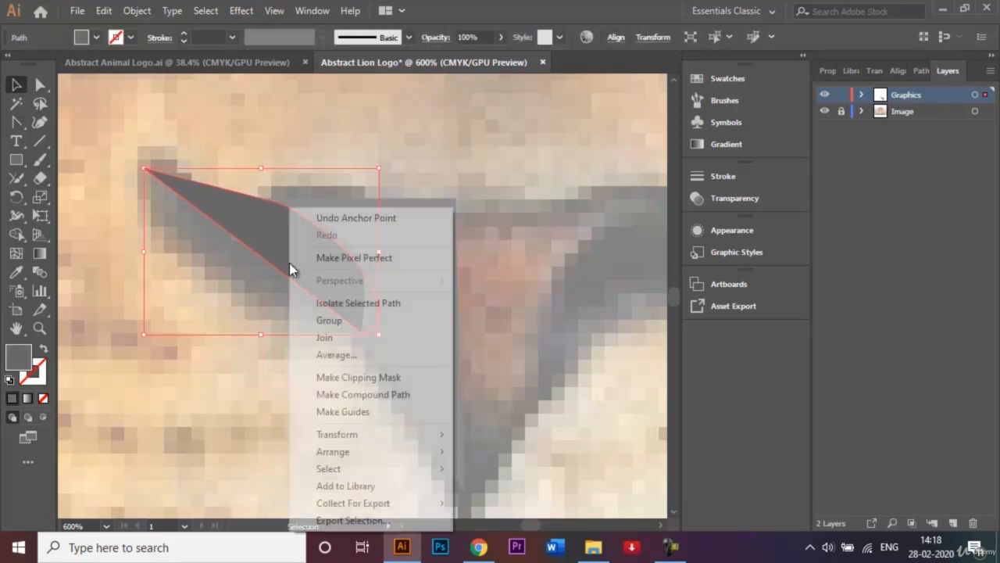
mouse_move(396, 458)
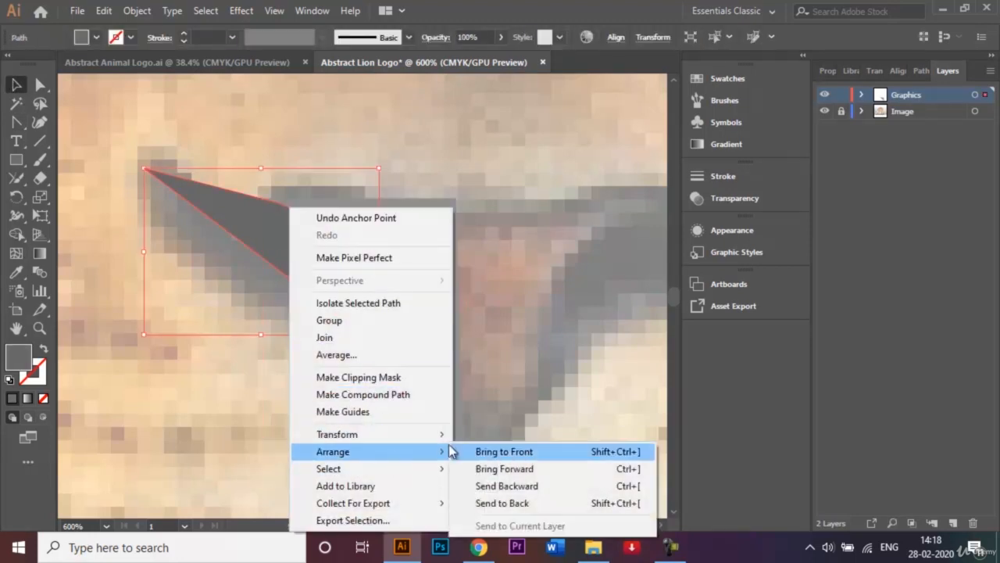
left_click(512, 452)
left_click(512, 411)
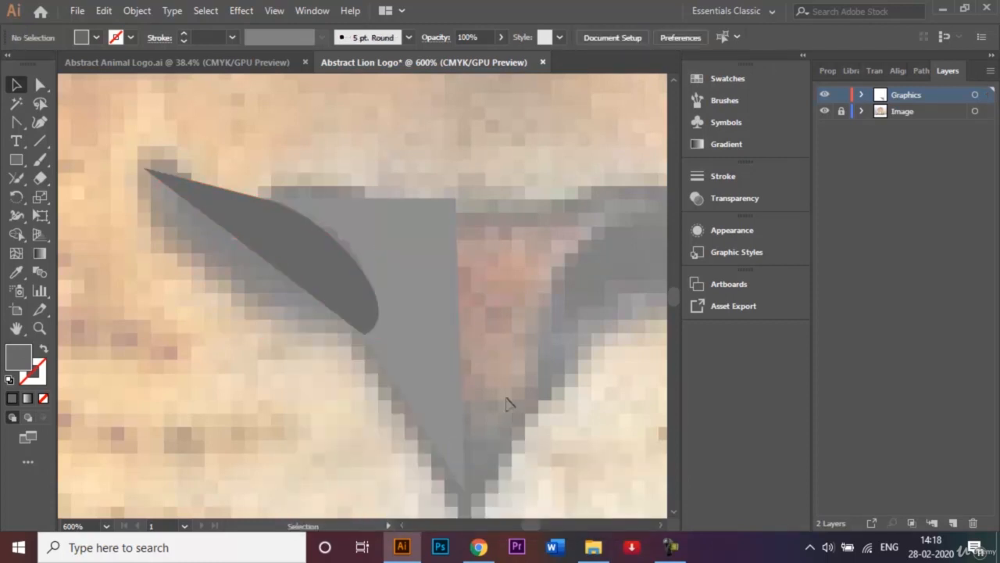
Delete the lighter grey nose-half shape beside the nostril
left_click(404, 258)
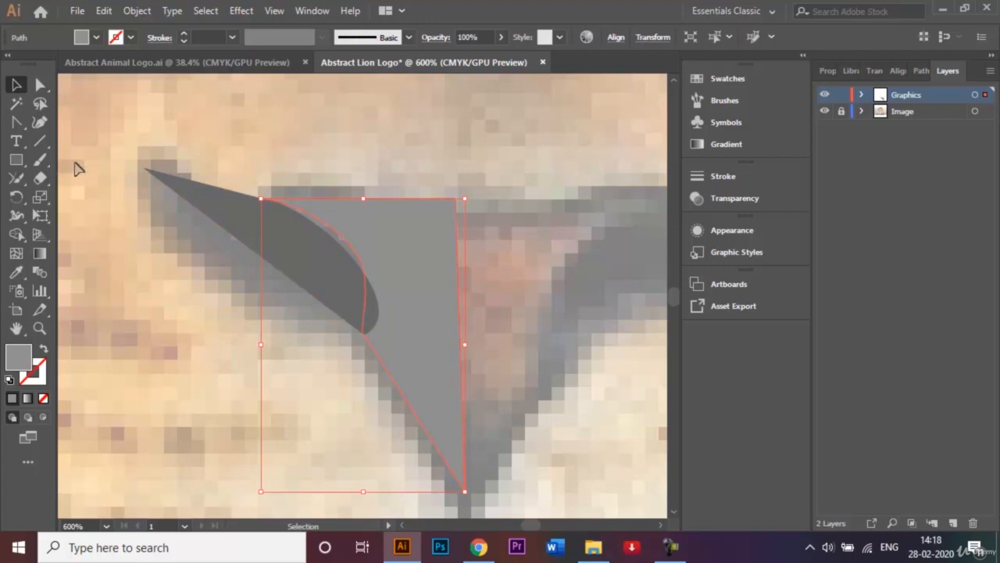
key("Delete")
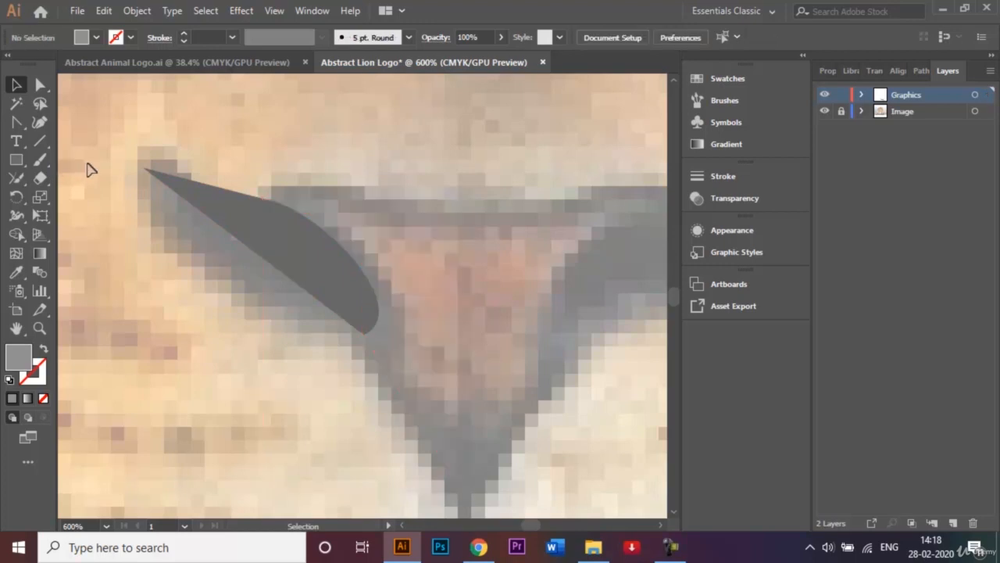
Draw a closed light grey nose-half shape over the nostril with the Pen tool, running from the nose centre down to its lower tip
left_click(18, 123)
left_click(77, 122)
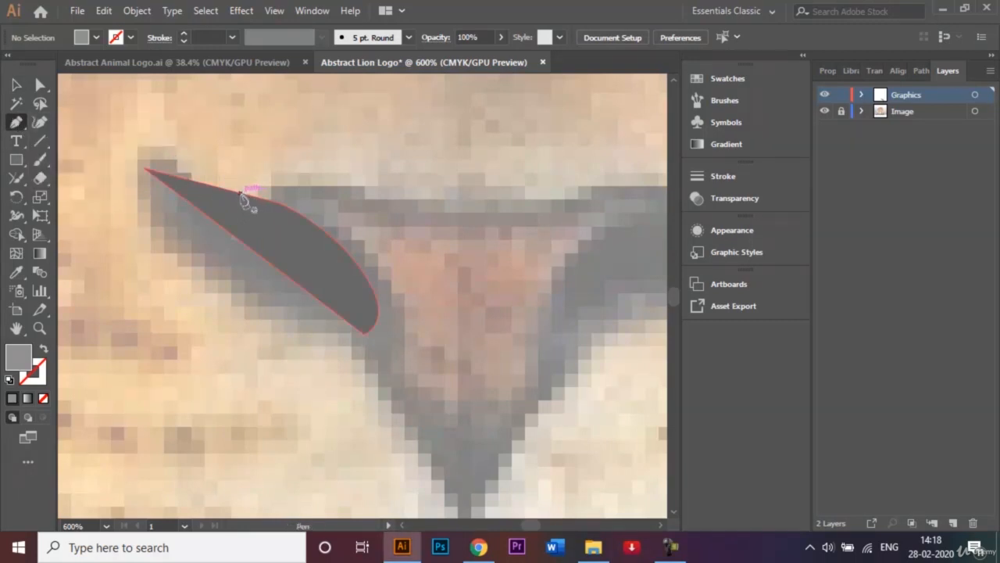
left_click_drag(240, 193, 437, 224)
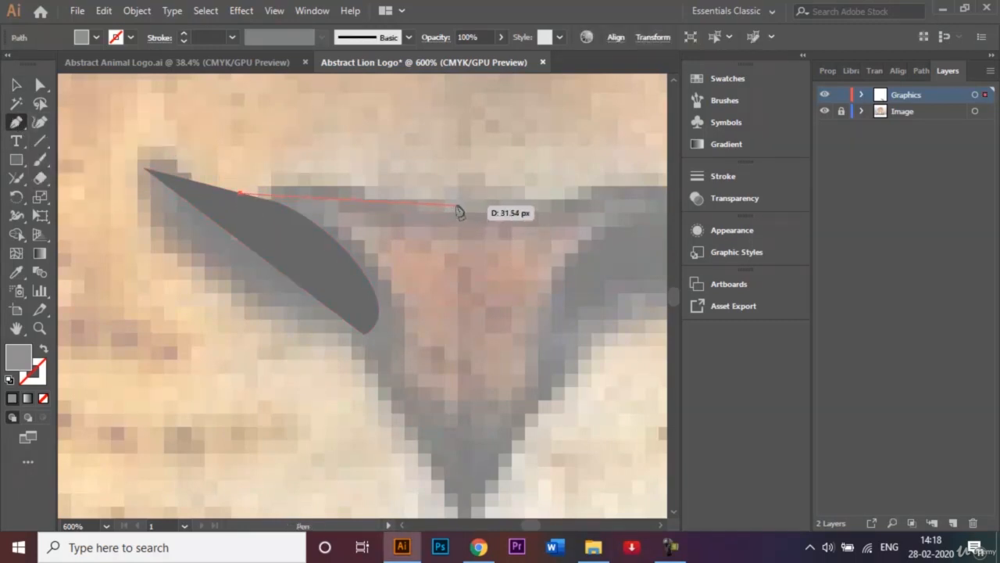
left_click(456, 206)
left_click_drag(464, 445, 464, 507)
left_click(464, 506)
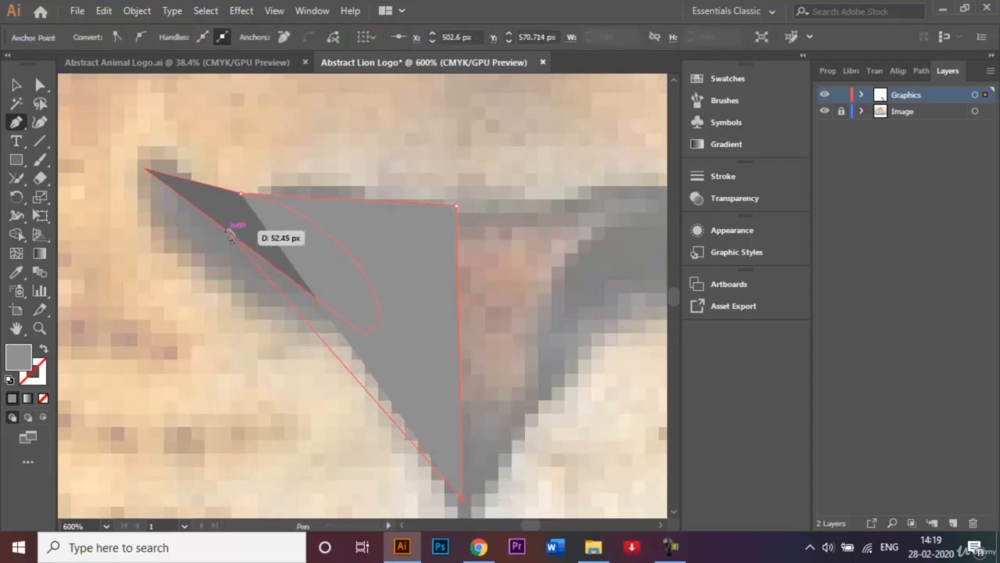
left_click(174, 195)
left_click(242, 193)
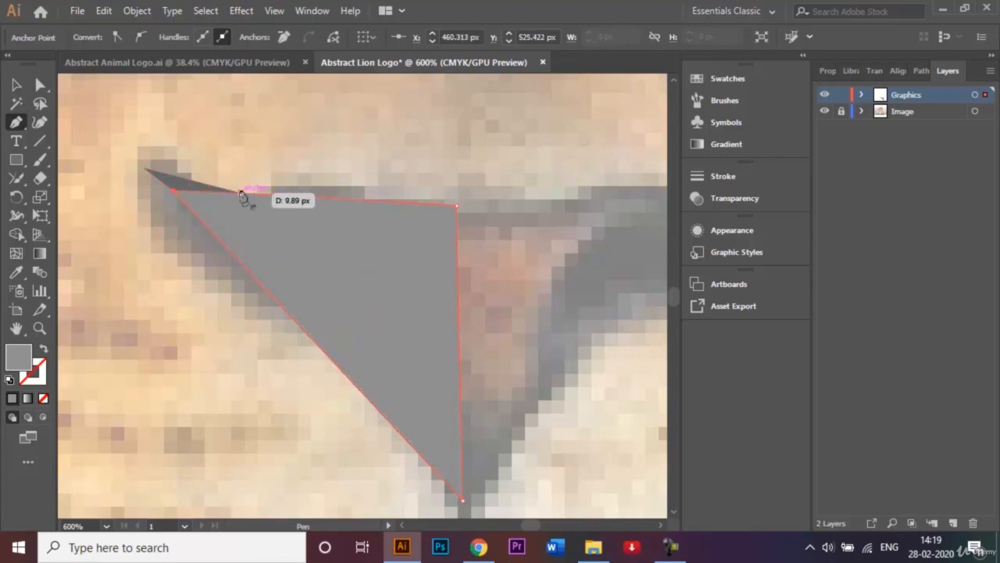
Send the light grey nose-half shape behind the dark grey nostril shape and deselect it
left_click(13, 88)
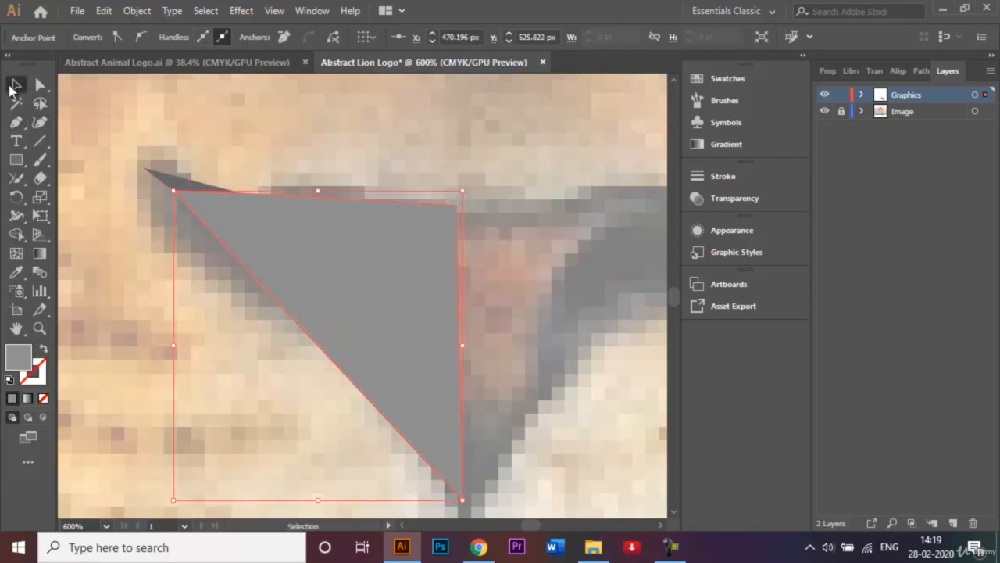
right_click(337, 250)
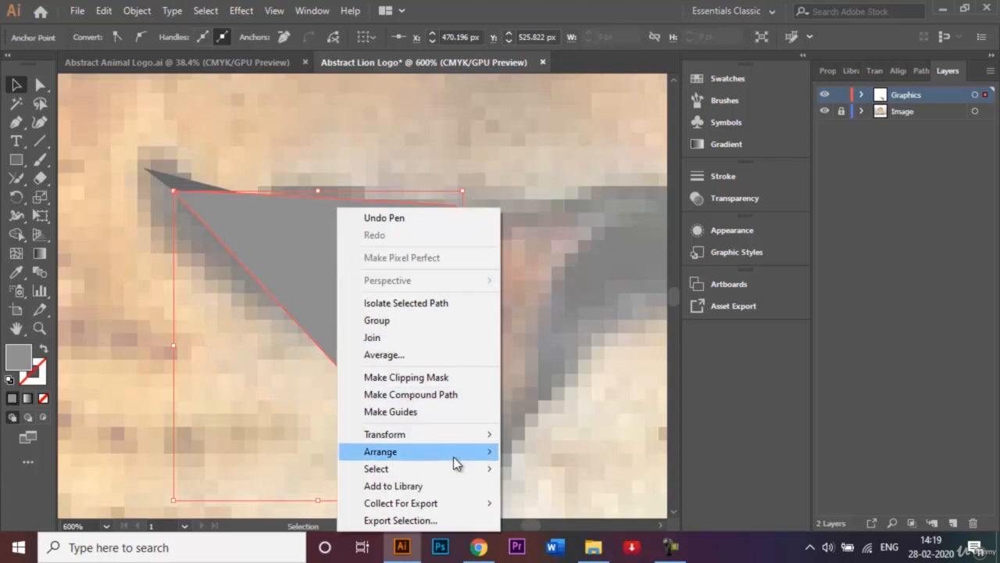
mouse_move(495, 455)
left_click(547, 503)
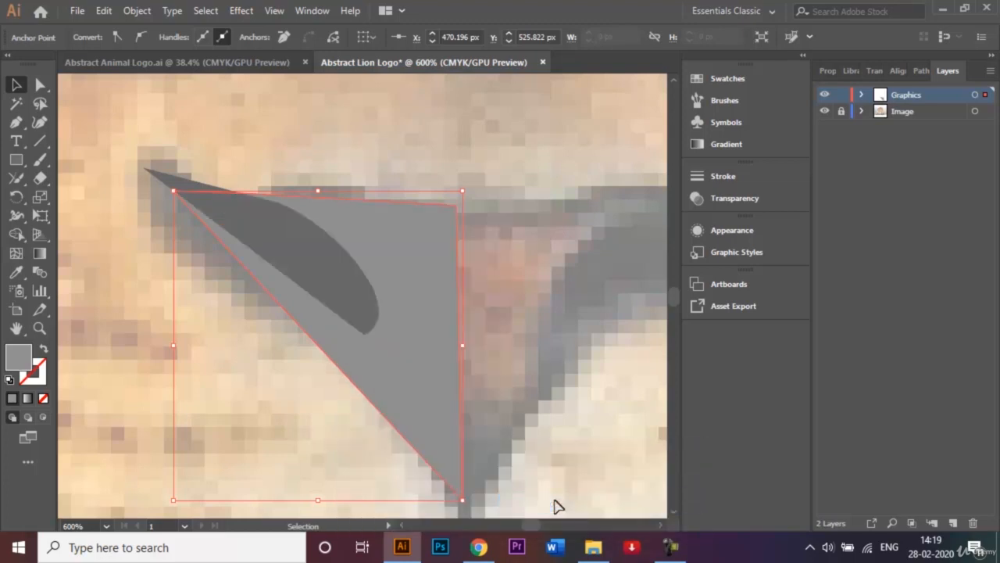
left_click(528, 360)
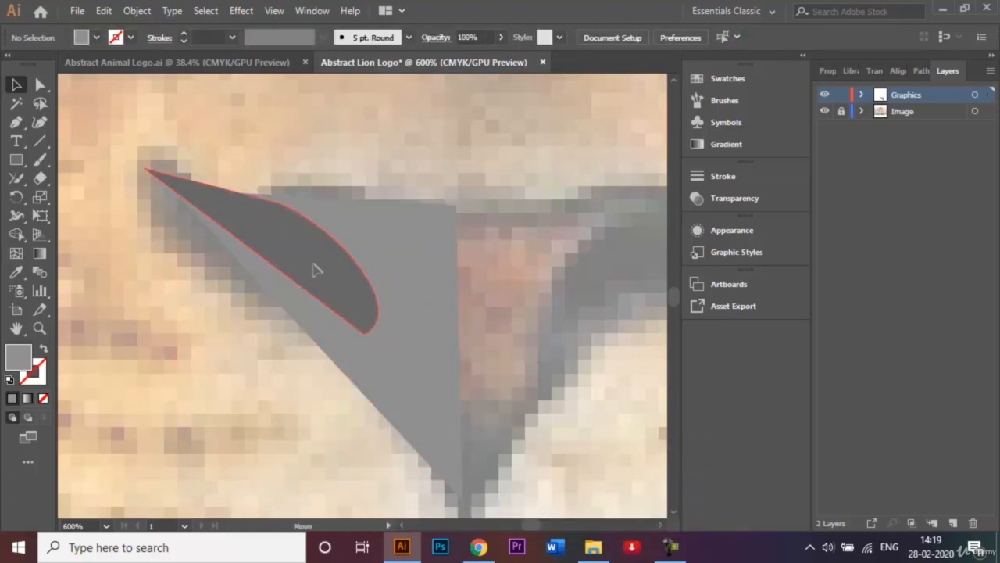
Move the nostril inside the nose-half shape and pull its lower anchor point onto the nose's slanted outer edge
left_click_drag(316, 270, 350, 291)
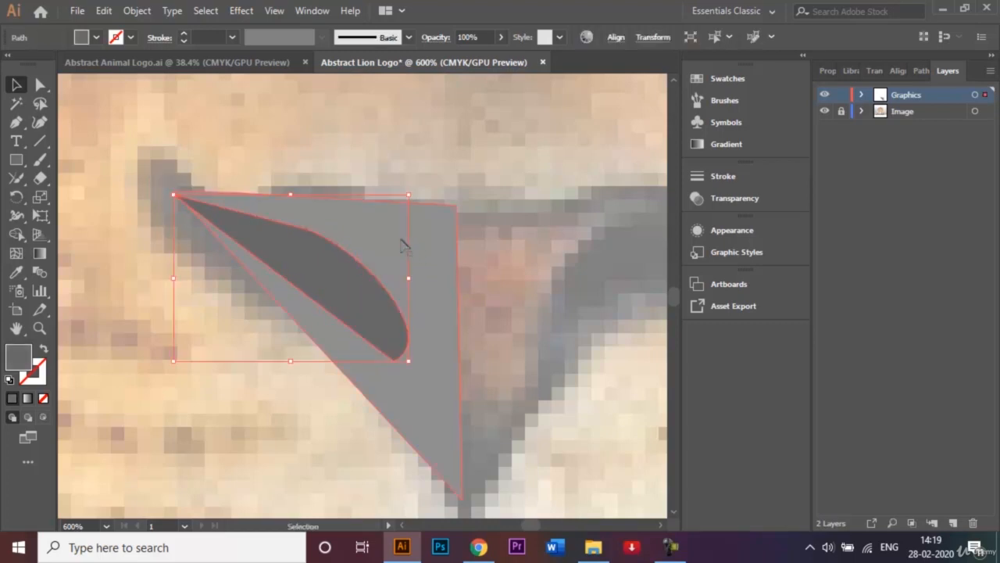
left_click(252, 231)
left_click(41, 85)
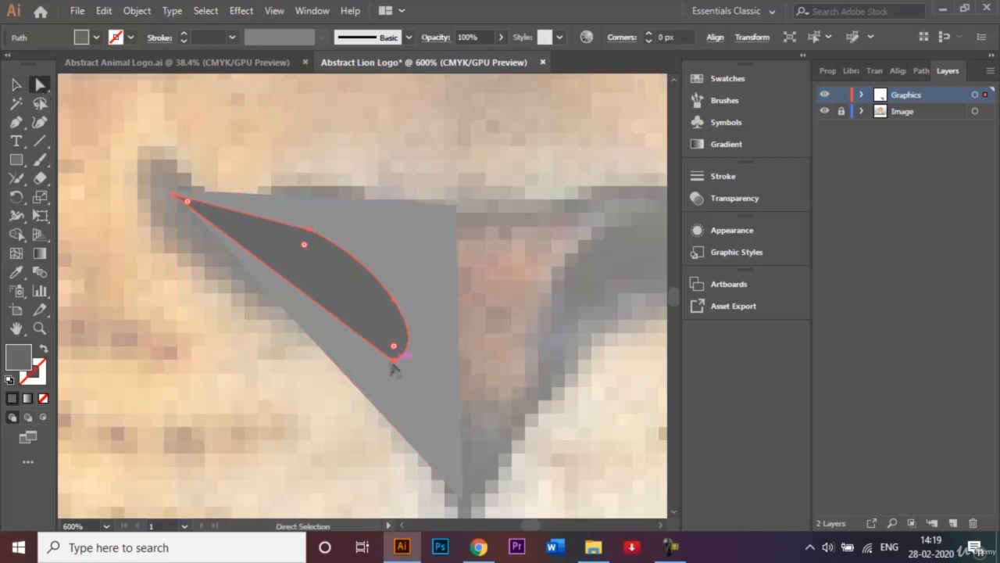
left_click_drag(393, 368, 357, 385)
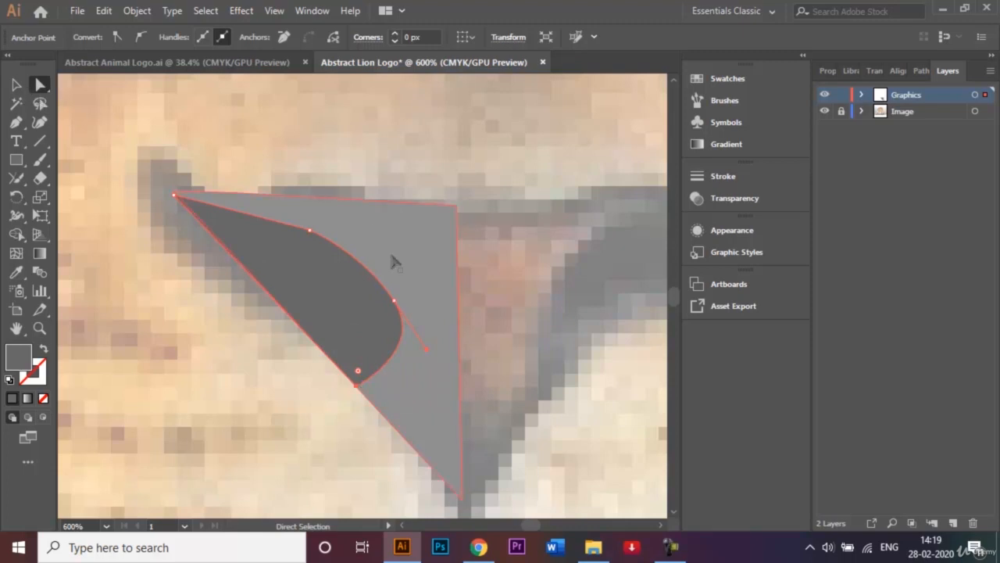
Round the nose-half shape's upper corner at the centre line to about 4 px and deselect everything
left_click_drag(458, 207, 422, 228)
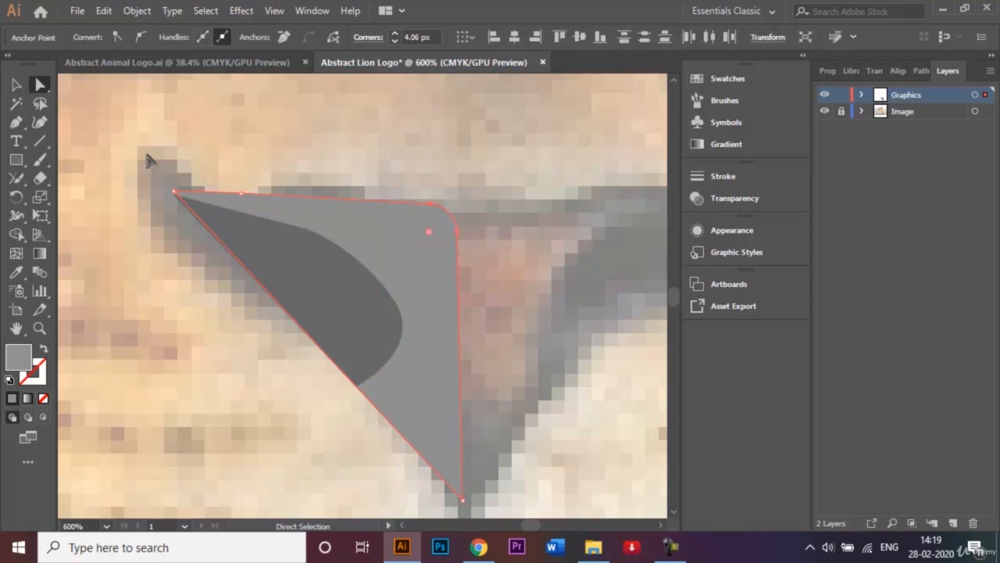
left_click(16, 85)
left_click(91, 175)
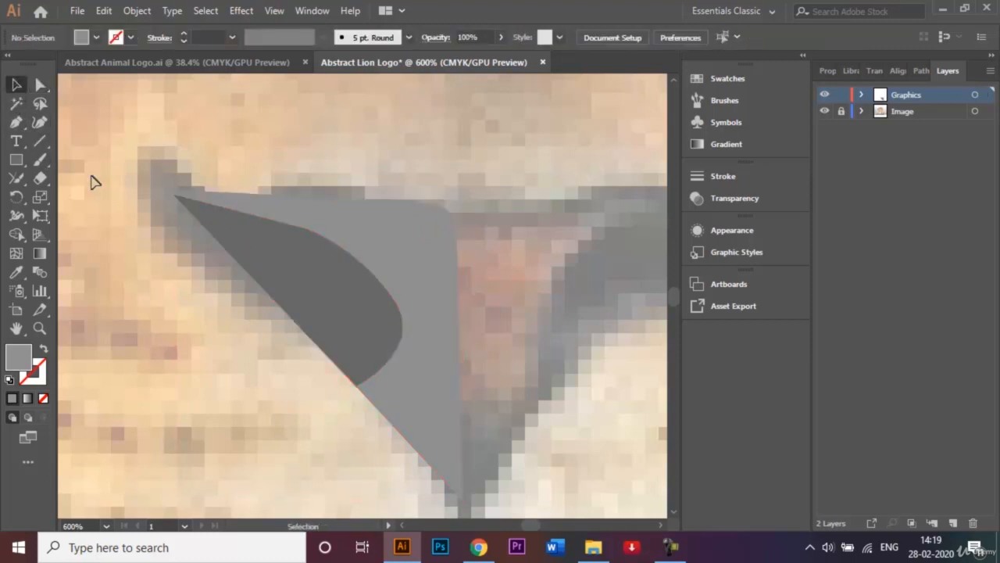
left_click(278, 237)
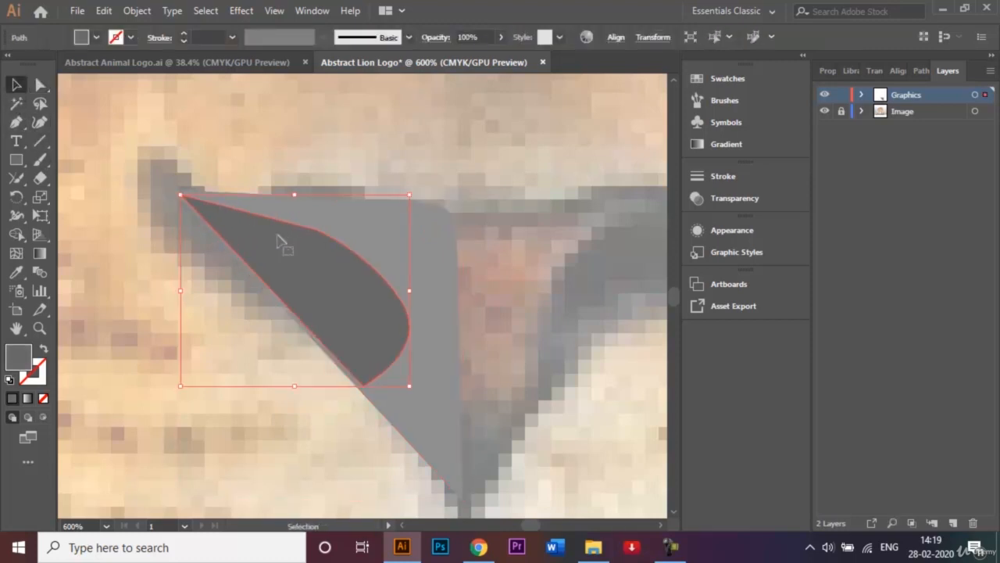
left_click(303, 174)
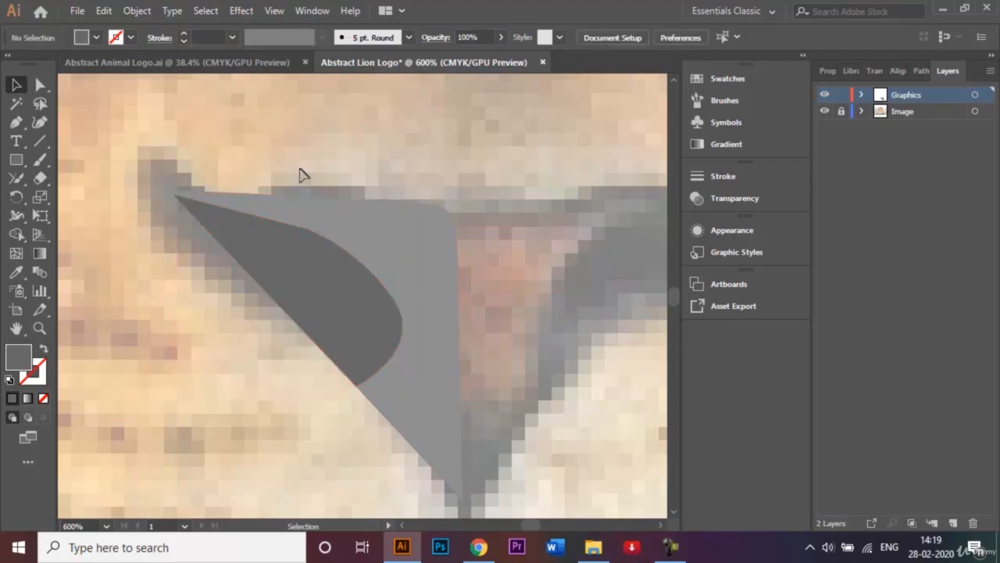
Zoom out to 66.67% to show the lion's whole face, and set the Pen tool's fill to CMYK Cyan
key("ctrl+1")
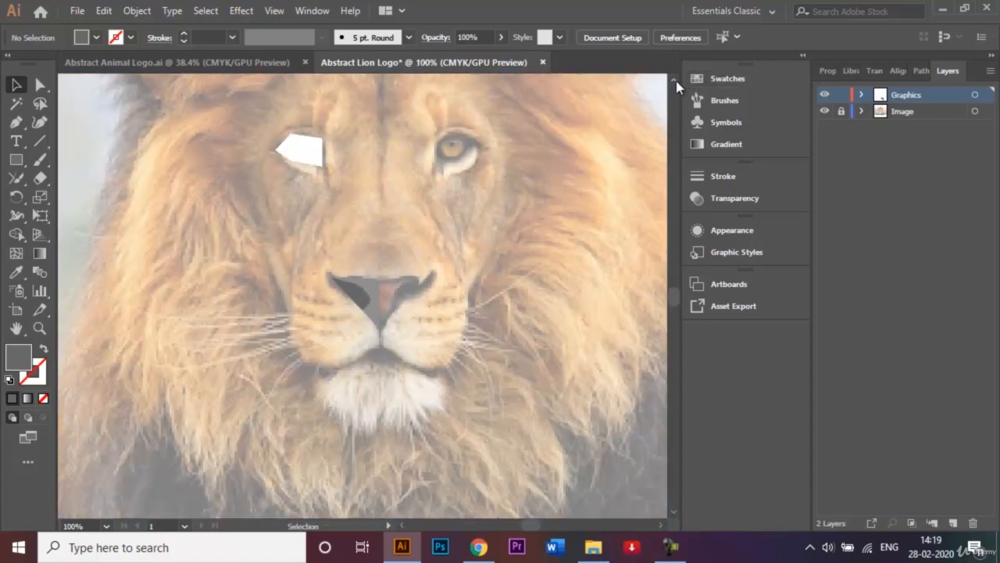
scroll(675, 86, "up", 3)
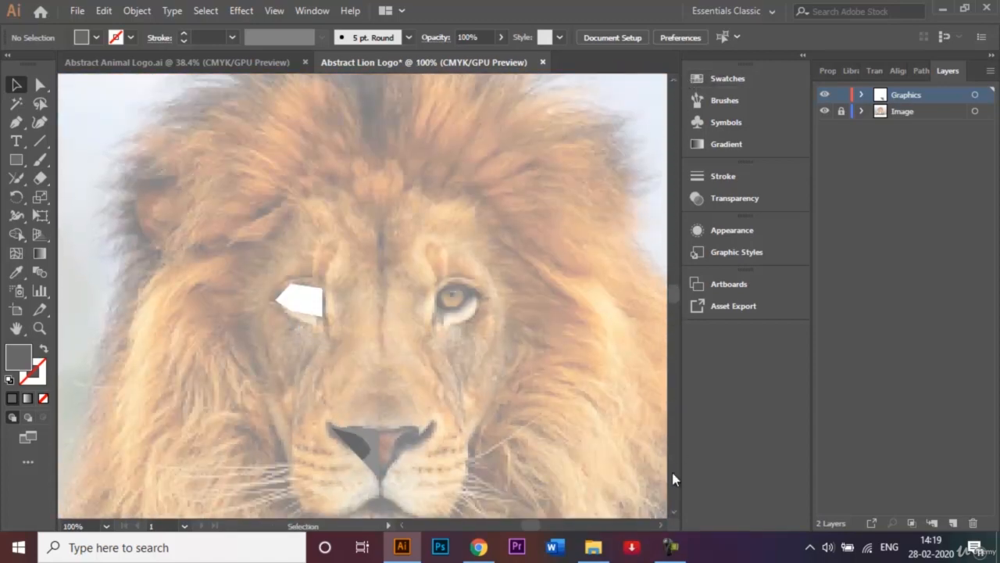
left_click(676, 509)
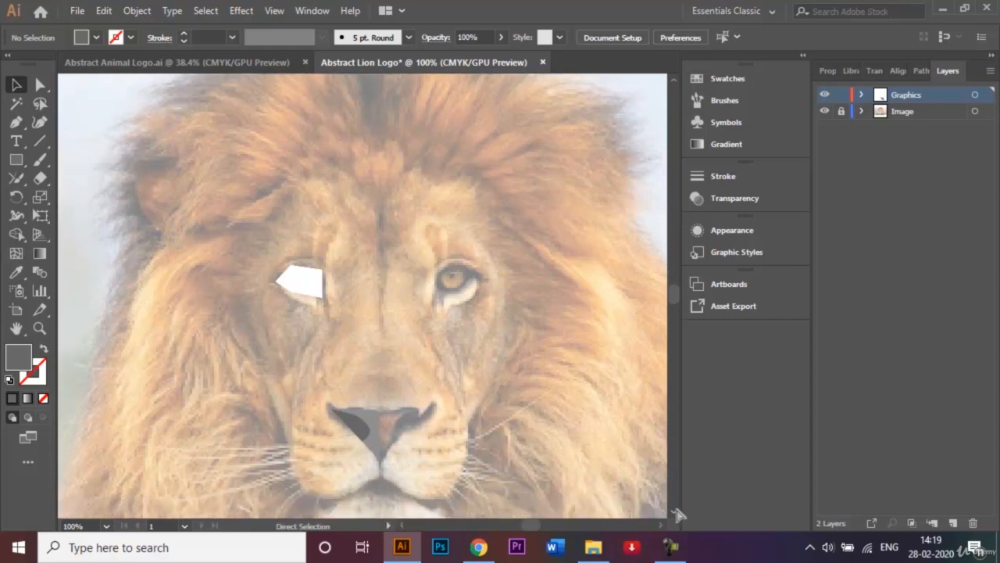
key("ctrl+minus")
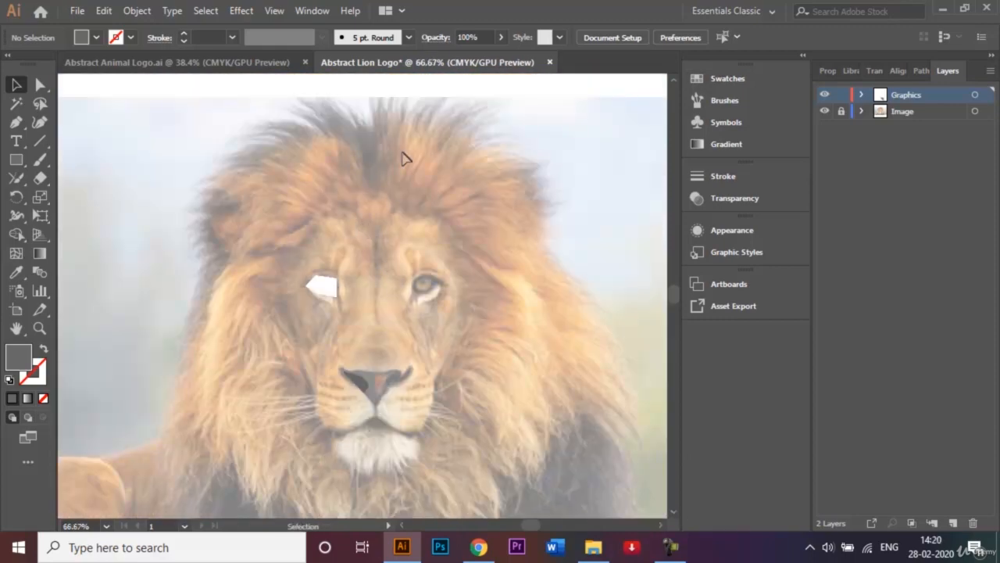
left_click(14, 123)
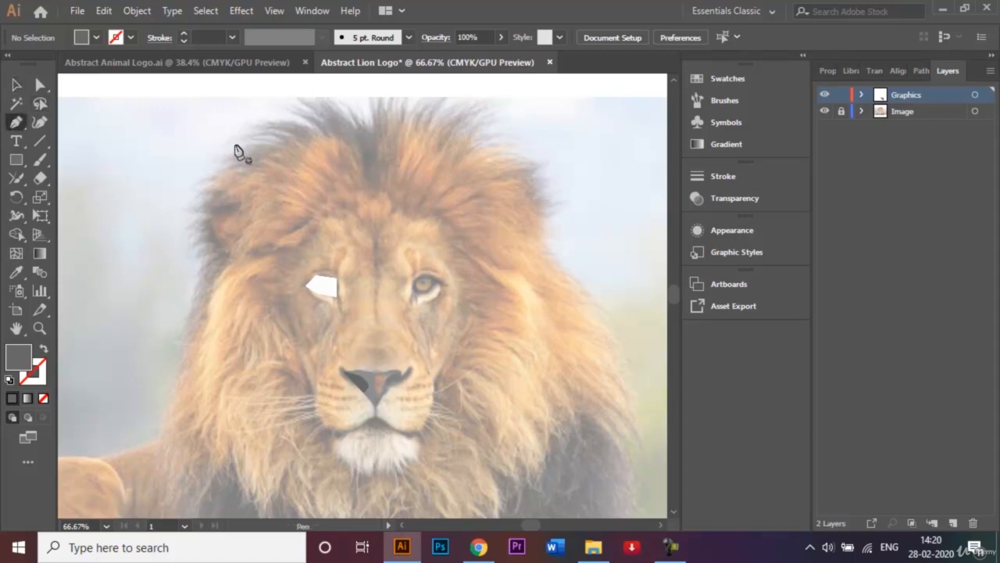
left_click(304, 172)
left_click(98, 36)
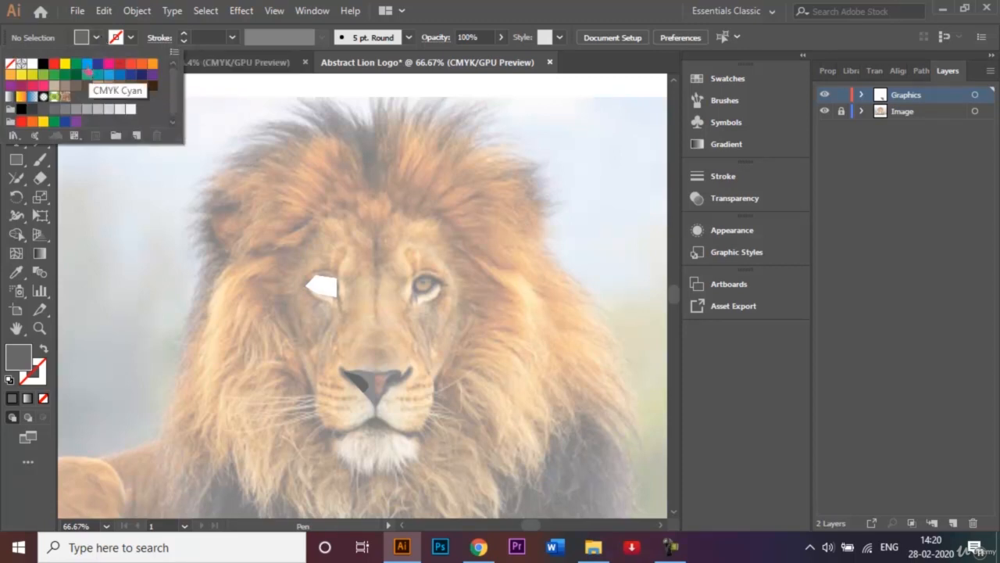
left_click(87, 67)
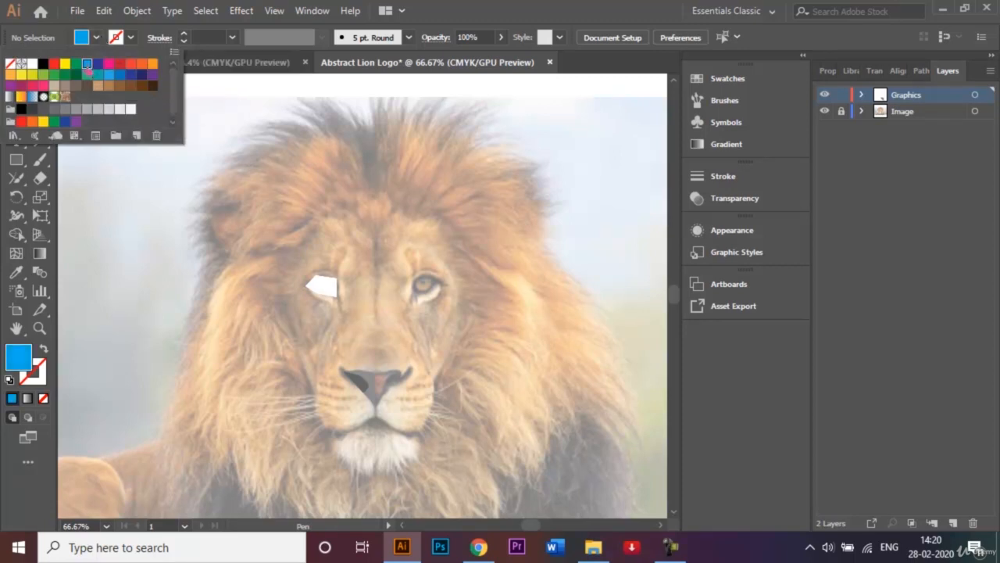
Trace the left half of the lion's face as a closed cyan shape from the forehead's centre to the mouth and around the cheek
left_click(373, 235)
left_click(374, 238)
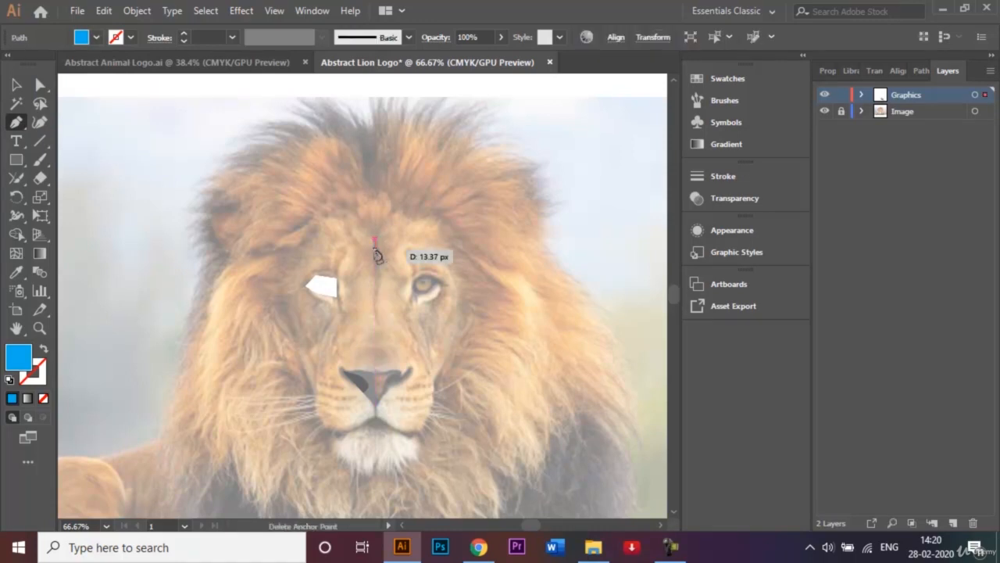
left_click(376, 417)
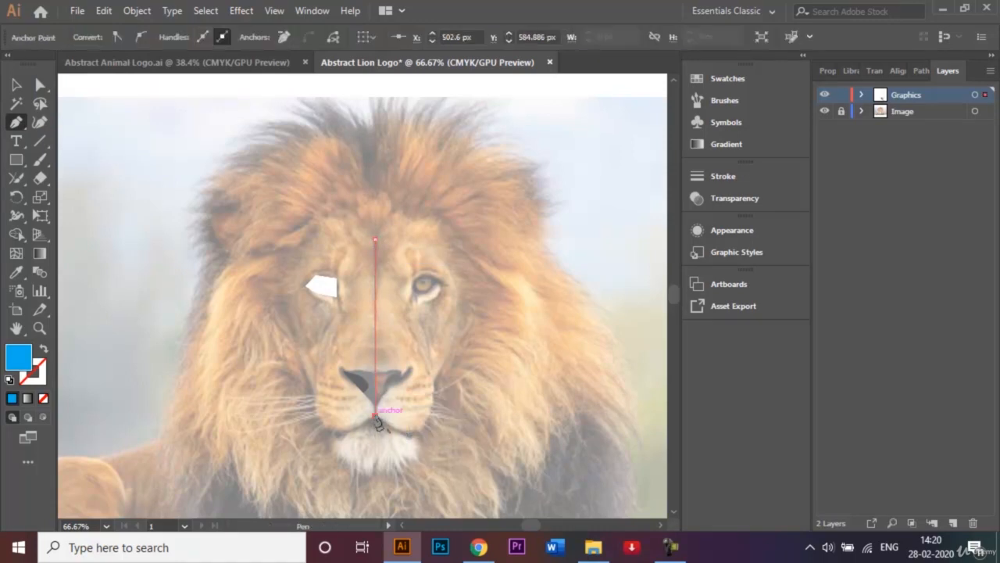
left_click(338, 435)
left_click_drag(321, 428, 321, 425)
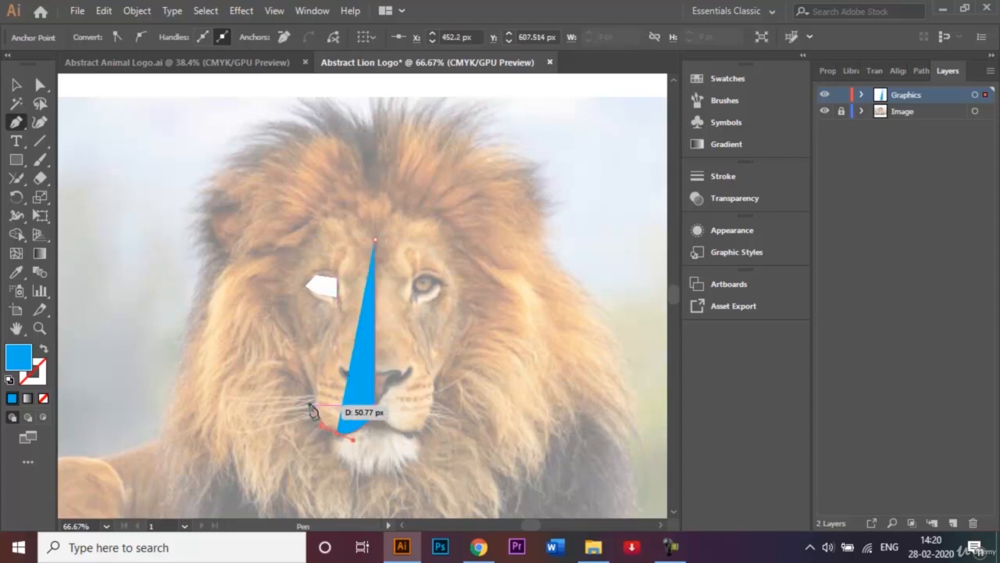
left_click(314, 405)
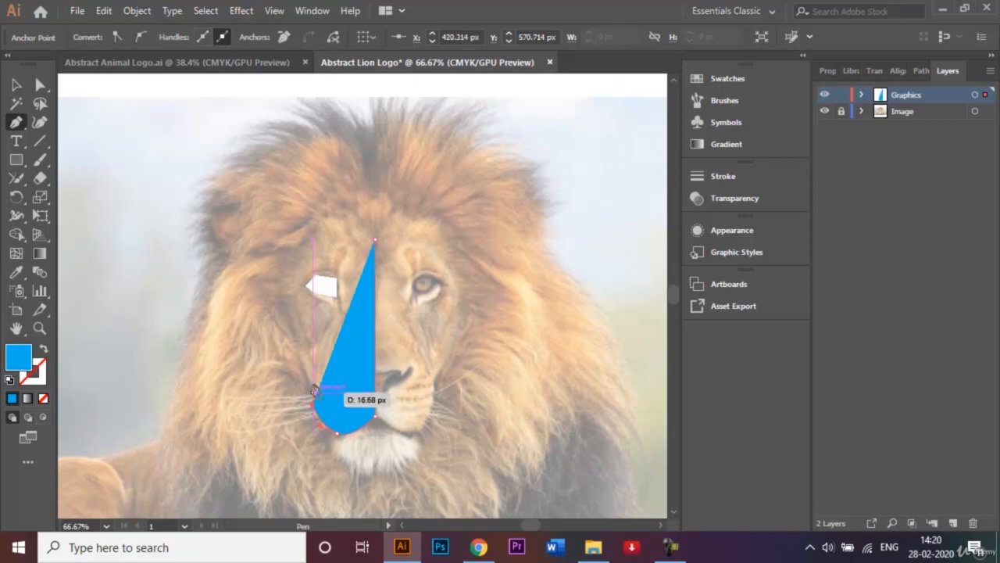
left_click(305, 365)
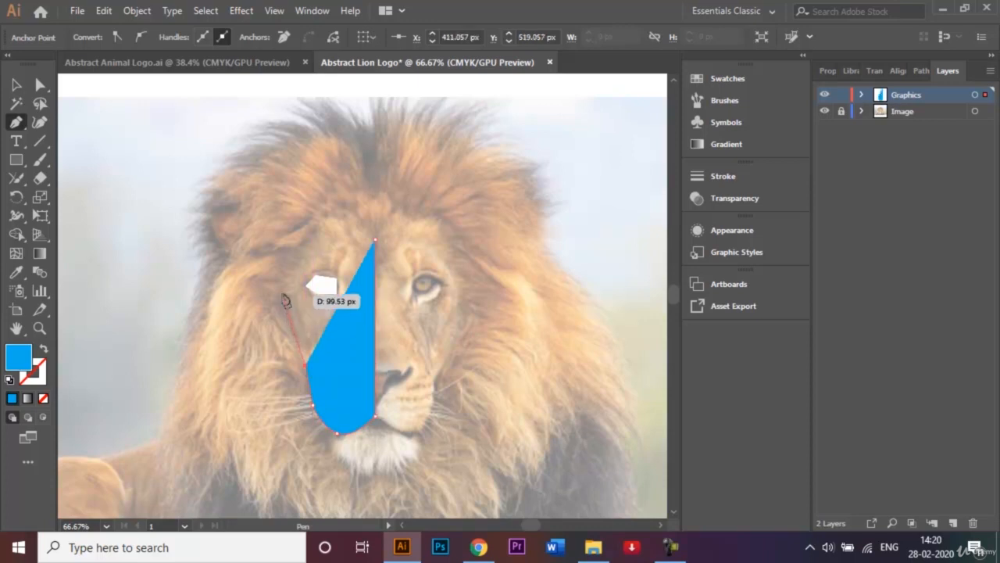
left_click(283, 293)
left_click_drag(301, 245, 354, 216)
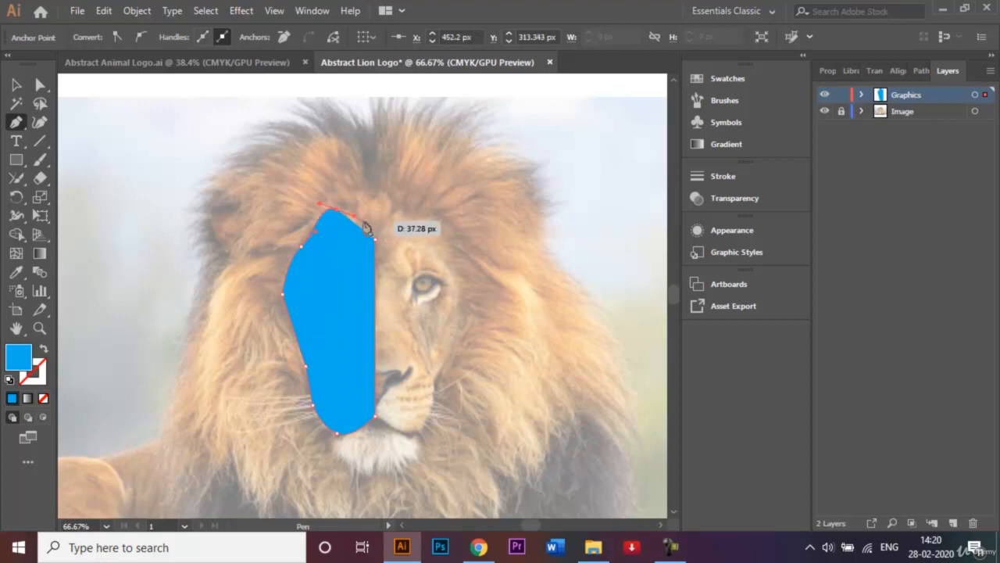
left_click(376, 240)
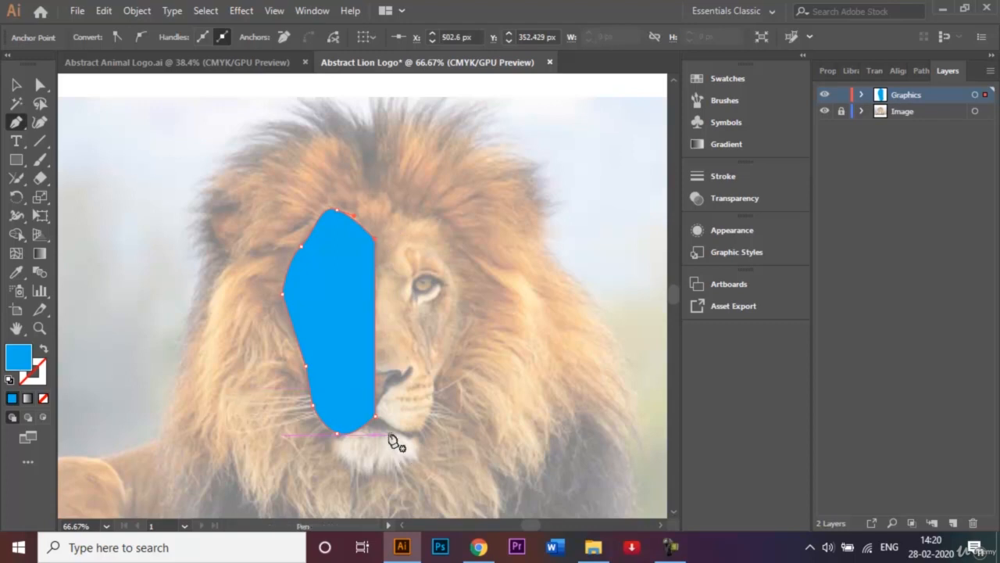
Draw a closed cyan half-chin shape just below the mouth, with its straight edge on the face's centre line
left_click_drag(376, 434, 376, 473)
left_click(375, 471)
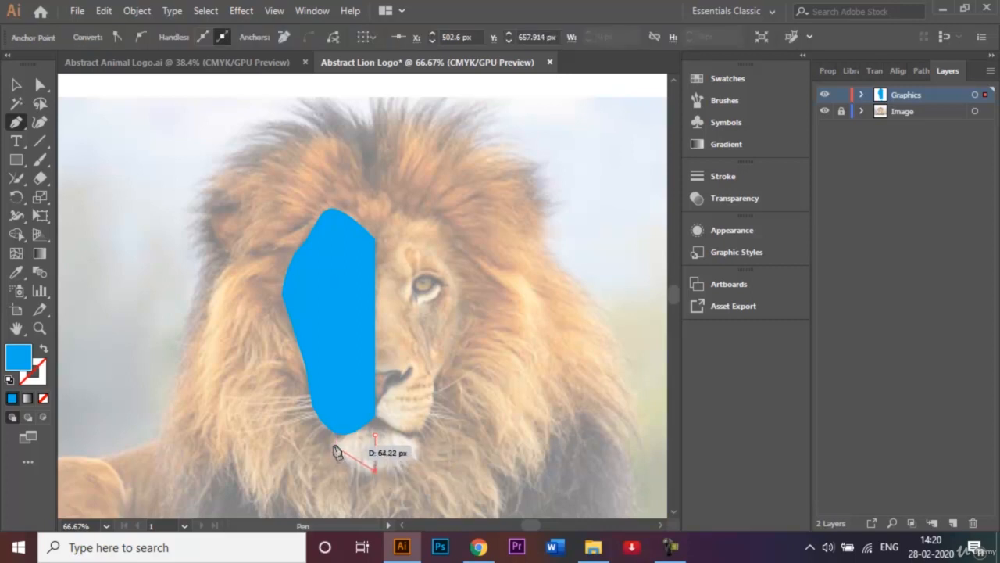
left_click_drag(329, 443, 330, 401)
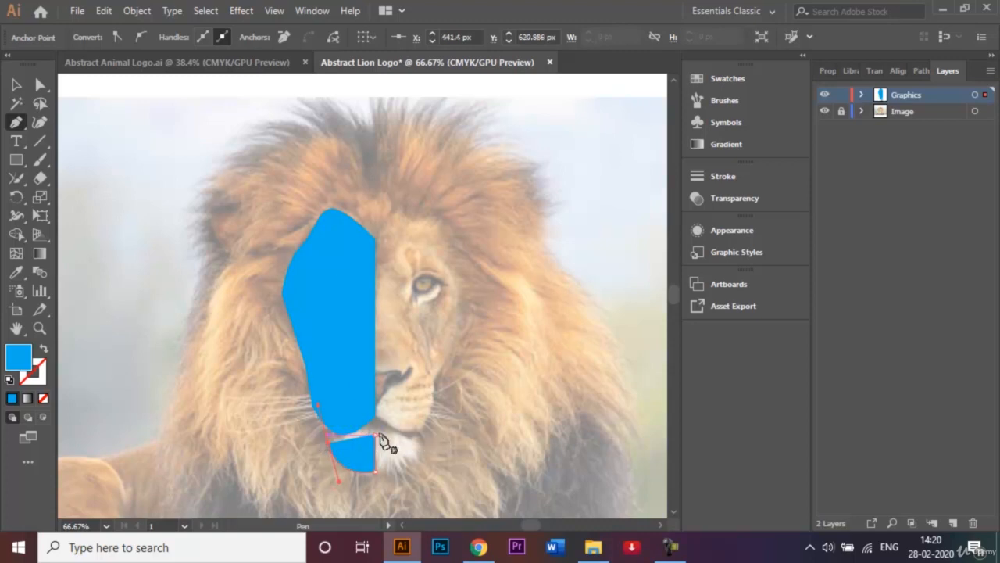
left_click_drag(376, 436, 332, 445)
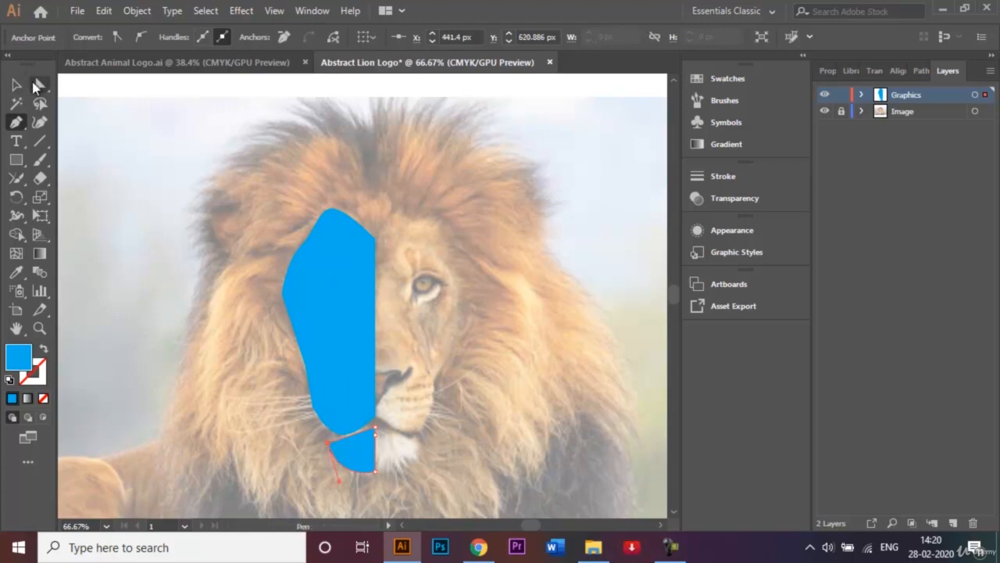
Round the half-chin shape's outer corner and its upper corner at the centre line, the latter to about 7 px, and deselect it
left_click(37, 86)
left_click_drag(328, 436, 375, 452)
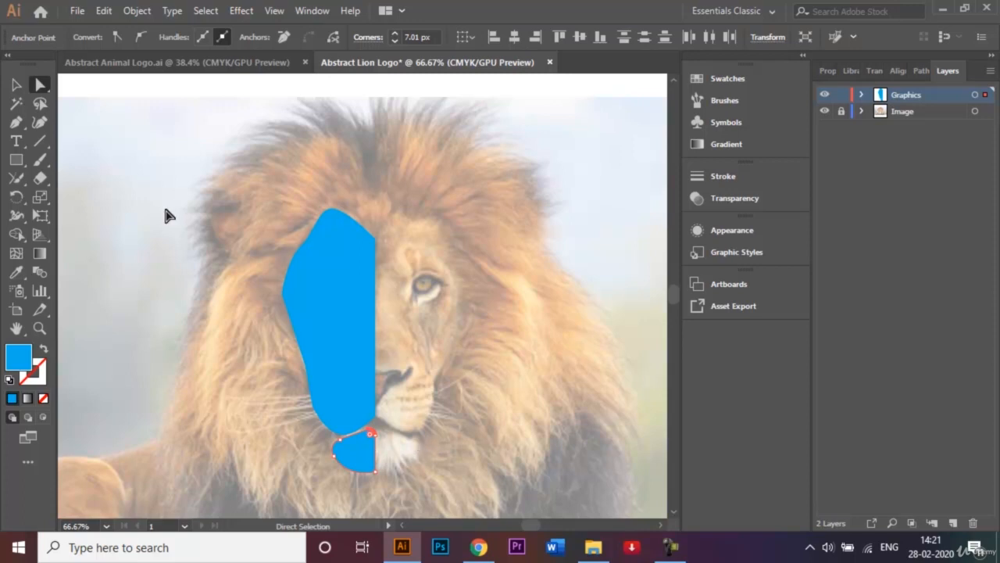
left_click(16, 85)
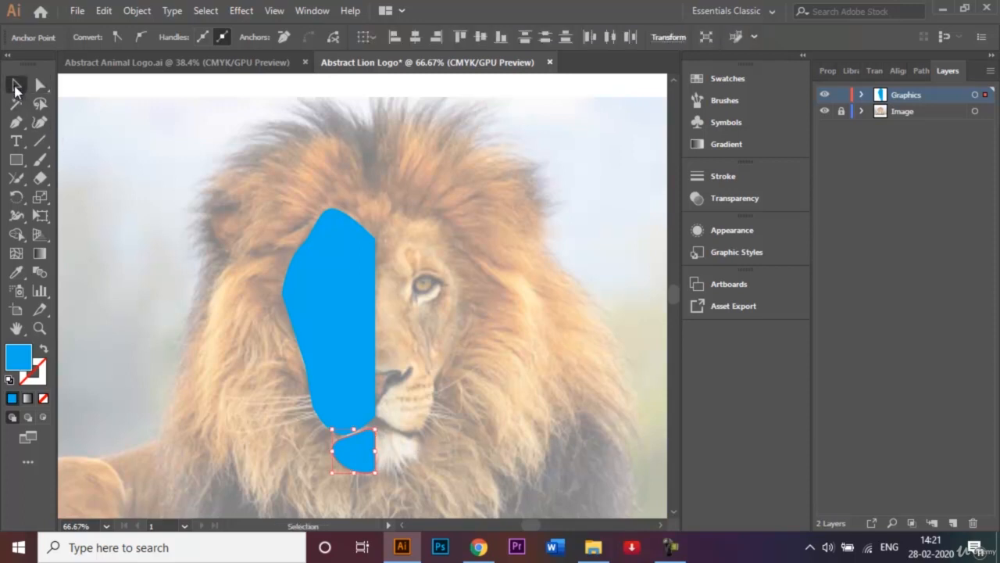
left_click(157, 228)
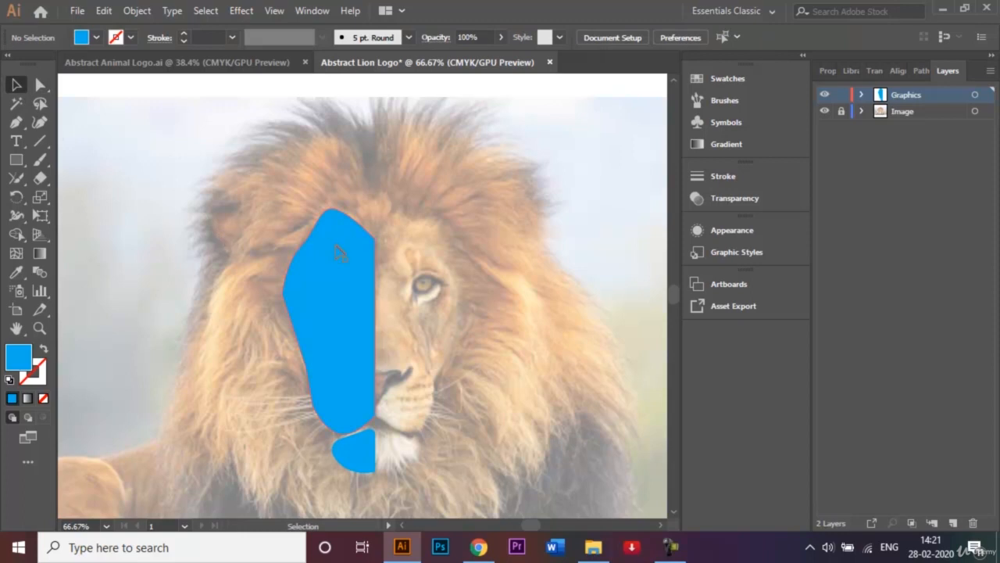
Send the cyan half-face shape to the back, behind the white eye and the grey nose, and deselect it
left_click(344, 284)
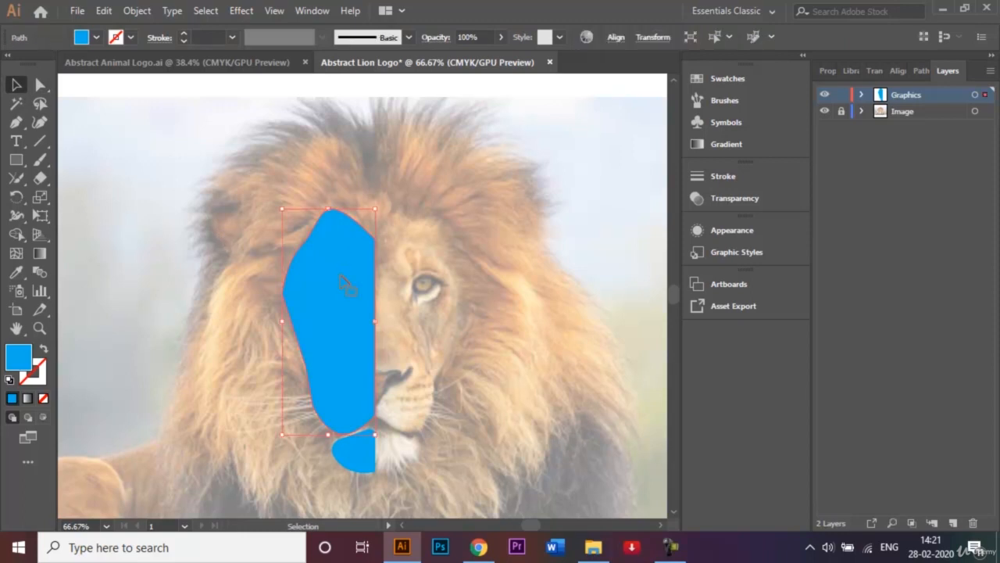
right_click(343, 281)
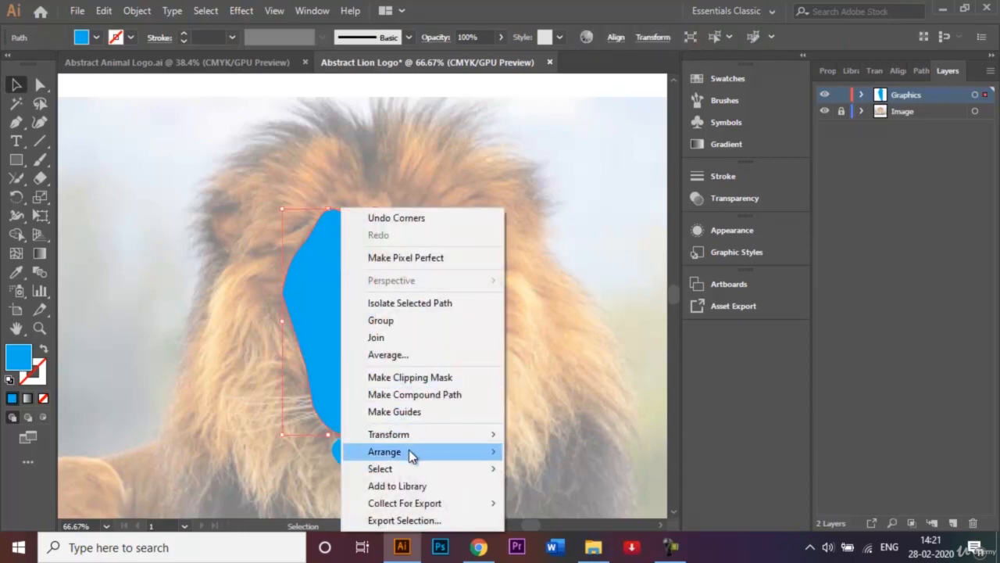
mouse_move(412, 456)
left_click(568, 504)
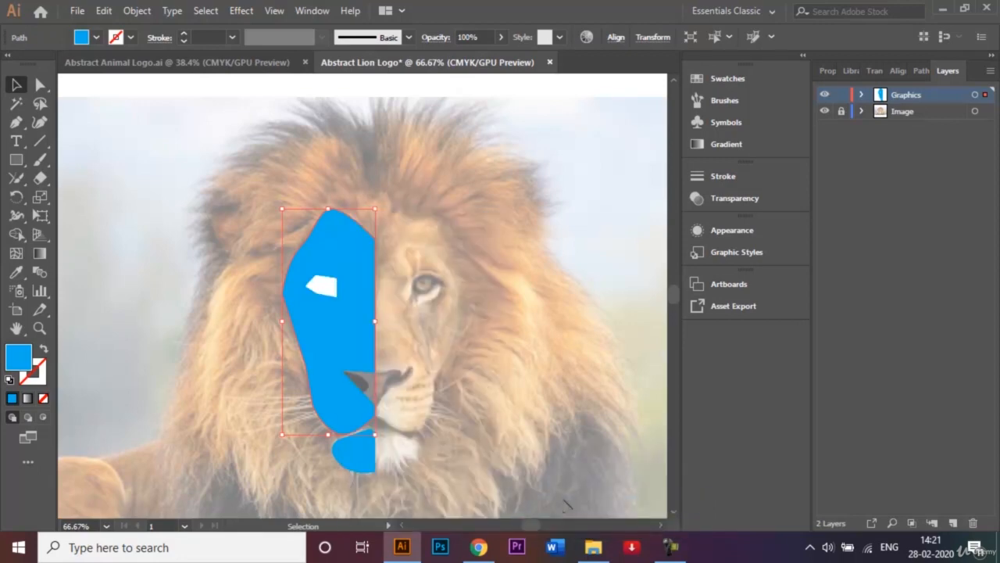
left_click(482, 350)
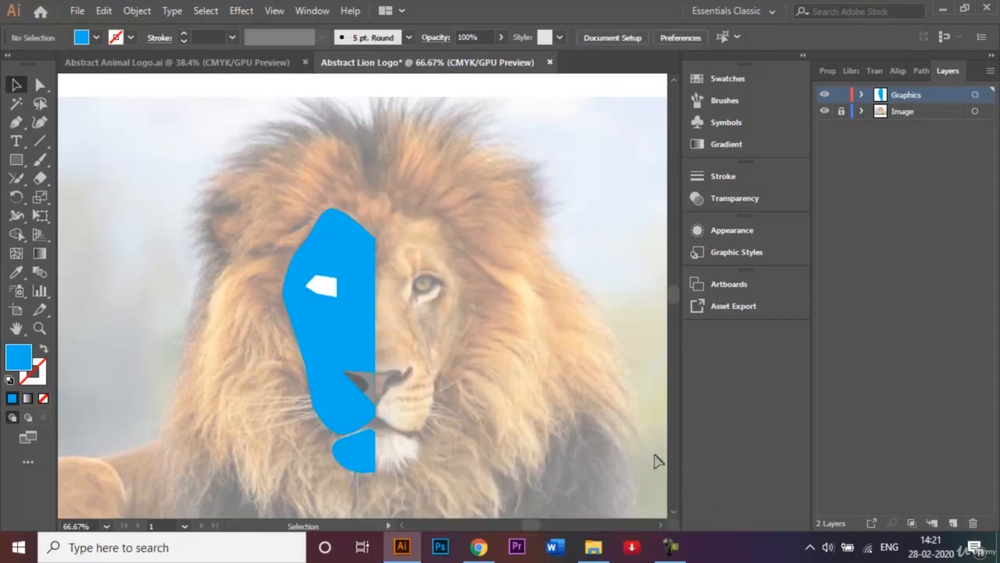
Set the Pen tool's fill to the dark blue swatch for tracing the lion's mane
scroll(671, 512, "down", 2)
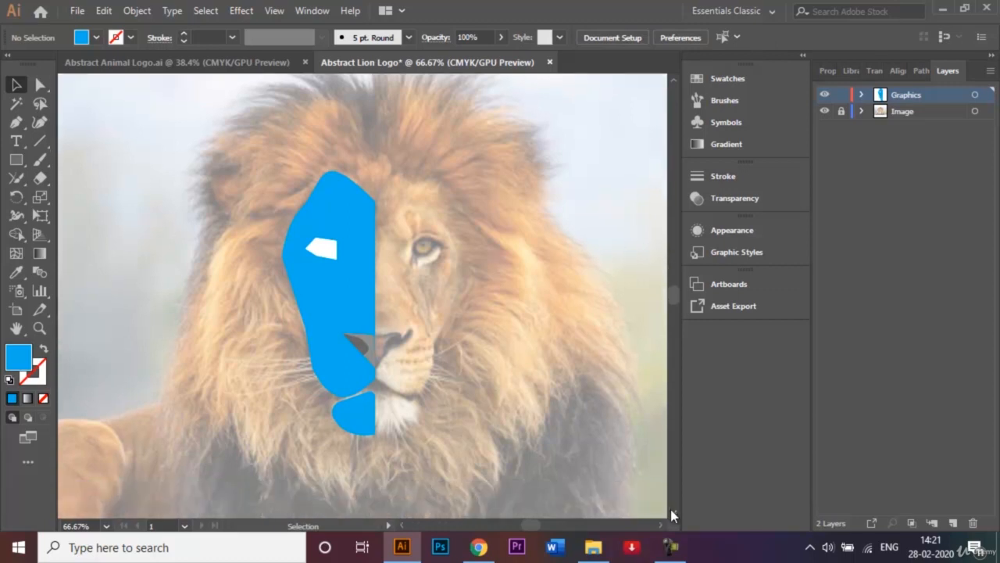
left_click(22, 125)
left_click(96, 37)
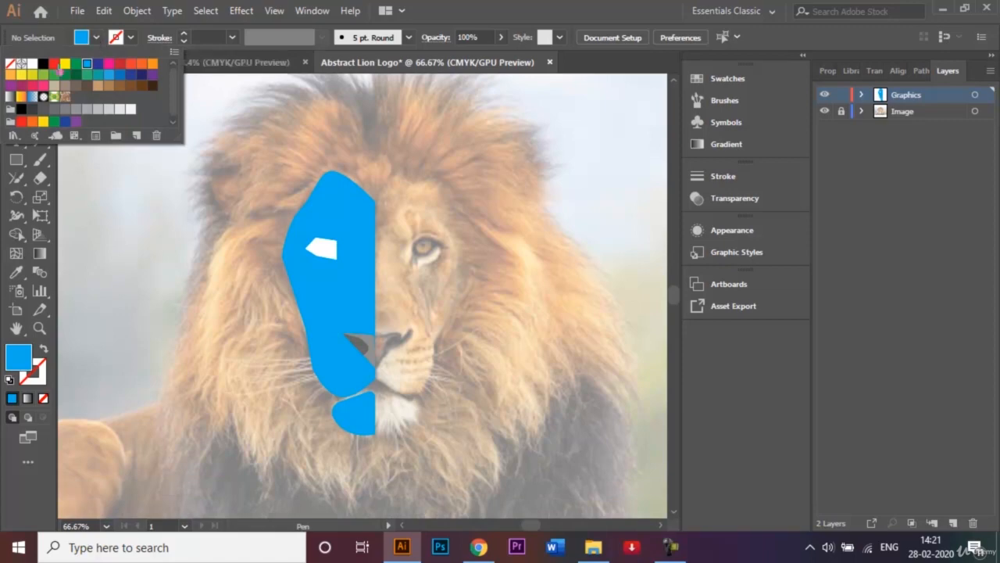
left_click(98, 63)
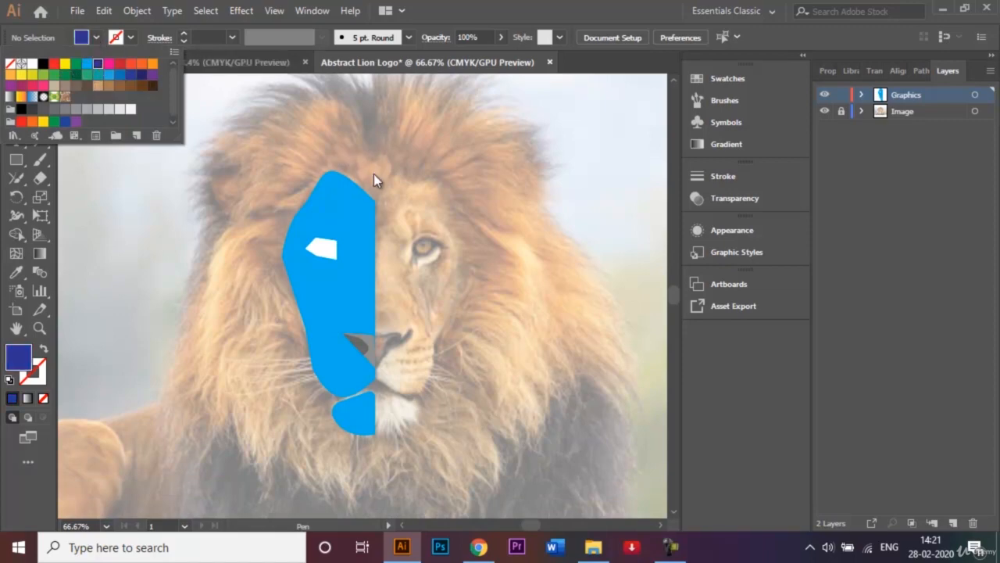
left_click(373, 181)
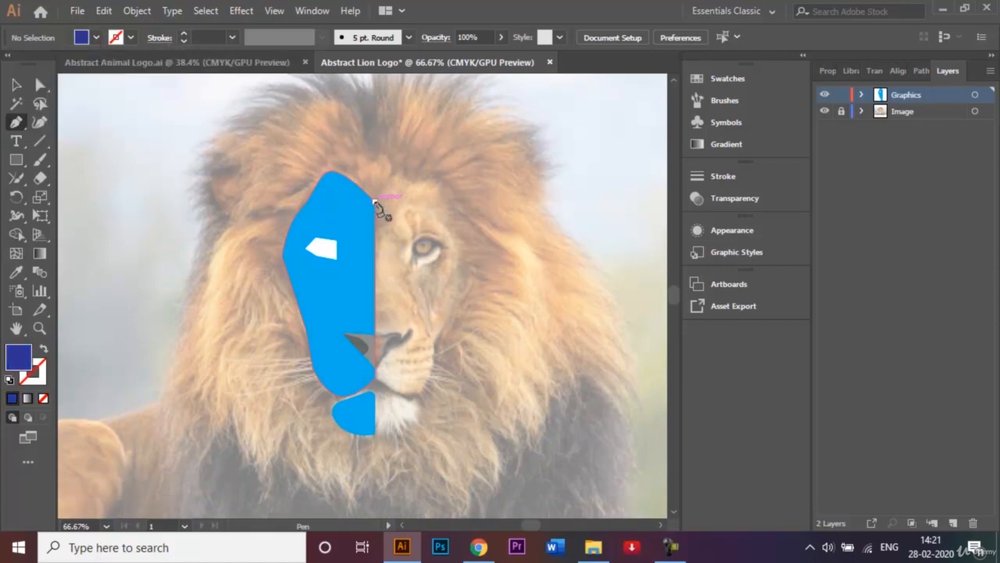
Begin the mane outline at the forehead's centre point, going up to the mane's top and around the crown to the ear's outer edge
left_click(375, 201)
left_click(372, 94)
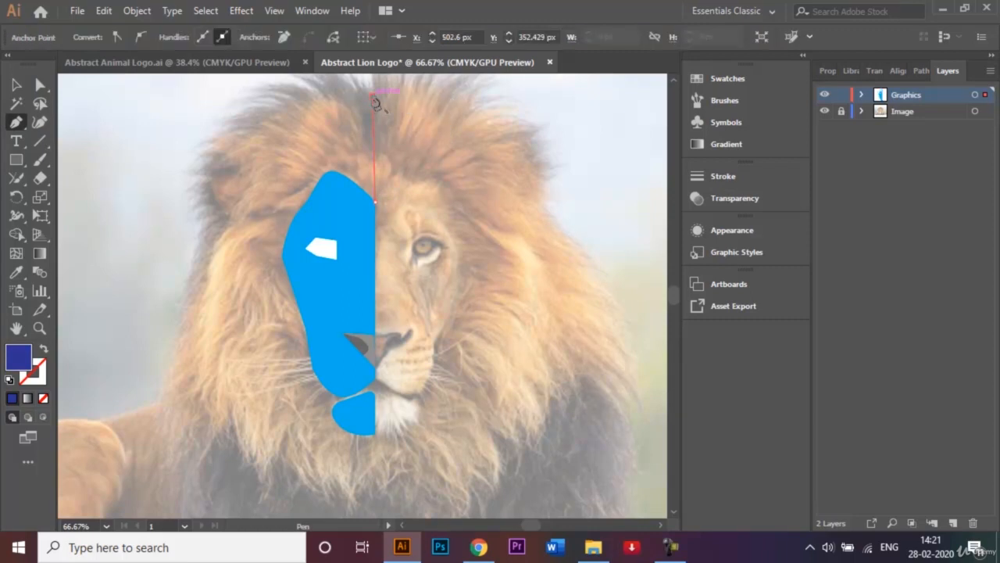
left_click_drag(373, 97, 328, 81)
left_click(329, 82)
scroll(328, 81, "up", 1)
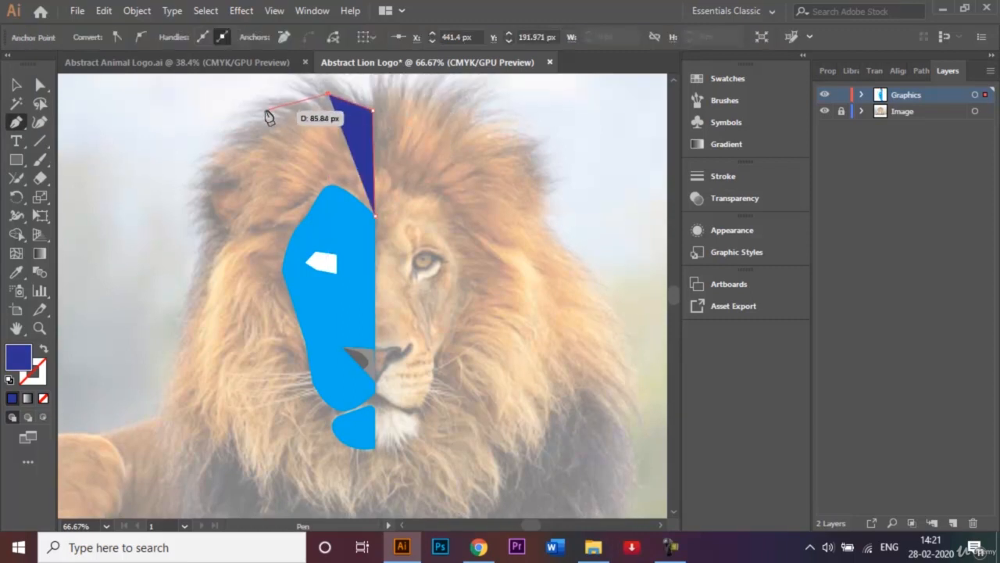
left_click(266, 111)
left_click(201, 167)
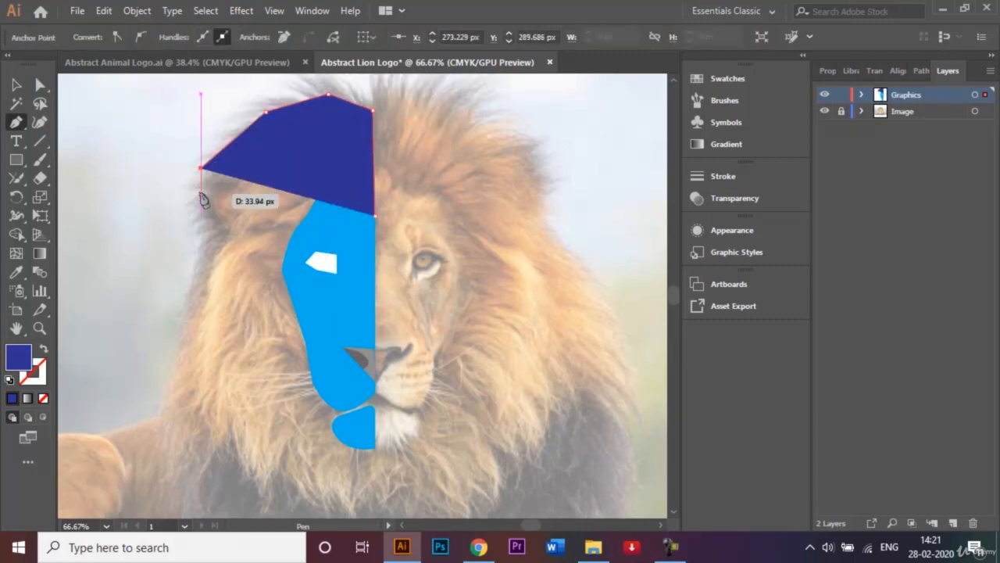
left_click(201, 198)
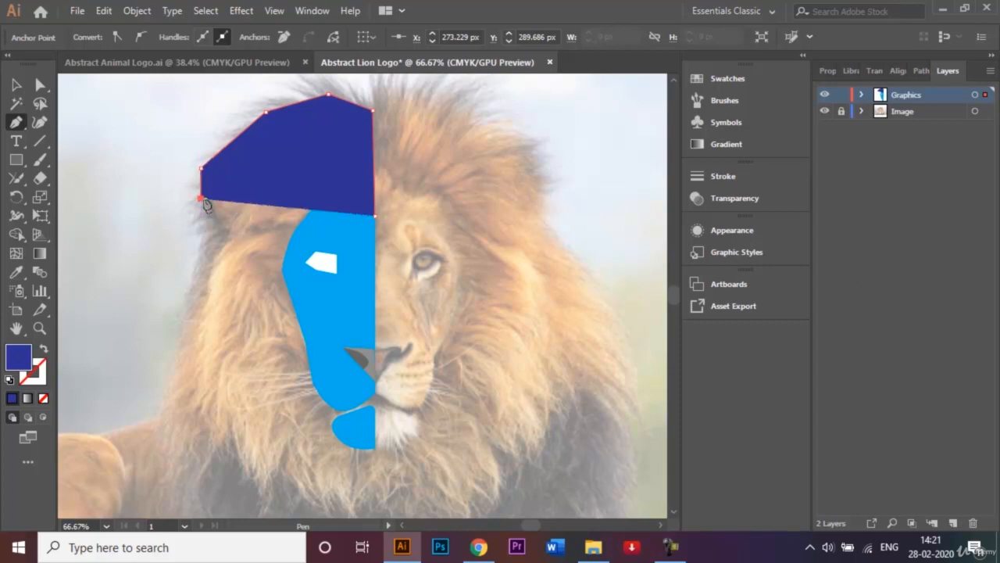
Continue the mane outline with an inward notch below the ear and down the outer side to the first lower tip
left_click(229, 231)
left_click(201, 265)
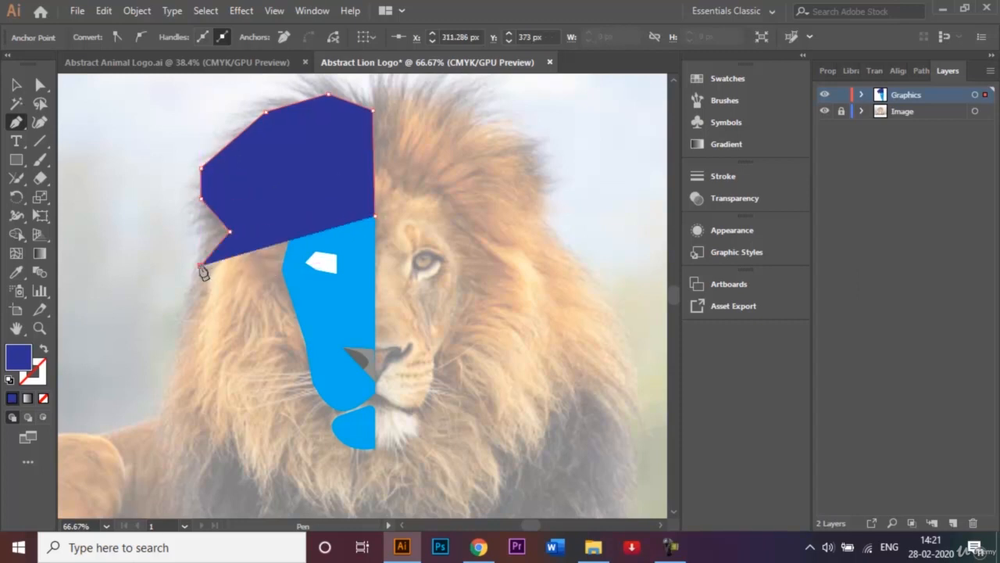
left_click(184, 336)
left_click(178, 423)
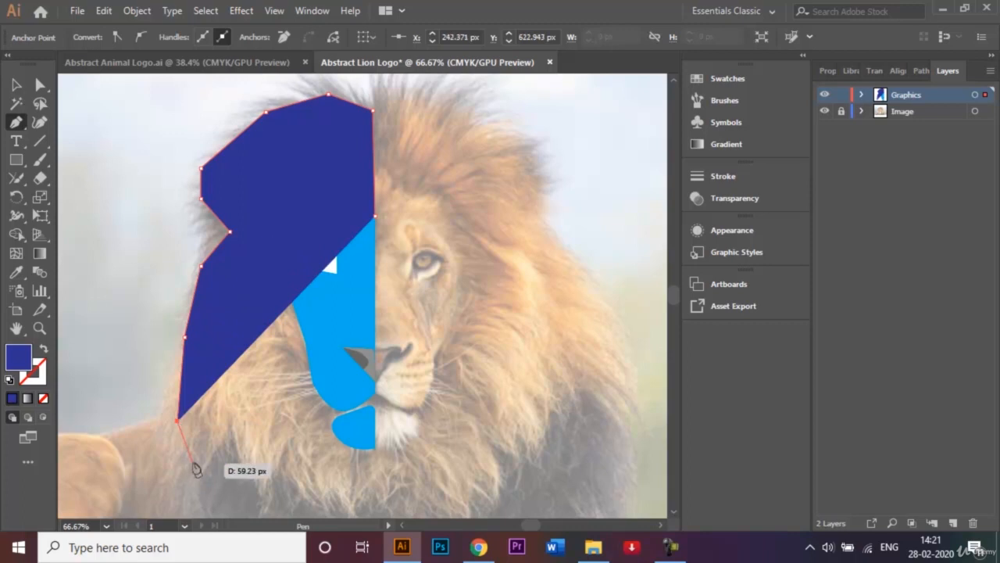
left_click(193, 458)
Outline the mane's lower edge with zigzag spikes, return to the chin's centre line, and close the shape at the forehead starting point
left_click(226, 428)
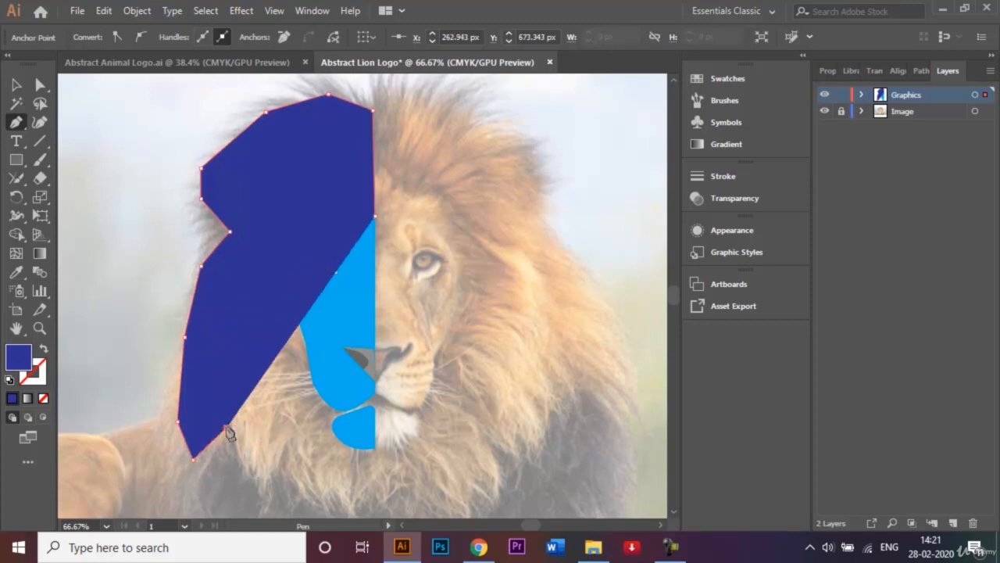
left_click(264, 494)
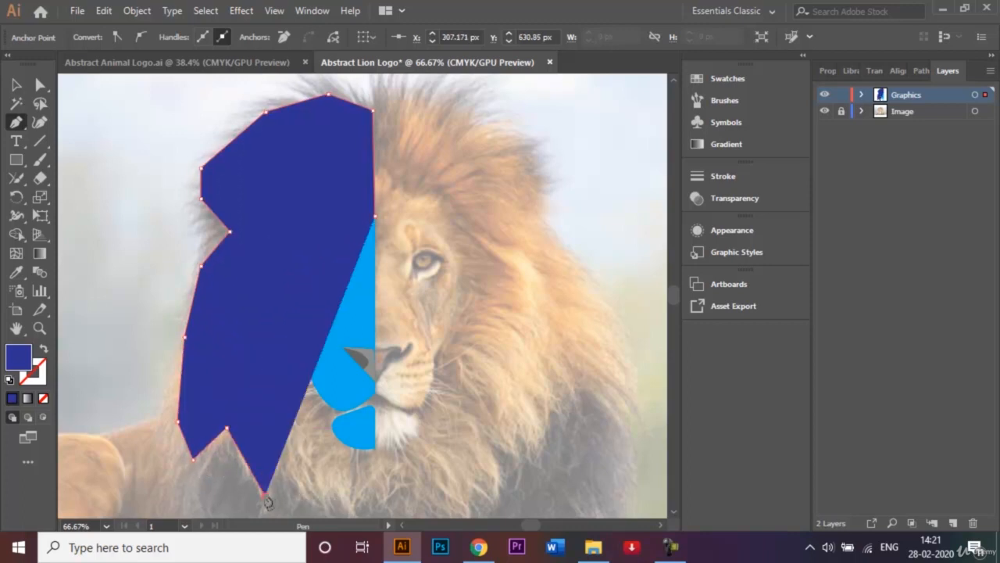
left_click(281, 450)
left_click(324, 512)
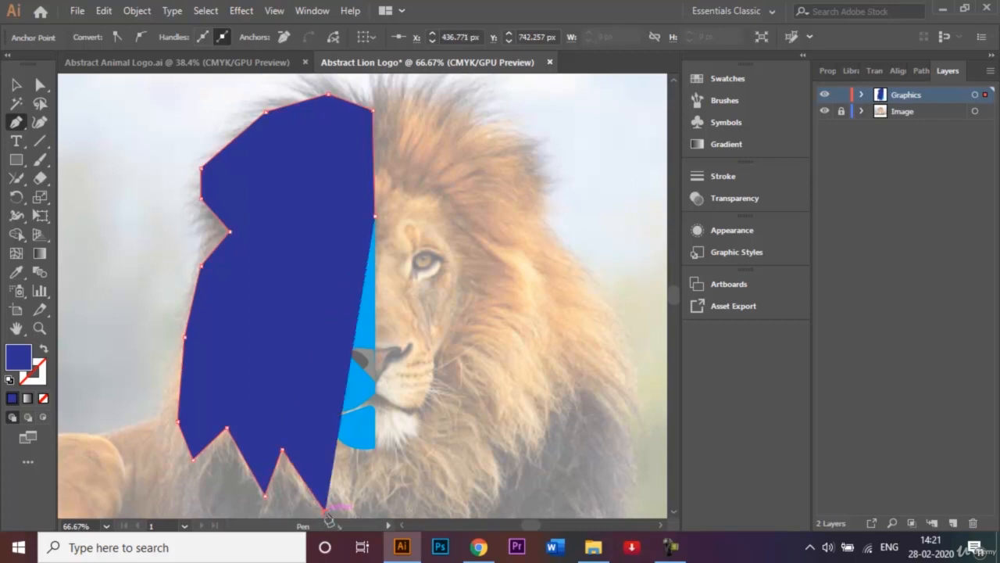
left_click(365, 512)
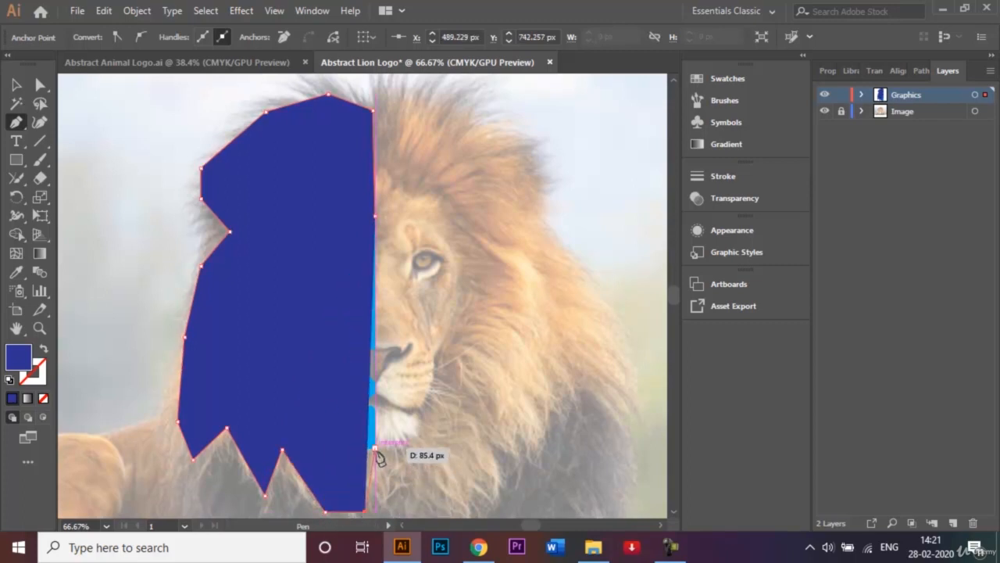
left_click(375, 450)
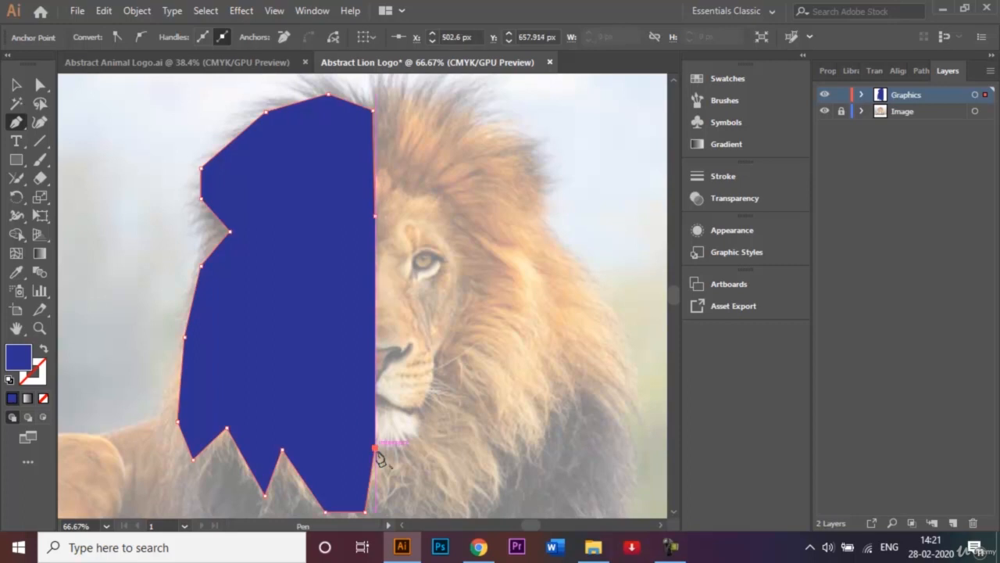
left_click(375, 216)
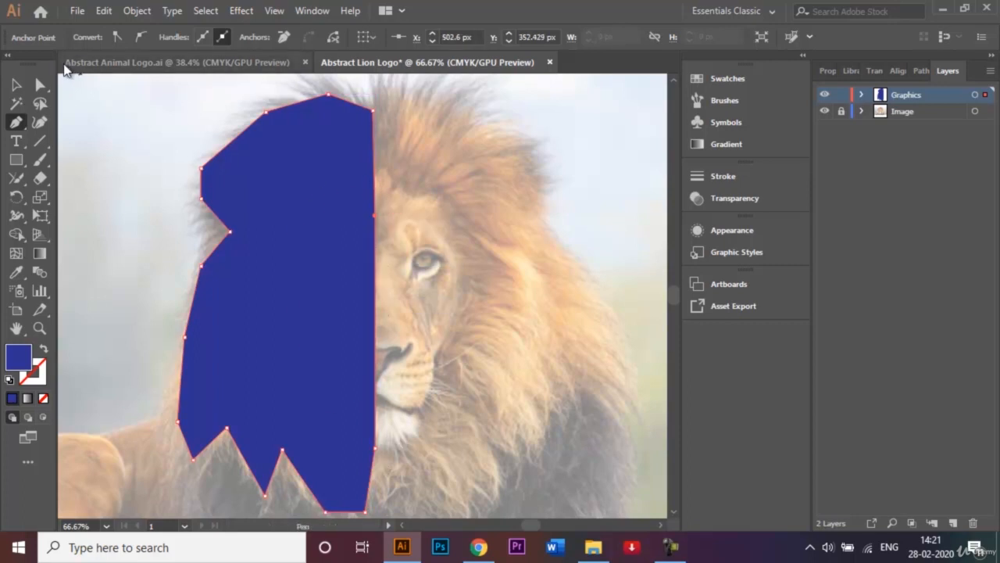
Send the dark blue mane shape to the back, behind the face and chin, and deselect it
left_click(18, 87)
right_click(304, 262)
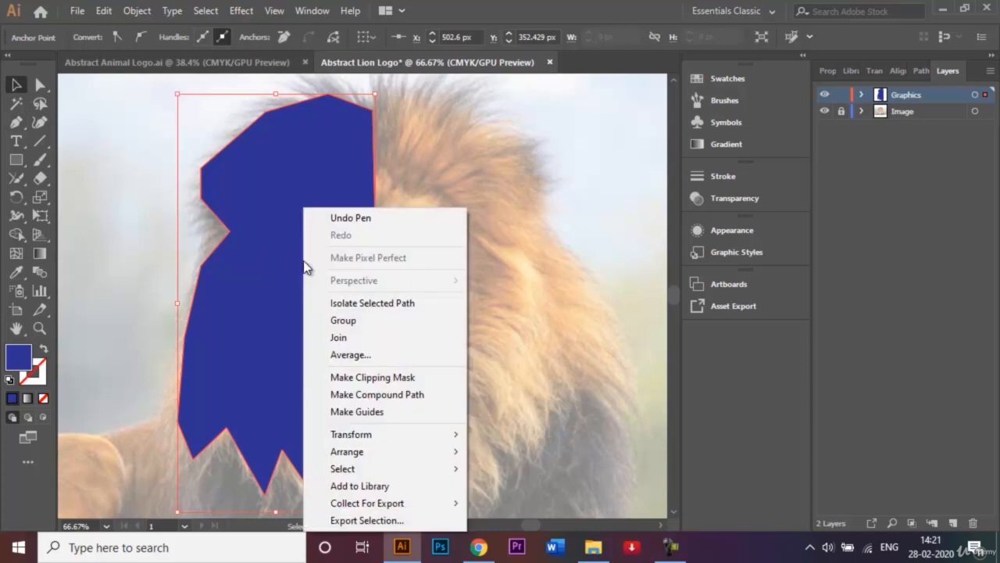
mouse_move(417, 452)
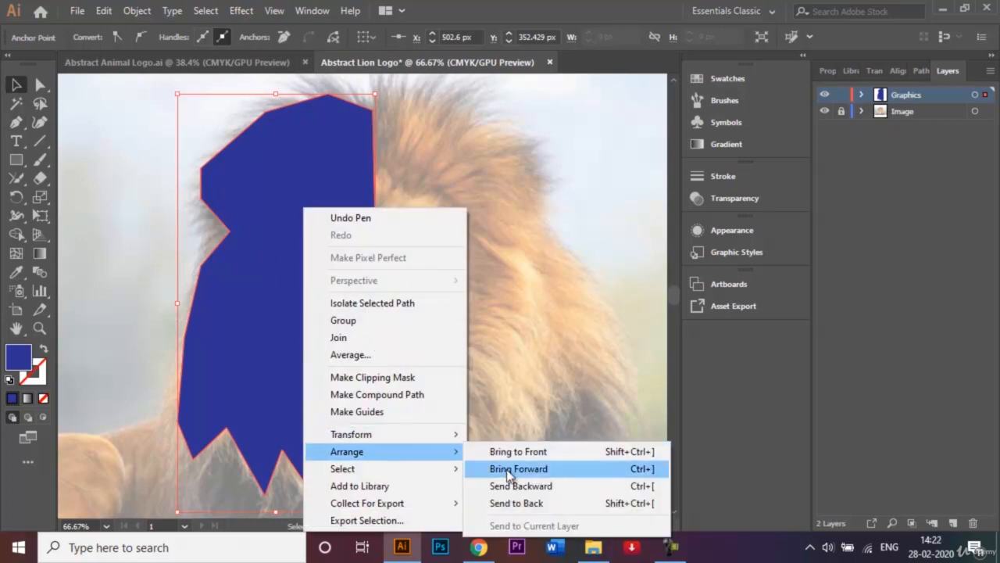
left_click(529, 503)
left_click(473, 342)
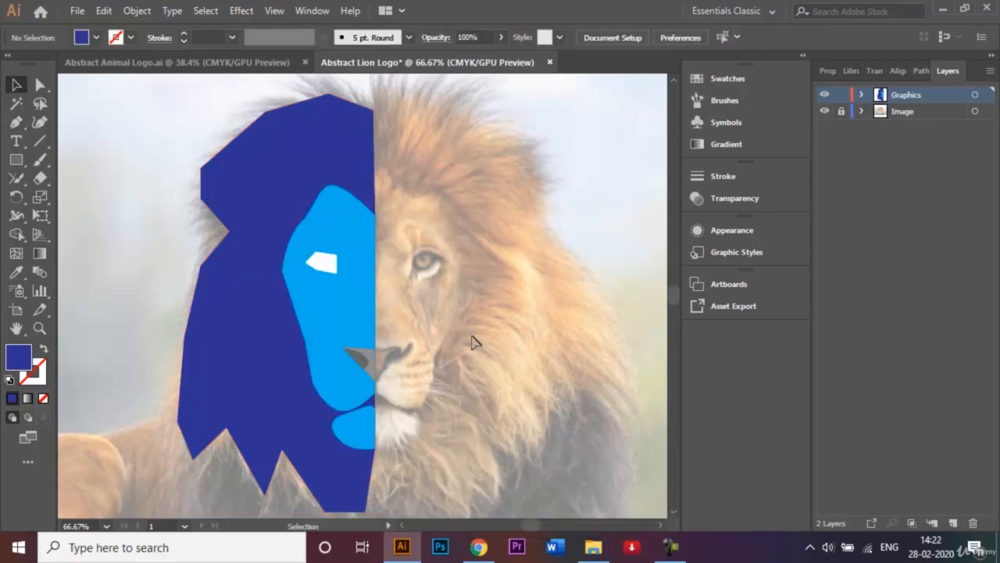
Round the mane's two outer ear corners to about 33 px and the notch below the ear to about 53 px
left_click(302, 138)
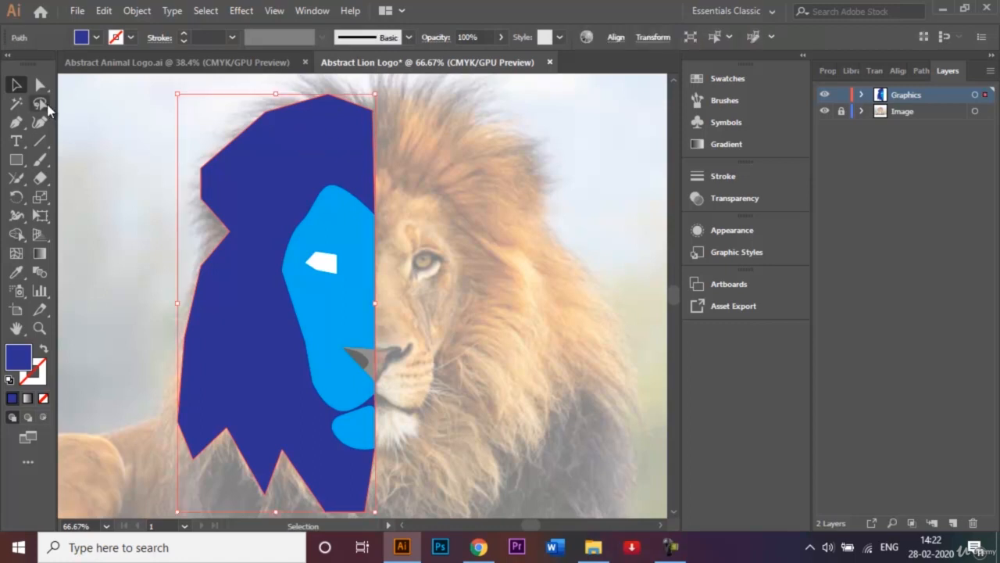
left_click(42, 86)
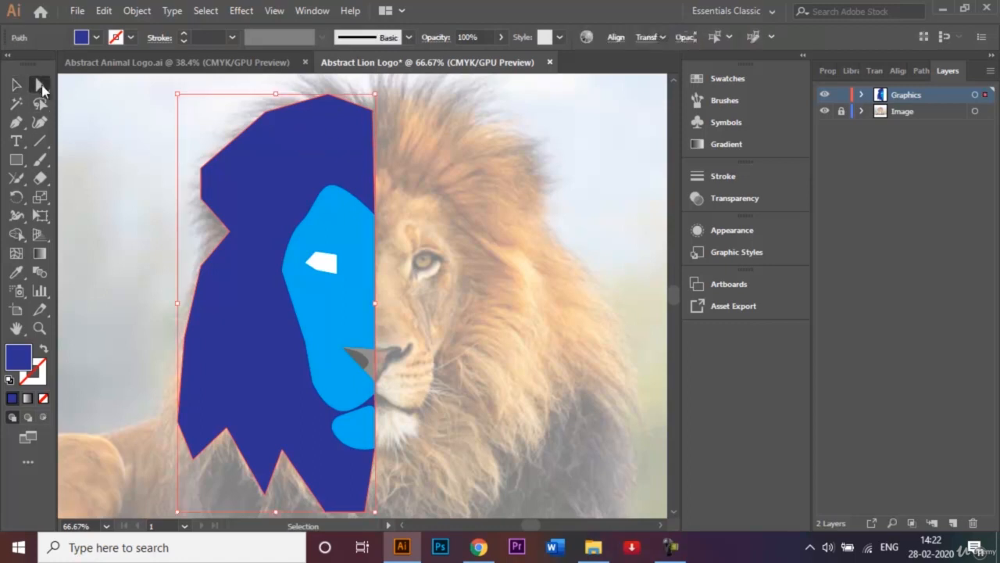
left_click(158, 179)
left_click(201, 167)
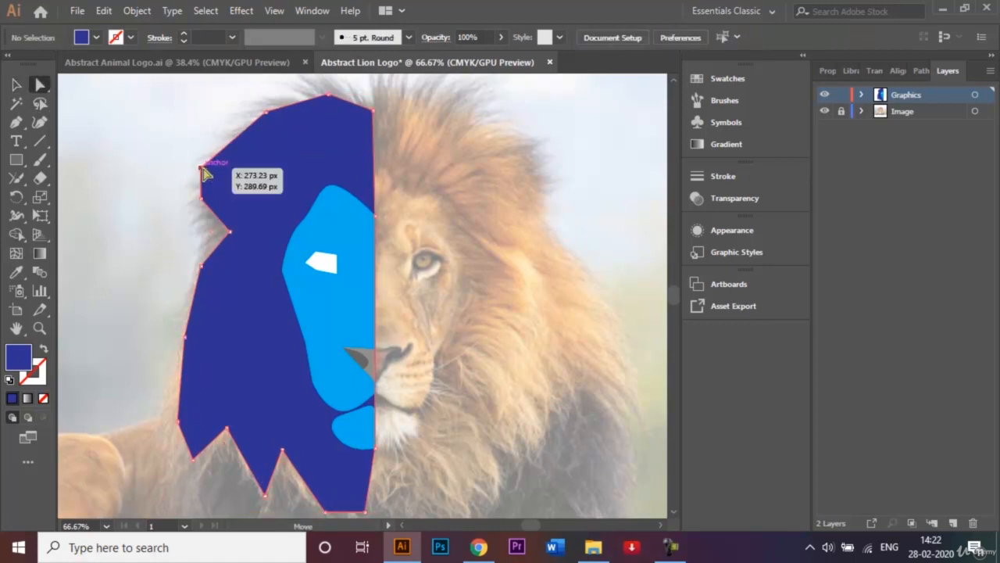
left_click(201, 199, "shift")
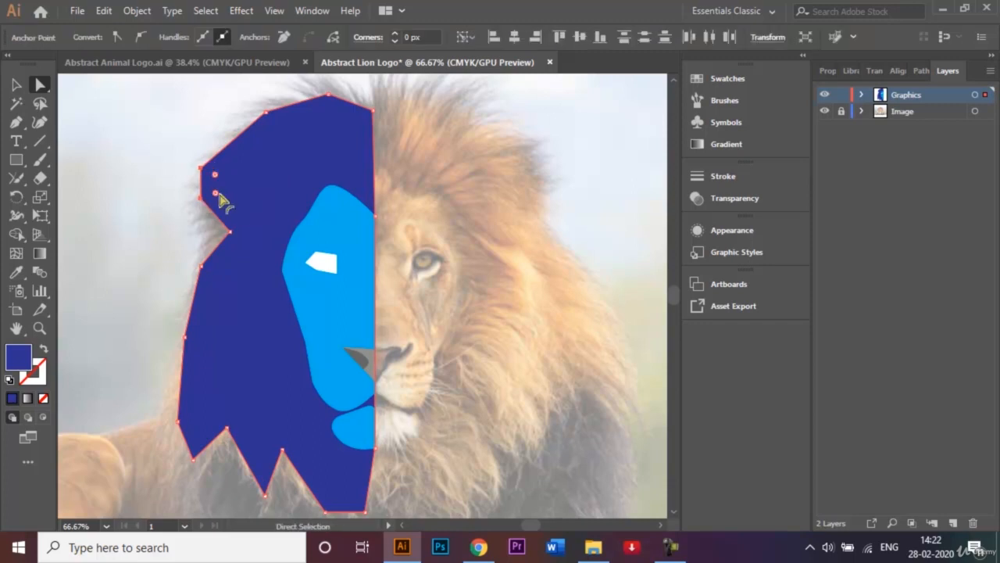
left_click_drag(215, 192, 228, 200)
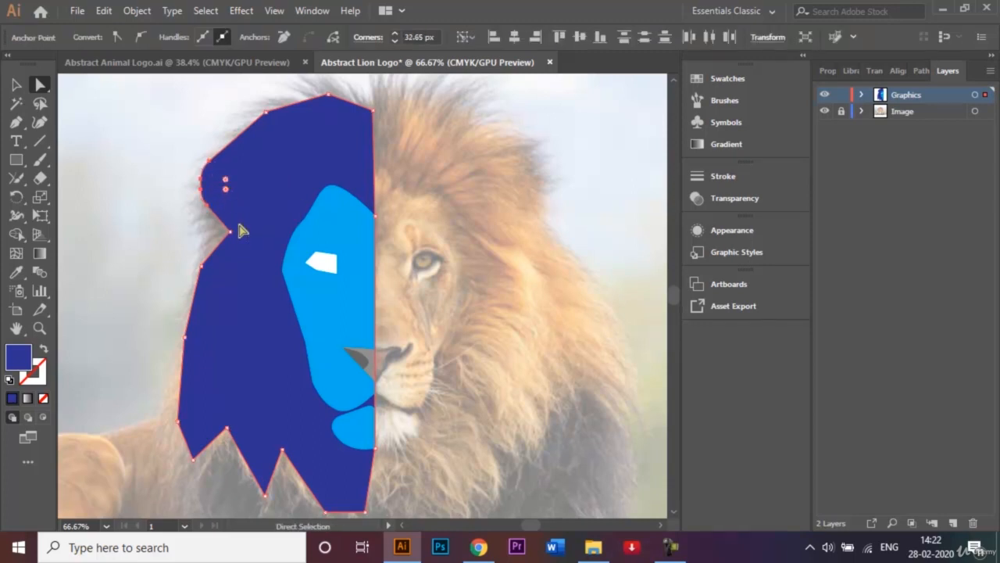
left_click(230, 232)
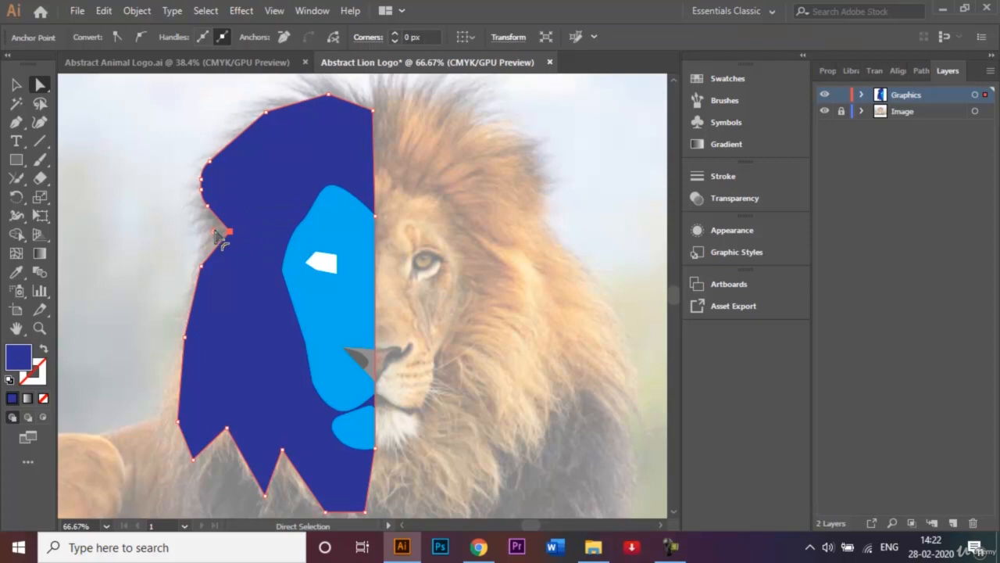
left_click_drag(214, 232, 164, 234)
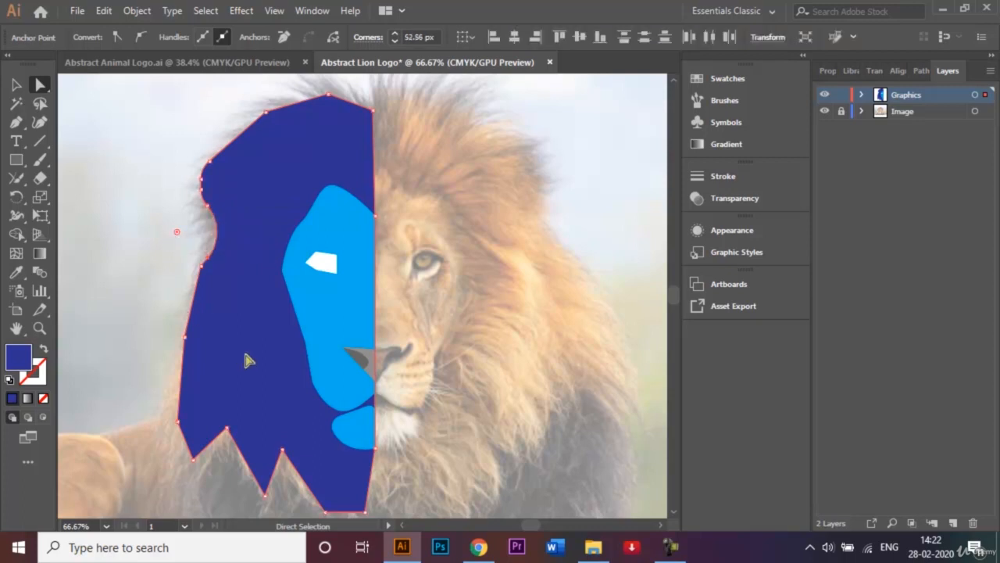
left_click(226, 428)
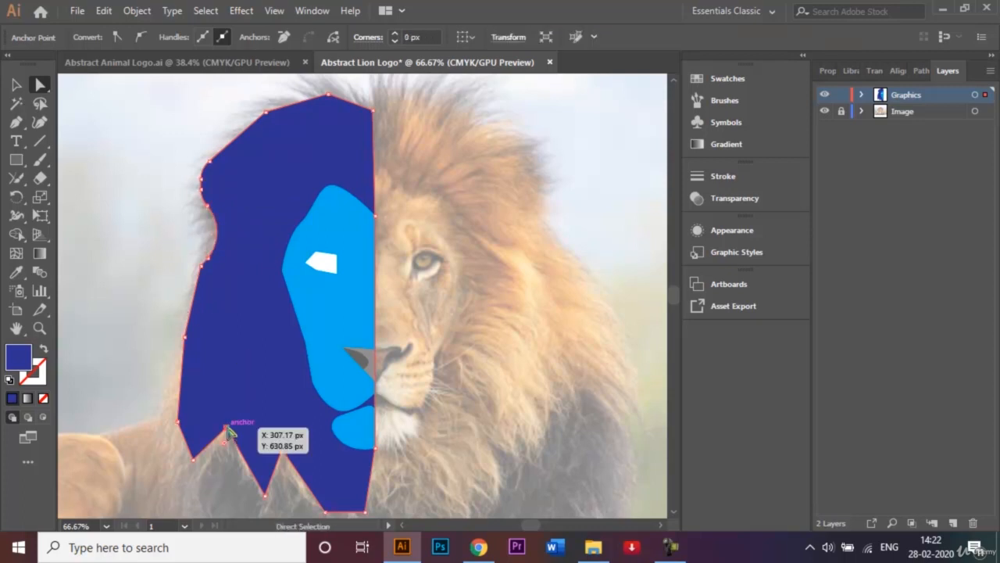
left_click(264, 495, "shift")
left_click(283, 452, "shift")
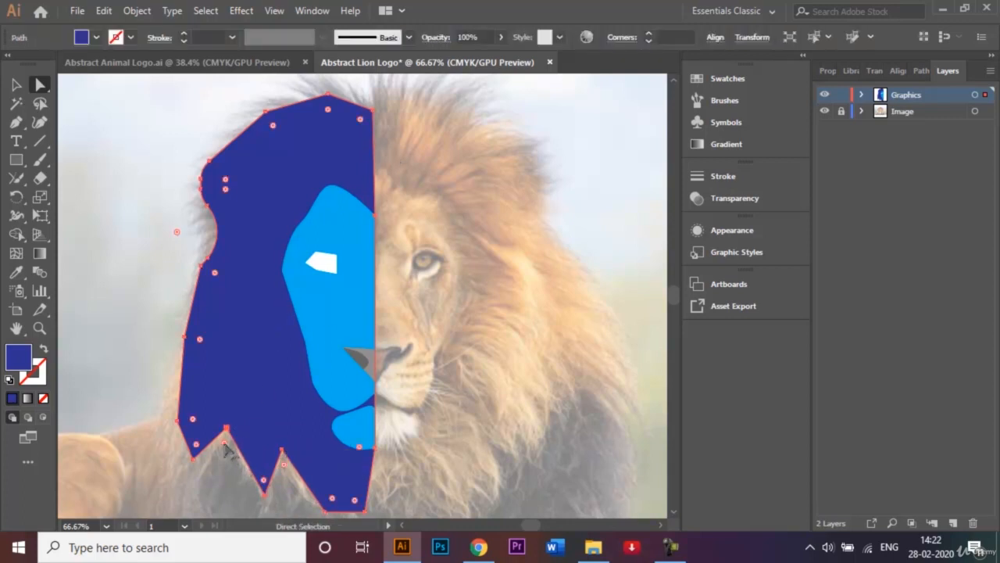
left_click(90, 361)
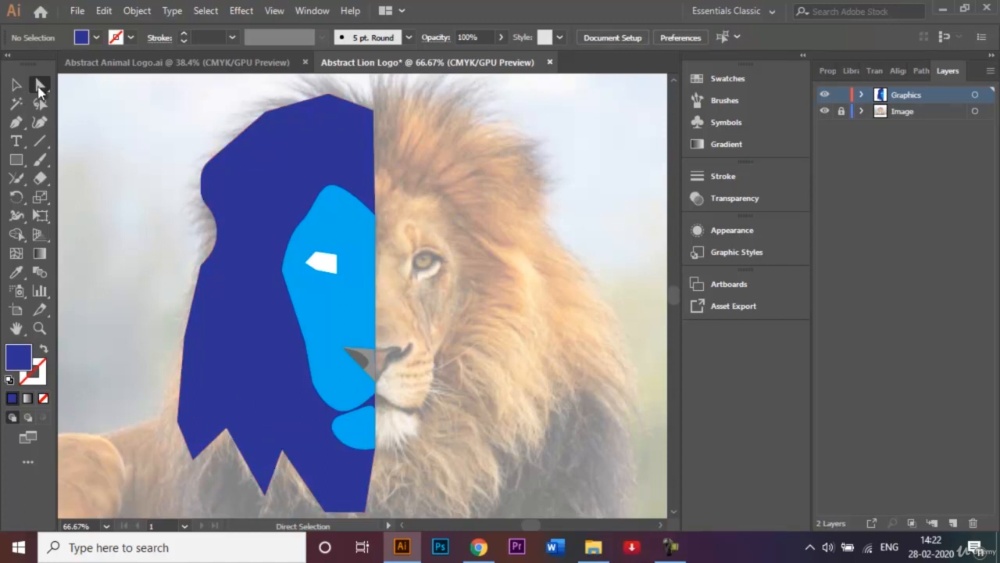
Round the two inner notches and the spike between them on the mane's zigzag lower edge, and deselect the shape
left_click(226, 429)
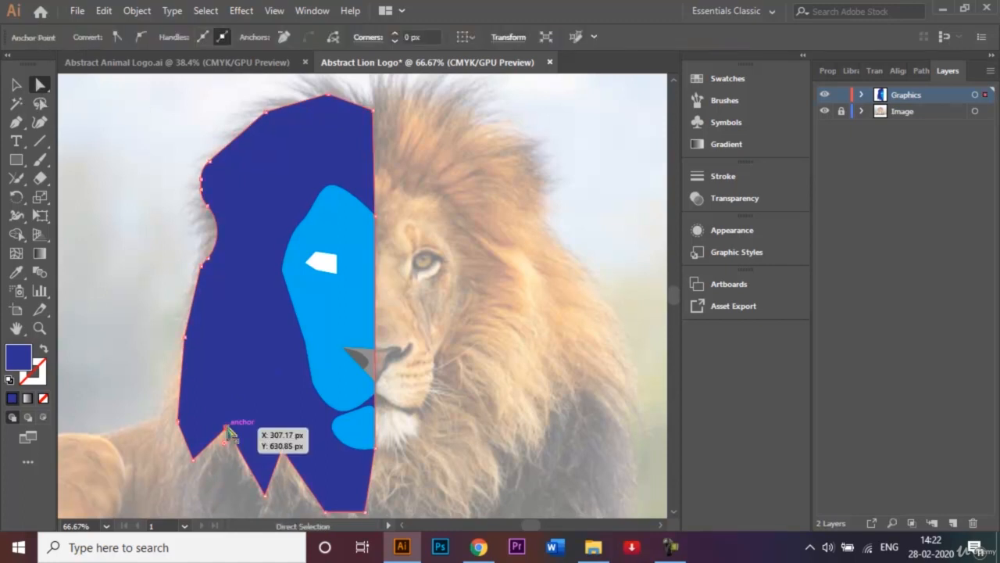
left_click(266, 497, "shift")
left_click(283, 450)
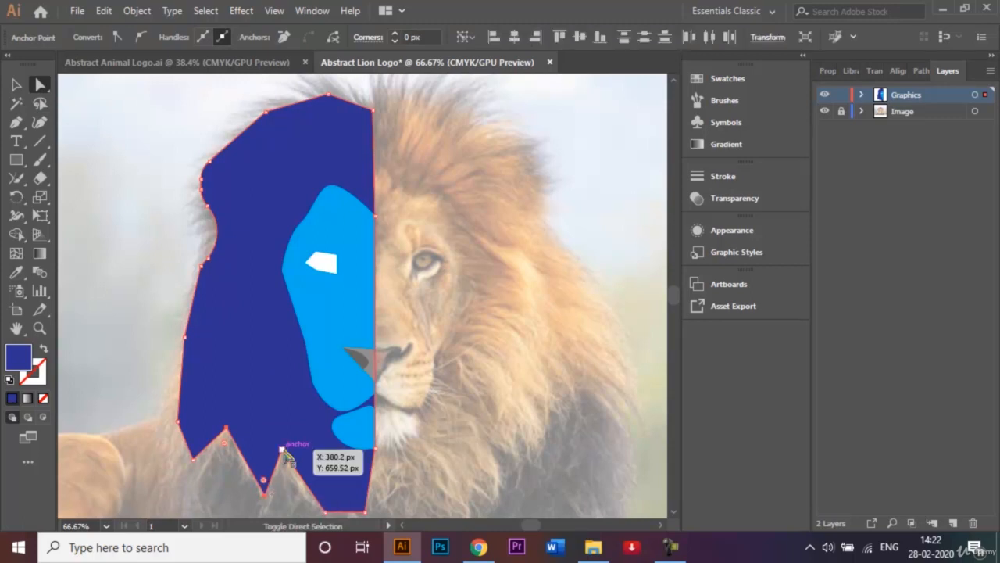
left_click(226, 428)
left_click_drag(226, 445, 226, 457)
left_click(233, 489)
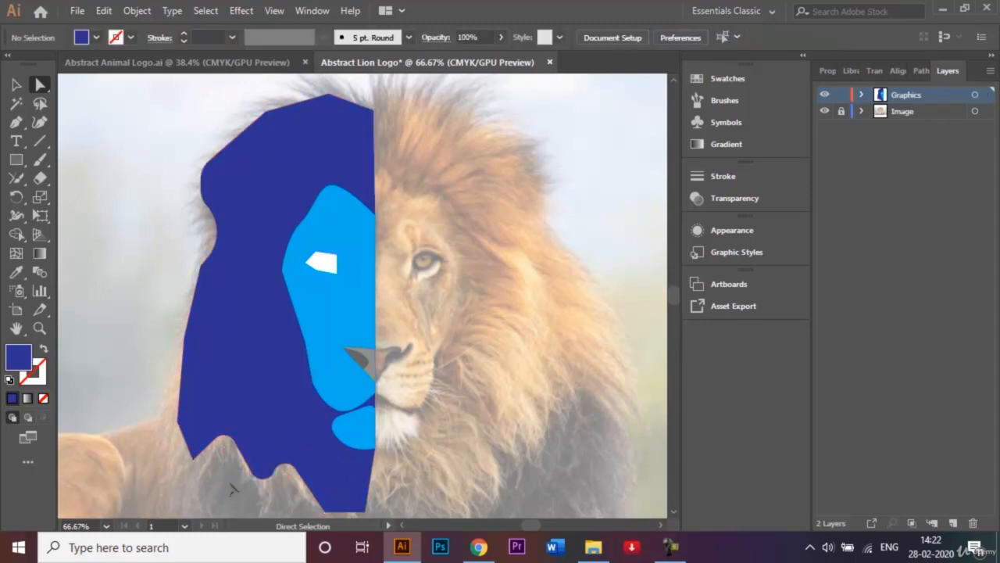
Round the mane's outermost lower tip to about 37 px and deselect the shape
left_click(197, 444)
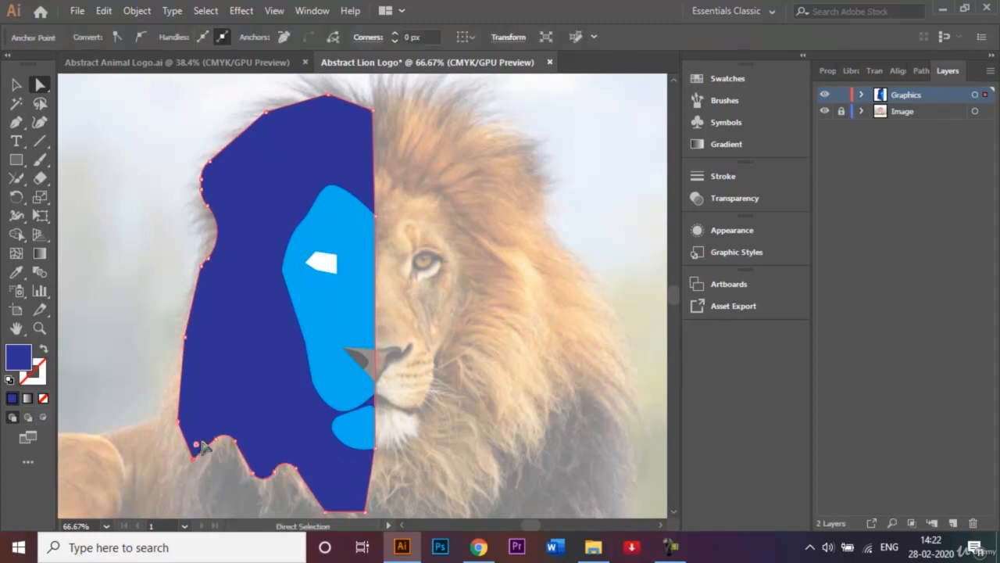
left_click_drag(200, 451, 206, 418)
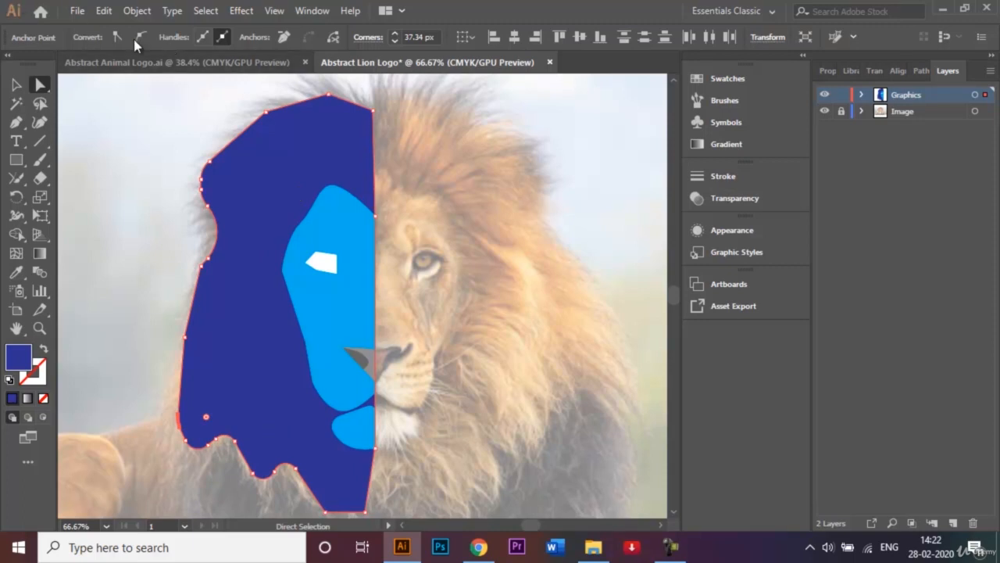
left_click(19, 86)
left_click(155, 175)
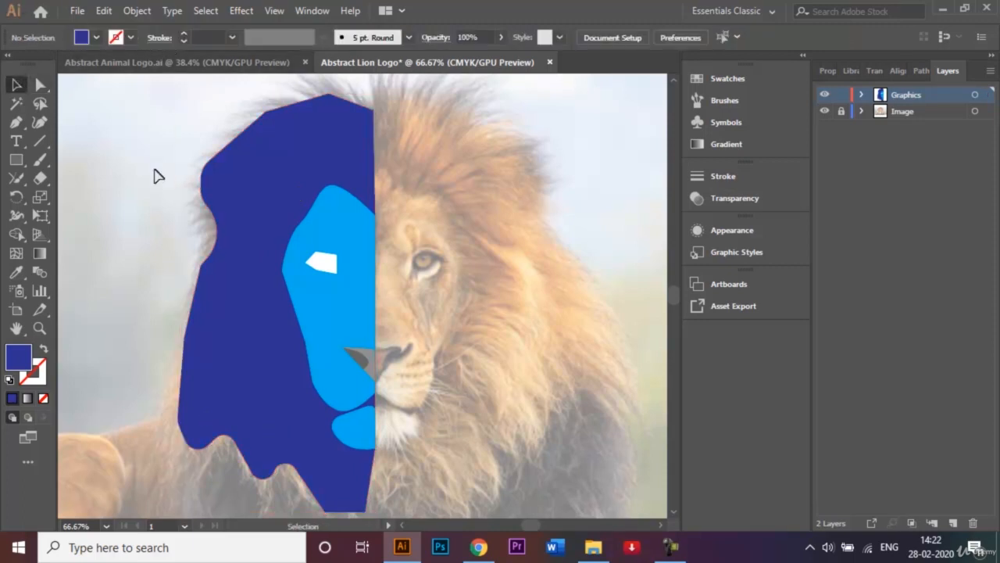
left_click(668, 552)
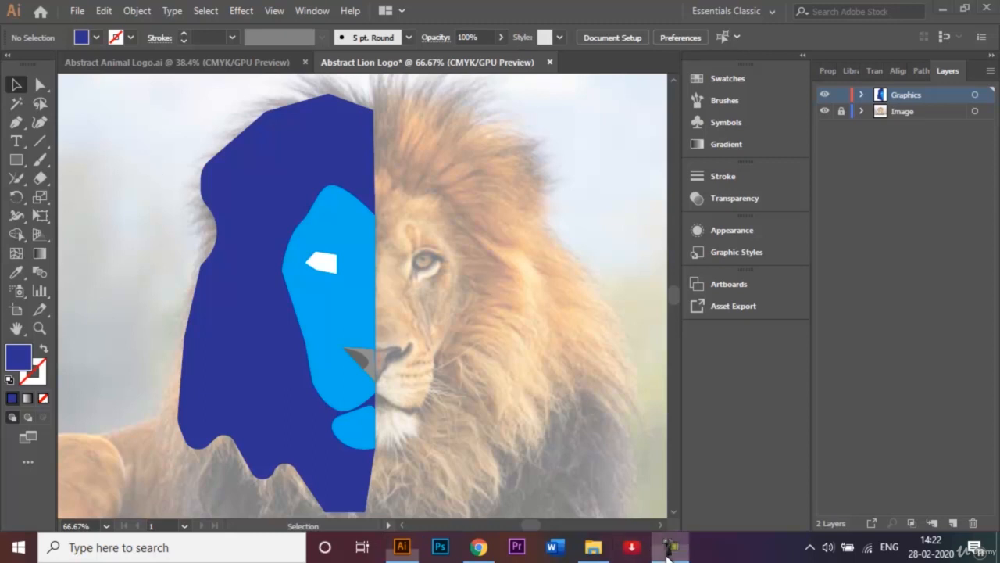
left_click(929, 482)
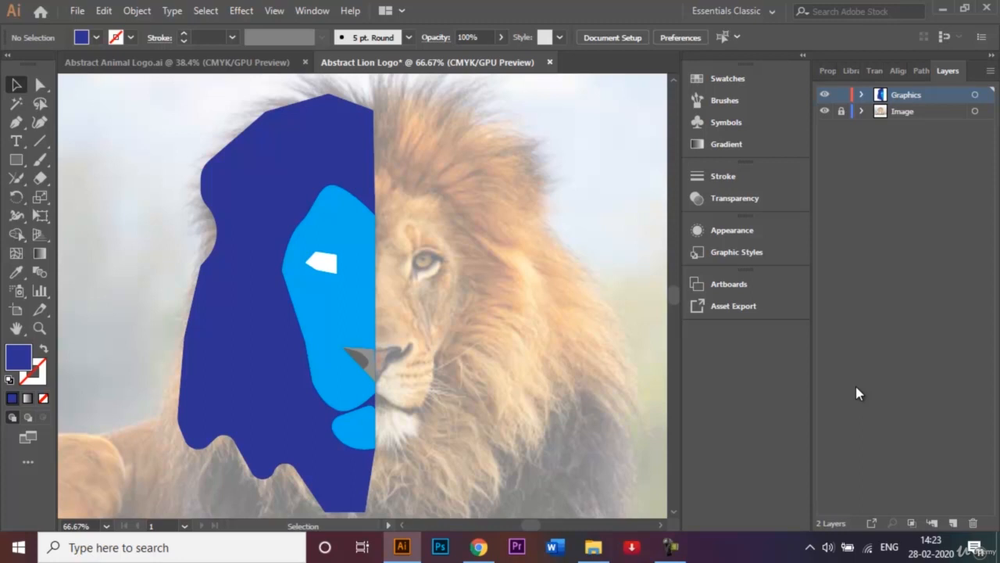
Look at the finished low-poly lion in Abstract Animal Logo.ai for reference and return to Abstract Lion Logo
left_click(236, 63)
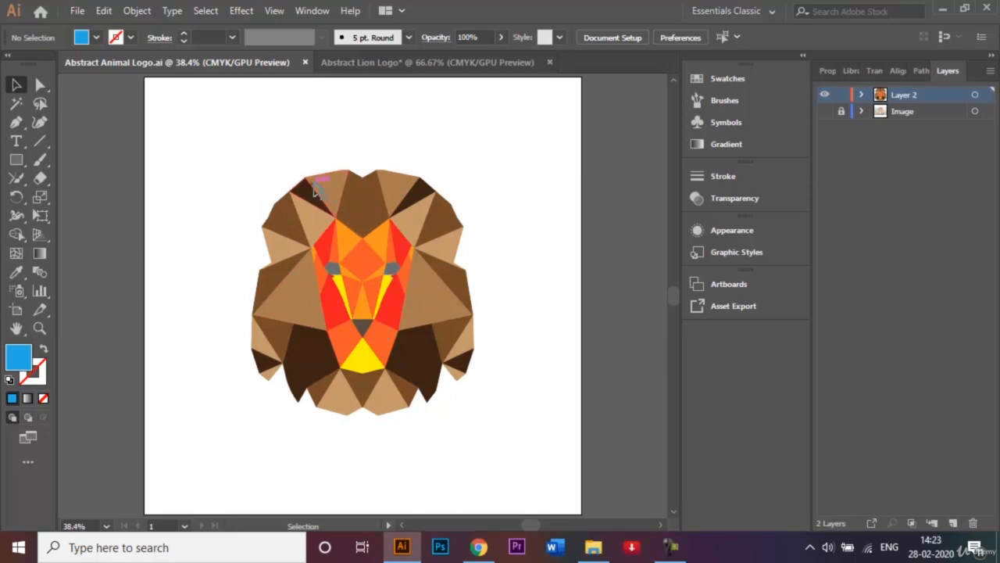
left_click(361, 60)
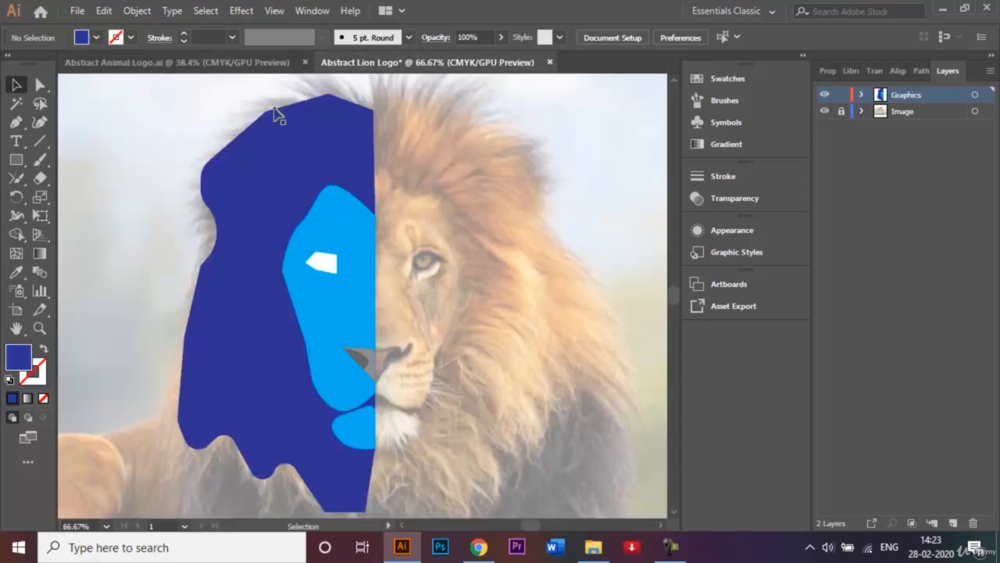
With the Pen tool and a CMYK Yellow fill, draw a triangle from the forehead's centre point up to the mane's top centre and peak
left_click(16, 124)
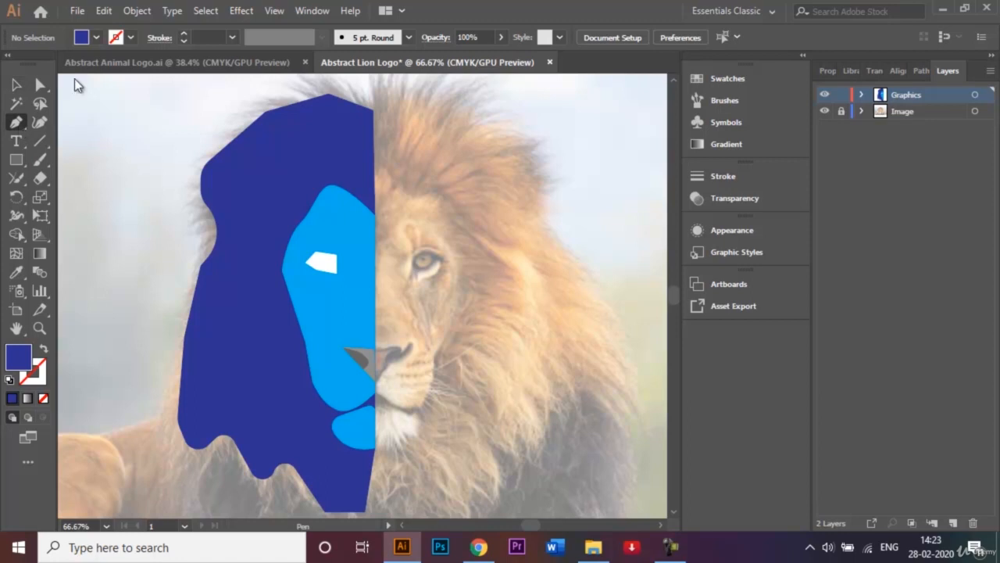
left_click(96, 38)
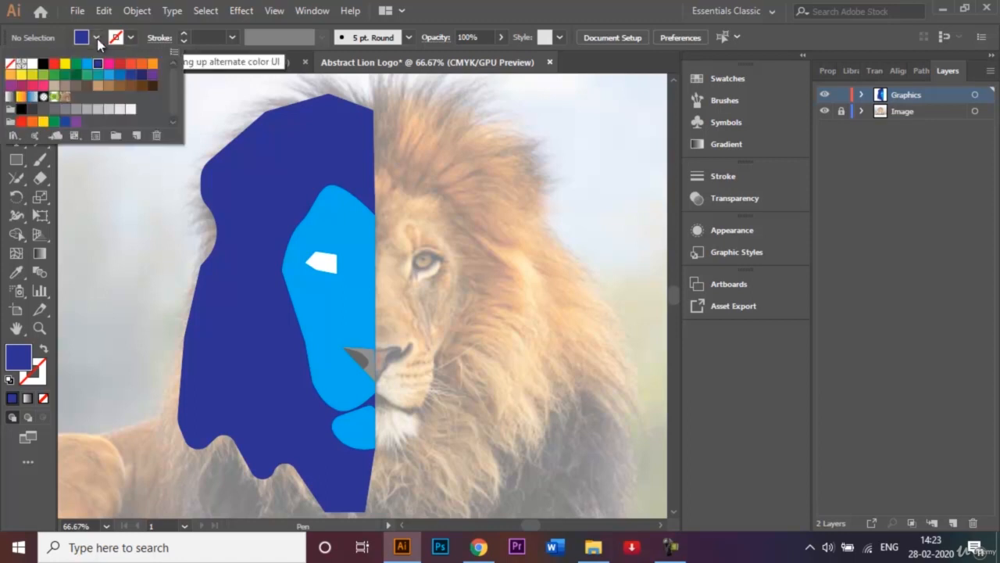
left_click(66, 64)
left_click(102, 201)
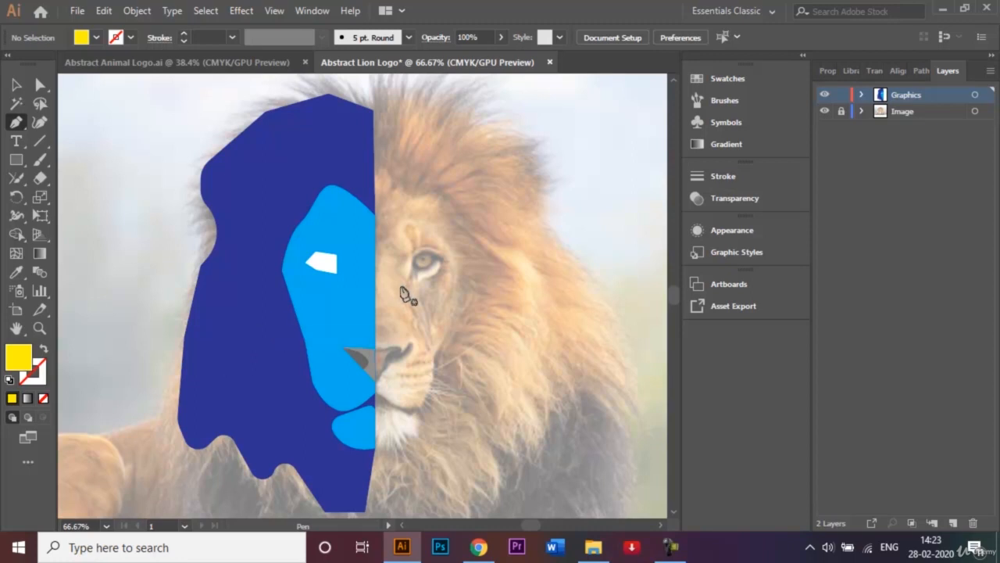
left_click(376, 216)
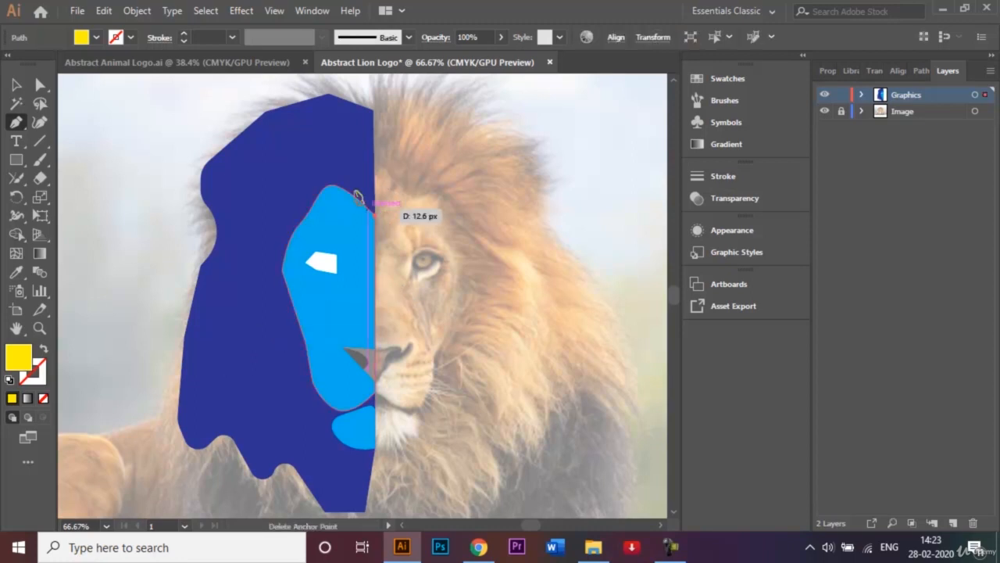
left_click(374, 111)
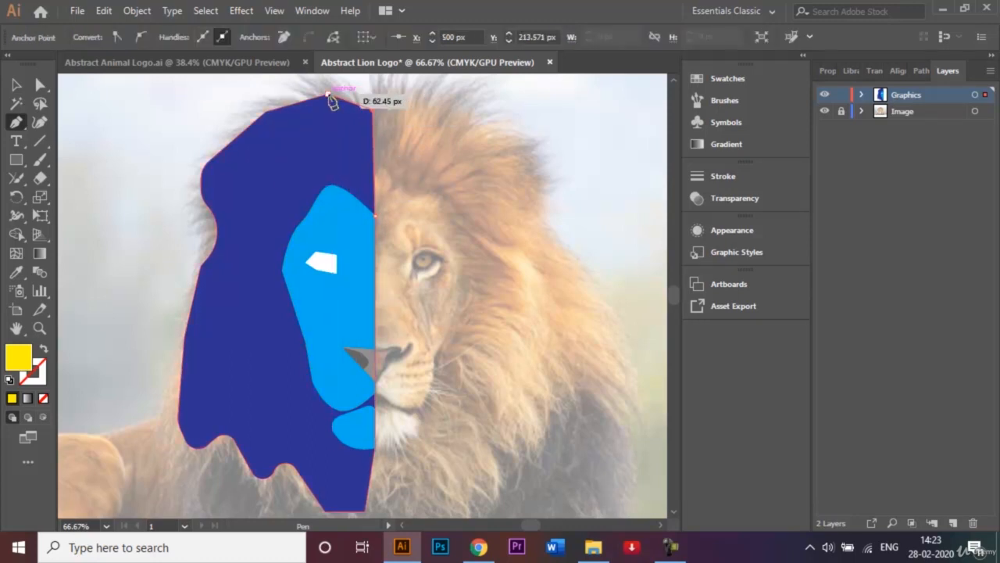
left_click(329, 96)
left_click(375, 217)
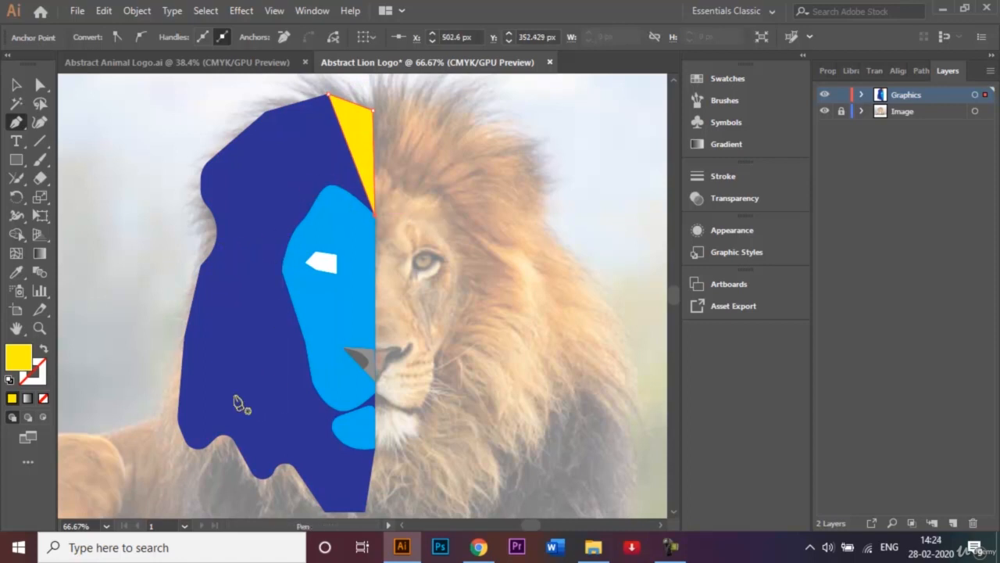
Draw a narrow yellow shape along the mane's outer side, from the rounded lower tip up to the corner below the ear, curving its outer edge
left_click(195, 448)
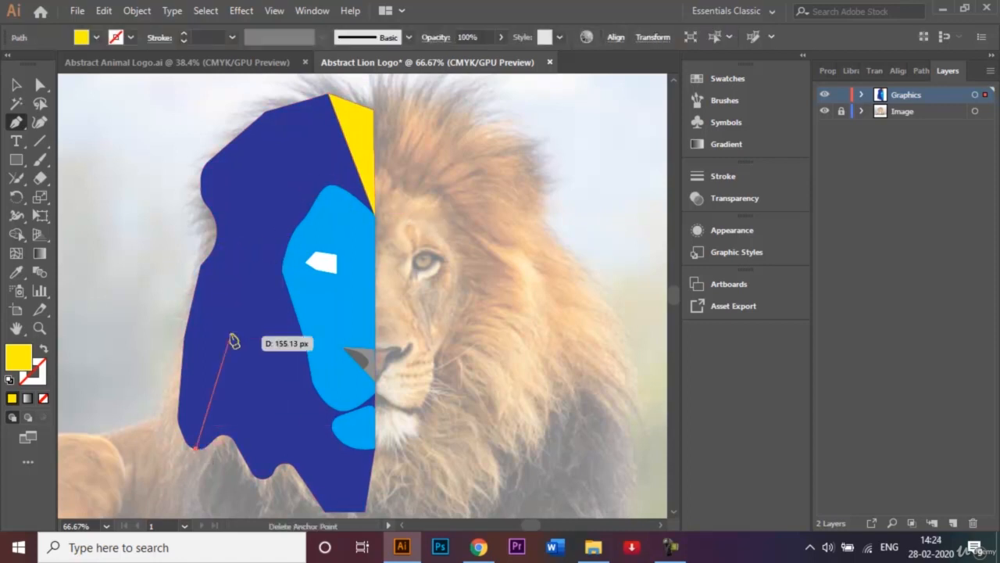
left_click(208, 258)
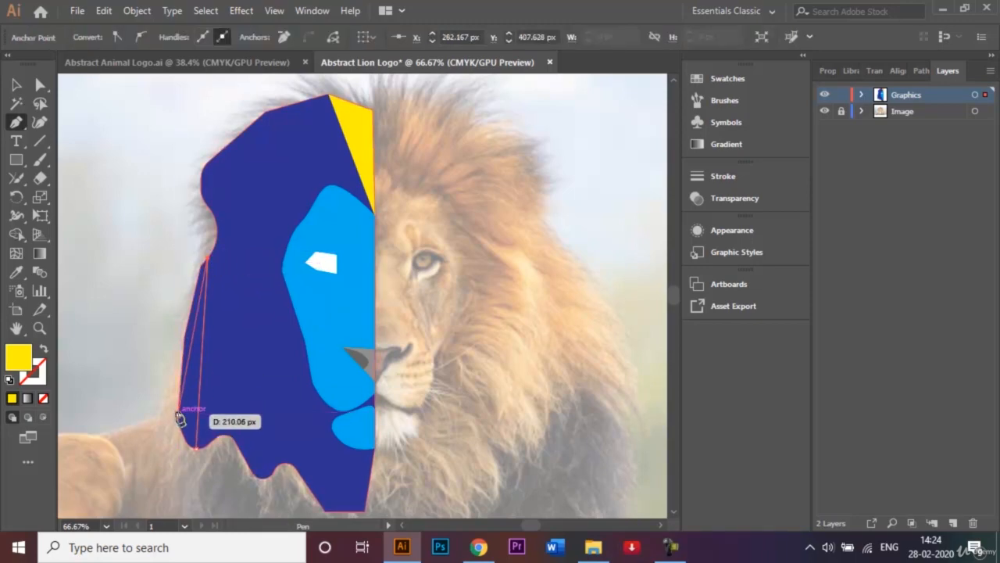
left_click_drag(179, 414, 187, 456)
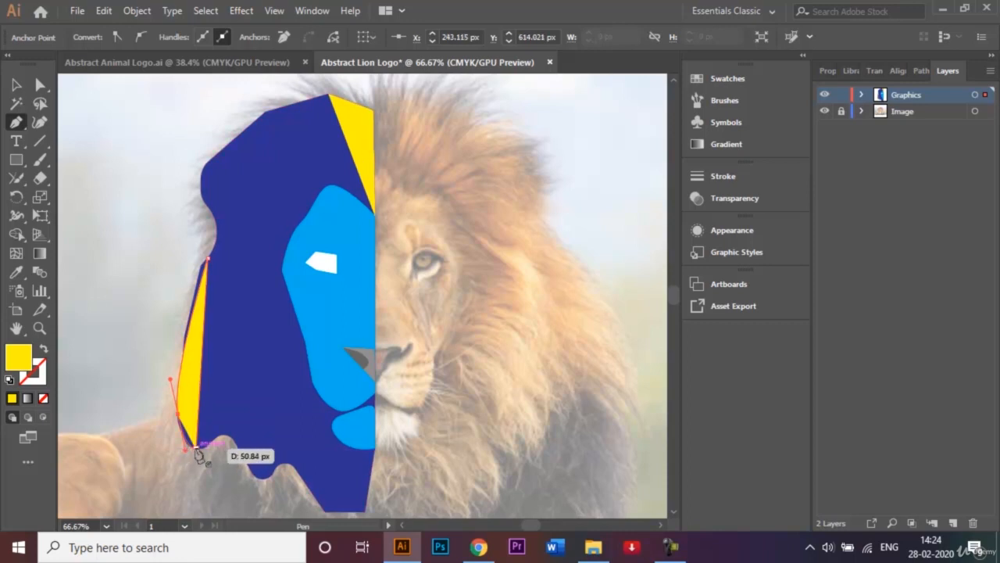
left_click(196, 451)
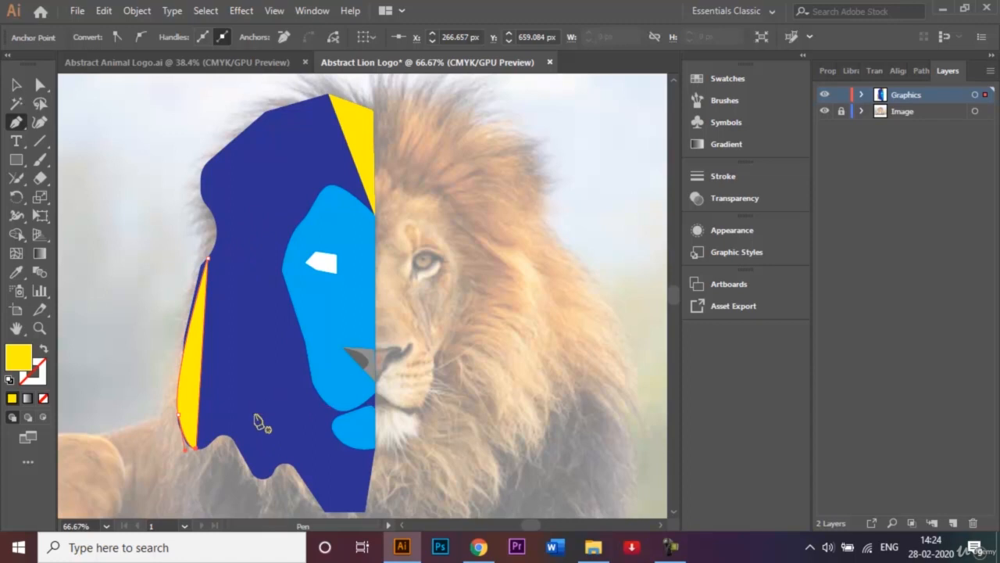
Draw a four-sided yellow shape on the upper mane, following two outer edges of about 86 px to the peak and reaching down to the face's top
left_click(215, 154)
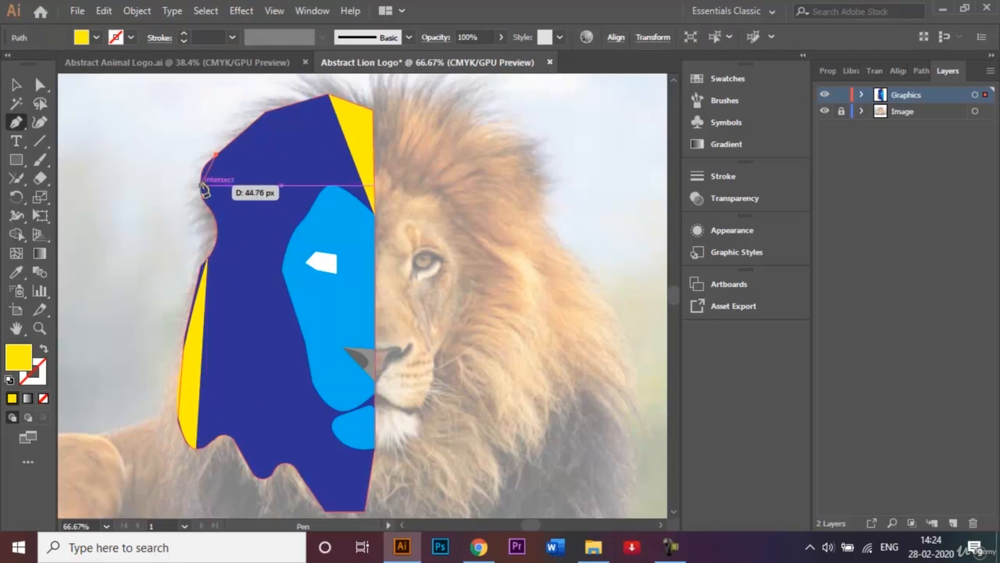
left_click(267, 111)
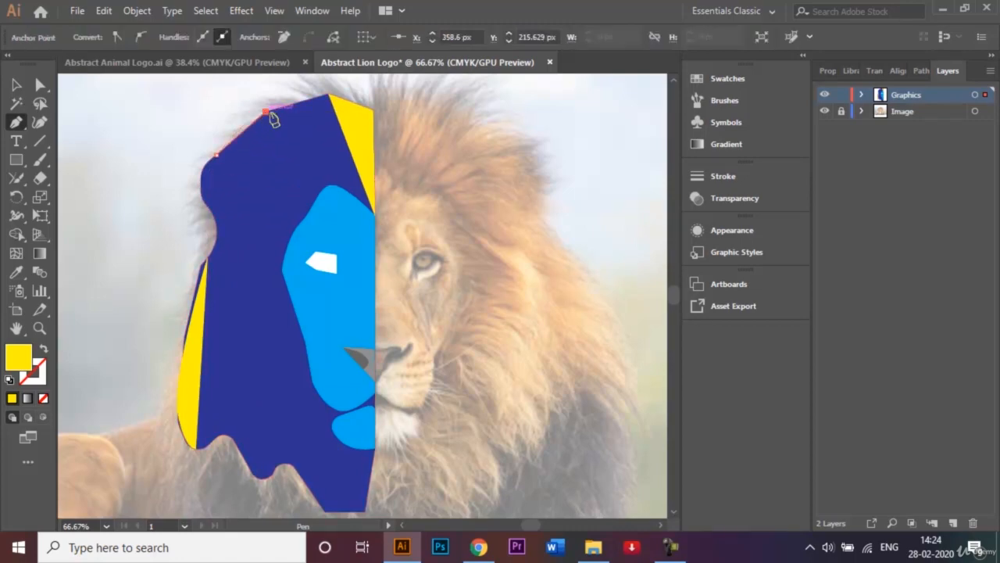
left_click(328, 94)
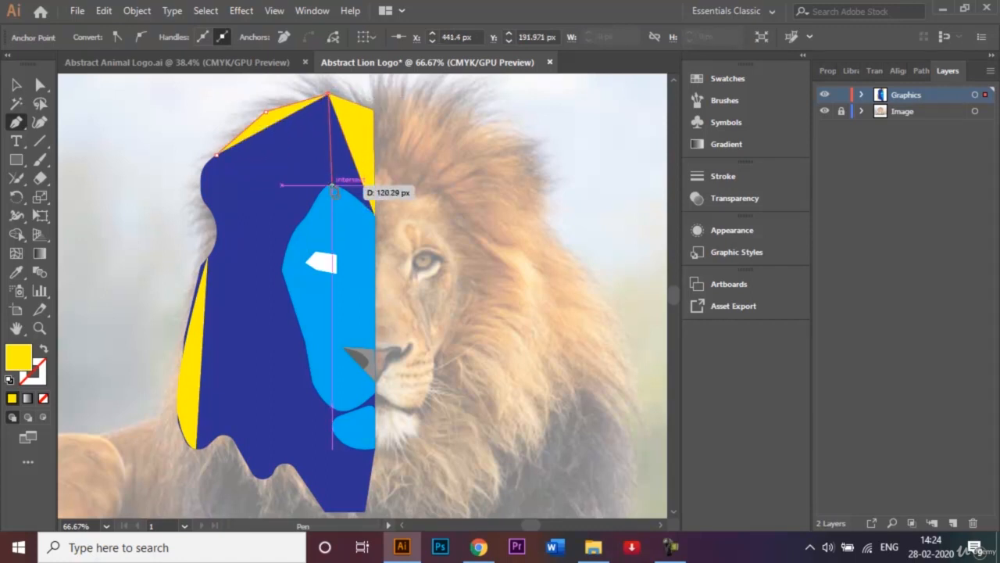
left_click(333, 186)
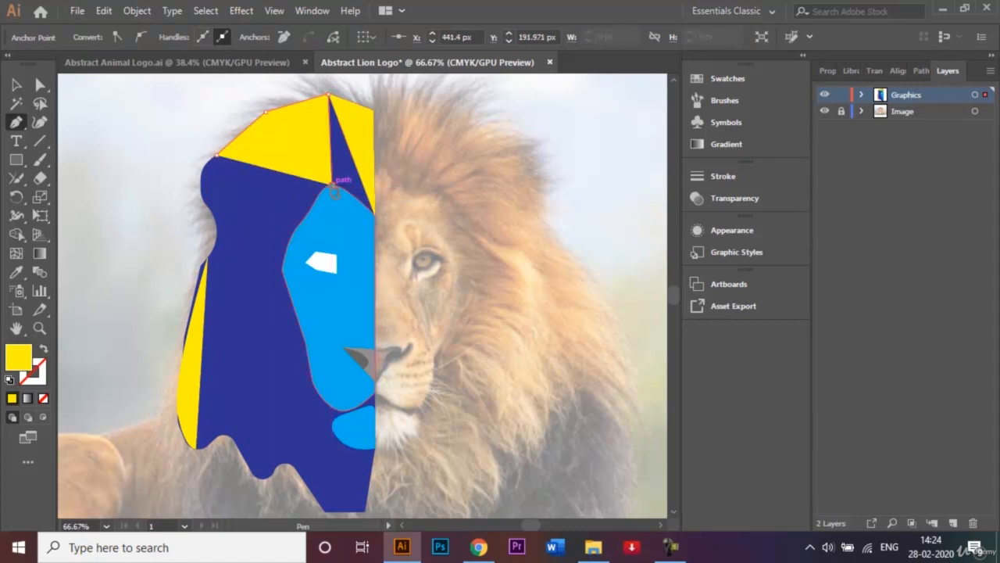
left_click(216, 156)
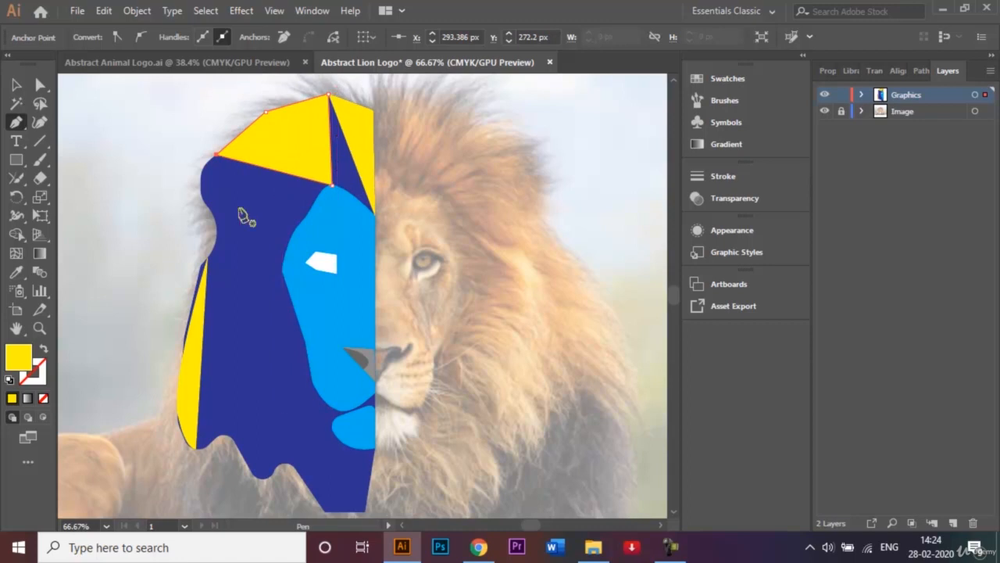
Draw a yellow ear shape below the upper mane facet, from the notch to the face's top and back around the ear's curved outer edge
left_click(207, 205)
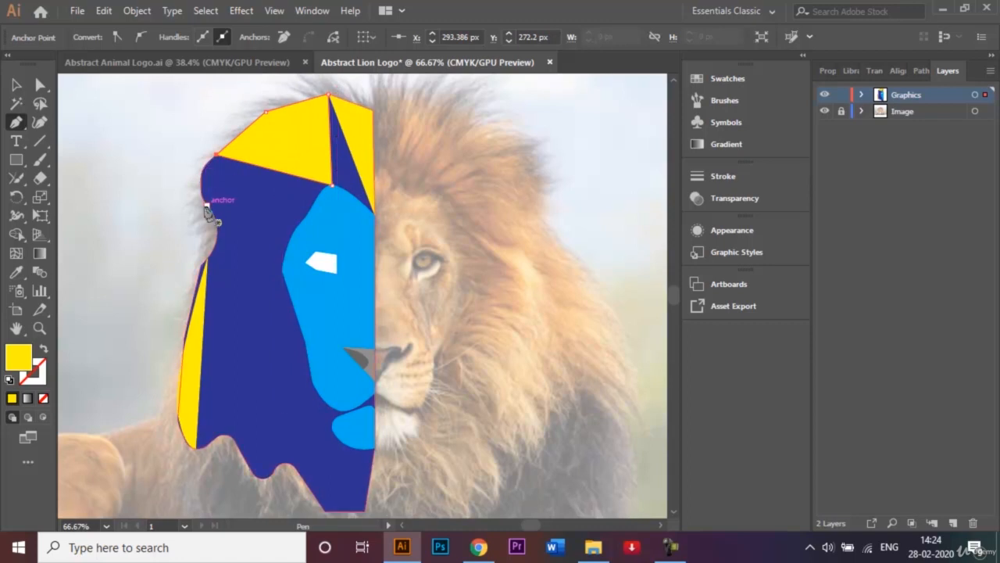
left_click(216, 214)
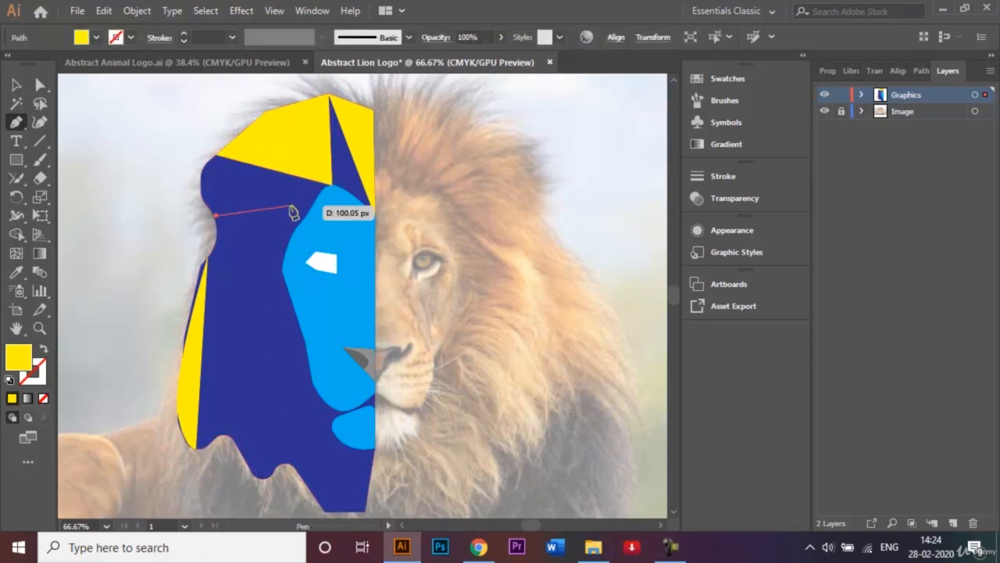
left_click(332, 187)
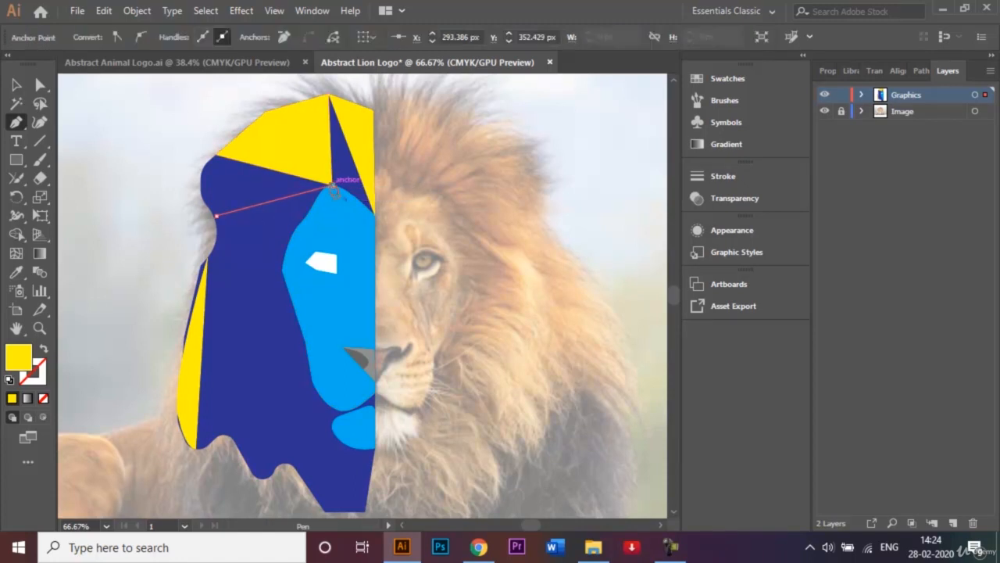
left_click(217, 155)
left_click(201, 183)
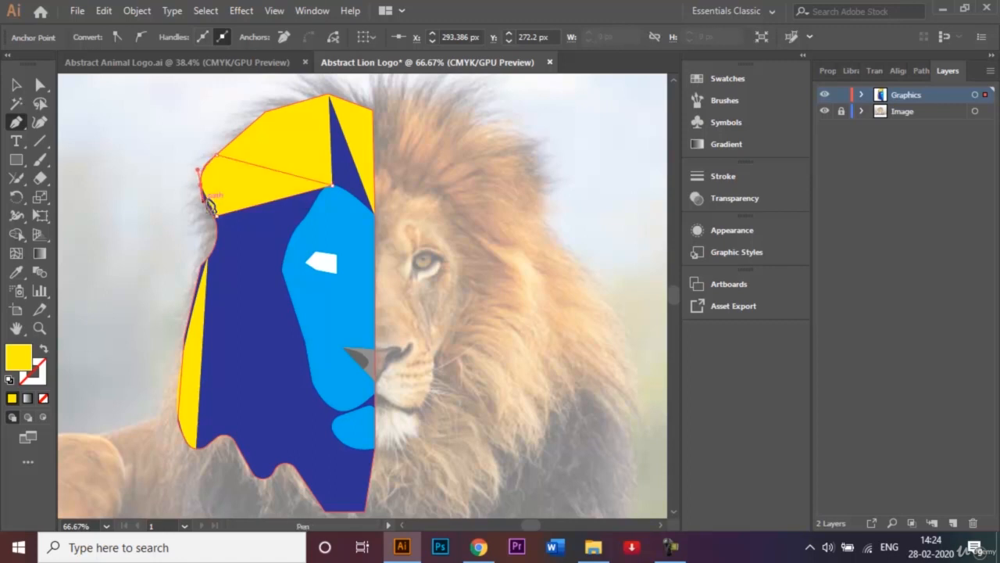
left_click(217, 216)
left_click(217, 216)
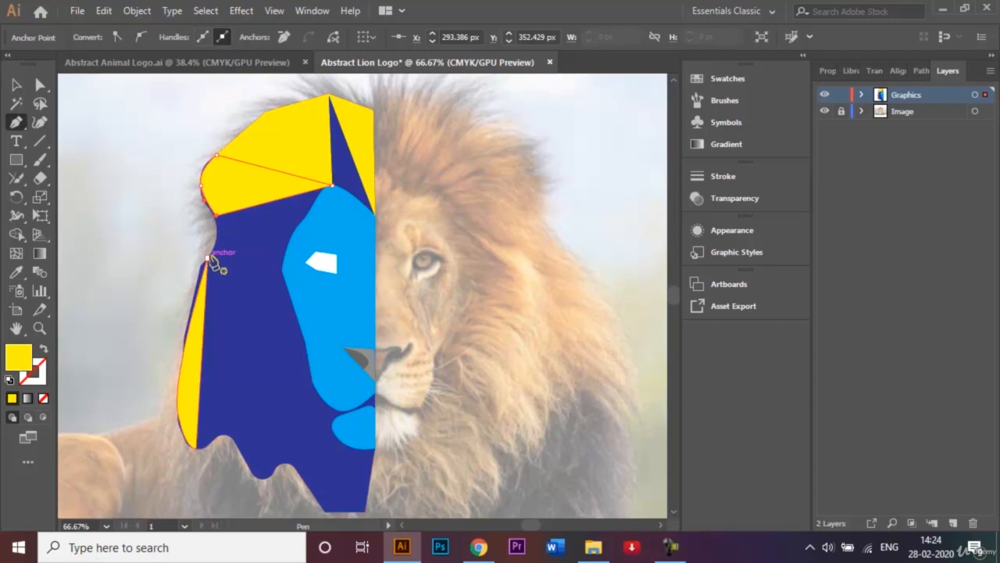
Draw a four-sided yellow shape below the ear, spanning from the mane's outer notch to the face's widest point and up to the ear shape's edge
left_click(208, 258)
left_click(282, 268)
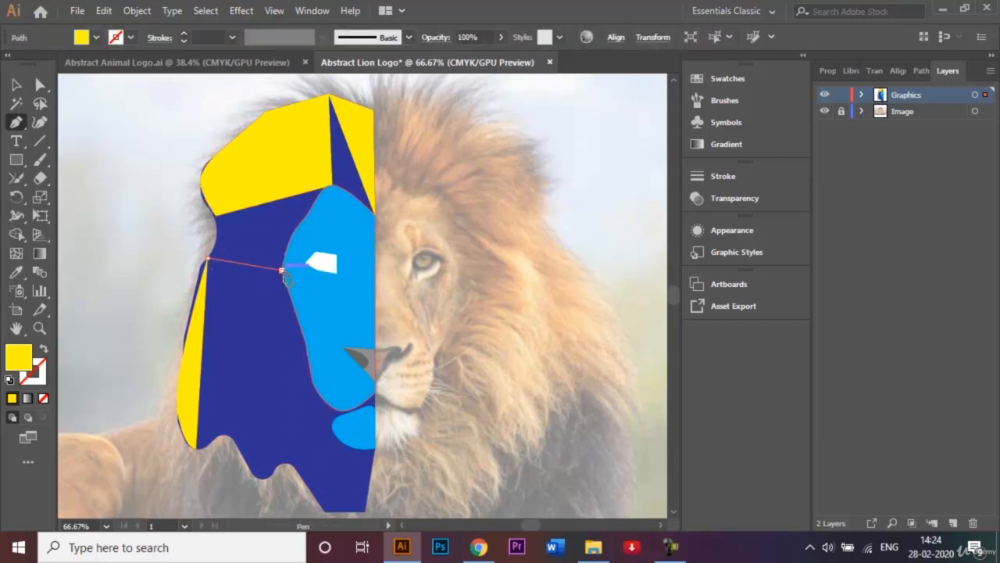
left_click(276, 201)
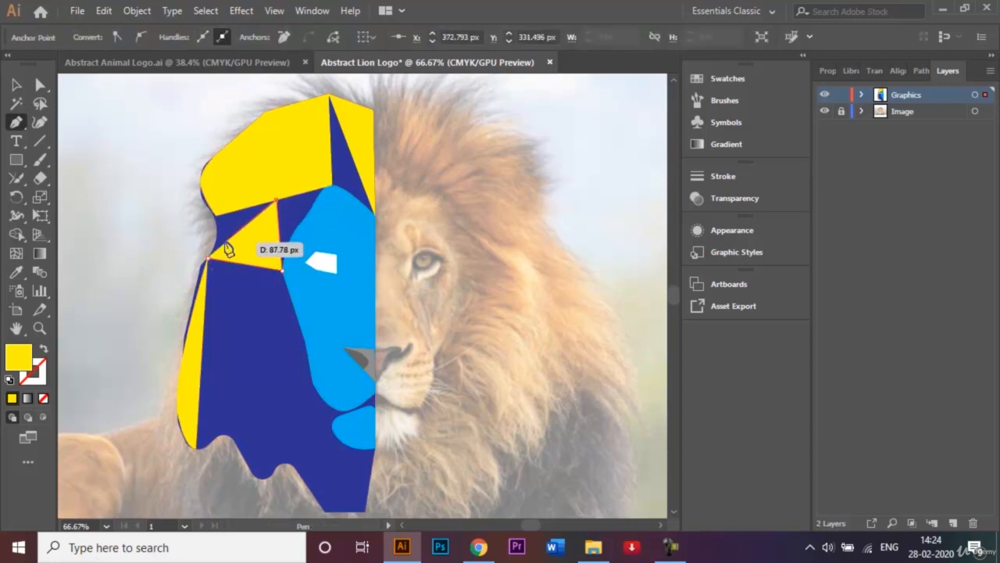
left_click(216, 213)
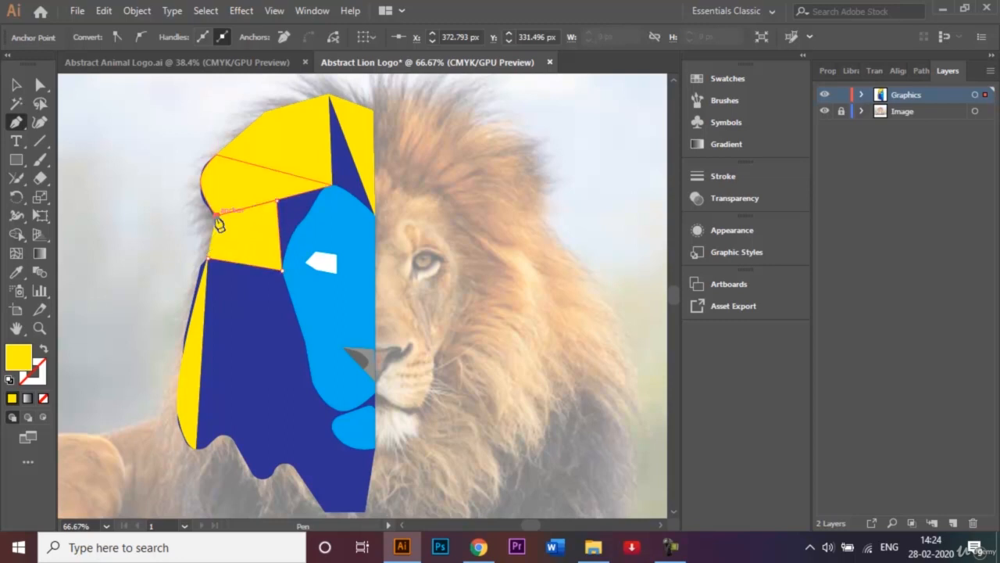
left_click(208, 261)
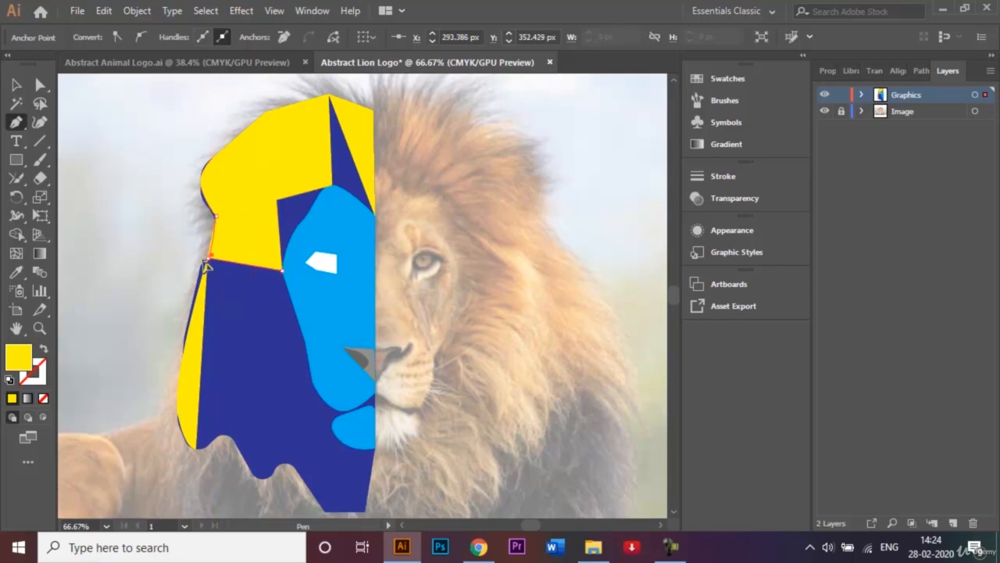
left_click_drag(195, 265, 202, 267)
Draw a yellow lower-mane shape with an edge of about 294 px from the middle tip to the outer notch, following the scalloped bottom edge
left_click(264, 478)
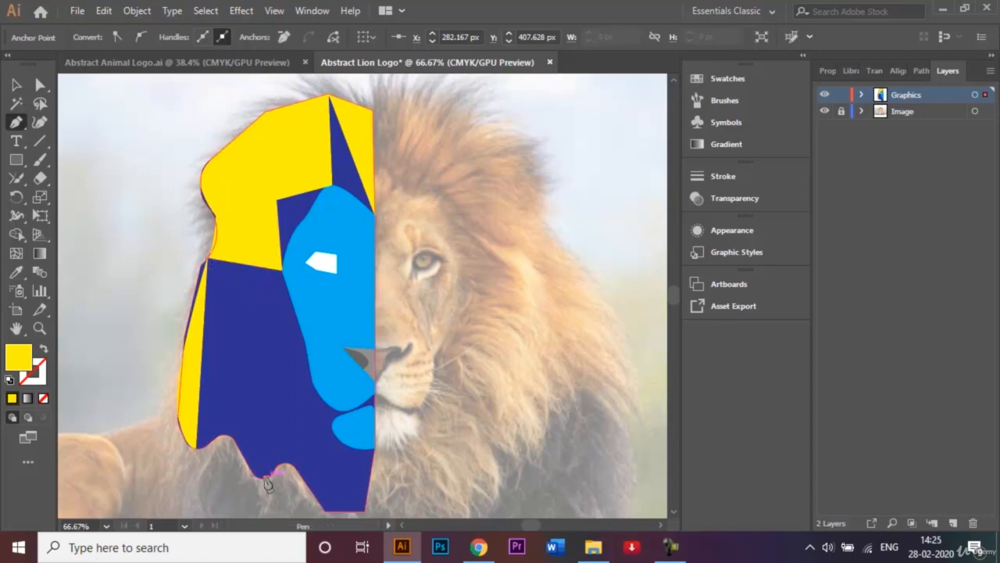
left_click(209, 260)
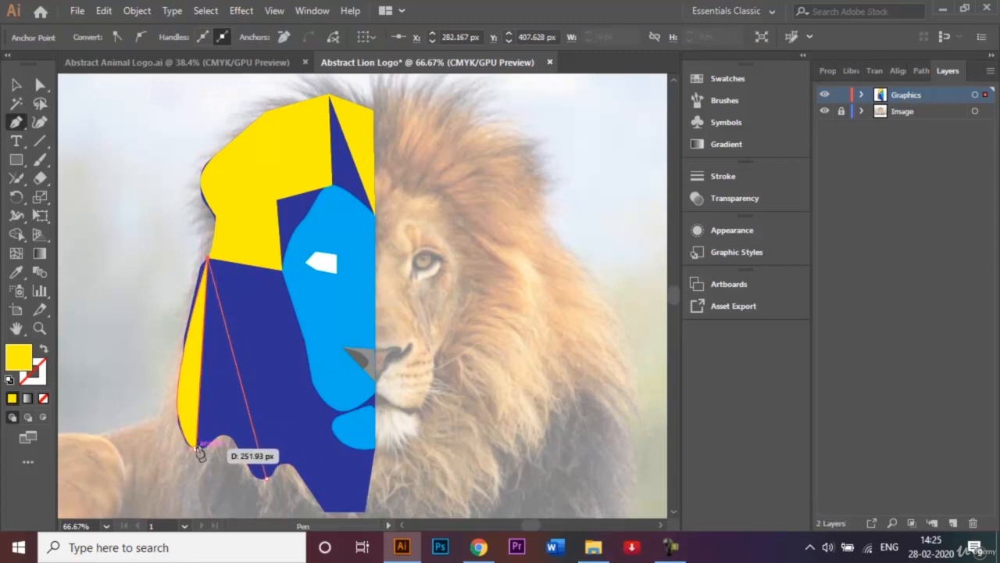
left_click(196, 447)
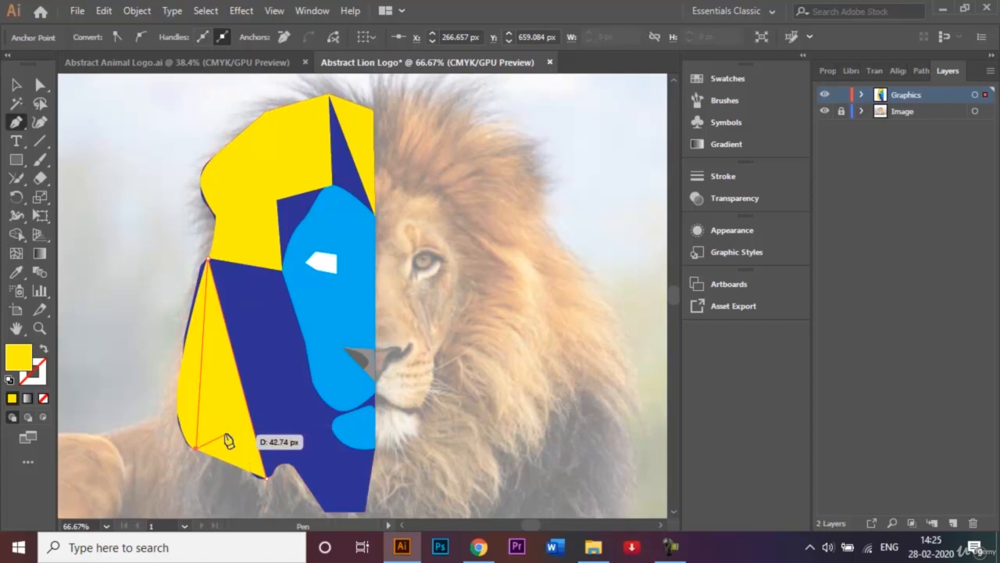
left_click(222, 434)
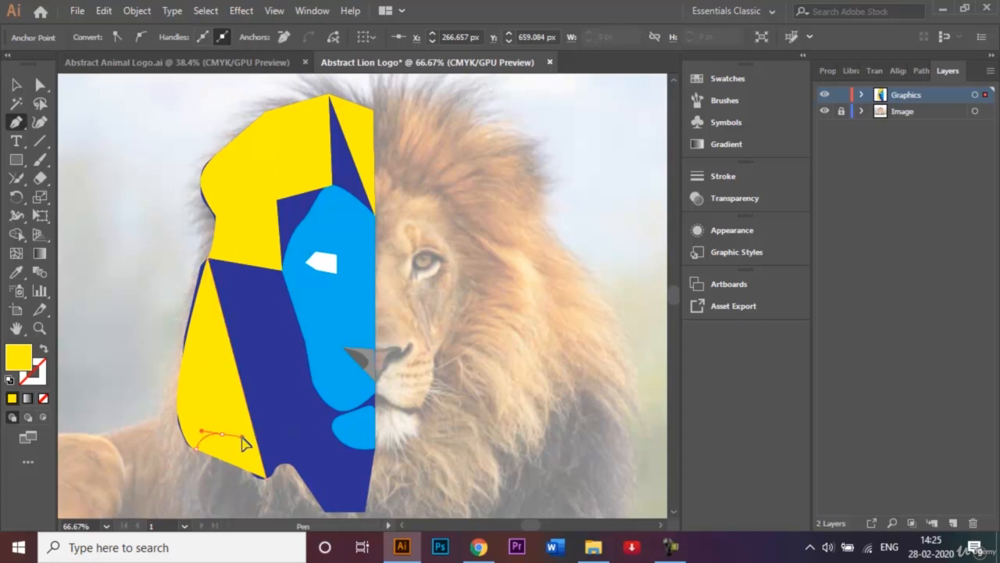
left_click(245, 453)
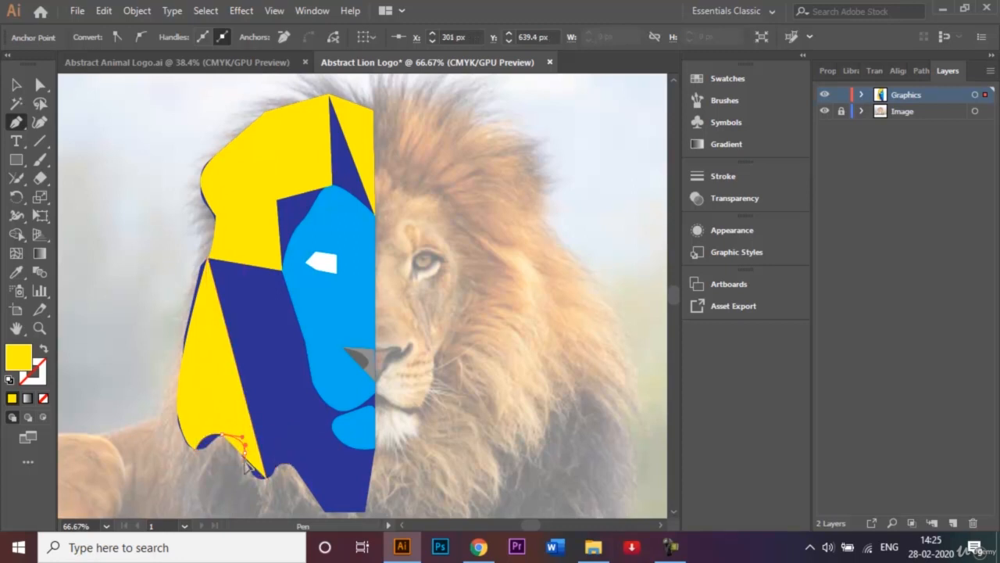
left_click(248, 467)
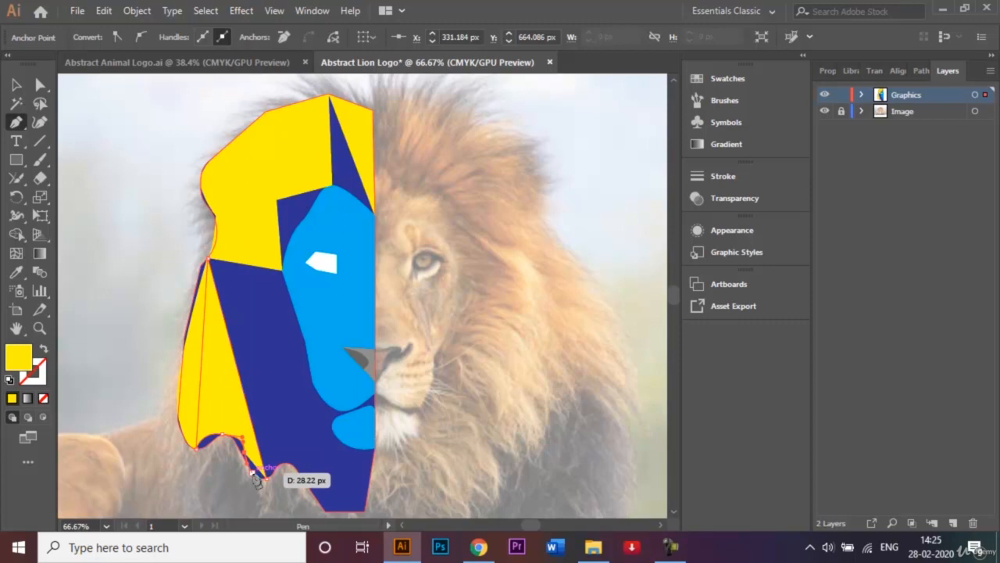
left_click(253, 475)
left_click(267, 476)
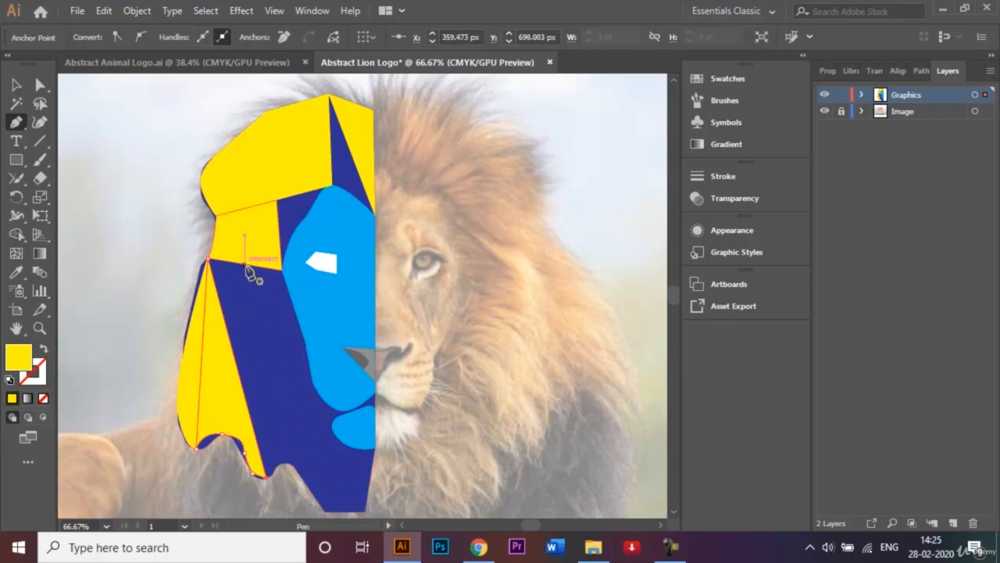
Draw a four-sided yellow shape below the chin, covering the mane's lowest point from the scalloped edge across to the centre line
left_click(376, 451)
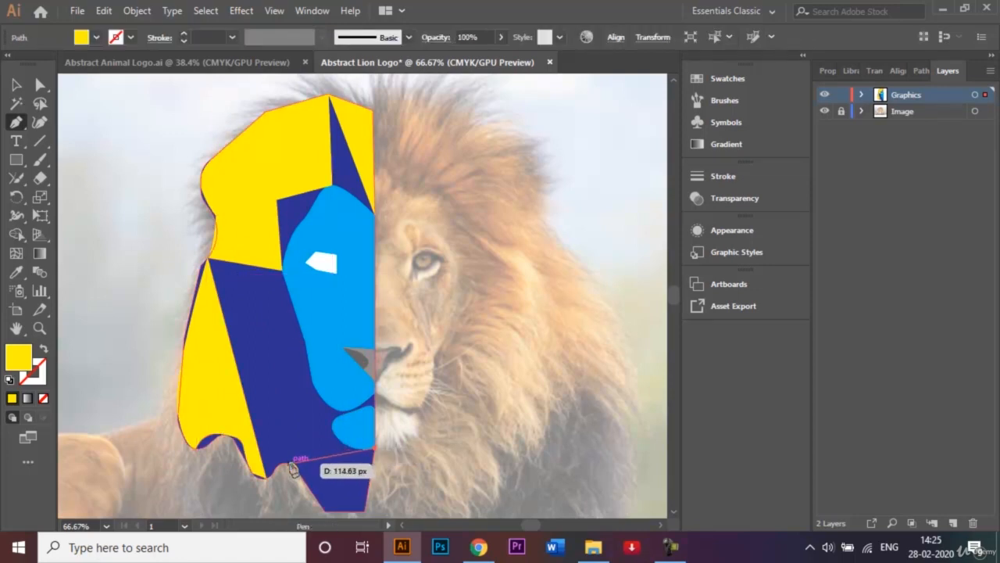
left_click(328, 508)
left_click(365, 512)
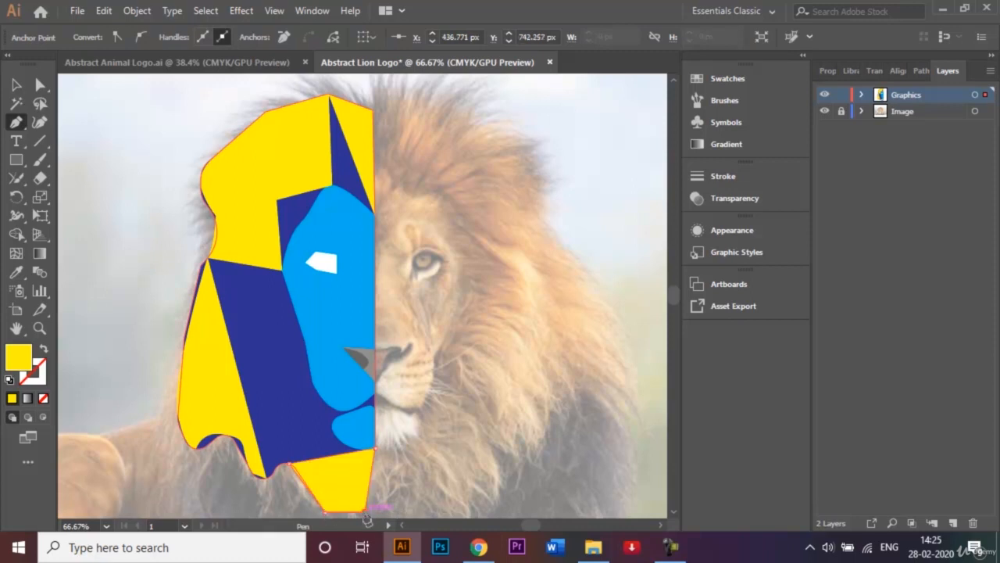
left_click(375, 451)
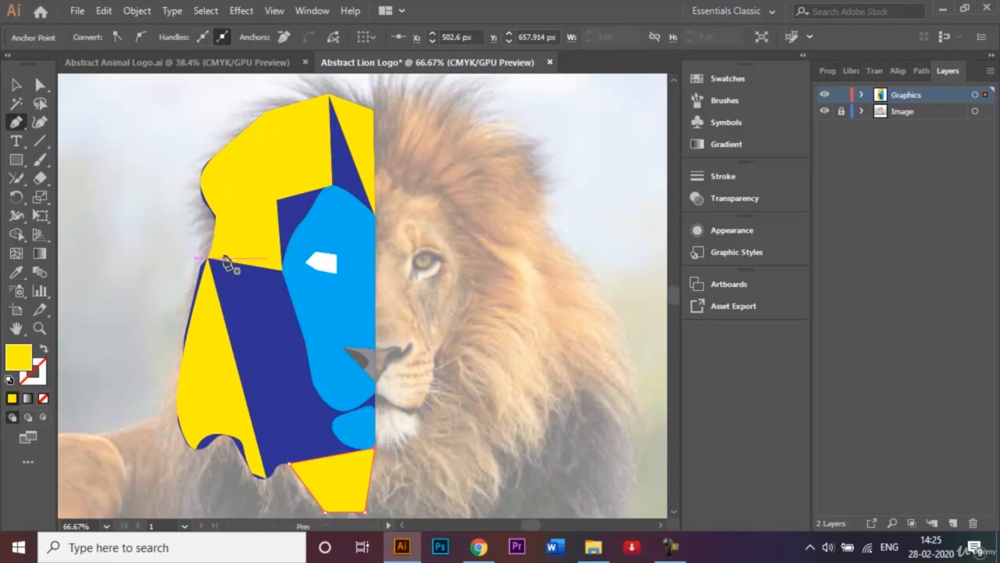
Draw a yellow shape in the gap between the ear facet and the face, curving its inner edge along the face's upper contour
left_click(277, 202)
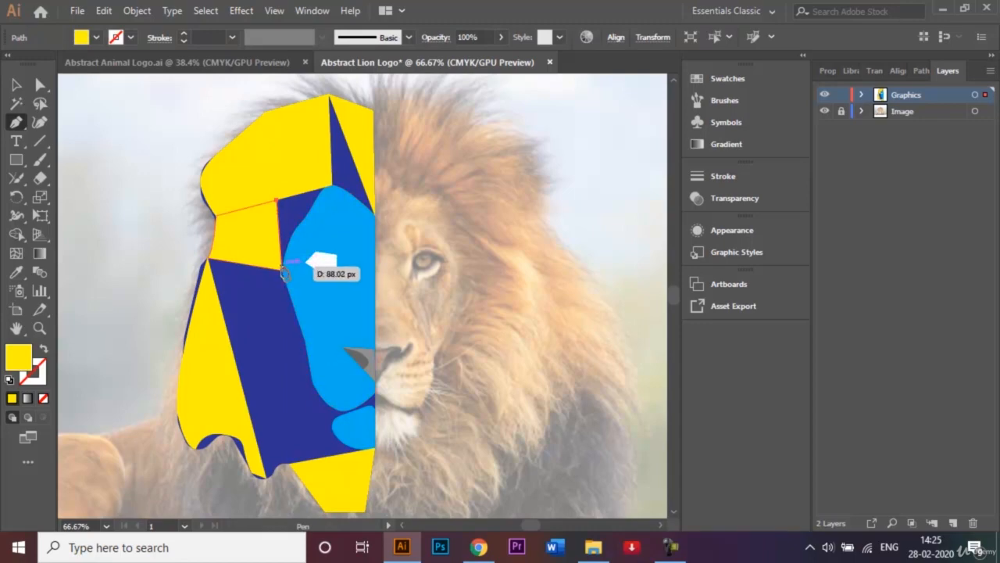
left_click(283, 271)
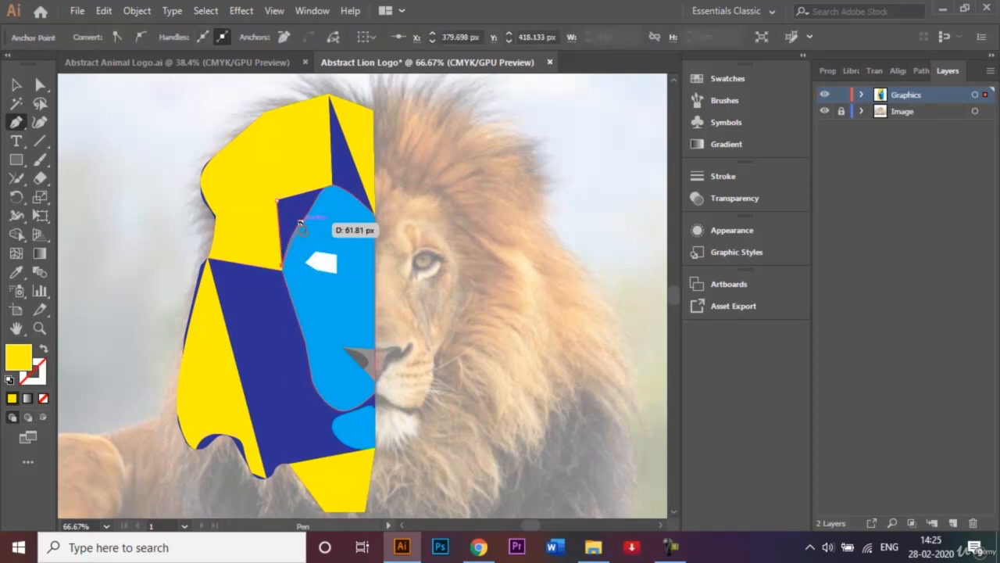
left_click_drag(300, 224, 311, 222)
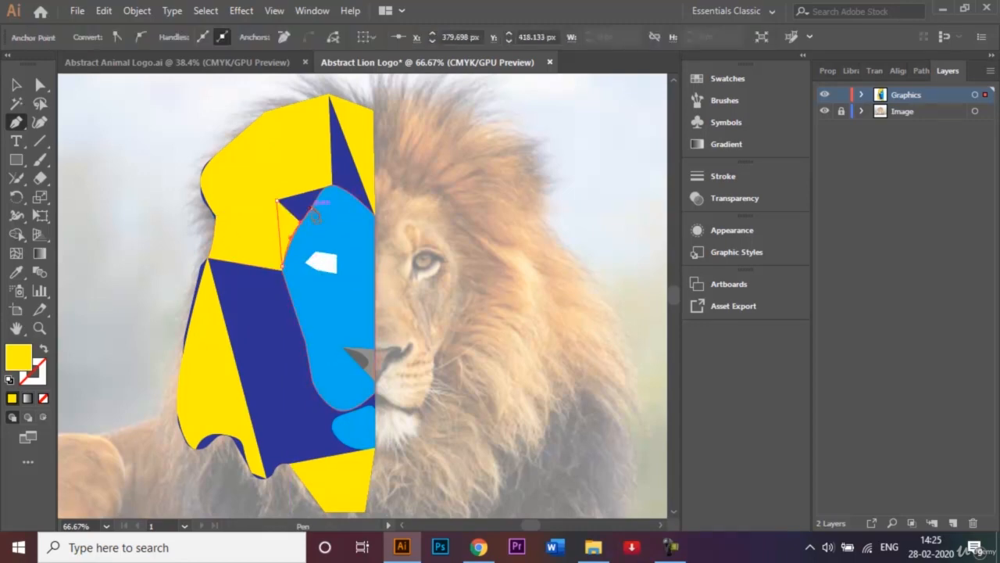
left_click(328, 187)
left_click(277, 201)
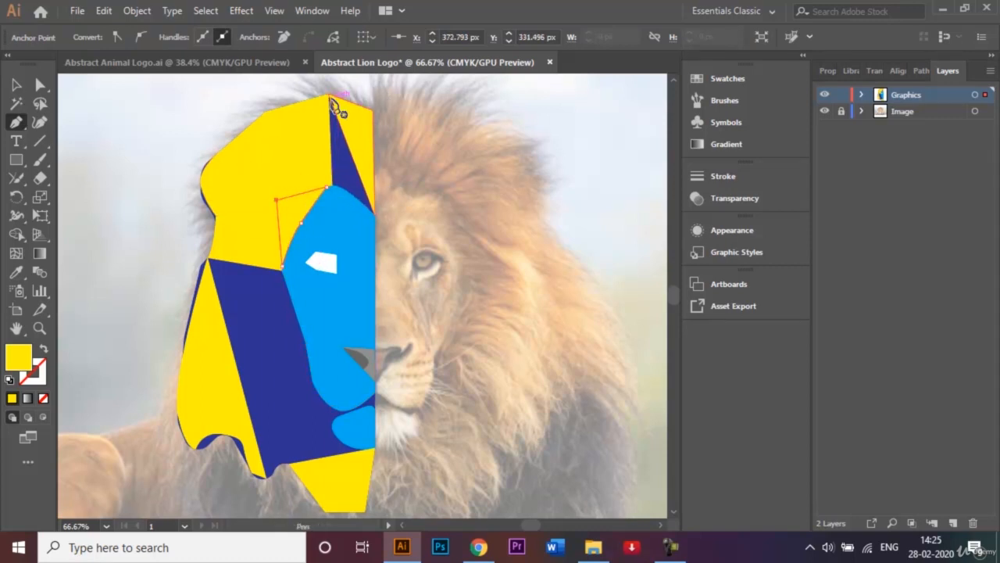
Draw a yellow triangle on the forehead, about 120 px from the mane's peak to the face's top and about 163 px to the centre line
left_click(329, 95)
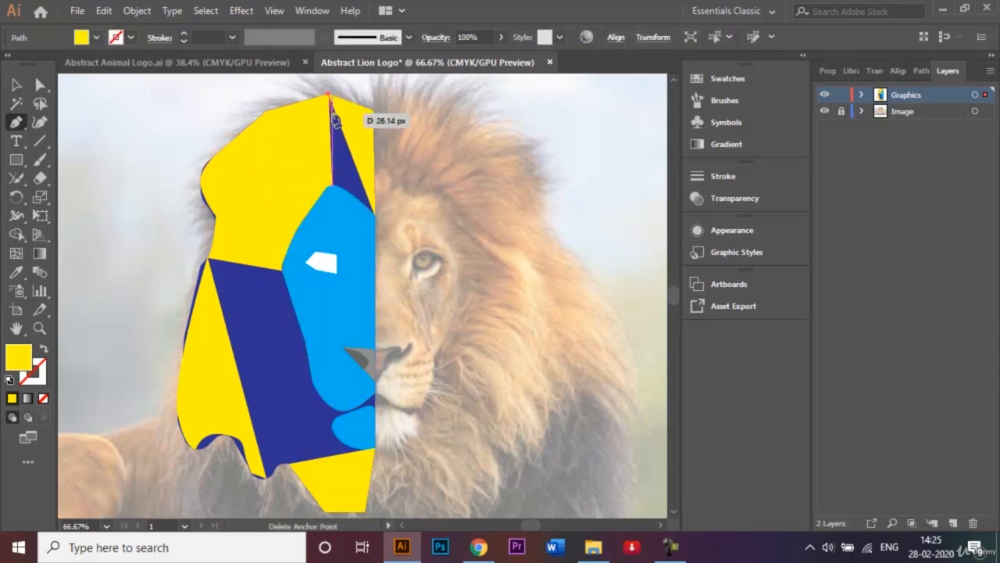
left_click(329, 187)
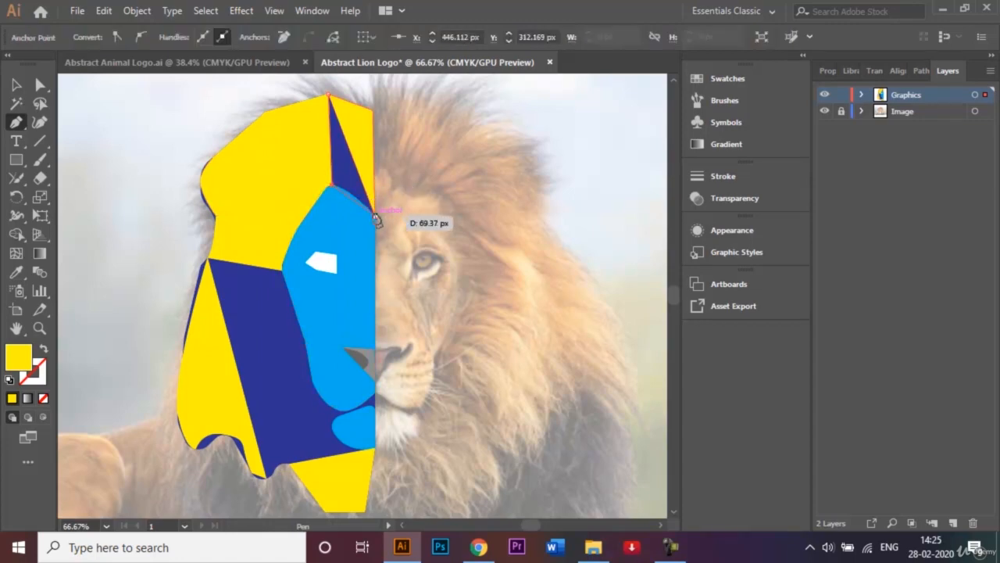
left_click(374, 213)
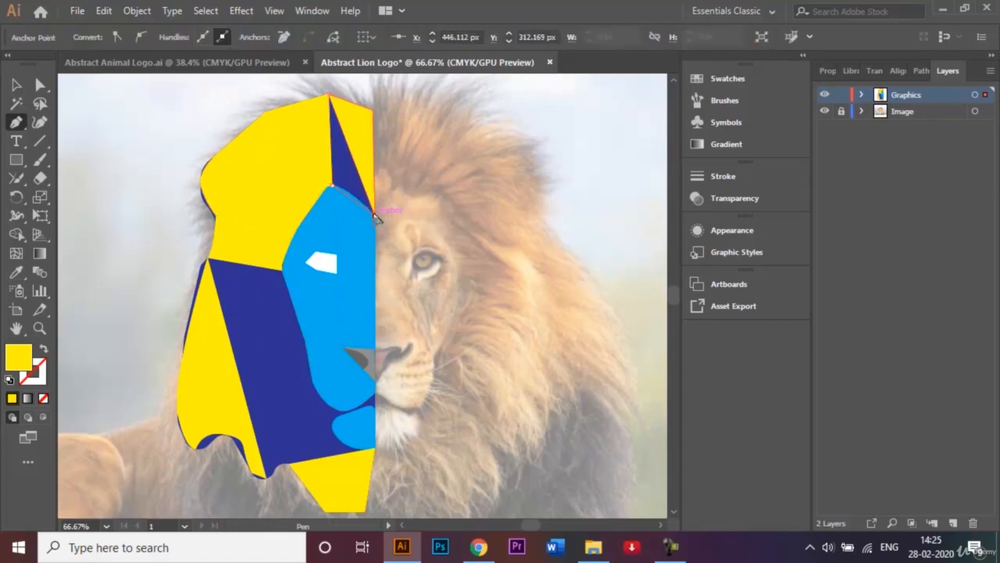
left_click(329, 96)
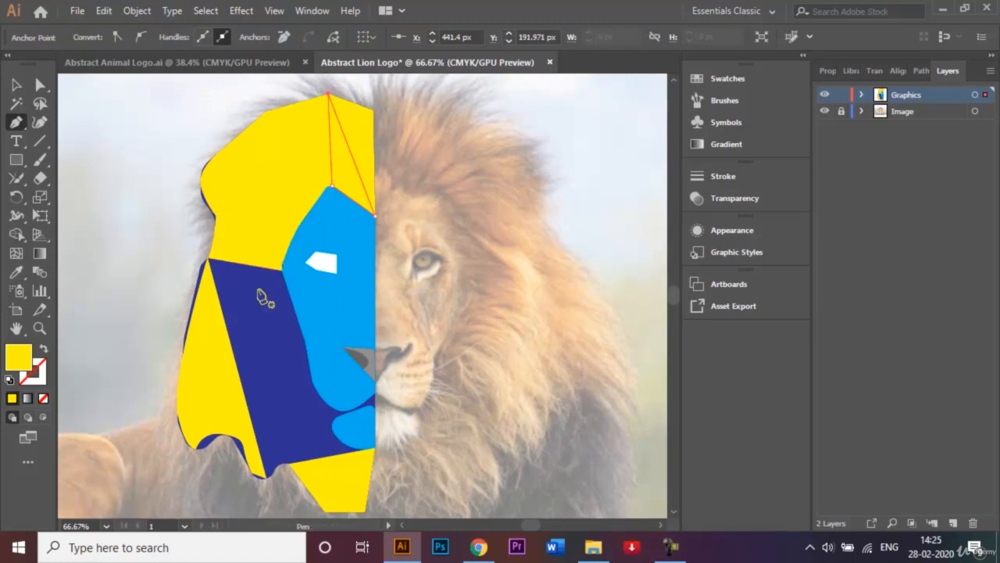
Draw a yellow mane shape about 310 px from the outer notch to below the chin, curving its bottom edge to the middle lower tip
left_click(208, 259)
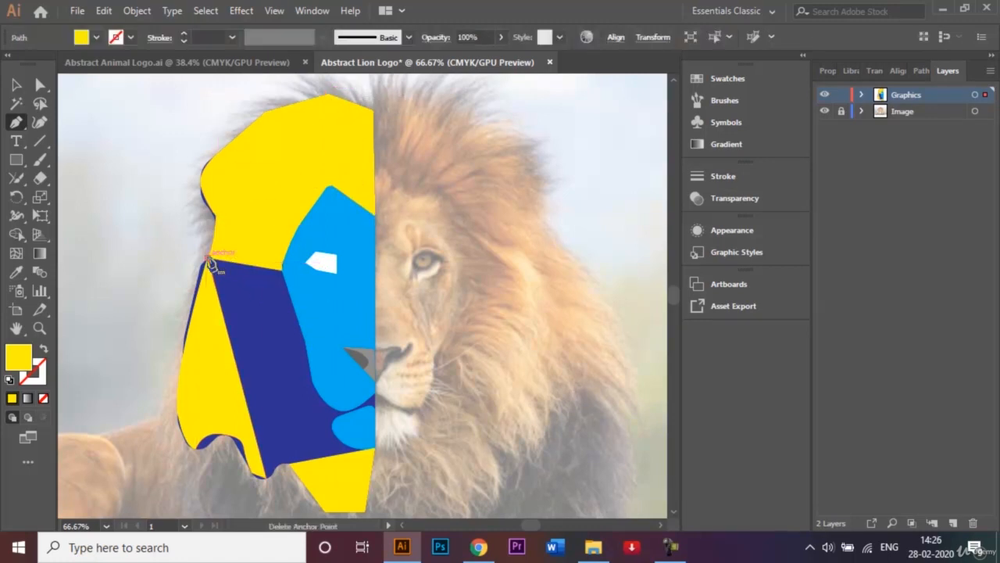
left_click(337, 459)
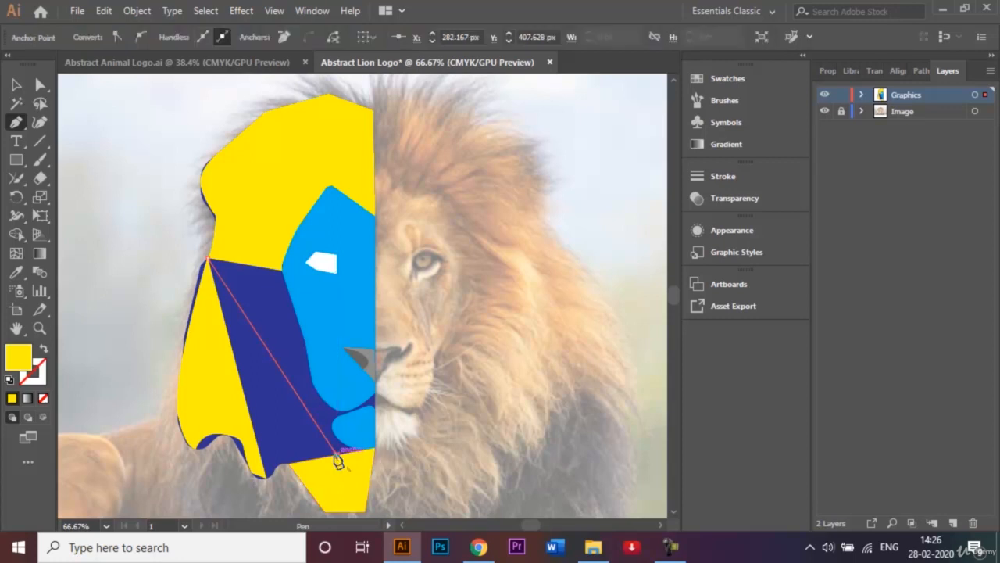
left_click(267, 475)
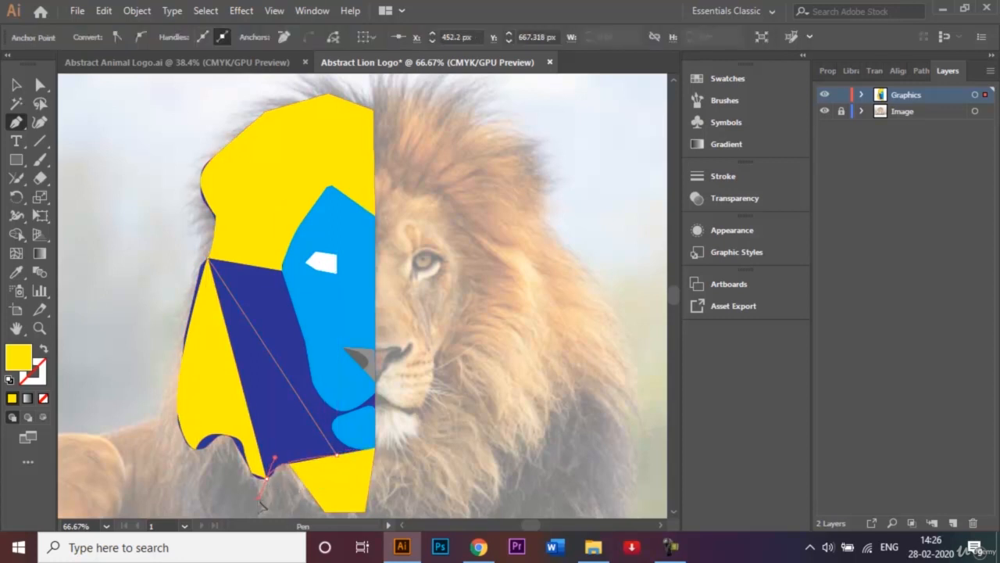
left_click_drag(258, 501, 258, 500)
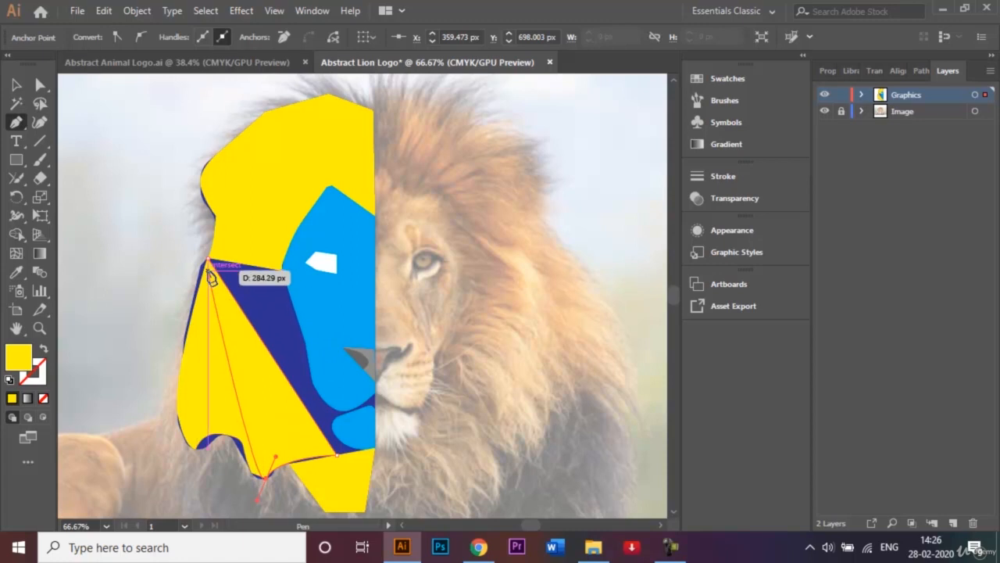
left_click_drag(211, 267, 233, 273)
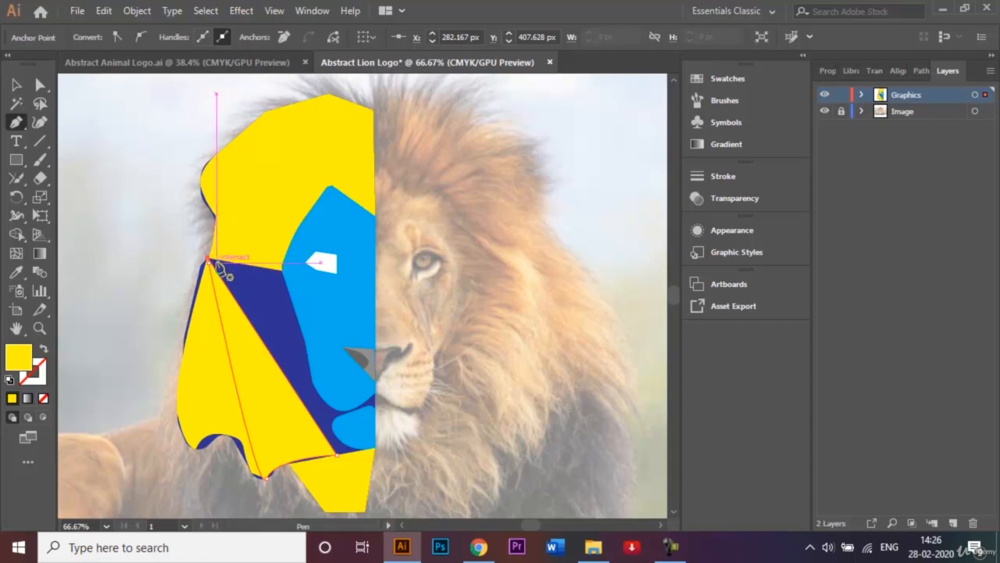
Draw a yellow triangle beside the cheek, about 249 px from its lower corner to the outer notch and about 99 px across, and deselect it
left_click(282, 271, "ctrl")
left_click(281, 271)
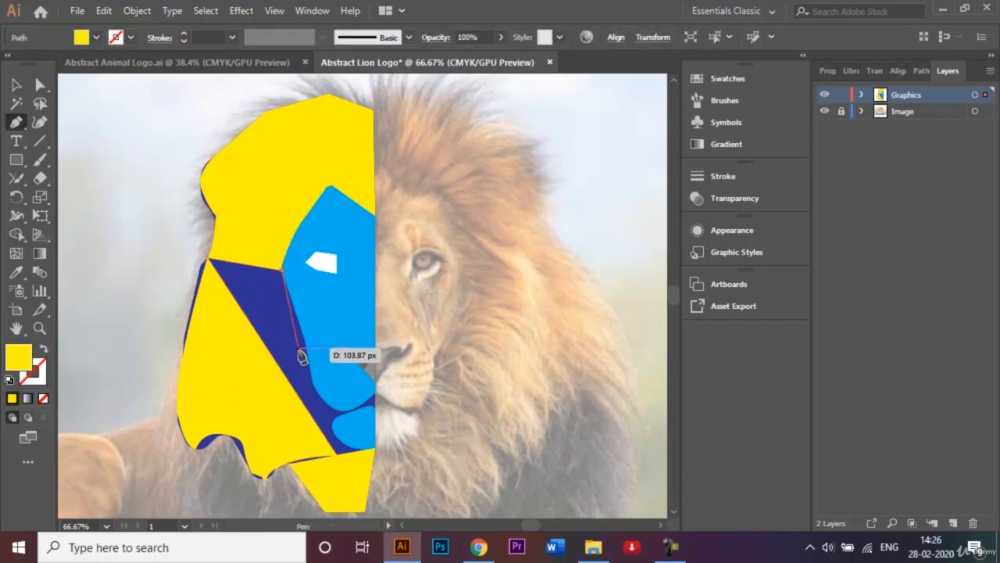
left_click(311, 414)
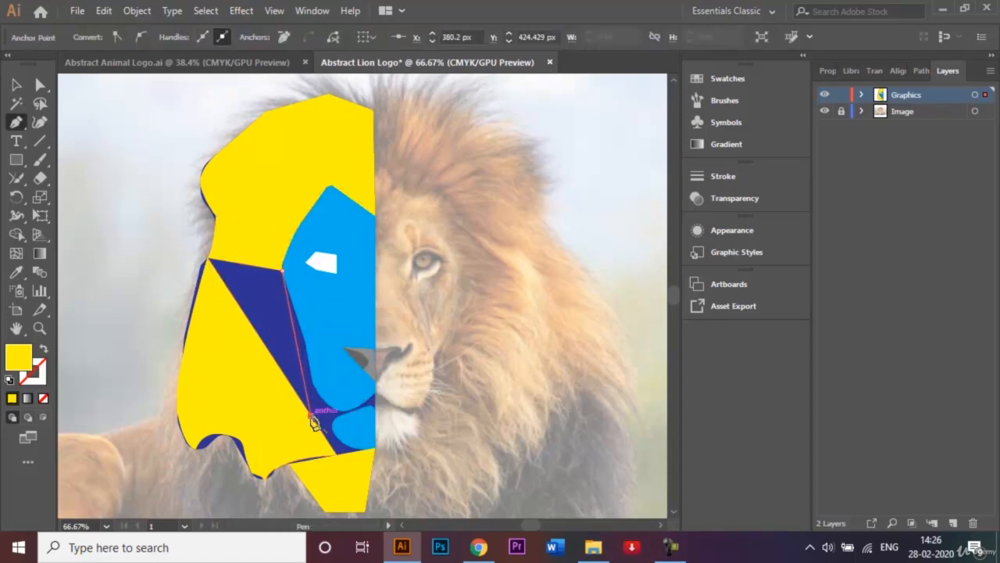
left_click(209, 262)
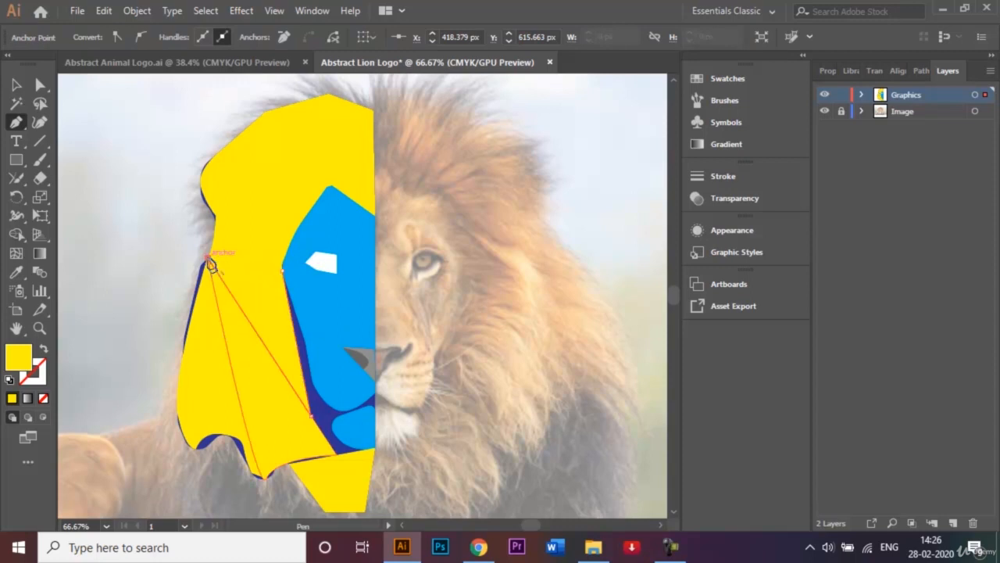
left_click(282, 271)
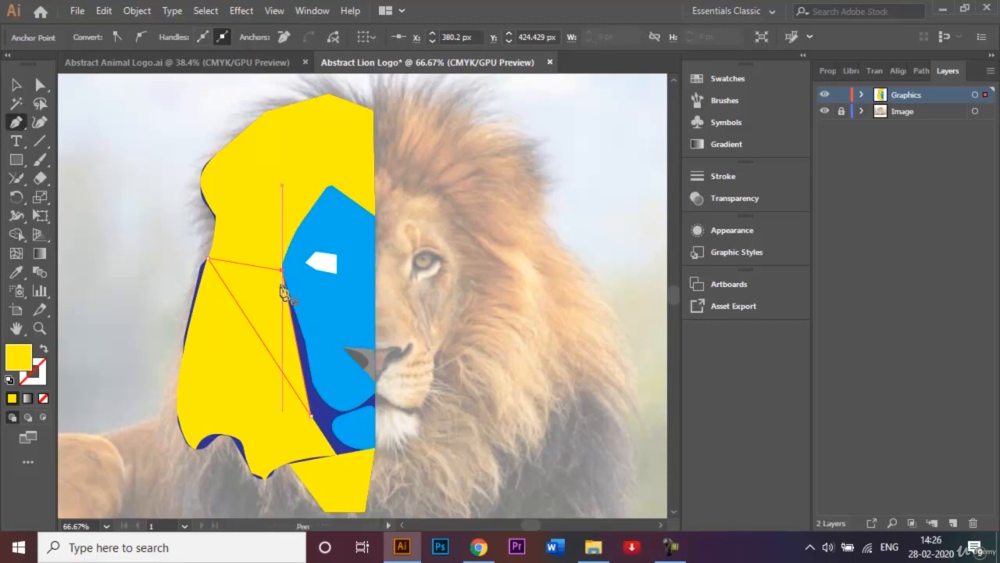
left_click(17, 86)
left_click(69, 162)
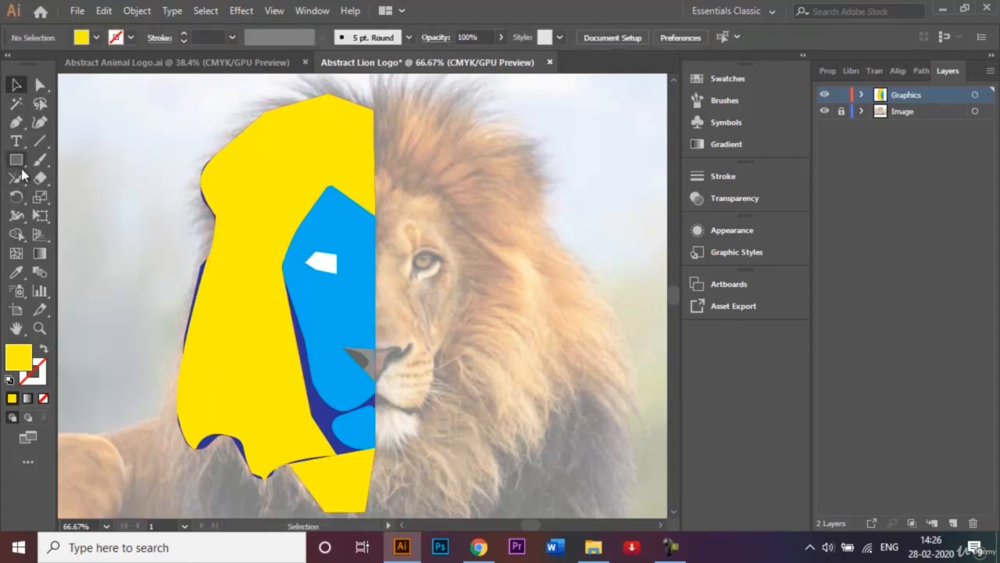
Draw a narrow yellow shape along the face's lower contour, around the jaw and chin, filling the strip beside the cheek triangle
left_click(14, 125)
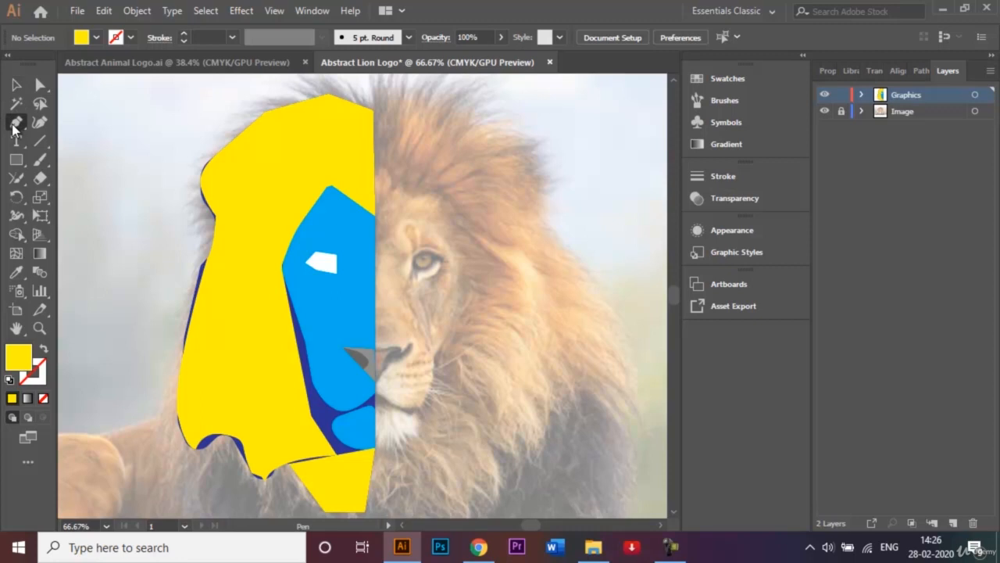
left_click(284, 277)
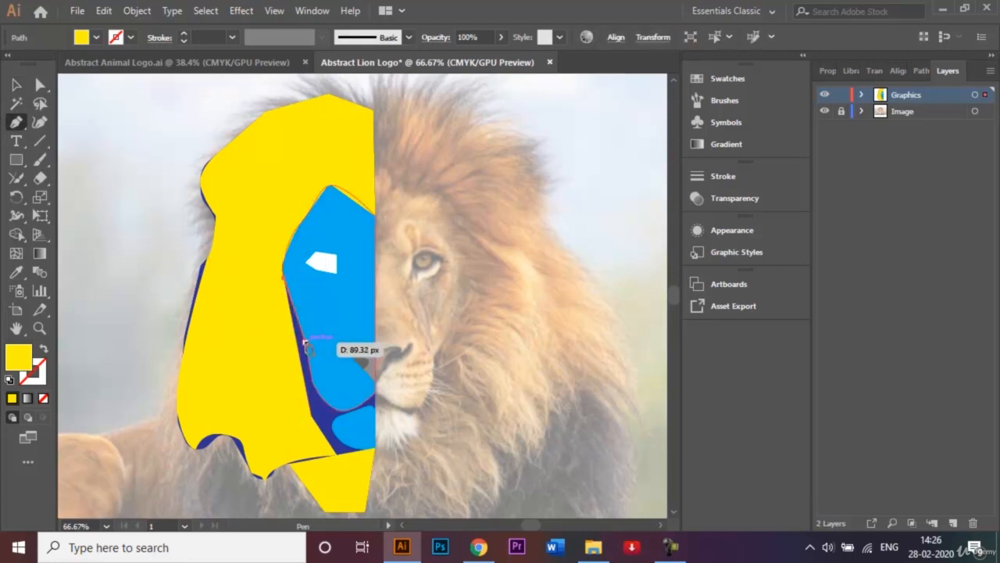
left_click(305, 341)
left_click_drag(311, 380, 364, 457)
left_click(360, 451)
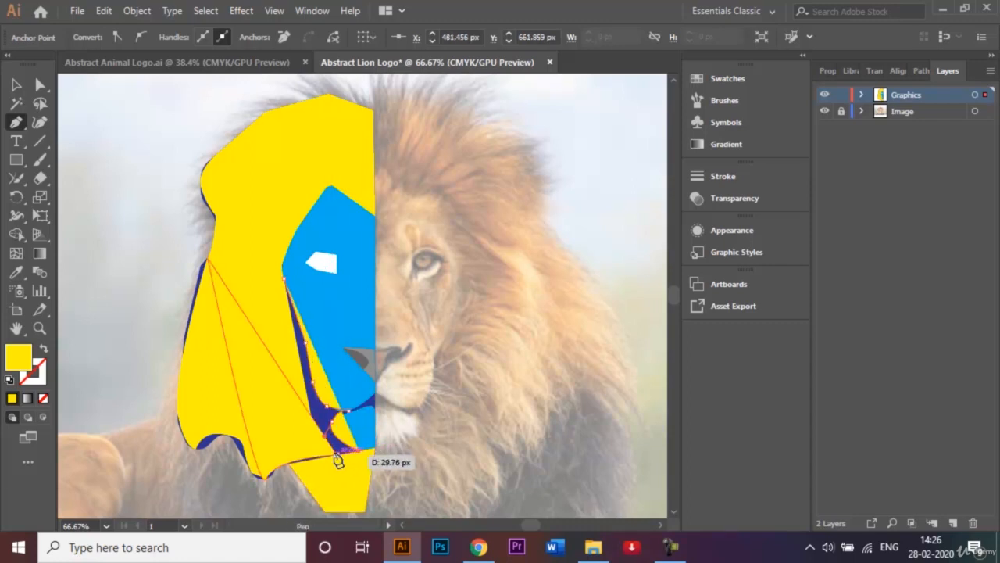
left_click(336, 453)
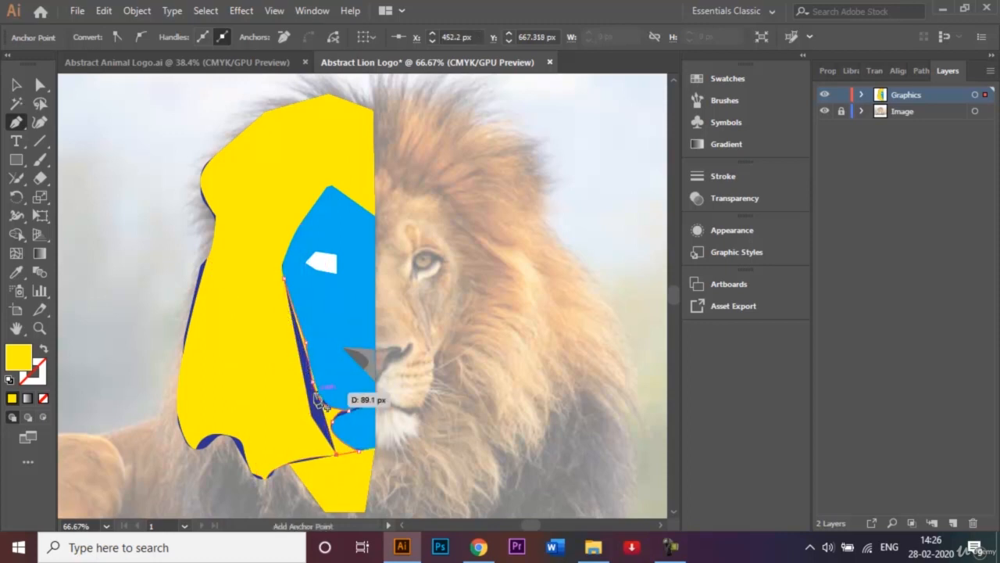
left_click(309, 415)
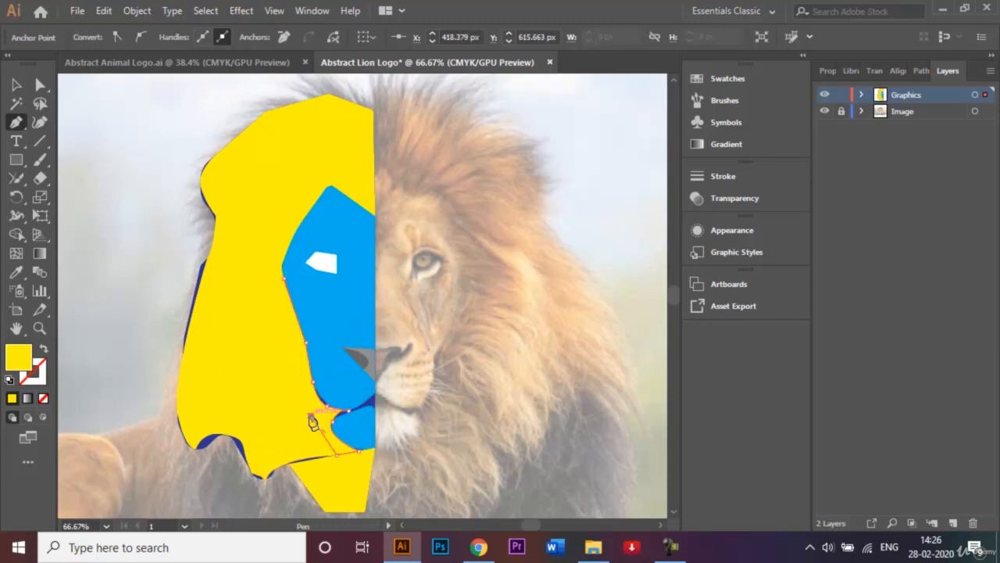
left_click(285, 281)
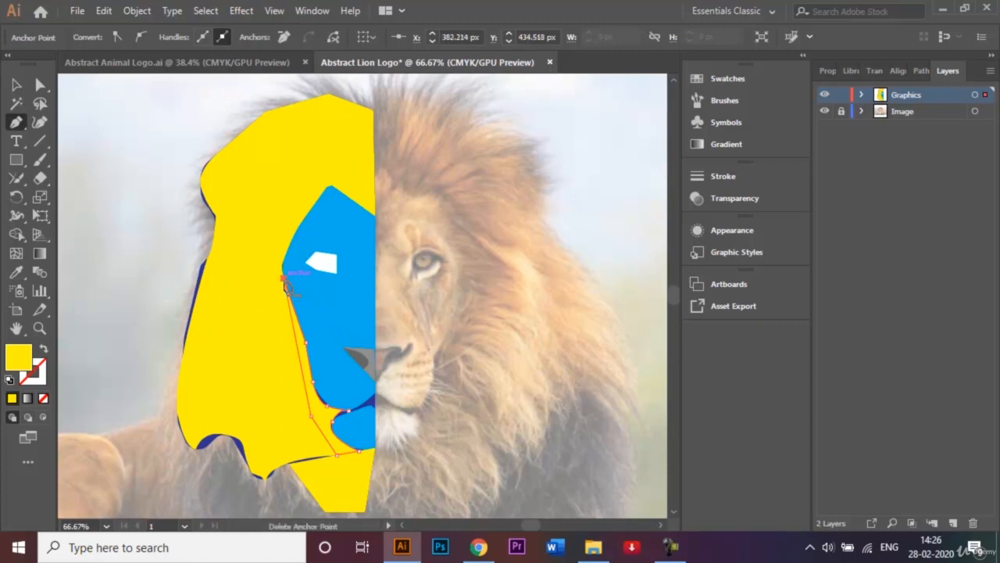
left_click(41, 85)
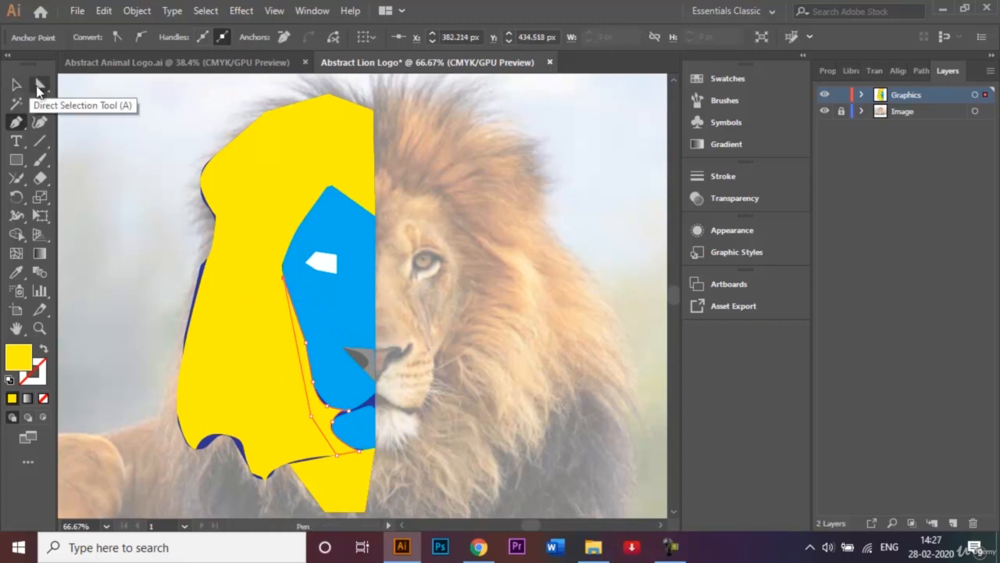
Bend the outer edge of the narrow outermost yellow mane facet outward with the Anchor Point tool to cover the dark blue sliver
left_click(92, 154)
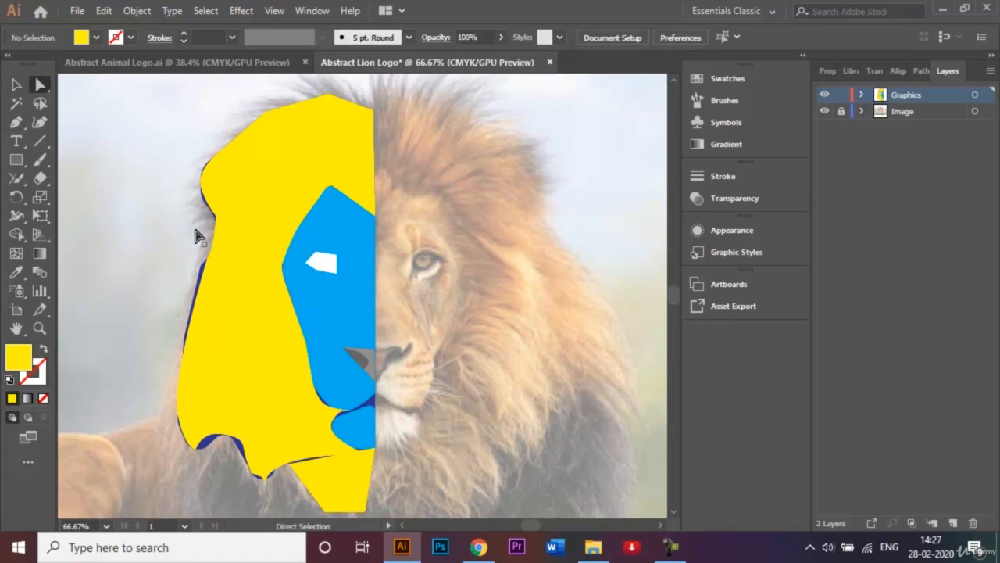
left_click(212, 322)
left_click(196, 337)
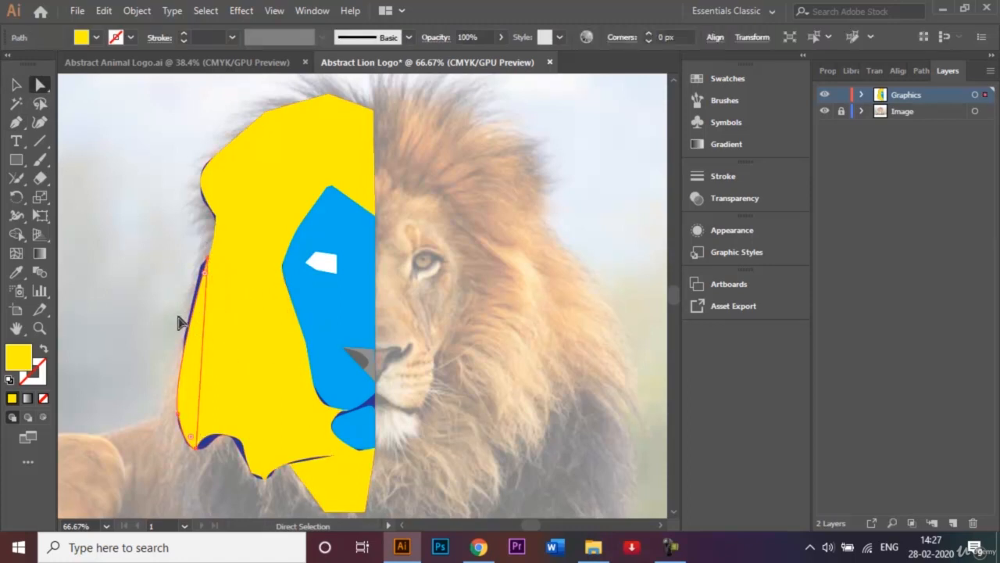
left_click(17, 123)
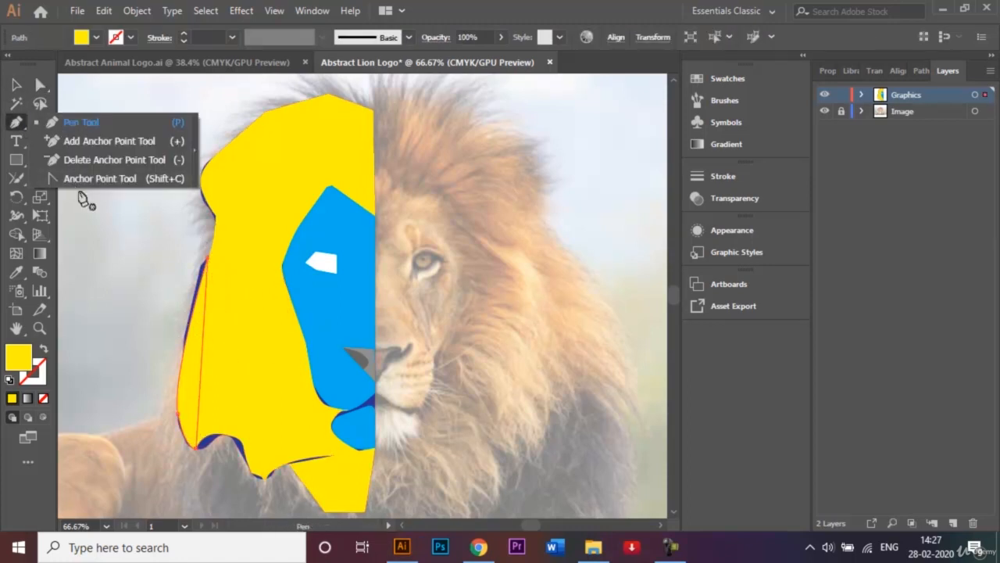
left_click(86, 179)
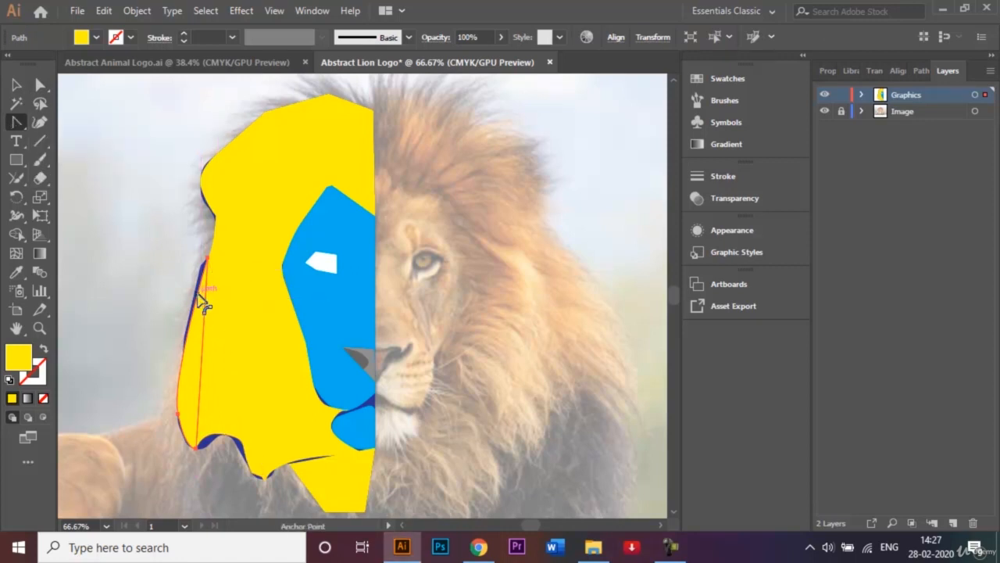
left_click_drag(198, 292, 194, 292)
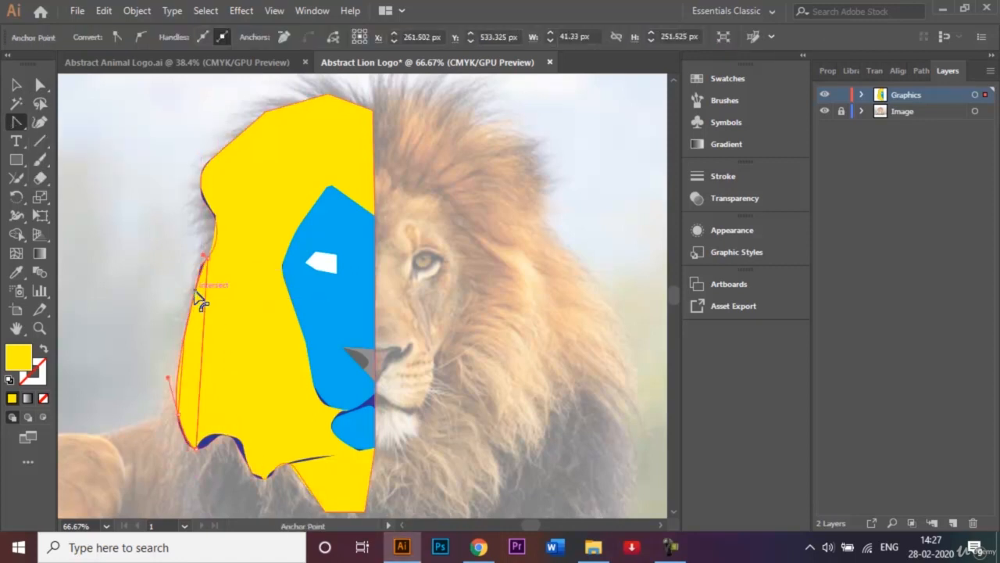
Curve the bottom edge of the adjacent yellow mane facet along the outer scallop and pull short handles from the anchor beyond its crest
key("ctrl+plus")
key("ctrl+plus")
key("ctrl+plus")
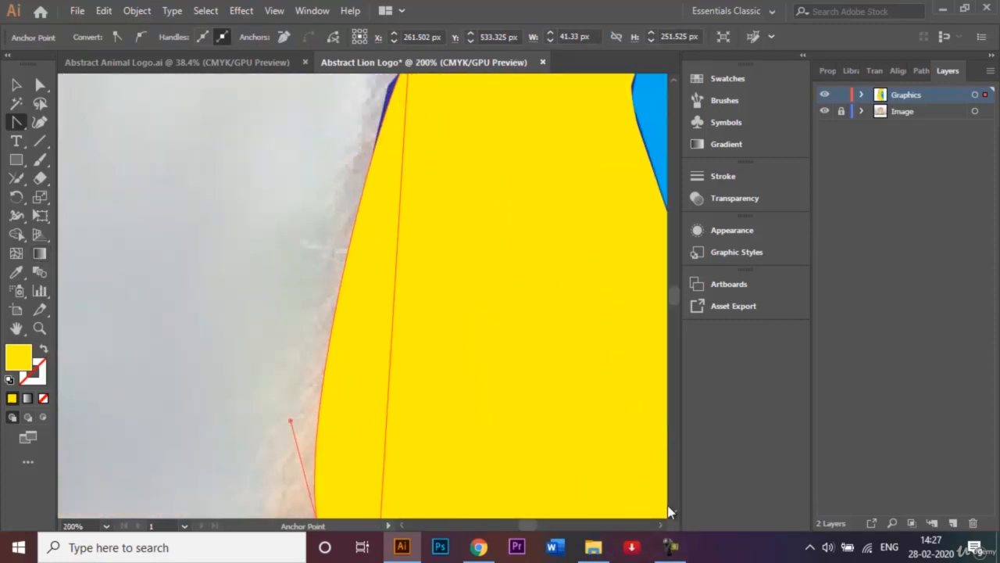
scroll(671, 511, "down", 5)
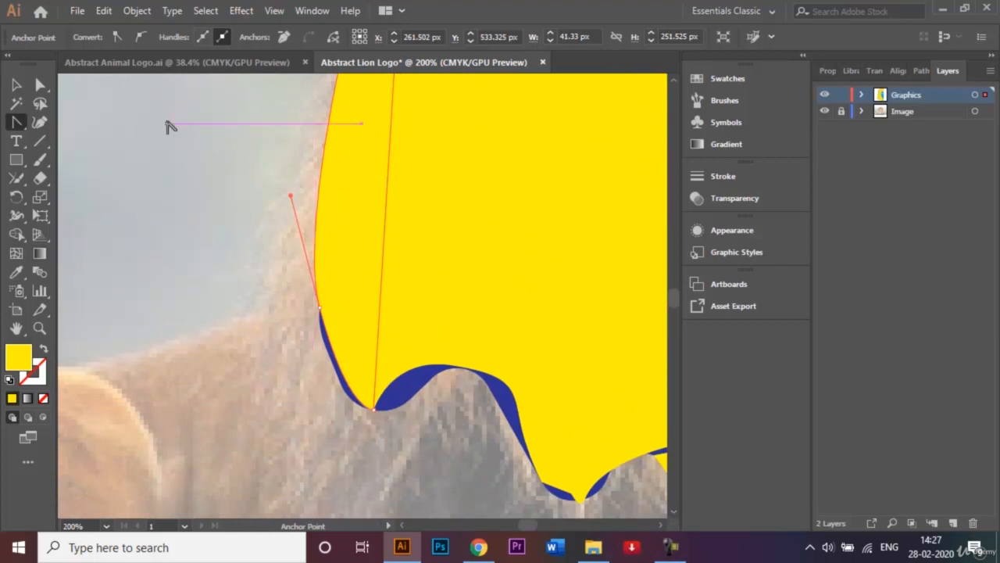
left_click(16, 84)
left_click(100, 142)
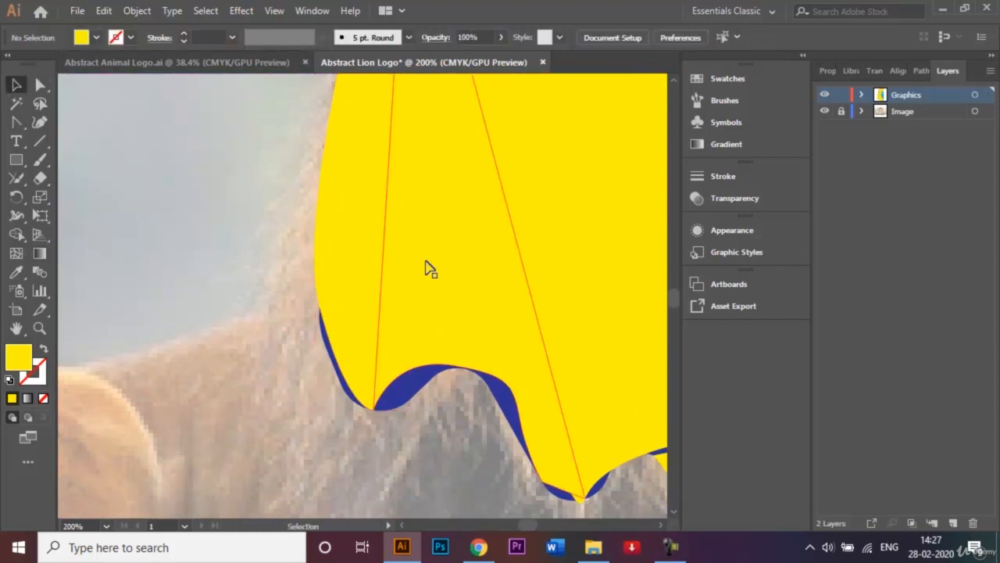
left_click(428, 271)
left_click(17, 124)
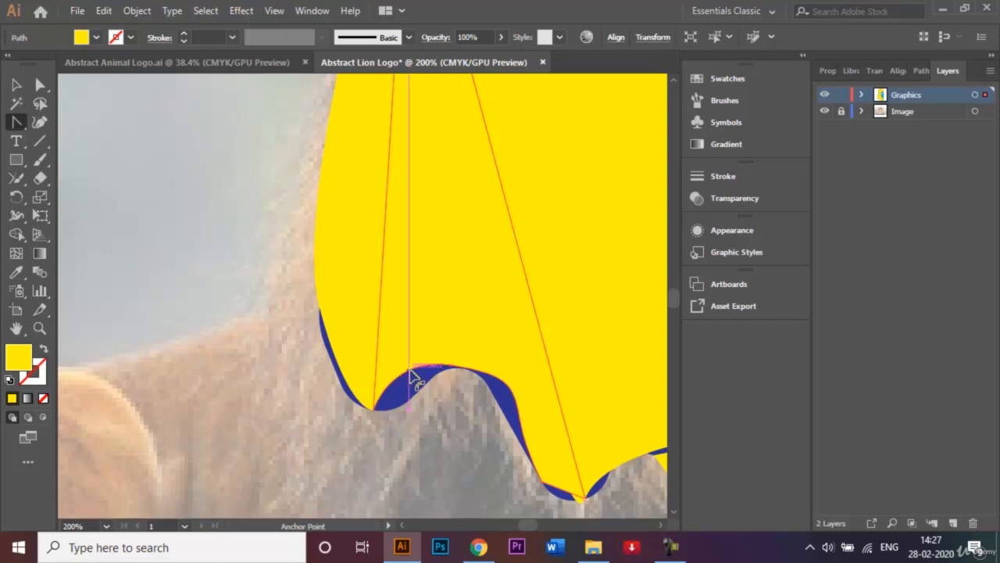
left_click_drag(411, 374, 427, 399)
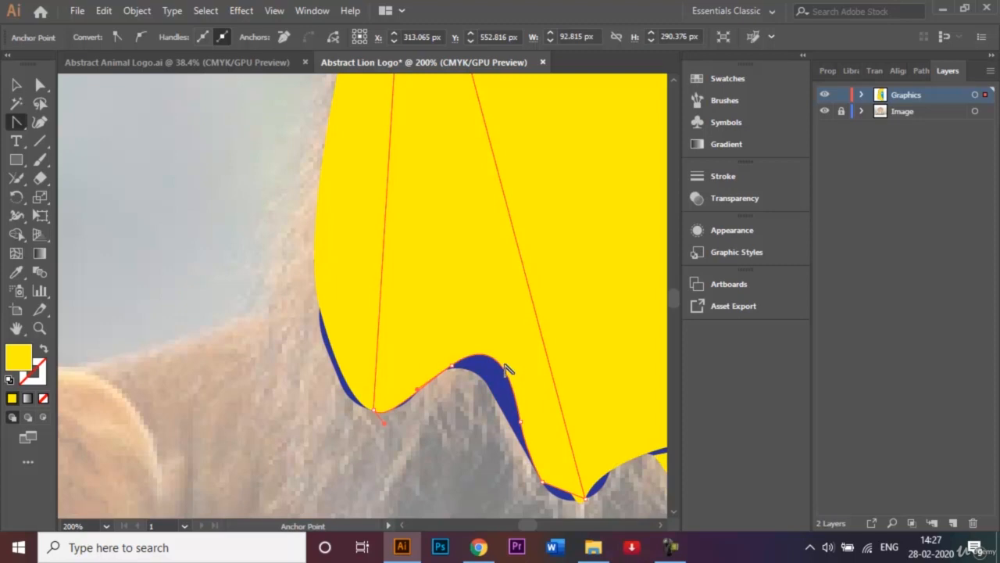
left_click_drag(521, 422, 518, 428)
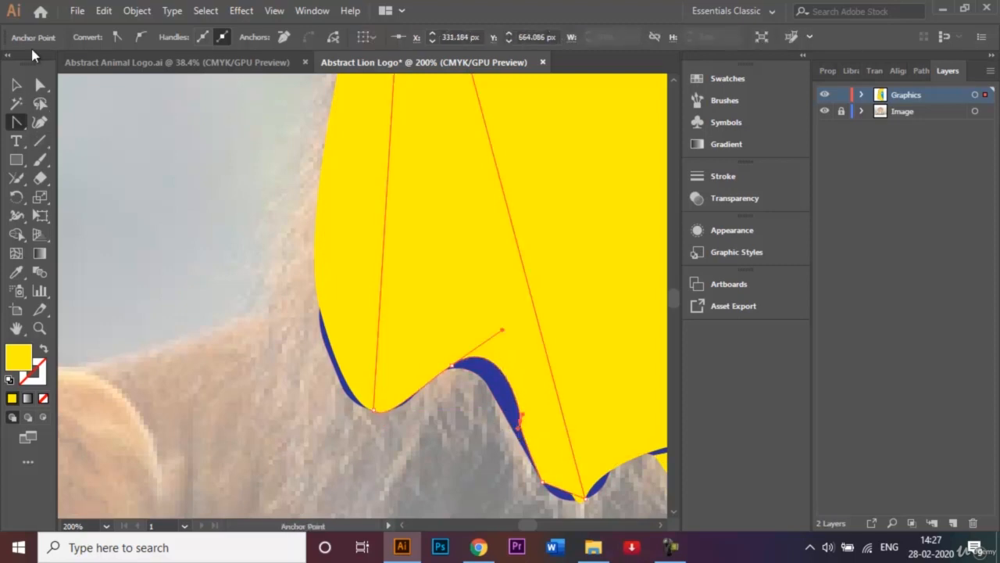
Move the anchor beyond the scallop's crest to about X 326 px, Y 665 px, flatten the crest's handle, and deselect the facet
left_click(39, 89)
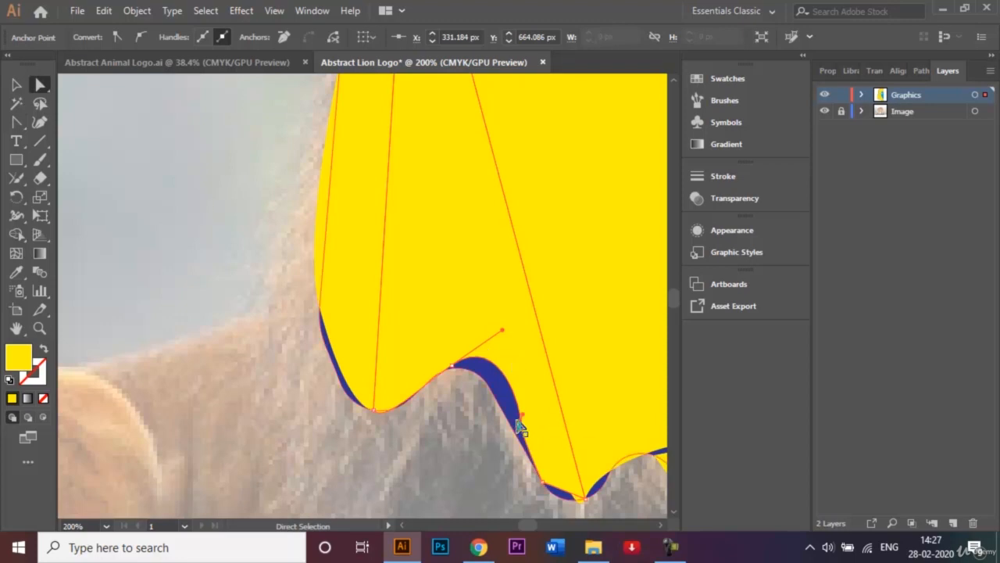
left_click_drag(519, 425, 511, 426)
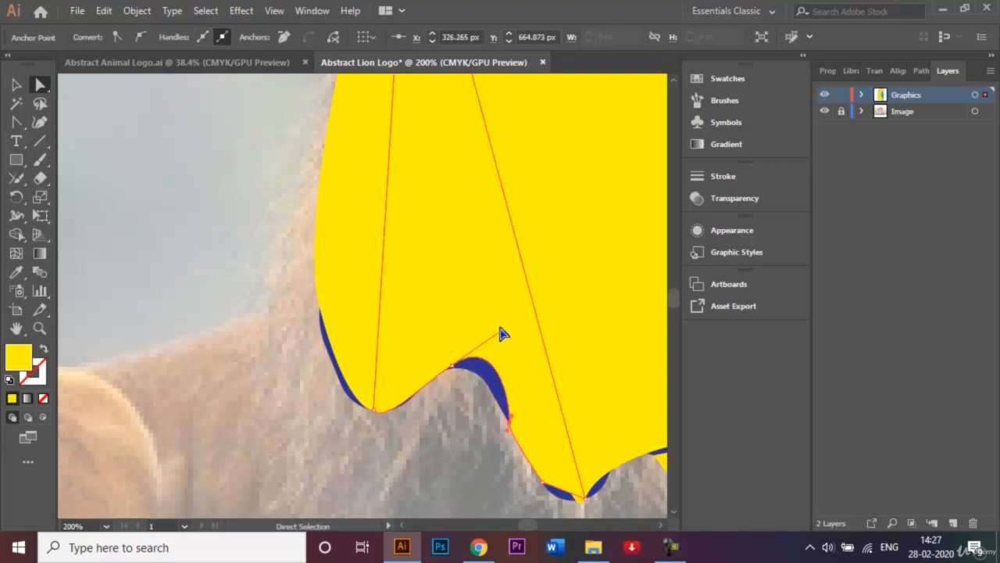
left_click(452, 365)
left_click_drag(503, 332, 504, 345)
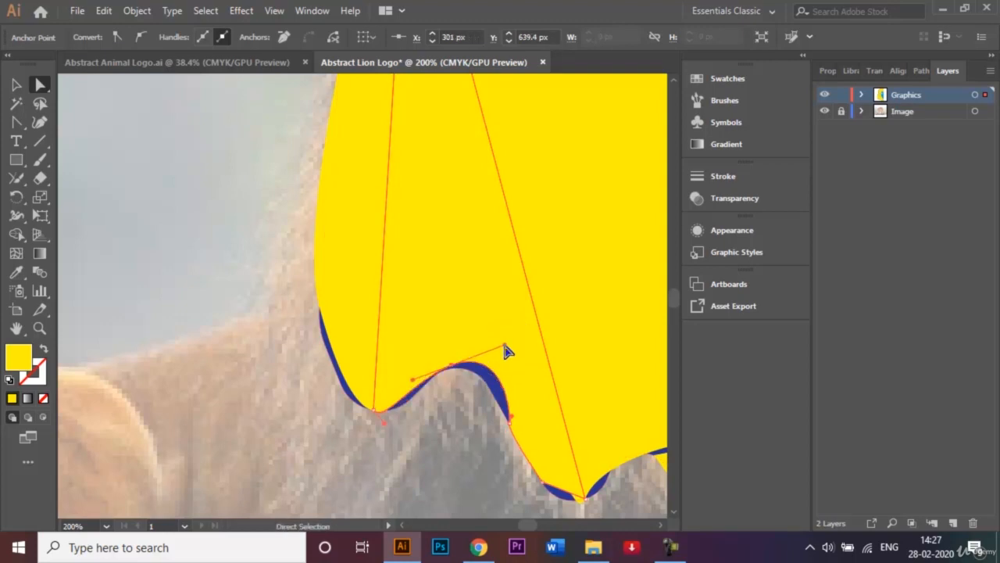
left_click(196, 228)
Select the yellow facet below the chin and bend its upper edge slightly with the Anchor Point tool
key("ctrl+minus")
key("ctrl+minus")
key("ctrl+minus")
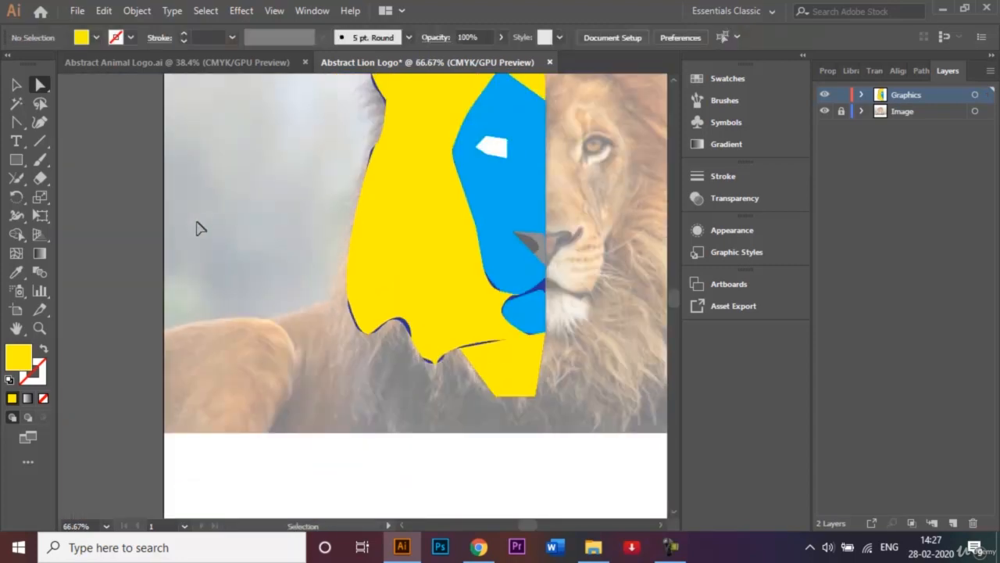
key("ctrl+0")
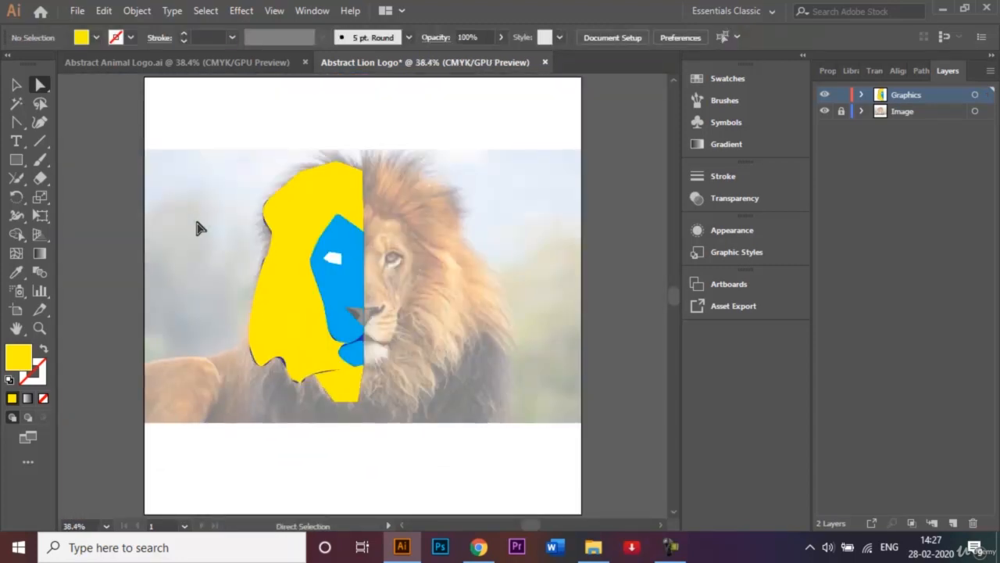
left_click(337, 391)
key("ctrl+plus")
key("ctrl+plus")
key("ctrl+plus")
key("ctrl+plus")
key("ctrl+plus")
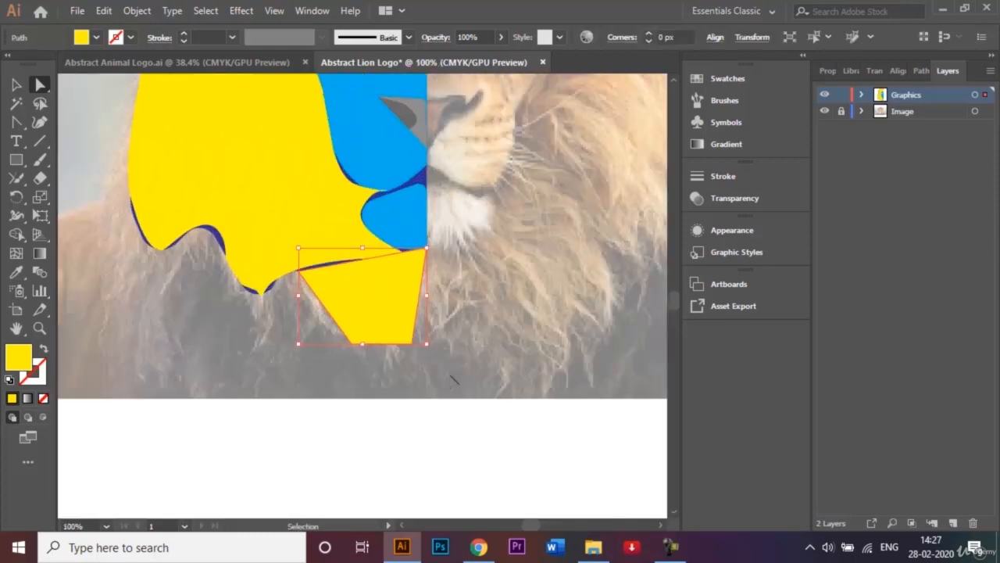
left_click(16, 122)
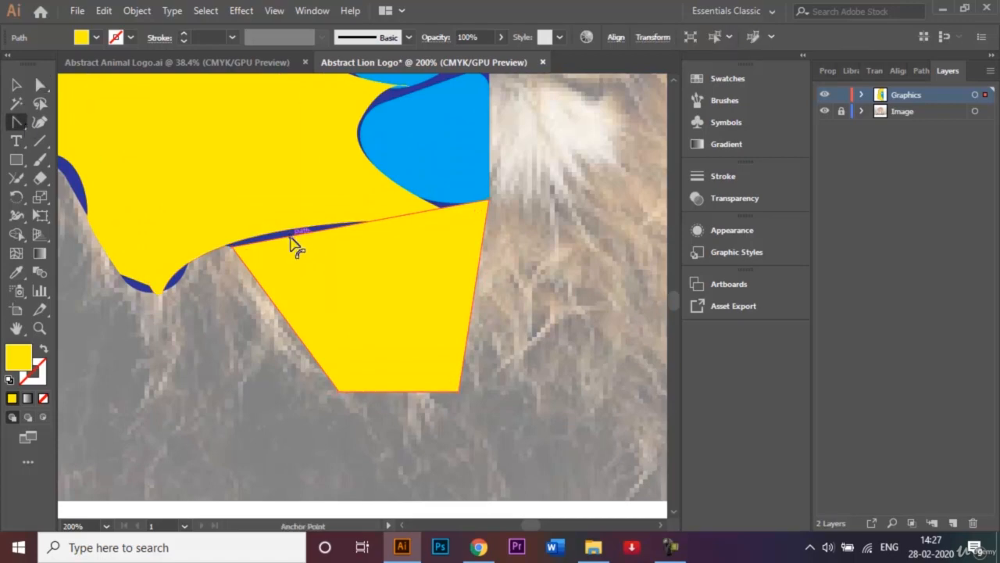
left_click_drag(290, 240, 232, 272)
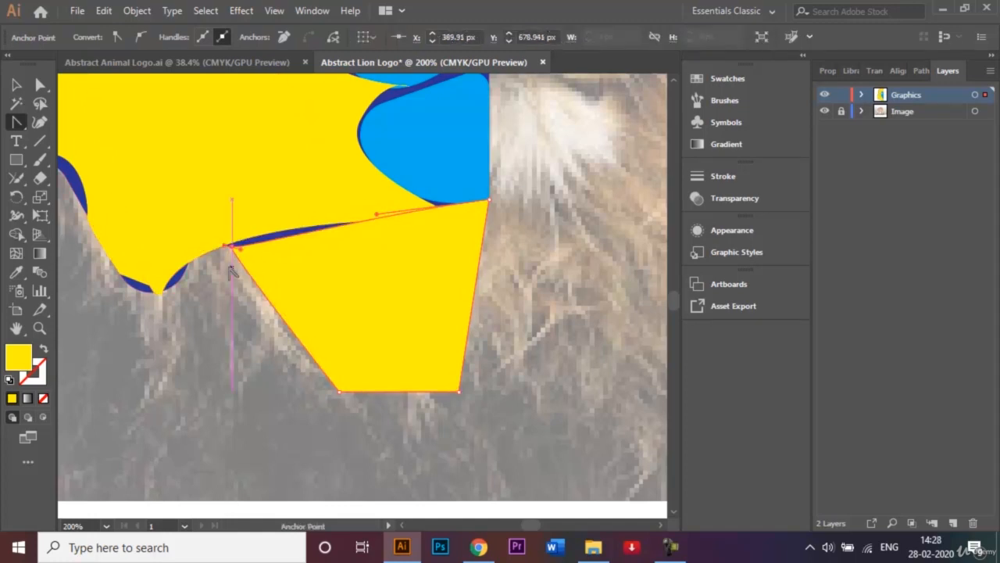
Move the below-chin facet's outer upper corner onto the neighbouring mane facet's edge and raise its upper edge to cover the dark blue gap
scroll(245, 350, "up", 2)
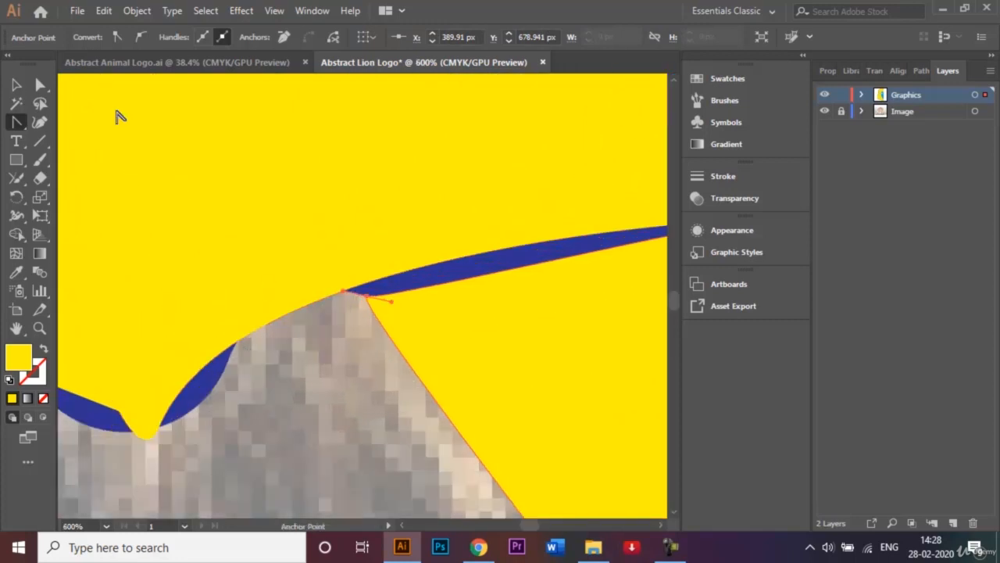
left_click(41, 84)
left_click(370, 386)
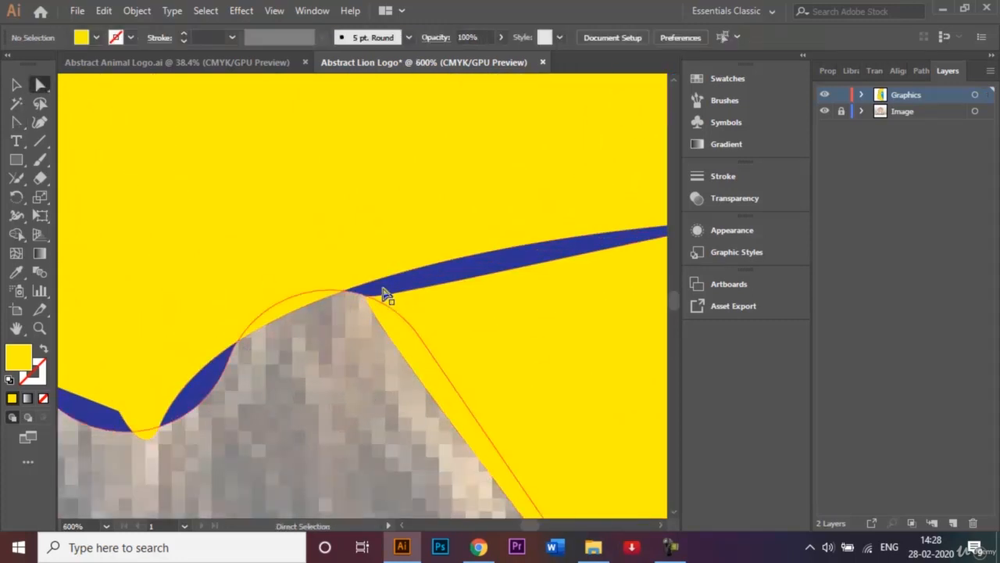
left_click(368, 298)
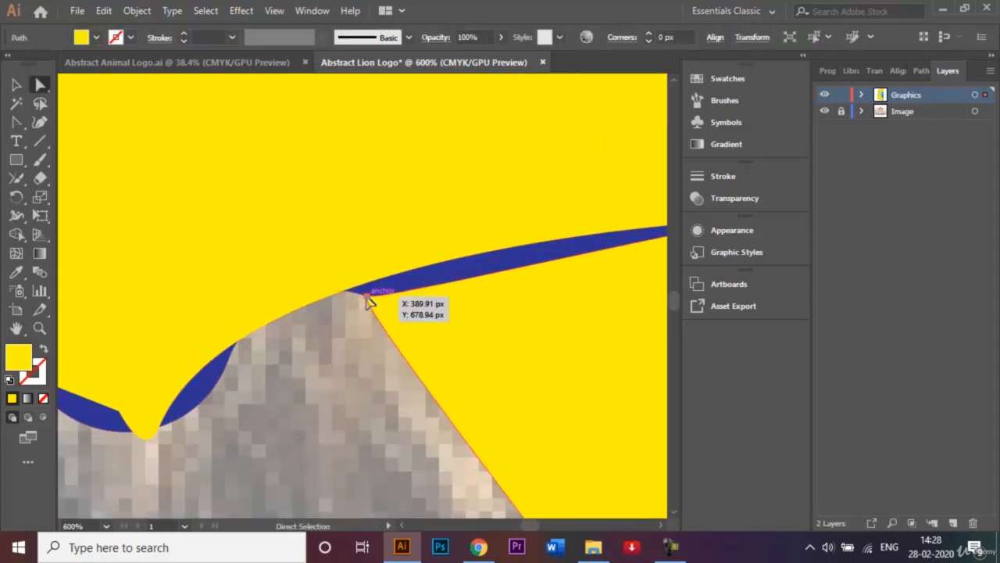
left_click_drag(366, 297, 346, 287)
left_click_drag(455, 267, 454, 259)
left_click(330, 431)
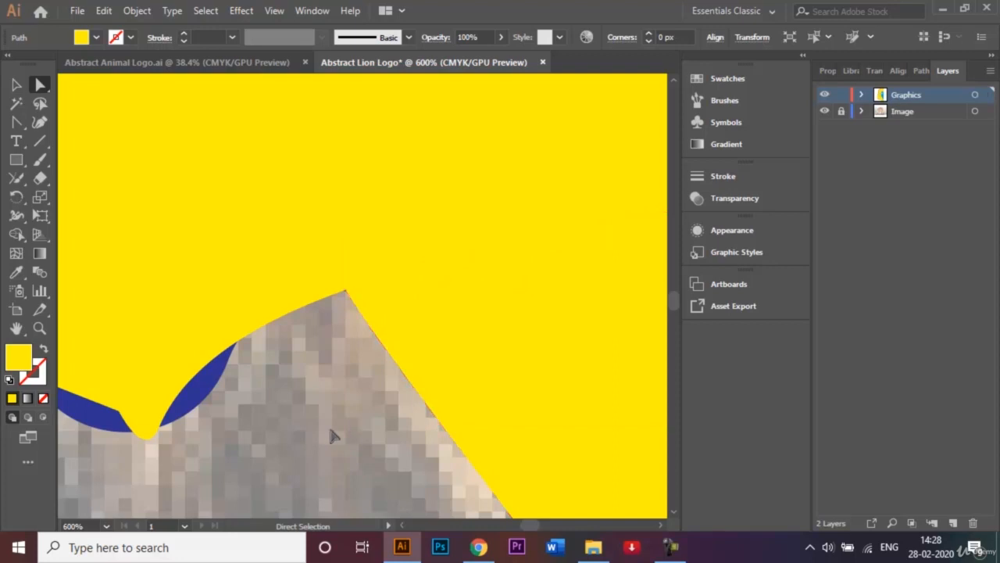
key("ctrl+0")
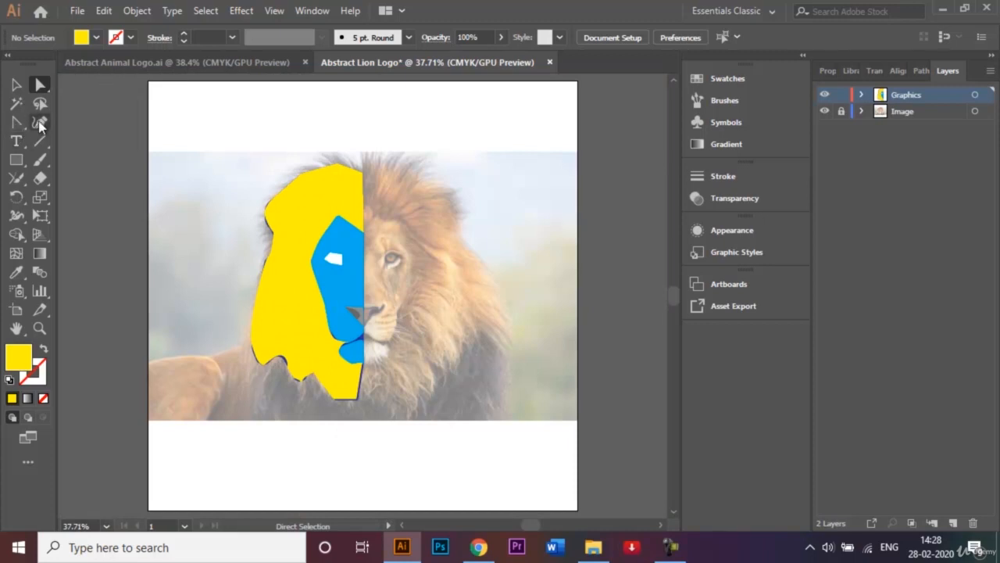
Draw a closed yellow facet with the Pen tool over the outer part of the blue chin, curving its outer upper edge
left_click_drag(17, 124, 70, 125)
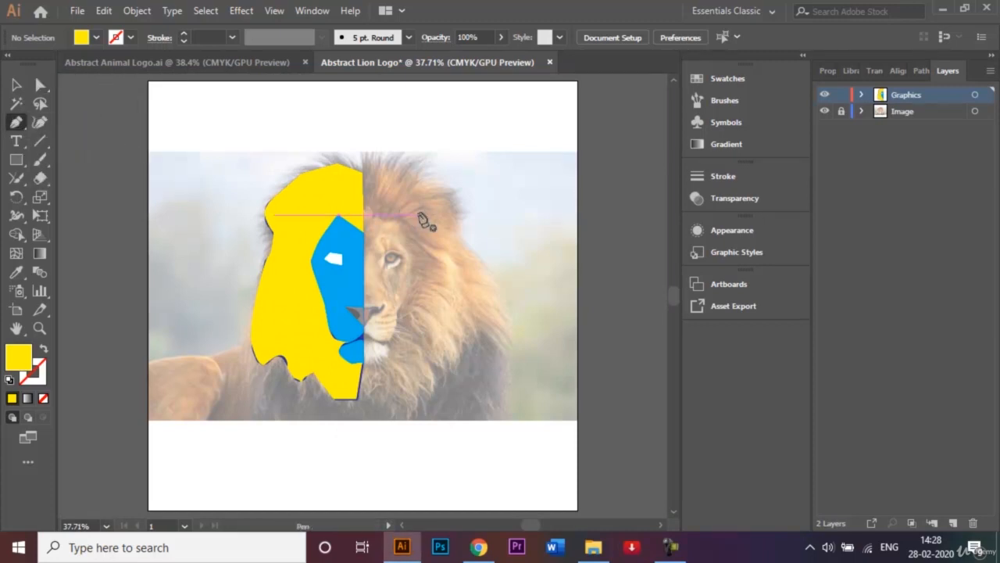
key("ctrl+1")
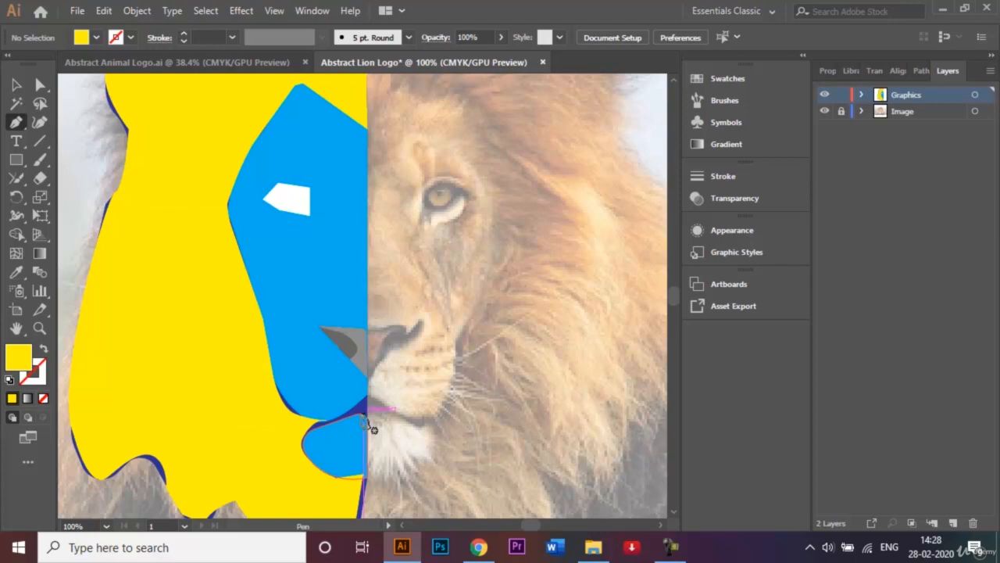
left_click(363, 416)
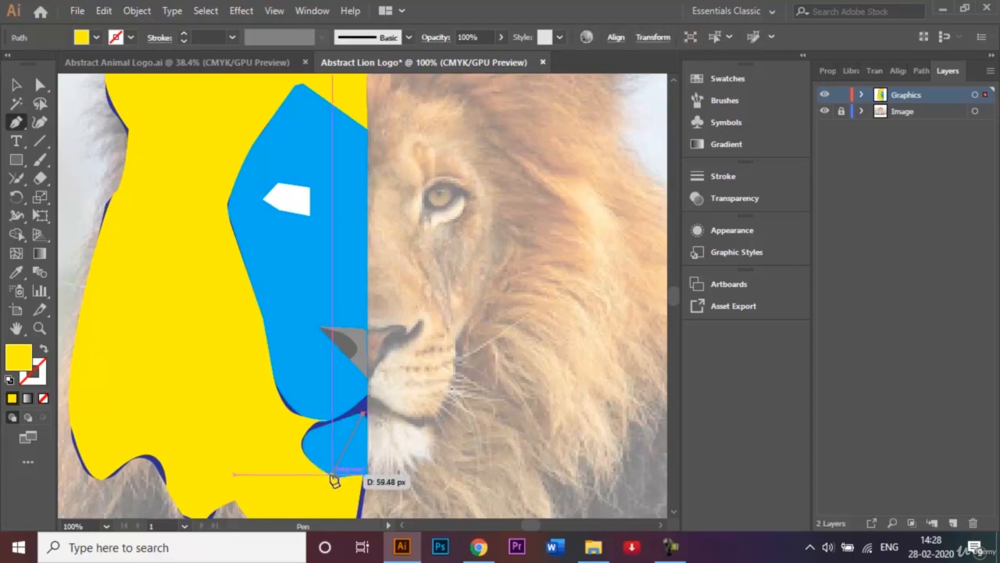
left_click(333, 474)
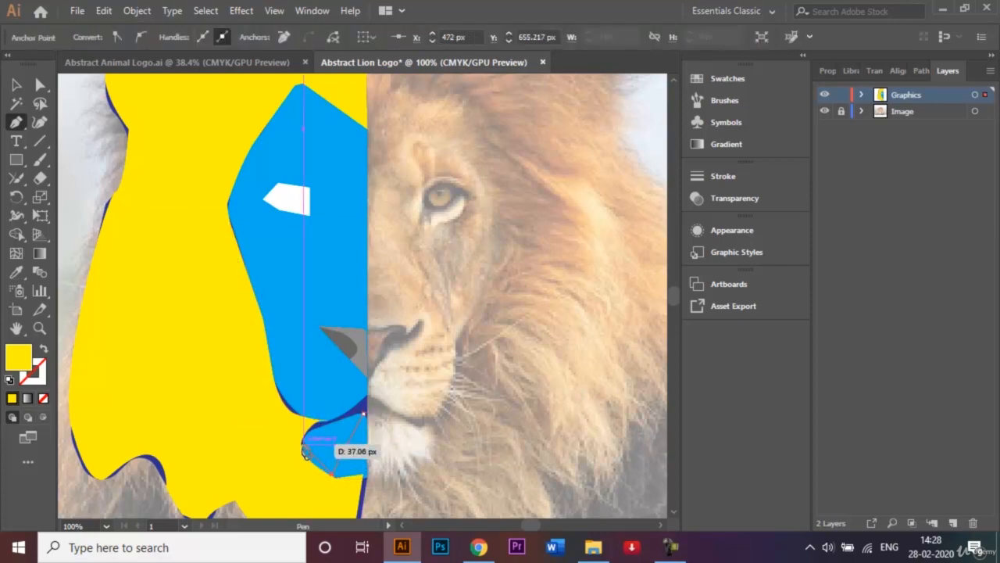
left_click(303, 448)
left_click_drag(311, 430, 309, 429)
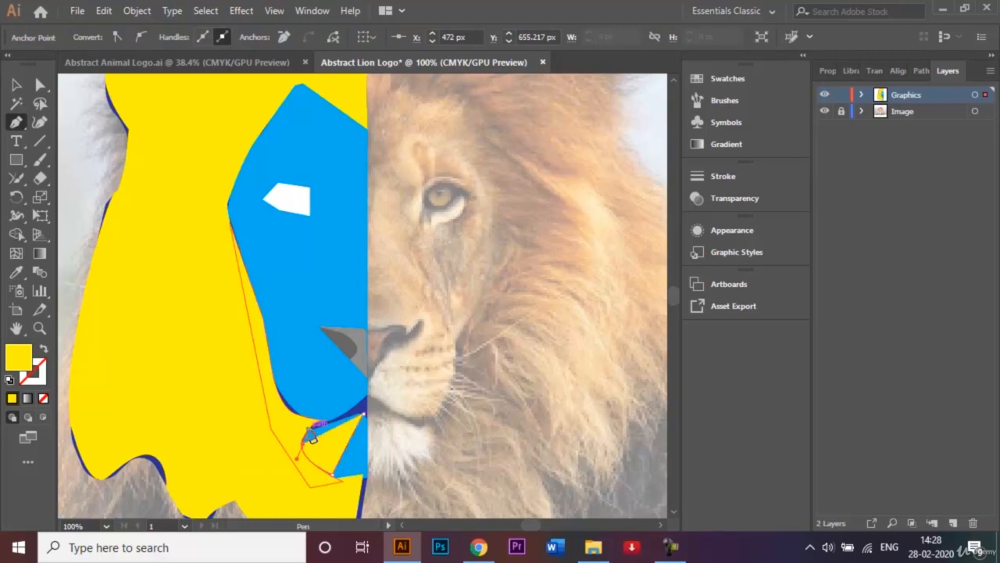
left_click(364, 418)
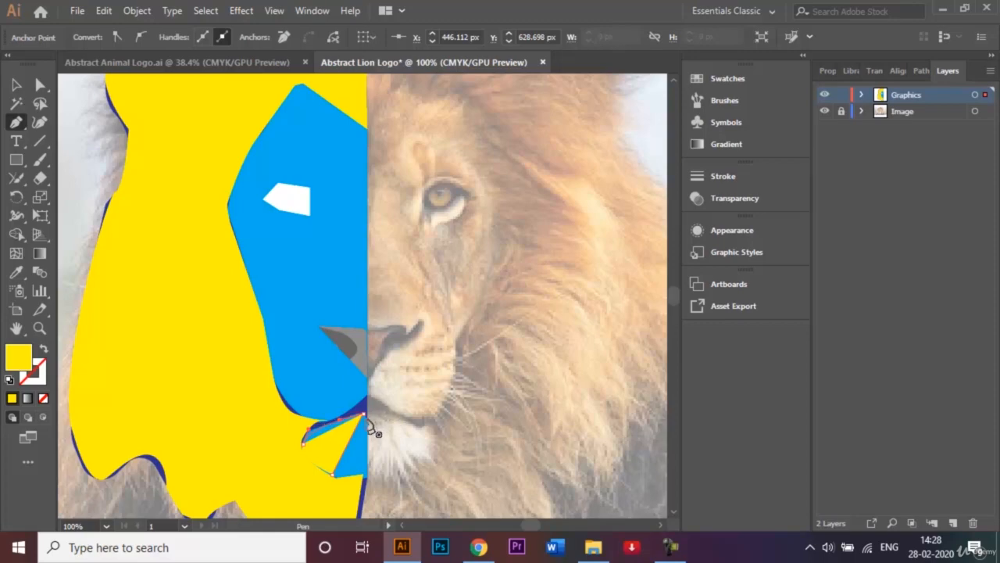
left_click_drag(367, 418, 368, 419)
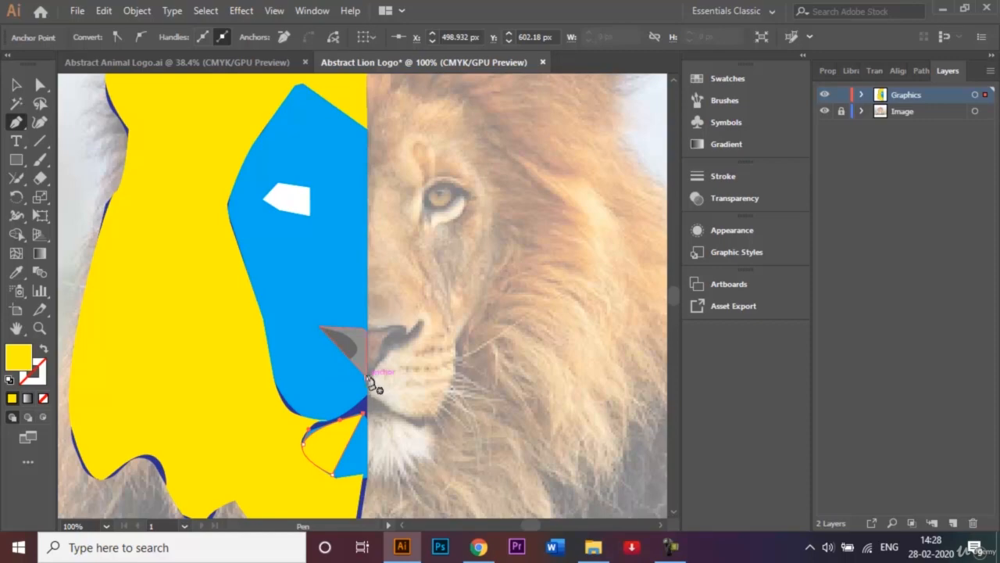
Draw a closed yellow muzzle facet from the nose's lower tip along the blue face's bottom edge, with curved lower and upper edges
left_click(367, 378)
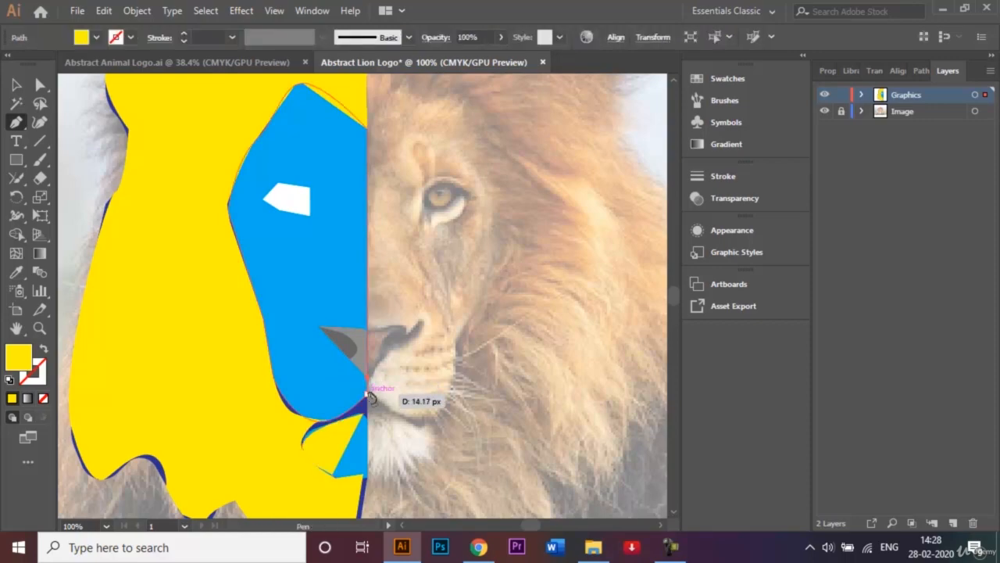
left_click(367, 394)
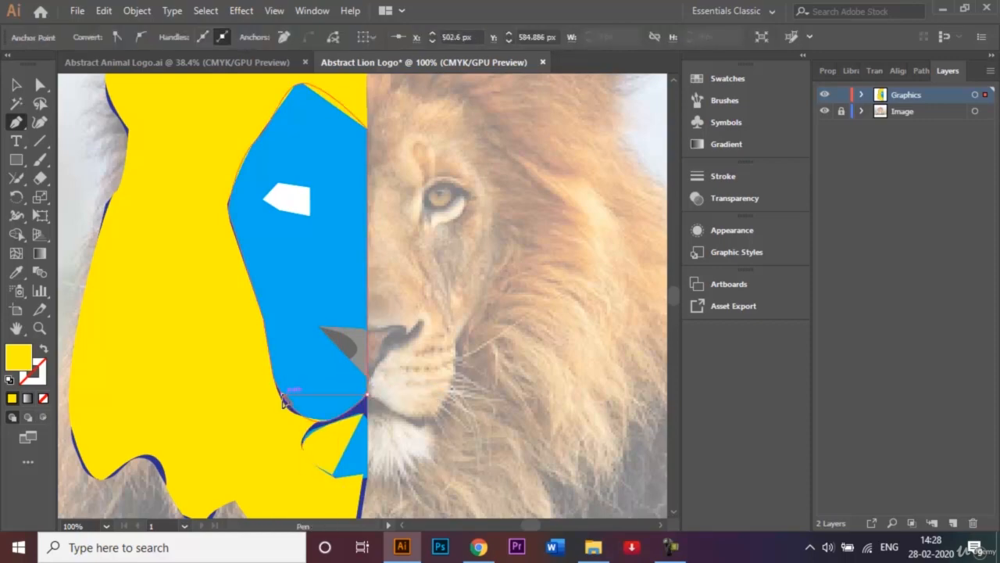
left_click_drag(282, 394, 237, 339)
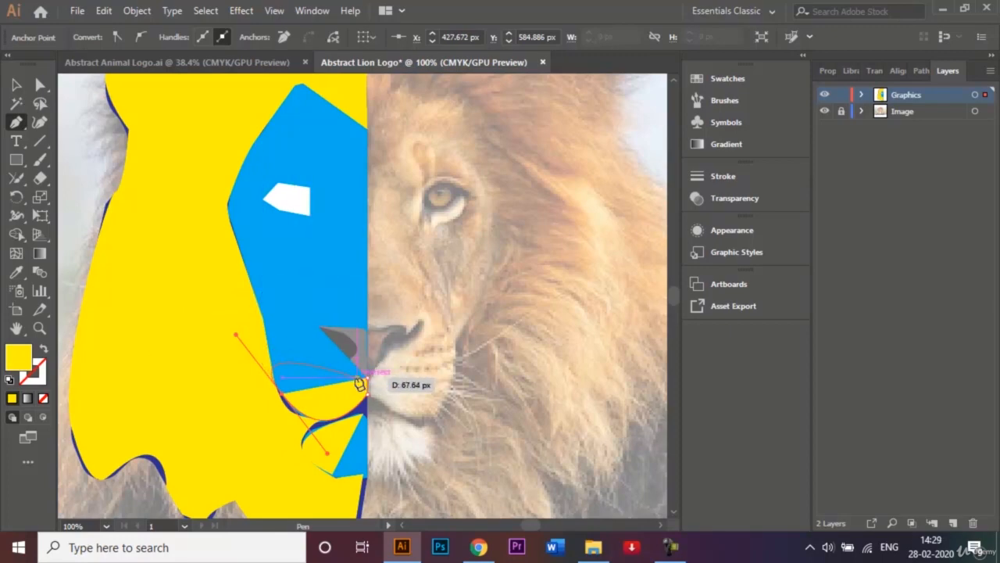
left_click_drag(370, 379, 337, 353)
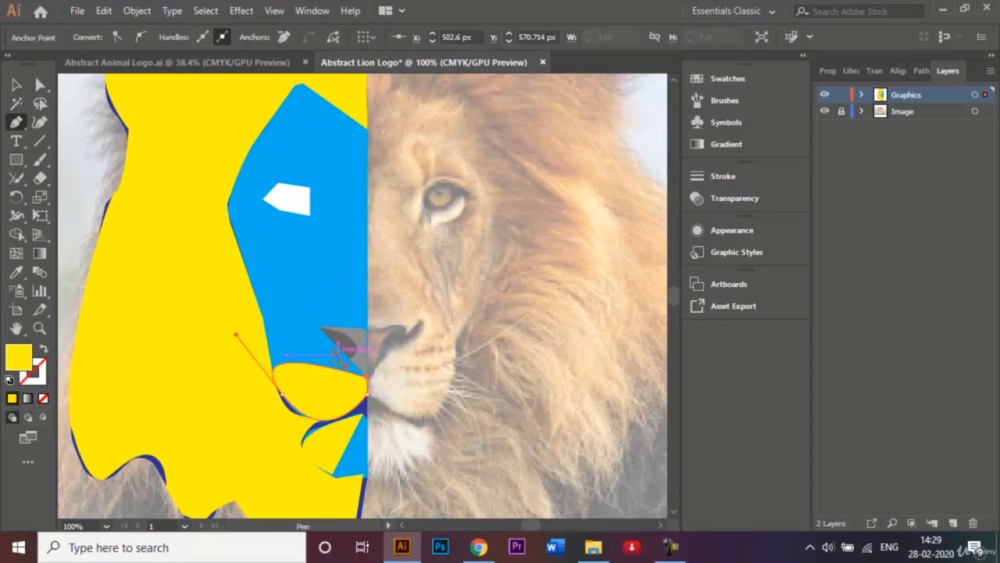
Draw a yellow forehead facet from the blue face's peak to the eye's inner upper corner, across to the centre line and back
scroll(301, 88, "up", 1)
left_click(295, 97)
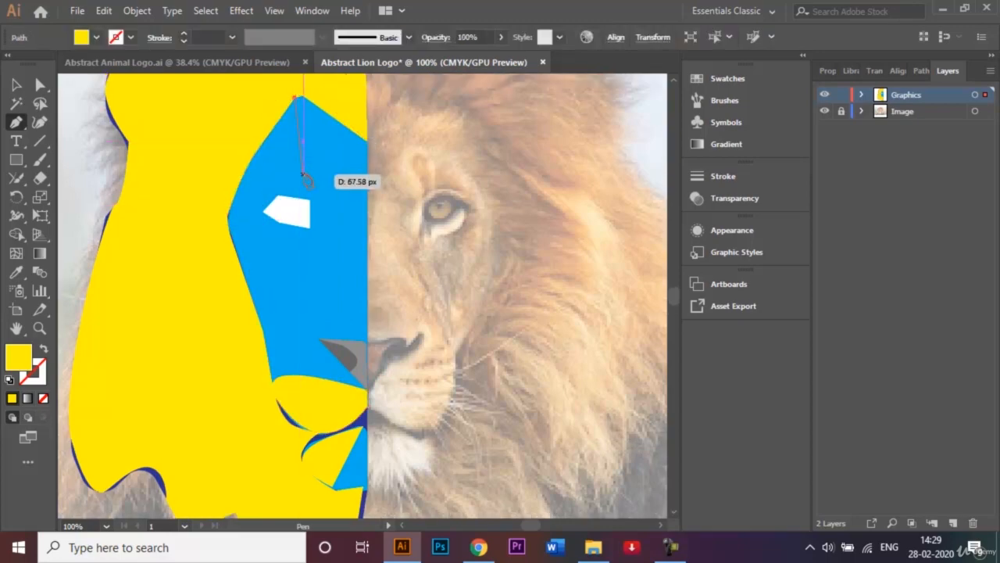
left_click(310, 201)
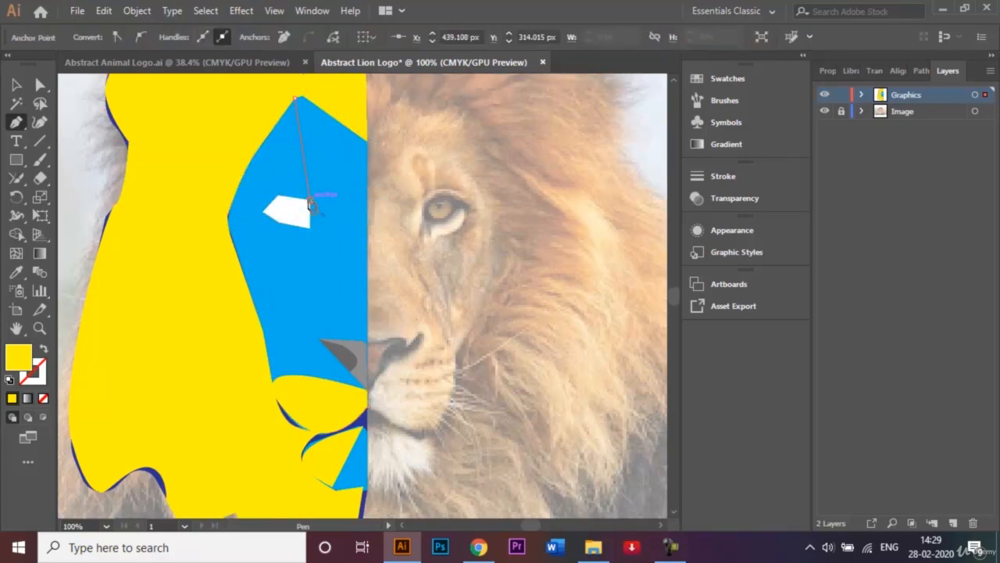
left_click(366, 201)
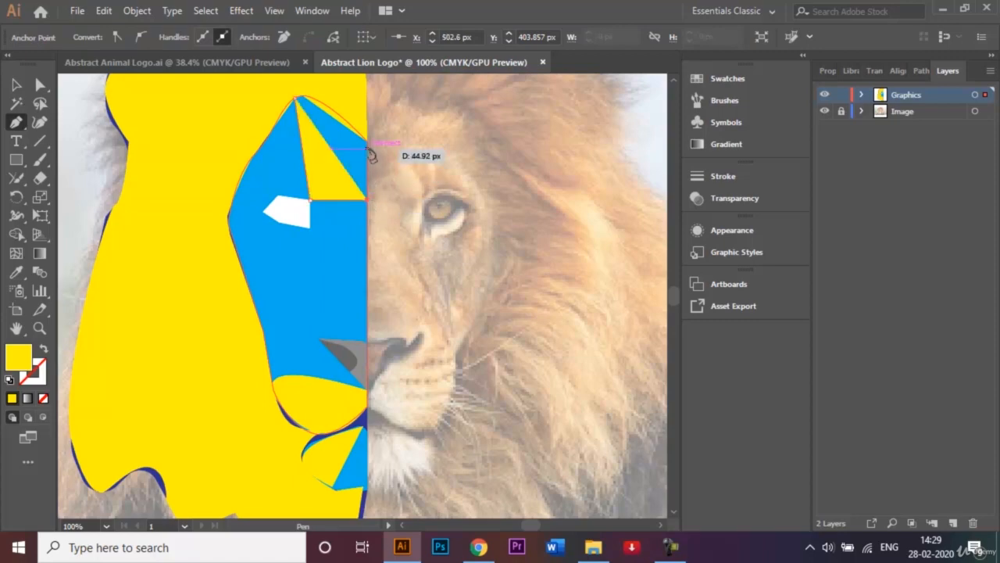
left_click(367, 142)
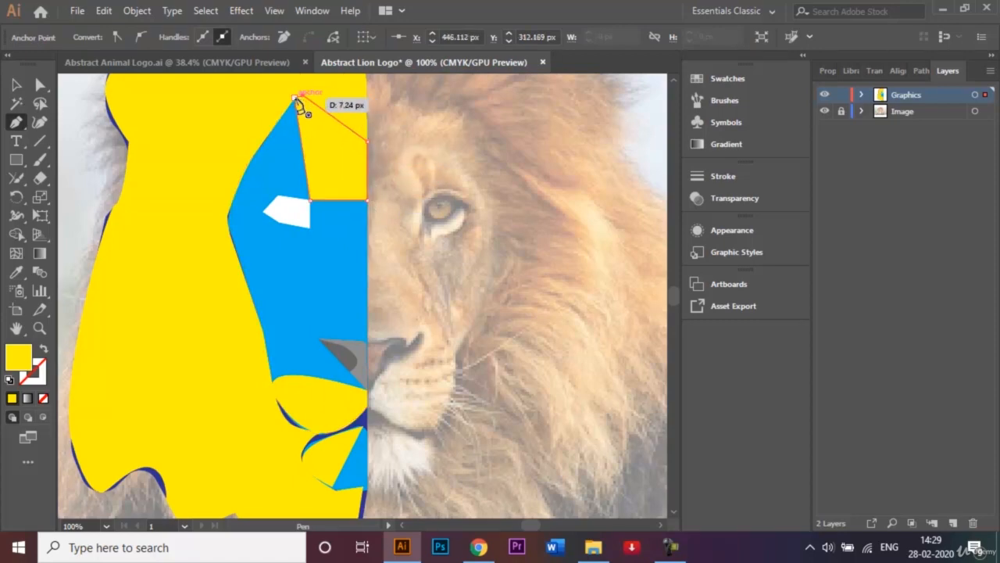
left_click(296, 99)
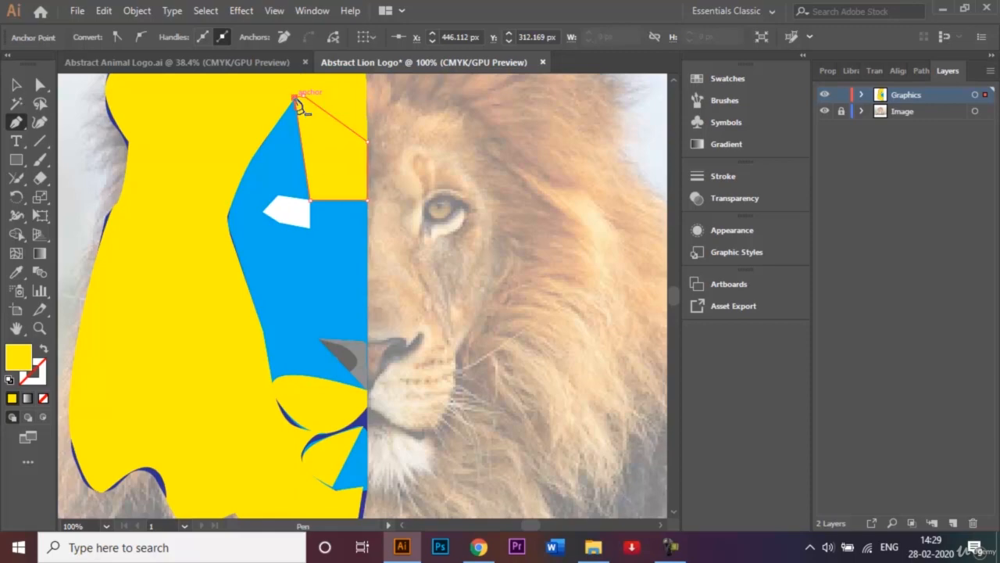
Draw a four-sided yellow facet between the white eye's inner edge and the centre line, directly below the forehead facet
left_click(311, 227)
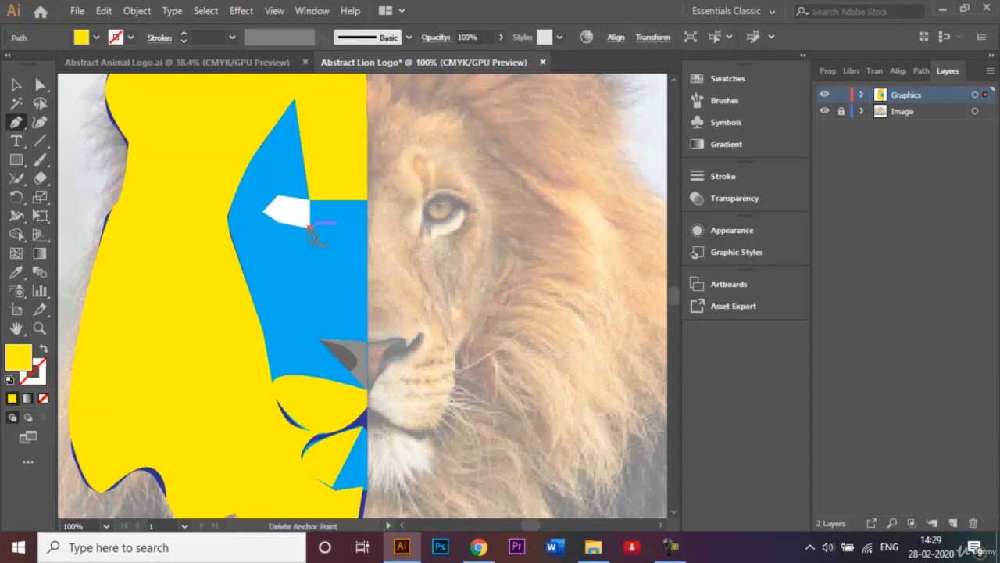
left_click(367, 232)
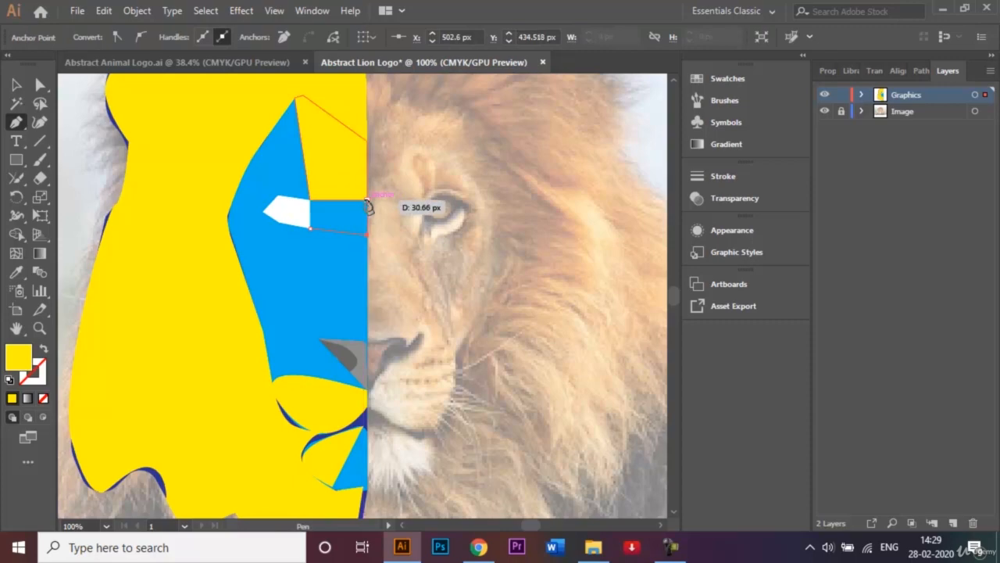
left_click(367, 201)
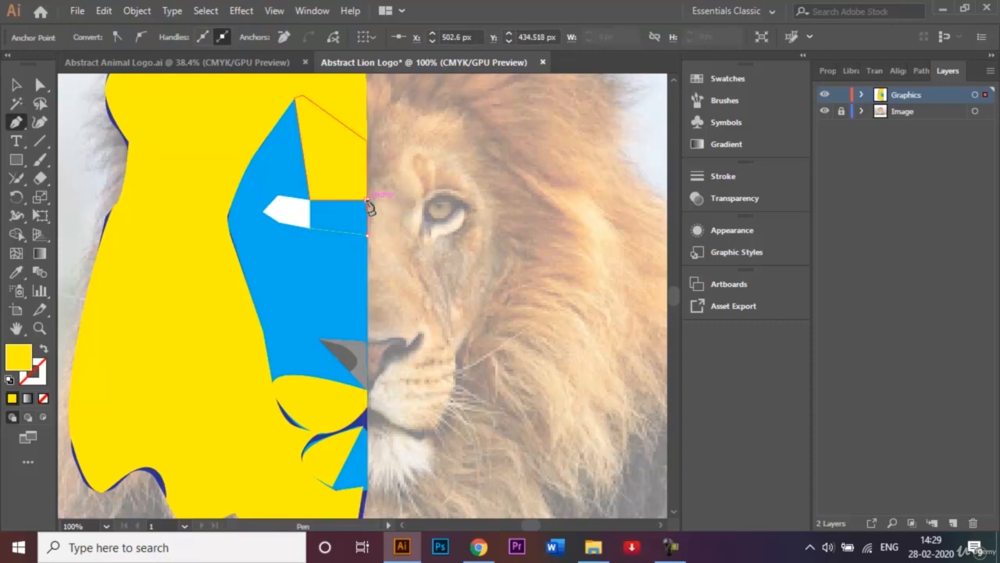
left_click(311, 201)
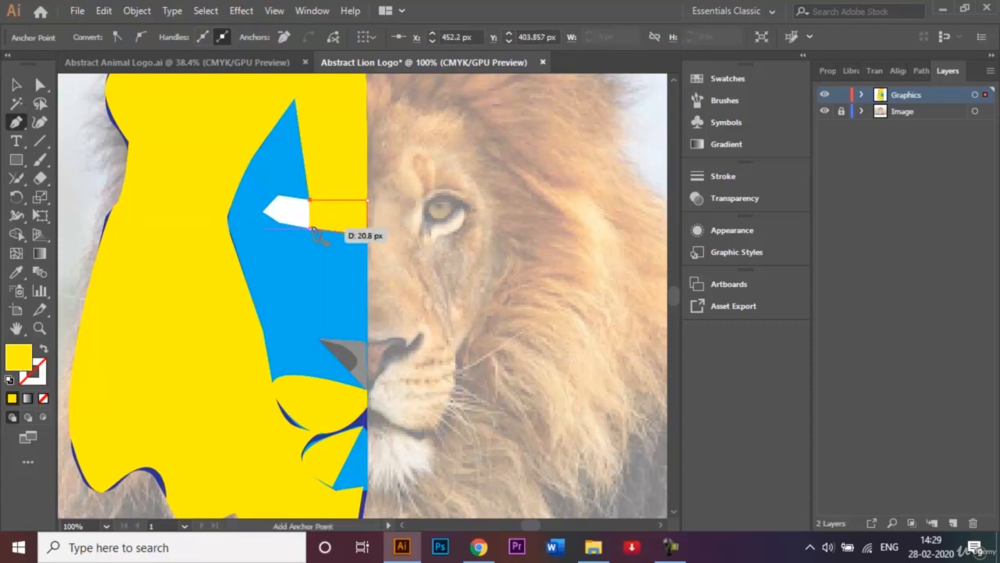
left_click(310, 227)
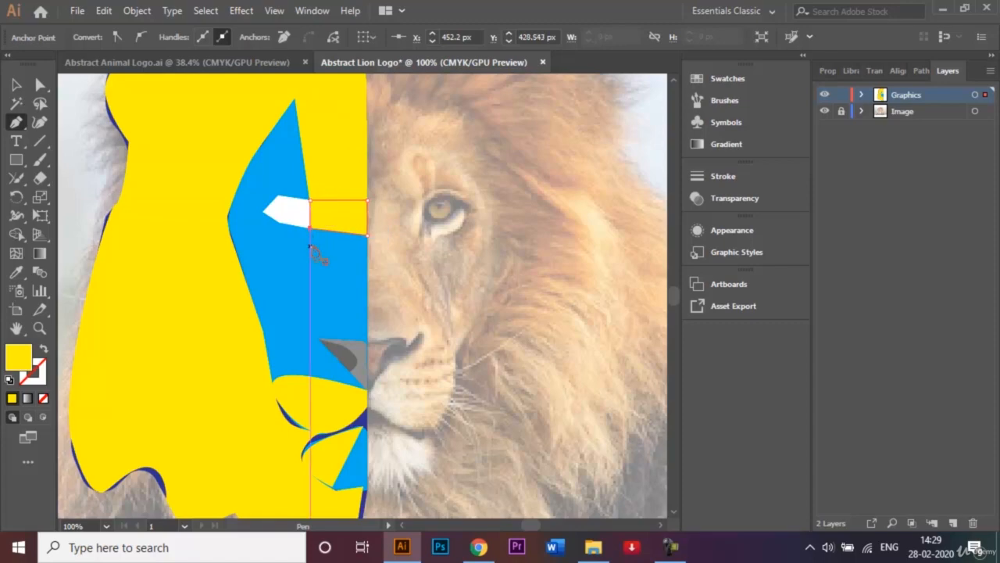
Start a yellow facet along the eye's outer lower edge, down to the face's outer edge and up that edge with a curve
left_click(265, 211)
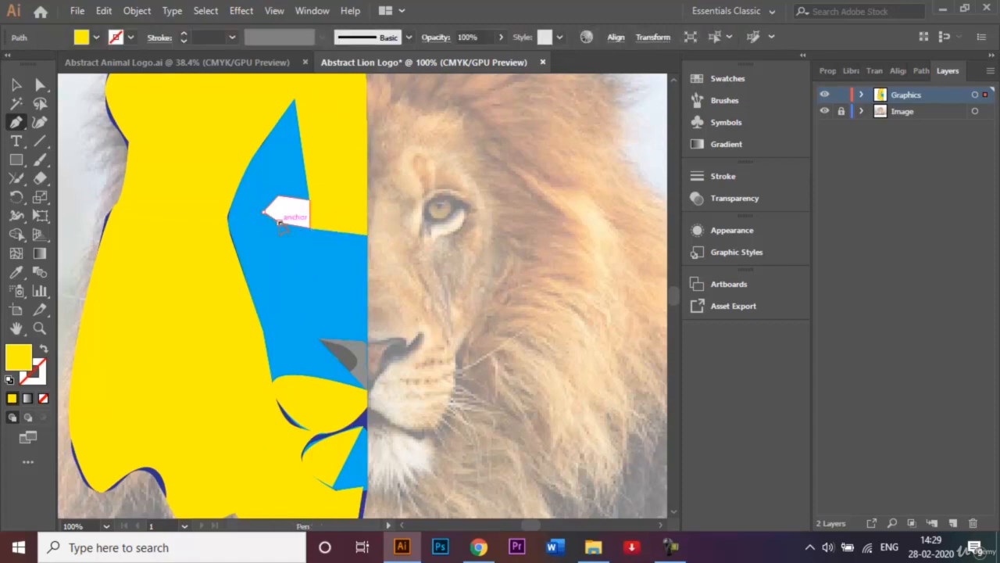
left_click(279, 223)
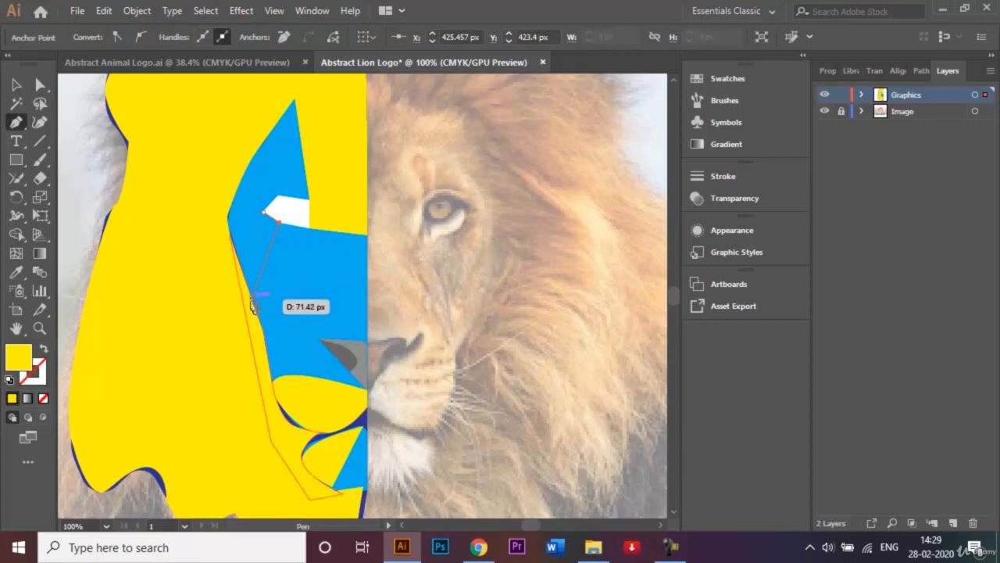
left_click(252, 299)
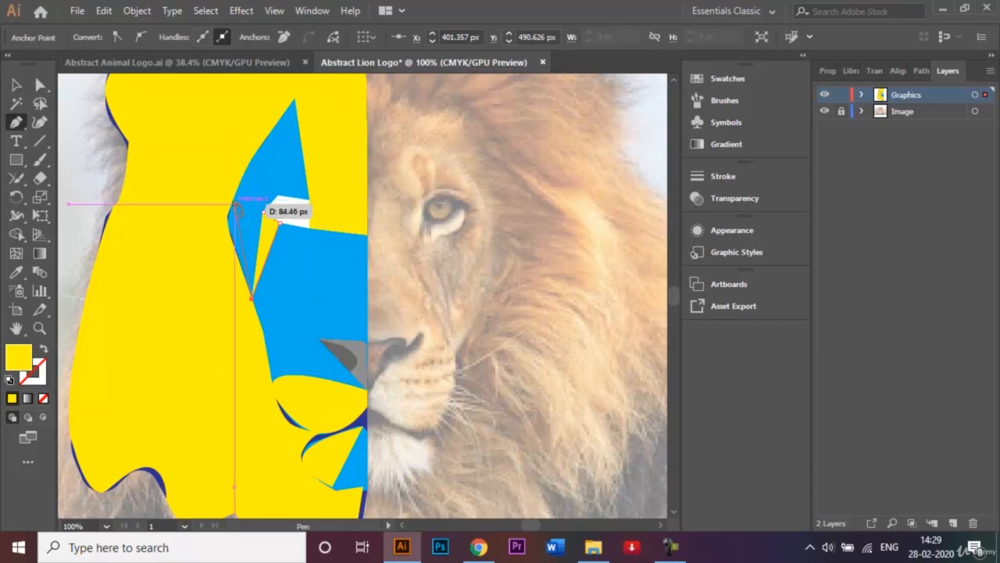
key("ctrl+equal")
key("ctrl+equal")
key("ctrl+equal")
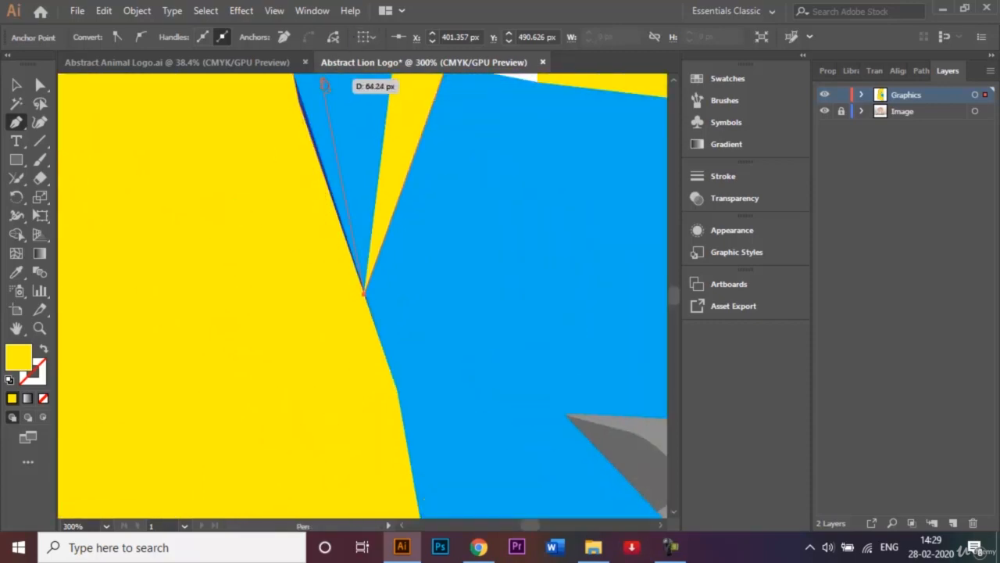
left_click(303, 97)
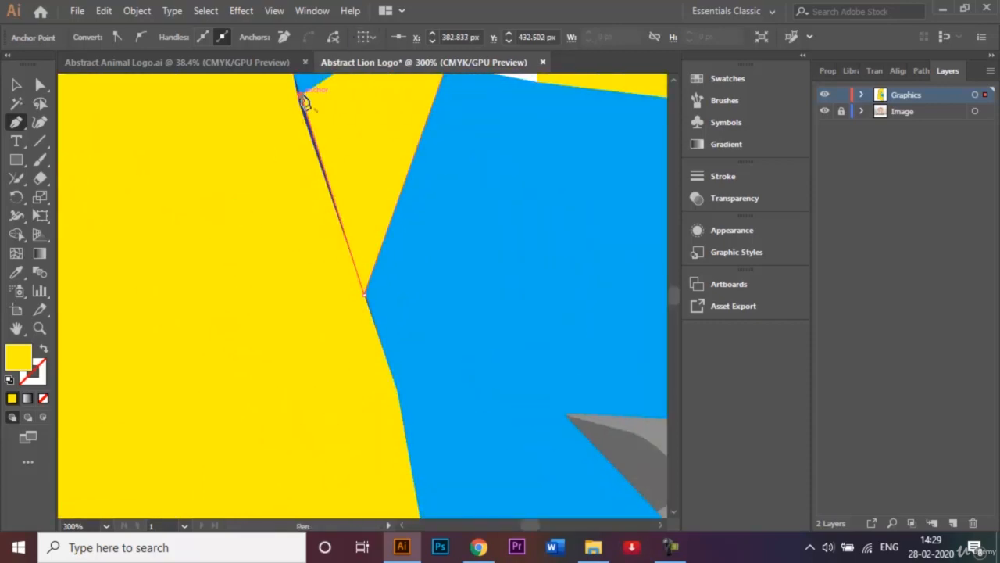
scroll(674, 86, "up", 2)
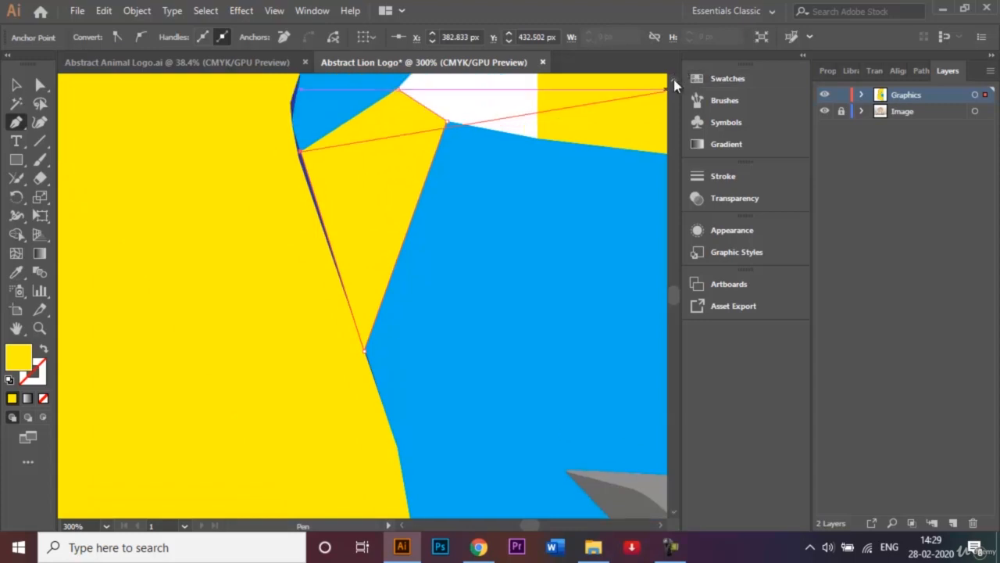
scroll(676, 86, "up", 8)
mouse_move(371, 155)
left_mouse_down()
mouse_move(360, 201)
mouse_move(324, 255)
mouse_move(373, 144)
left_mouse_up()
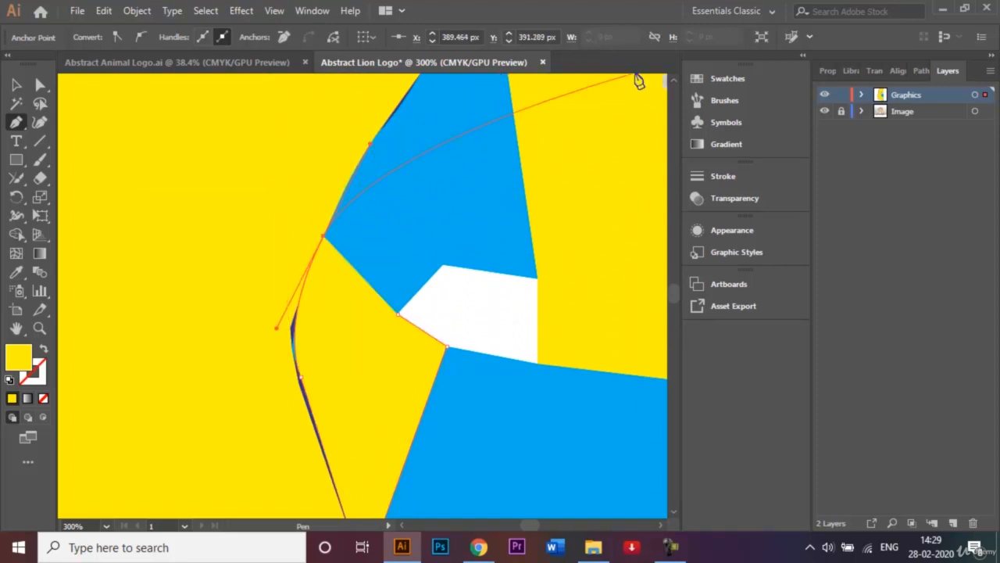
Complete the eye-side facet through the face's peak and the eye's inner upper corner, closing it above the eye at the outer corner
scroll(673, 78, "up", 5)
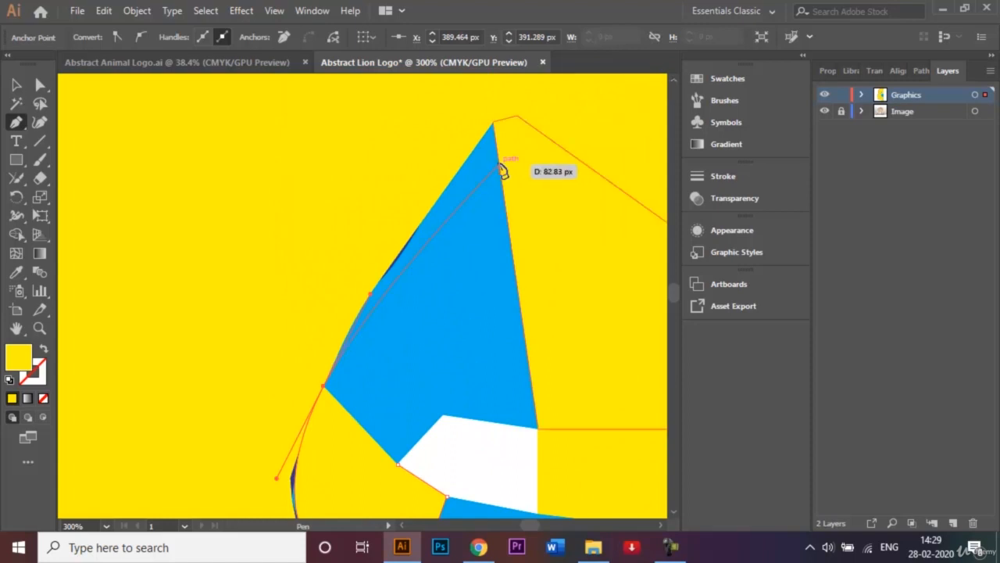
left_click(493, 125)
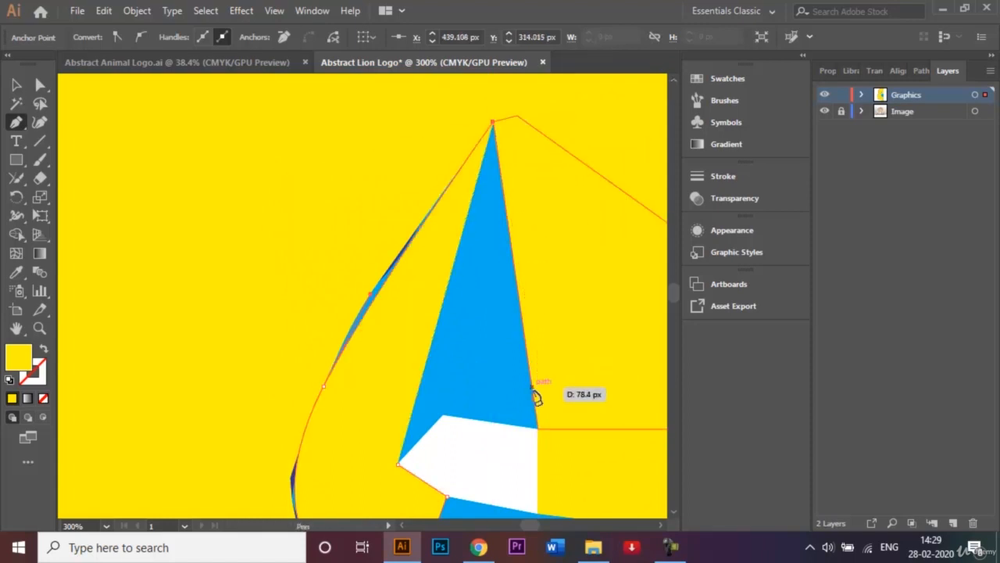
left_click(537, 430)
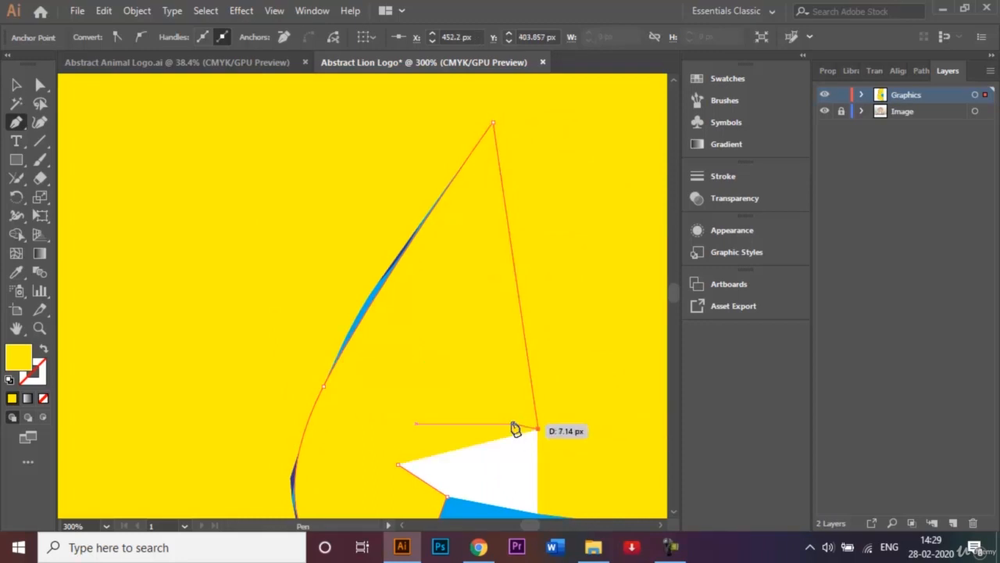
left_click(448, 401)
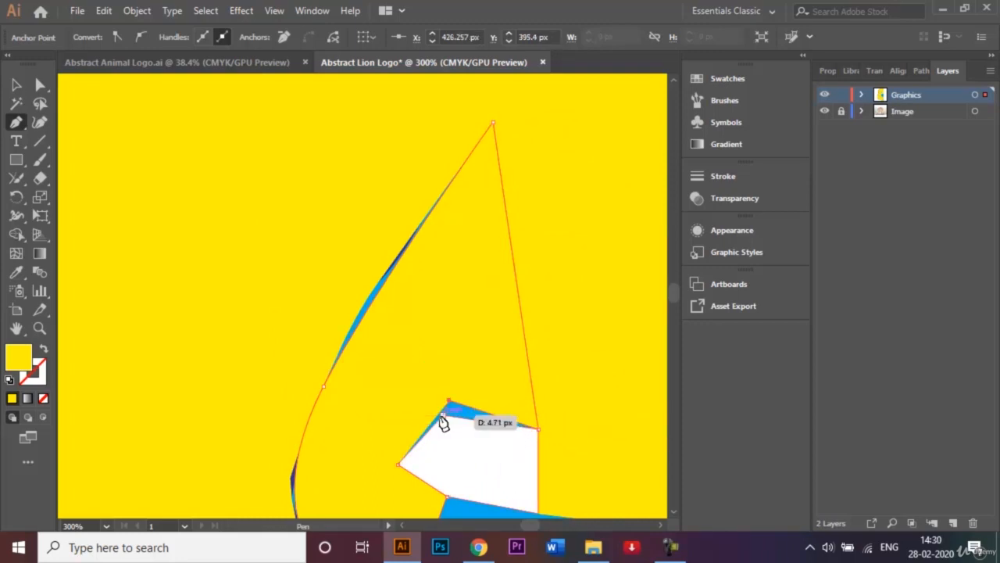
left_click(398, 464)
Bend the eye-side yellow facet's edge above the white eye into a curve following the eye's upper edge, using the Anchor Point tool
left_click(40, 86)
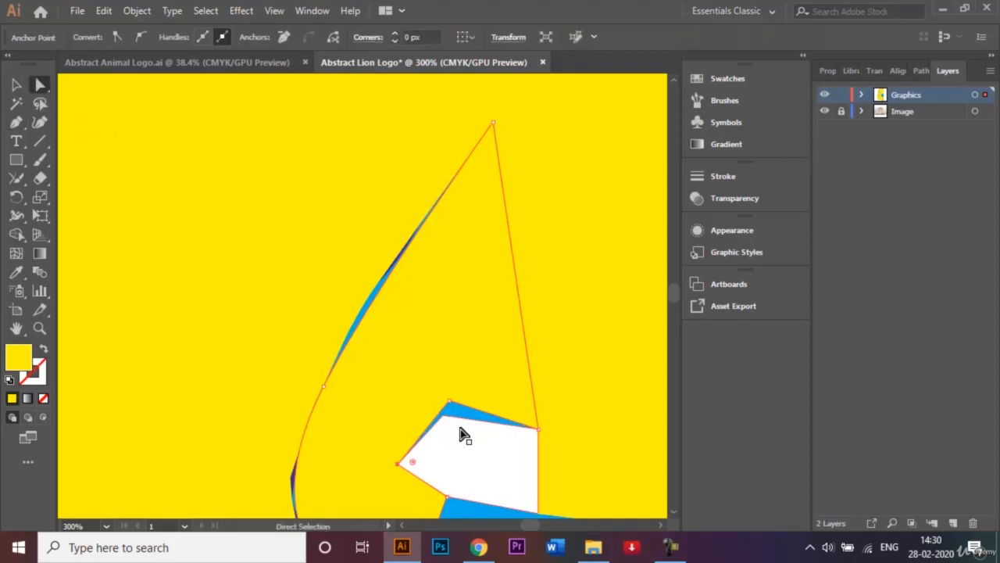
left_click(16, 124)
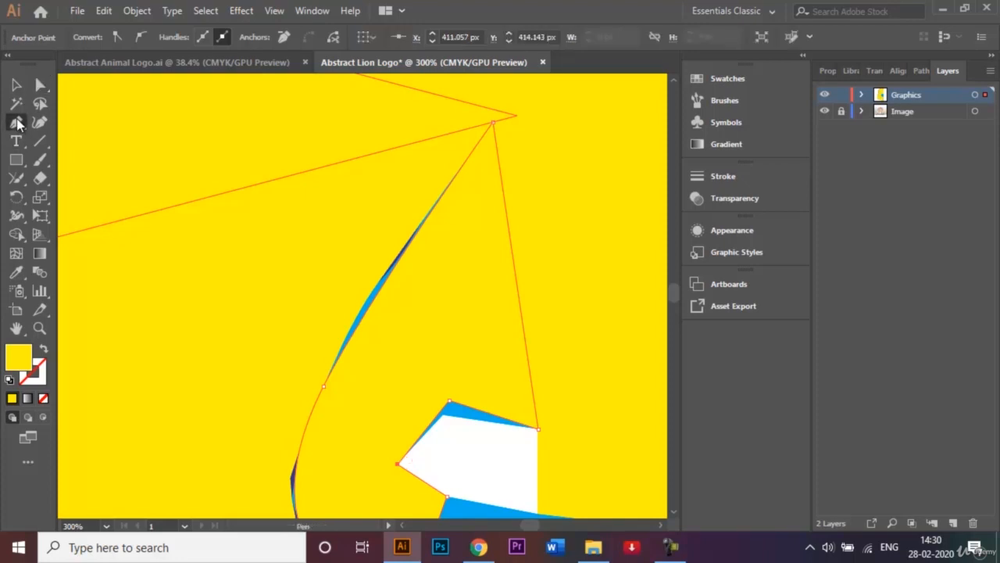
left_click(79, 179)
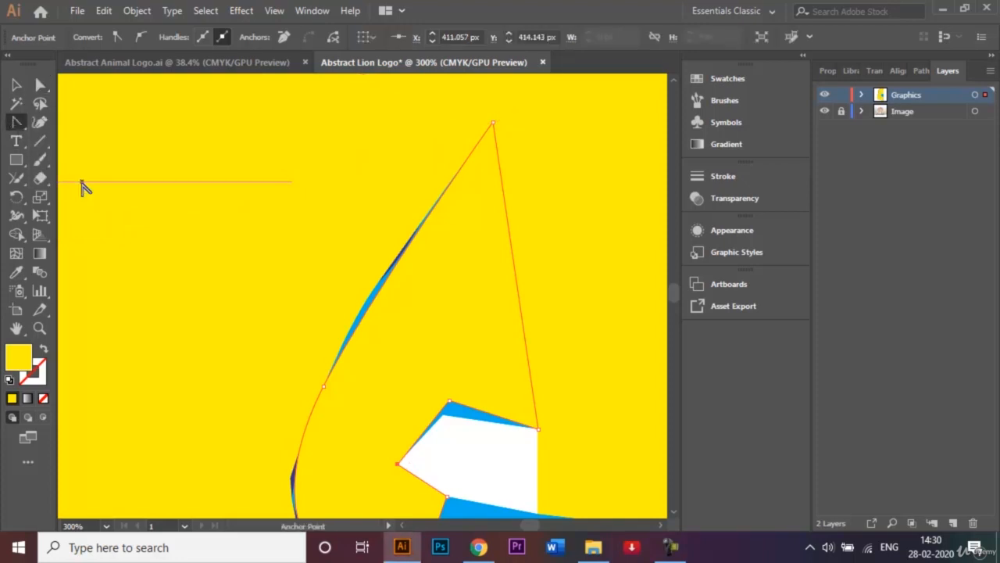
left_click(475, 423)
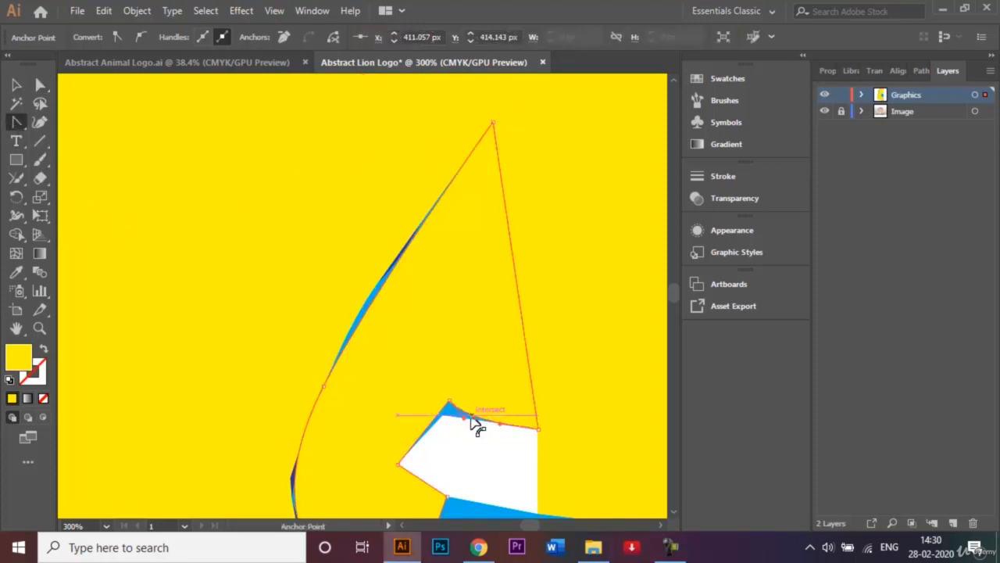
mouse_move(449, 401)
left_mouse_down()
mouse_move(469, 336)
mouse_move(451, 389)
left_mouse_up()
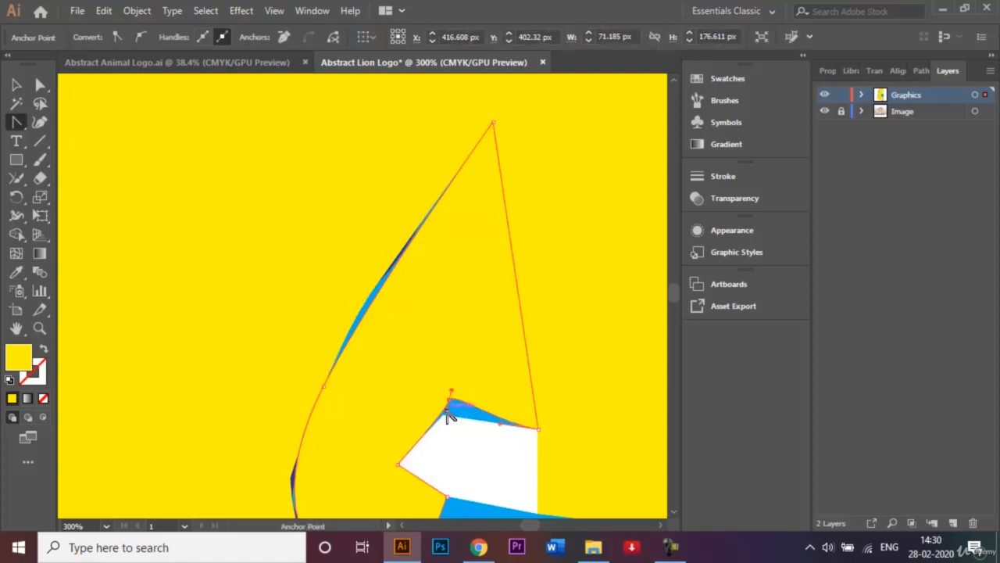
Move the yellow facet's corner point above the eye onto the white eye's upper corner
left_click(41, 85)
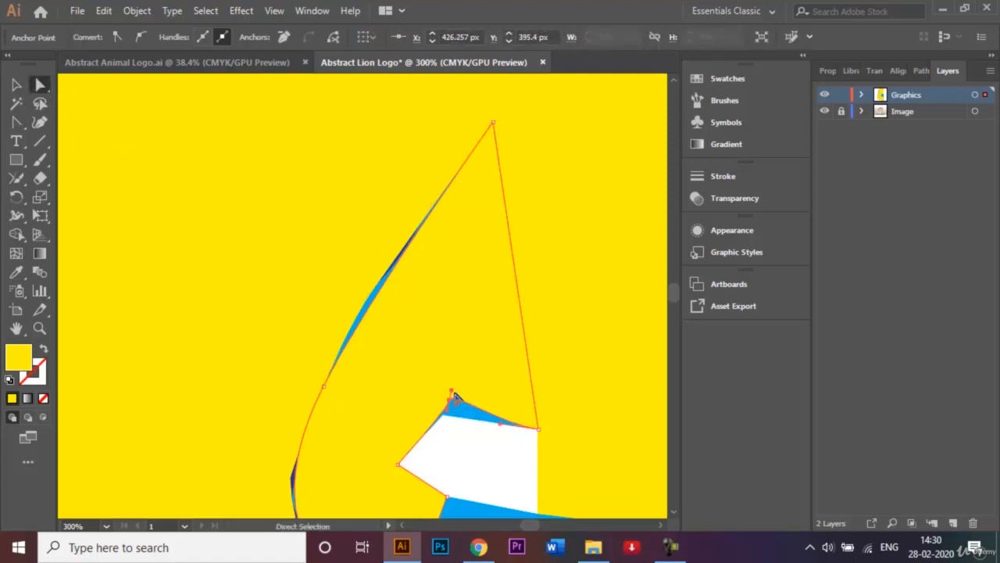
left_click(450, 401)
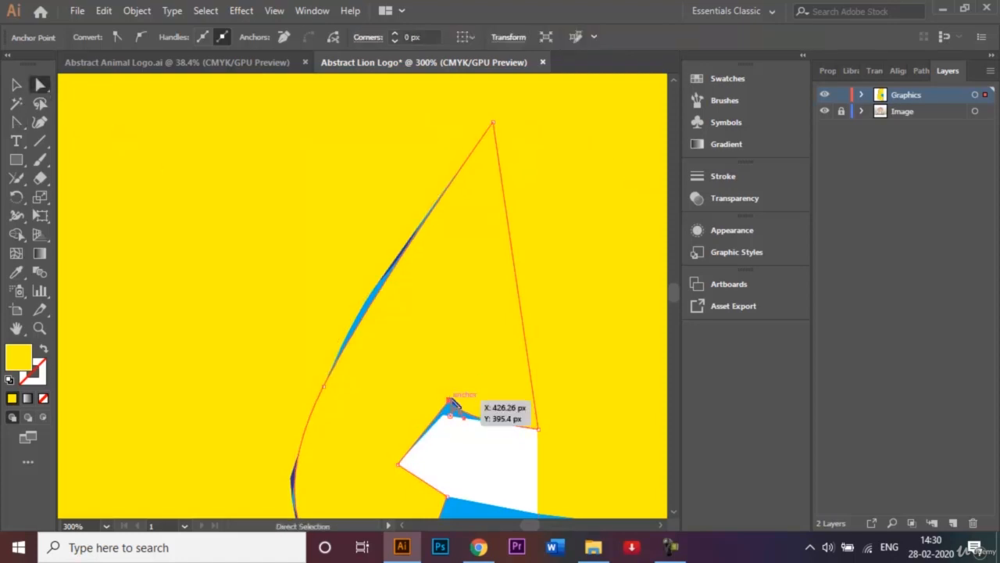
left_click_drag(451, 403, 444, 418)
key("v")
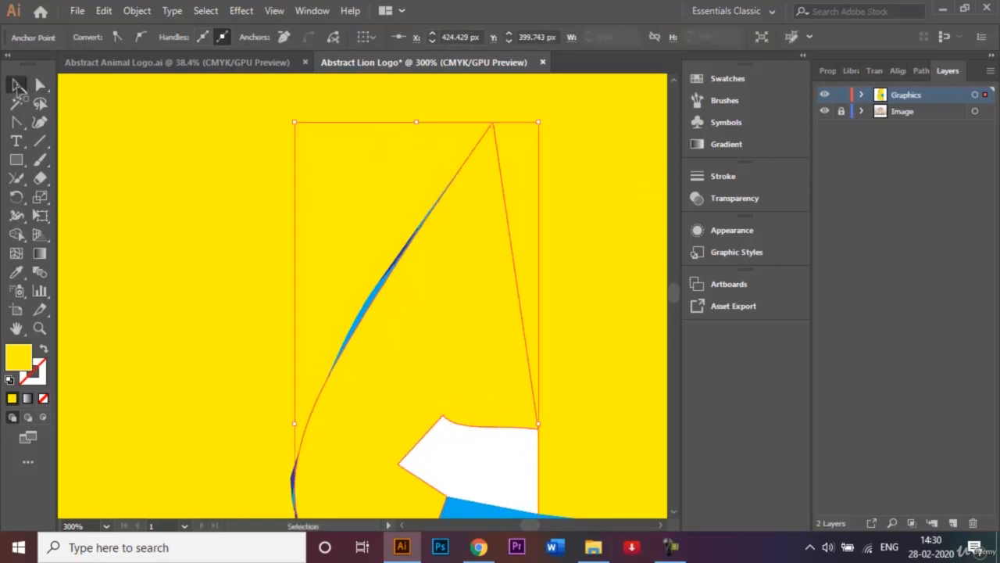
Bring the white eye shape to the front of the yellow facets
left_click(464, 444)
right_click(463, 440)
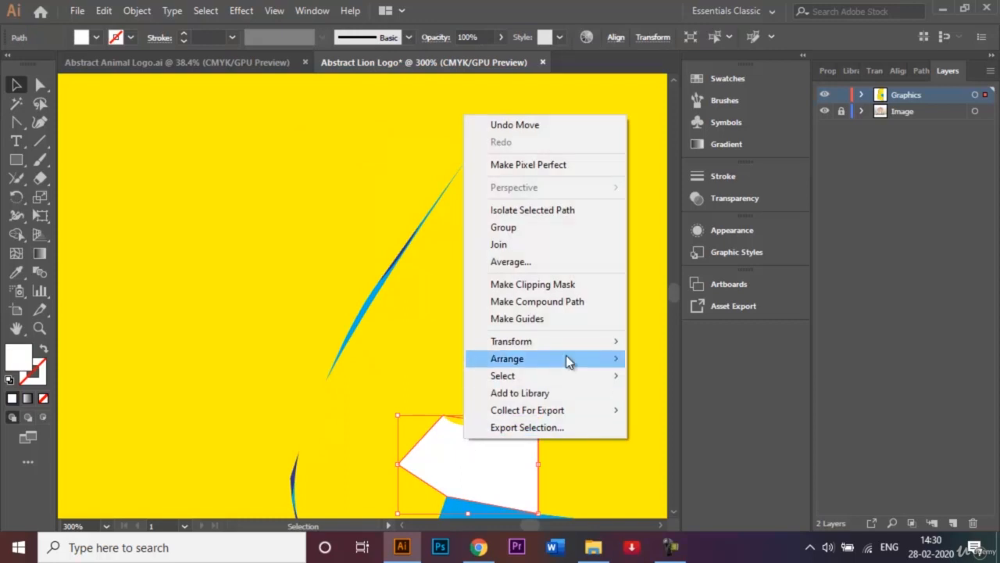
mouse_move(571, 360)
left_click(675, 360)
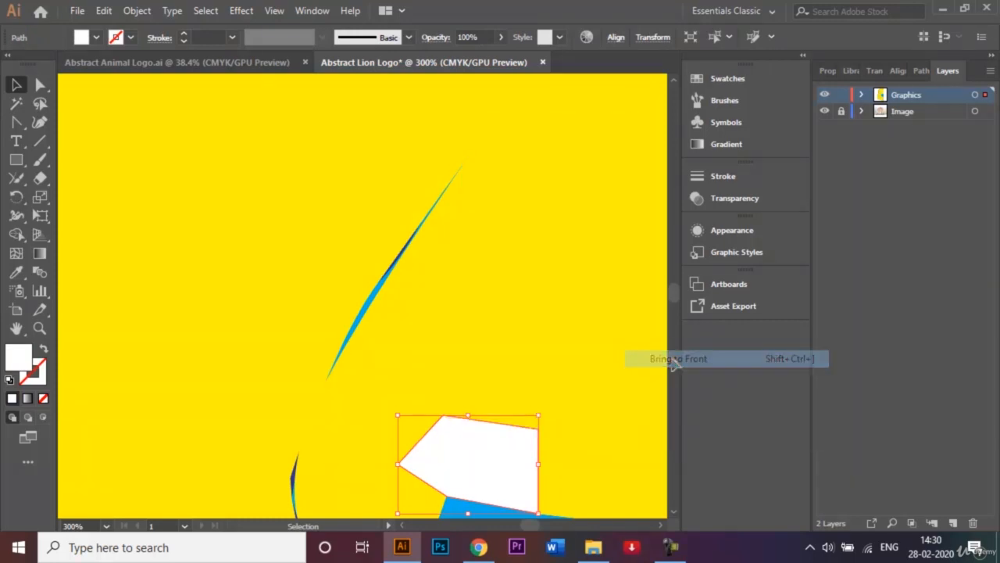
Curve the eye-side facet's outer edge above and below its middle point to follow the blue face's outline
left_click(478, 323)
left_click(21, 122)
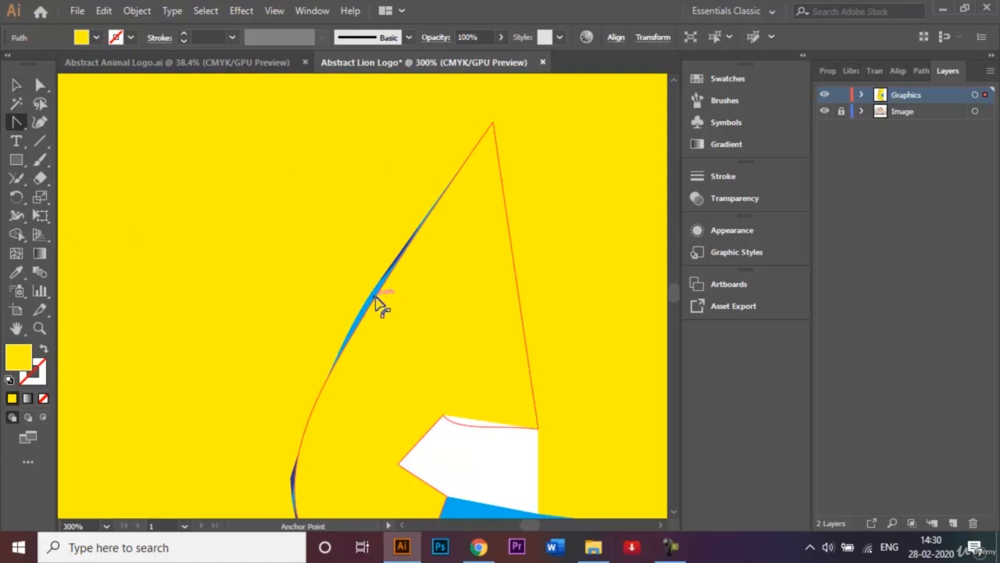
left_click_drag(376, 302, 370, 301)
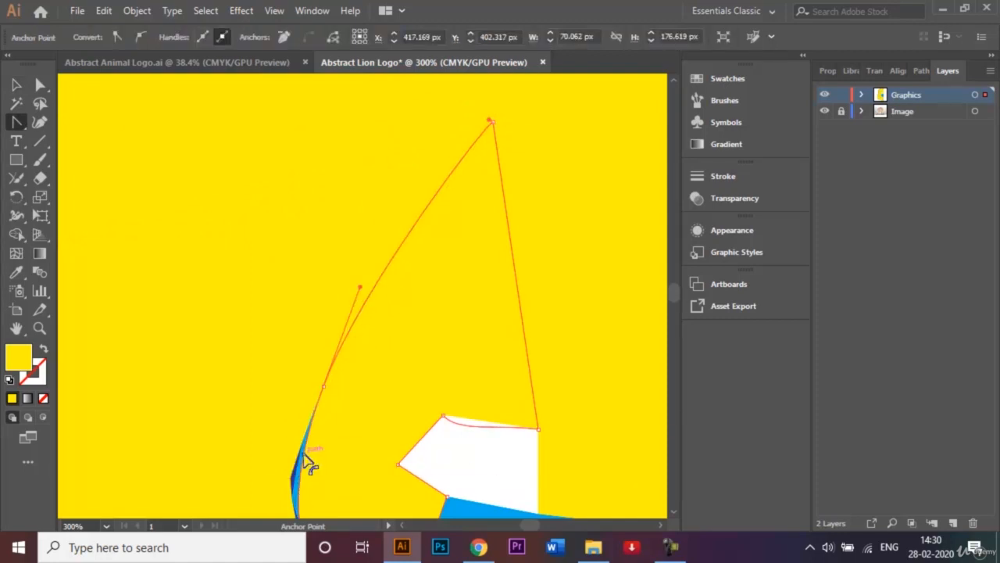
left_click_drag(307, 460, 304, 463)
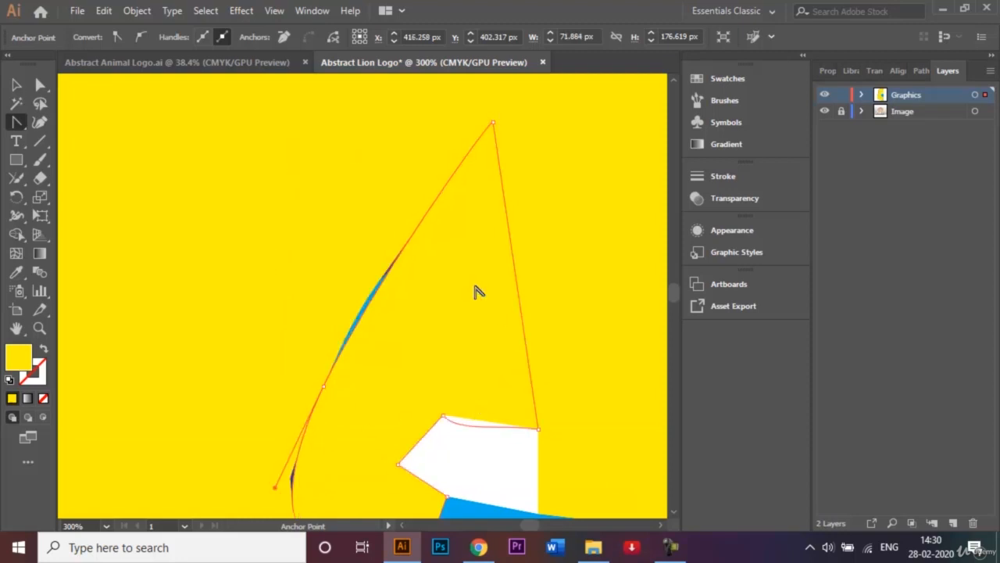
left_click(10, 86)
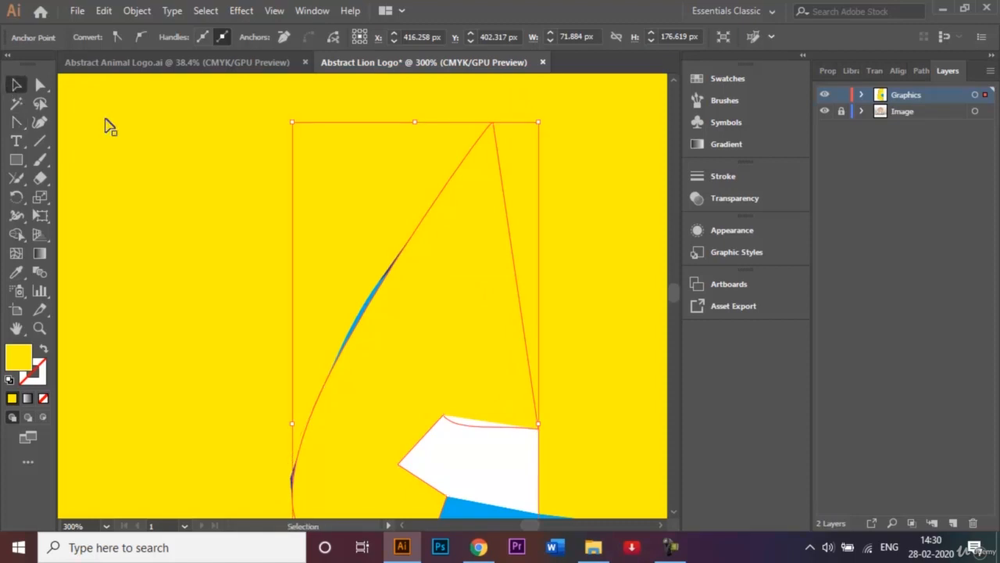
Draw a four-sided yellow nose-bridge facet from beside the eye's inner lower corner to the nose's upper edge, the centre line and back
left_click(674, 513)
left_click(675, 515)
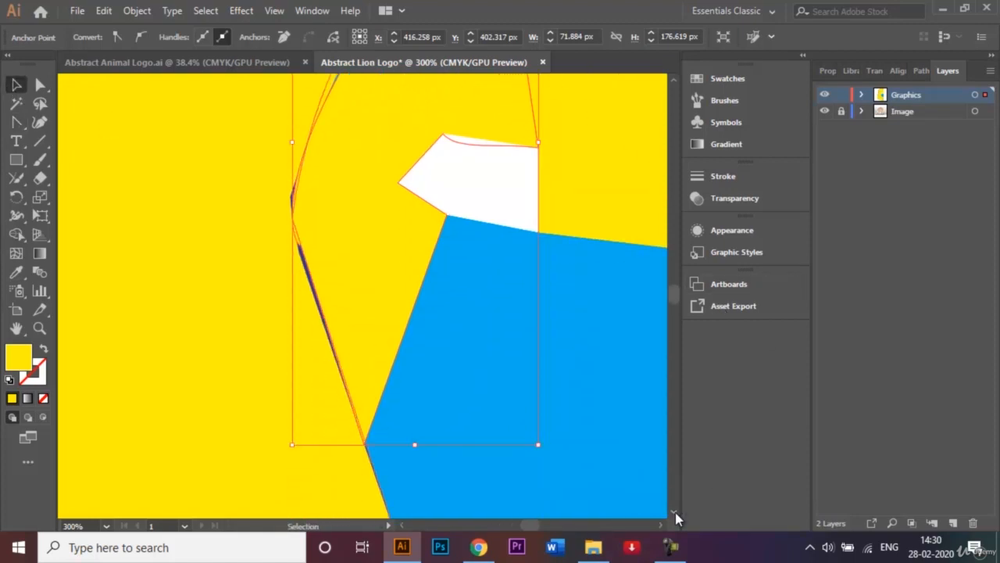
key("ctrl+minus")
key("ctrl+minus")
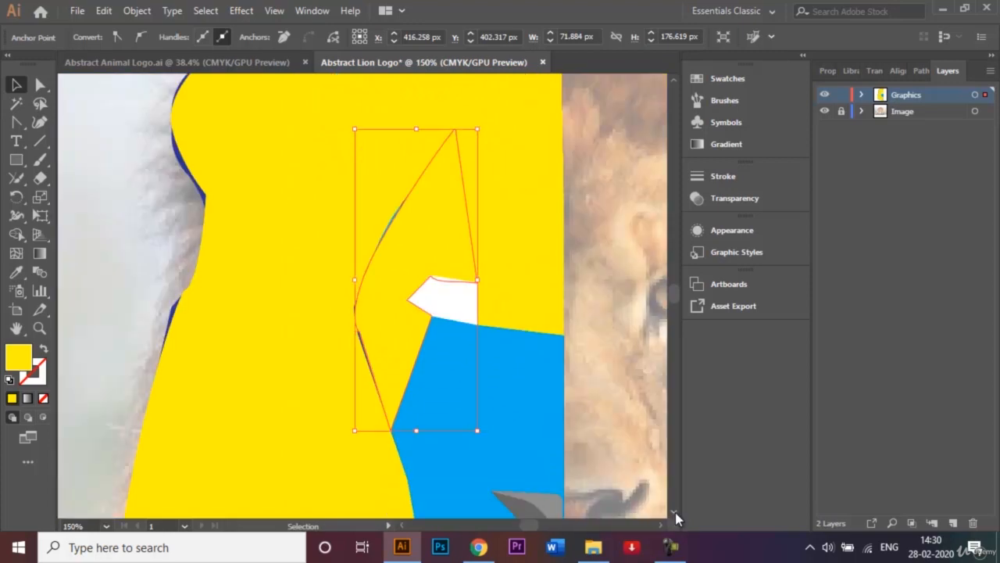
left_click(16, 122)
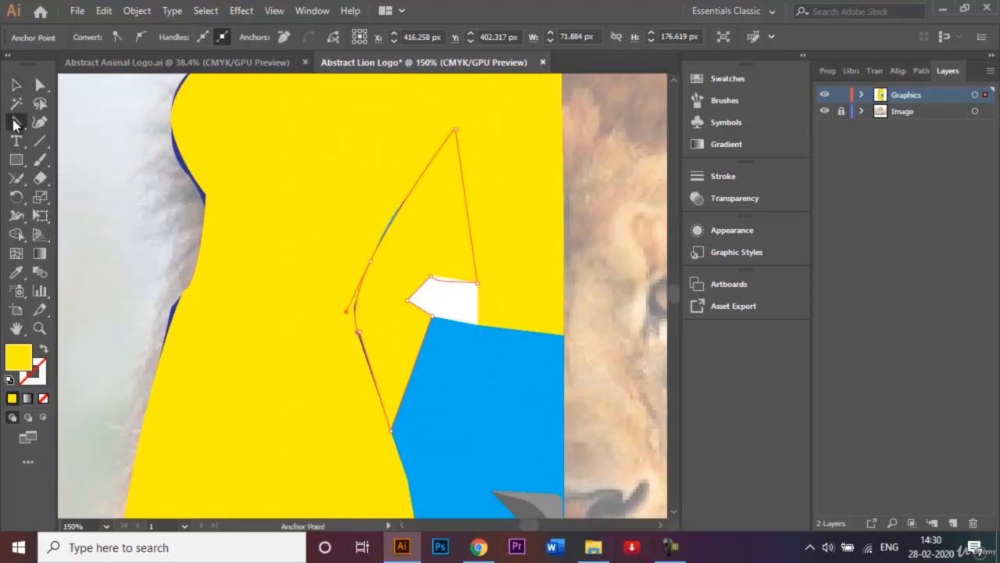
left_click_drag(16, 123, 58, 123)
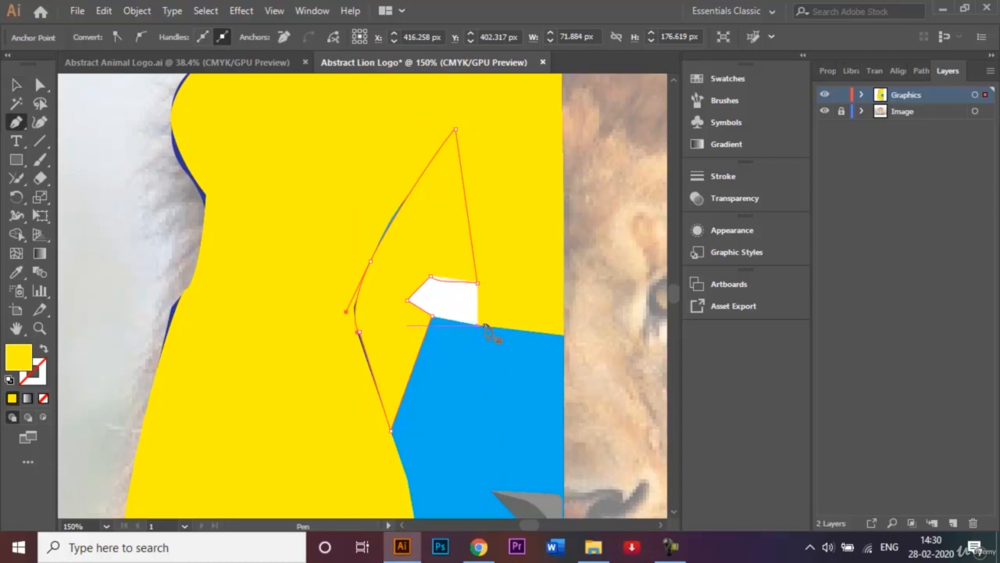
left_click(485, 326)
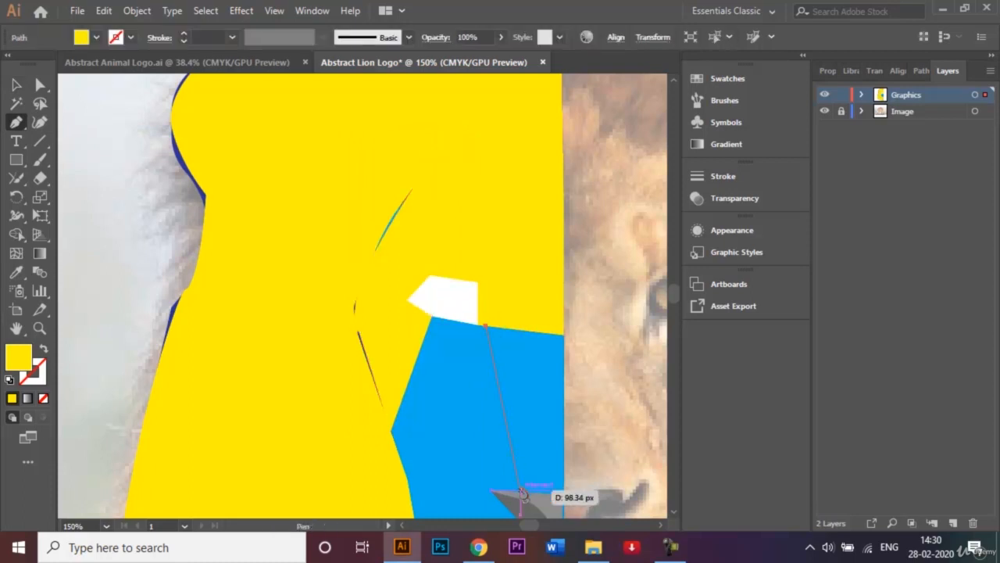
left_click(520, 490)
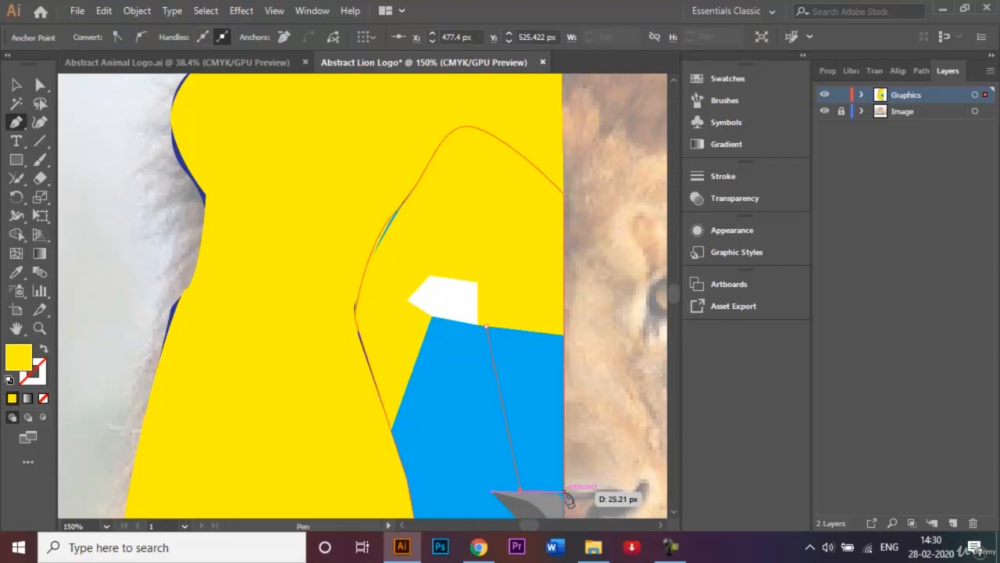
left_click(564, 494)
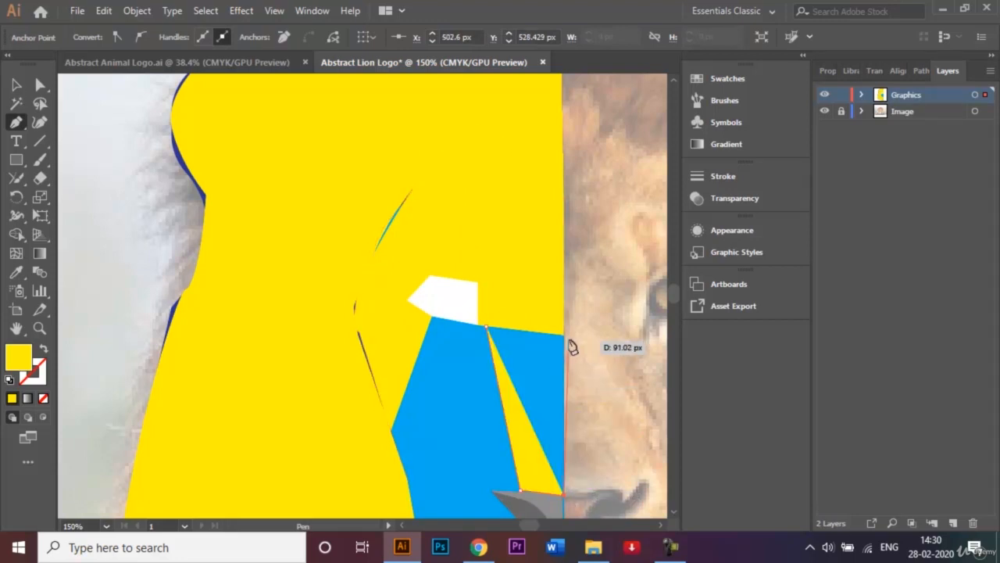
left_click(563, 333)
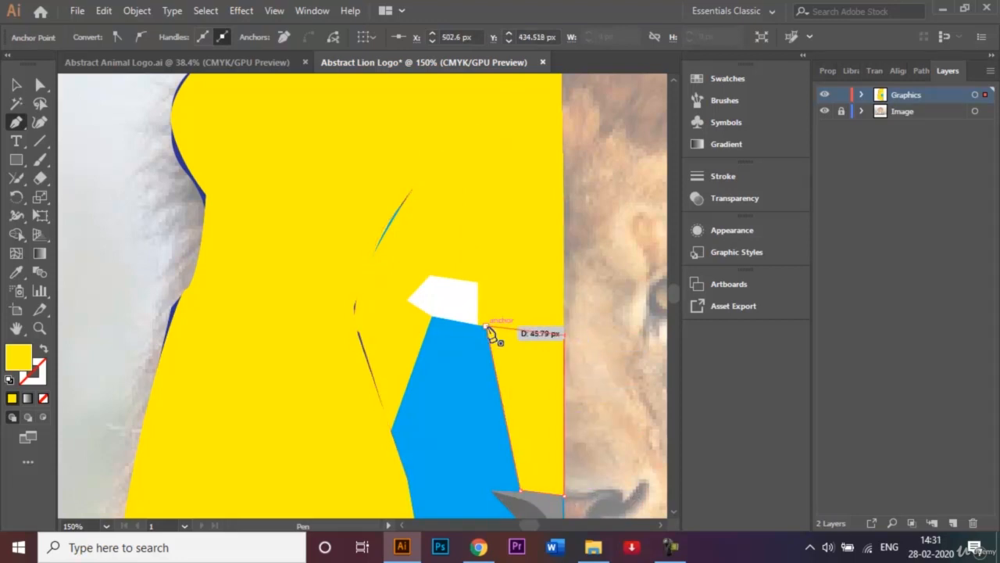
left_click(486, 327)
Draw a yellow facet from the eye's lower corner to the nose's outer corner, along its top and up the nose-bridge facet's edge
left_click(431, 315)
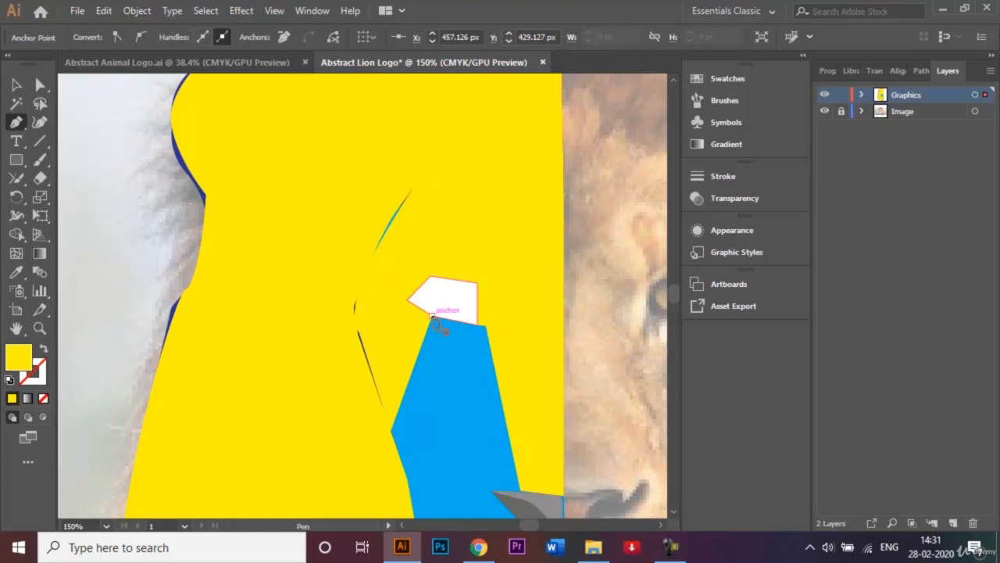
left_click(491, 491)
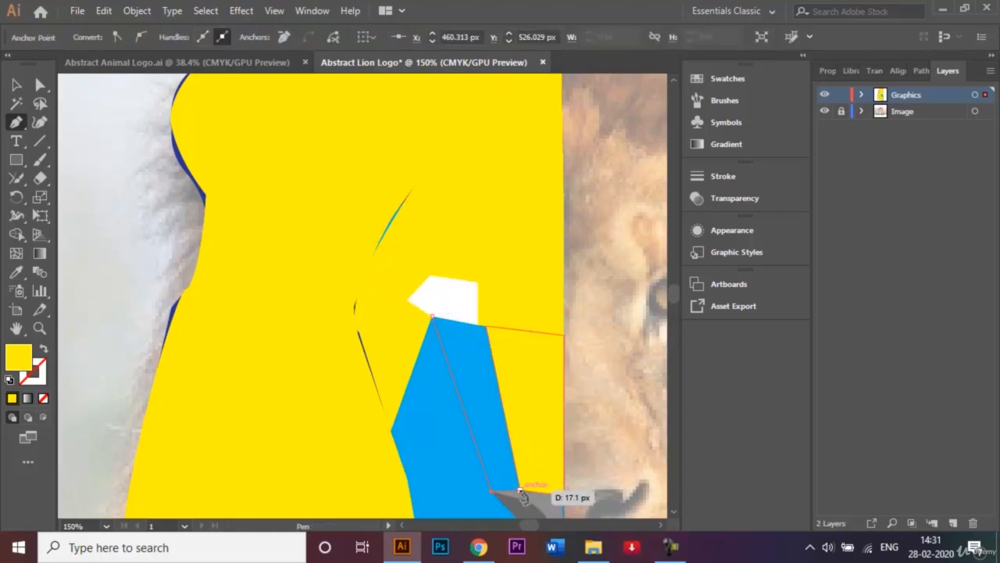
left_click(518, 490)
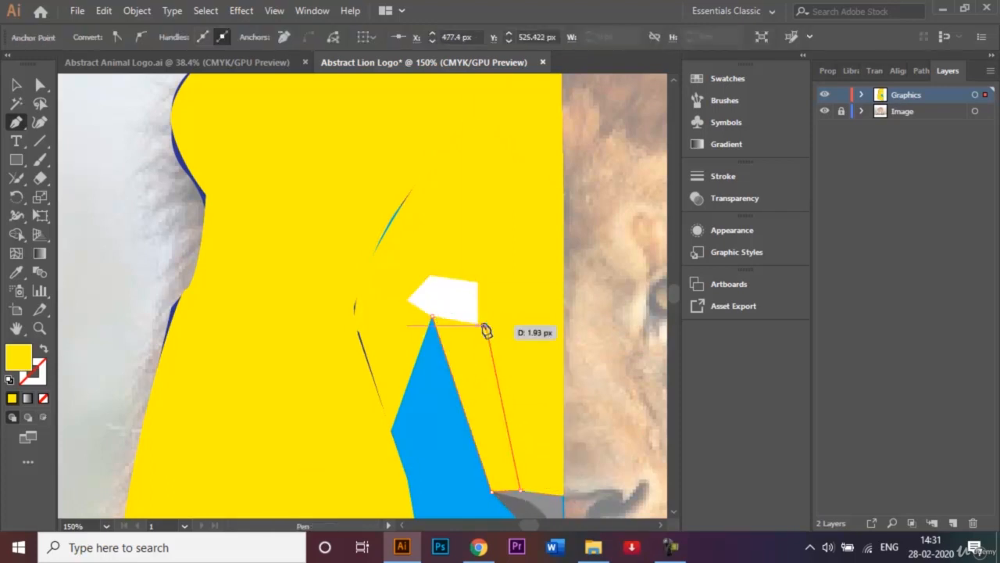
left_click(432, 317)
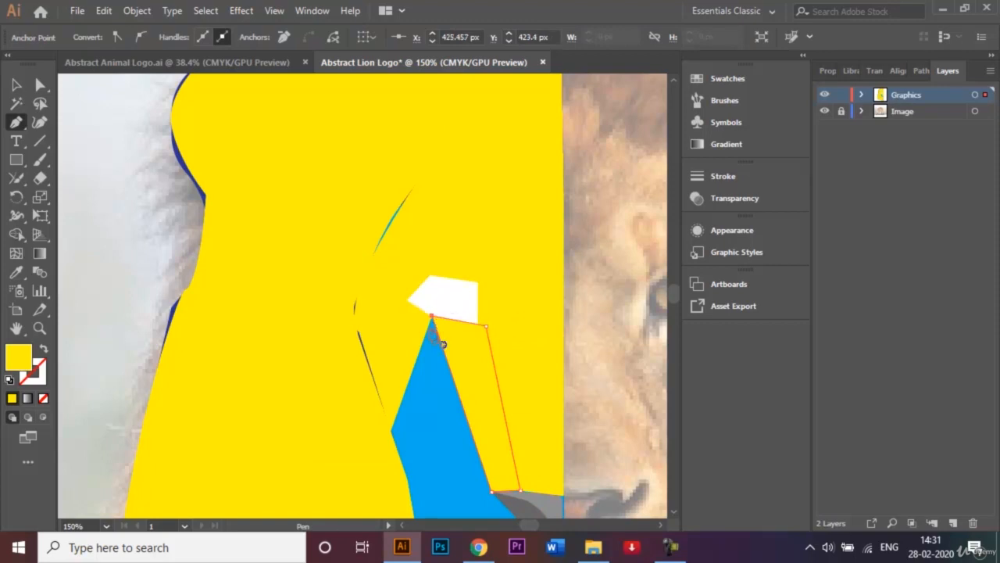
Draw a triangular yellow cheek facet joining the face's outer corner, the nose's outer corner and the eye's lower corner
left_click(391, 432)
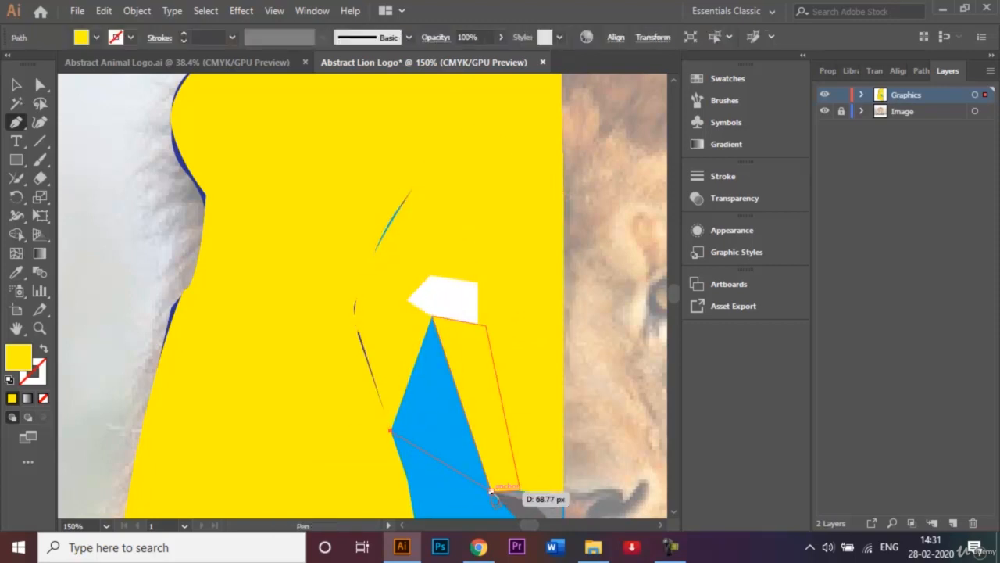
left_click(492, 491)
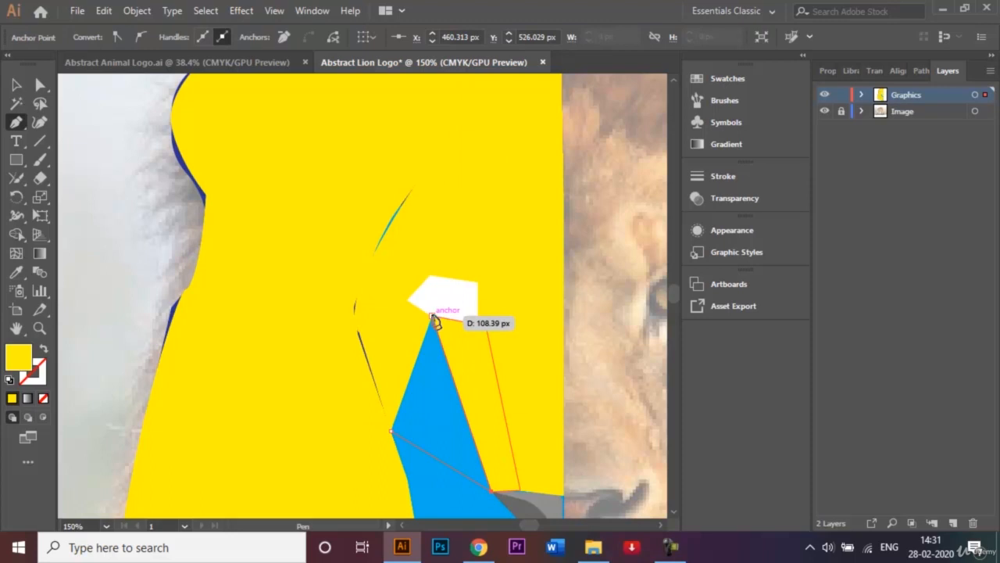
left_click(432, 317)
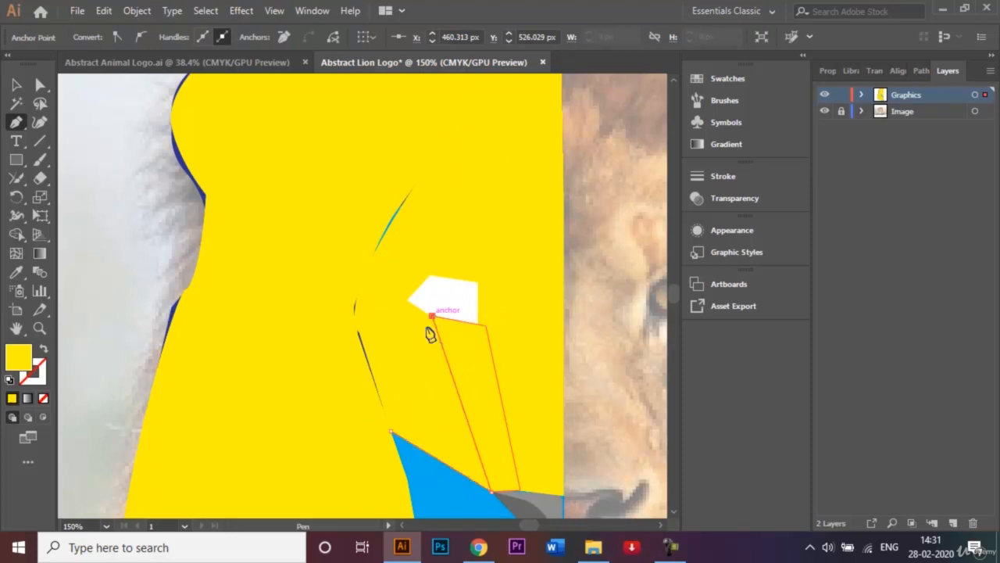
left_click(390, 432)
Draw a narrow yellow facet from the muzzle's outer corner to the cheek triangle's lower edge, along it and down the face's outer edge
scroll(677, 516, "down", 5)
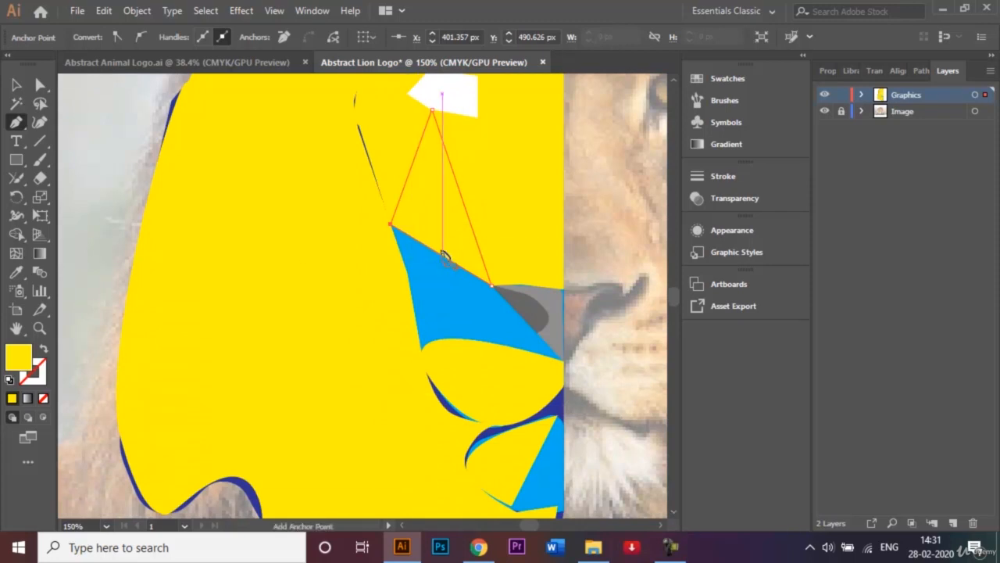
left_click(442, 255)
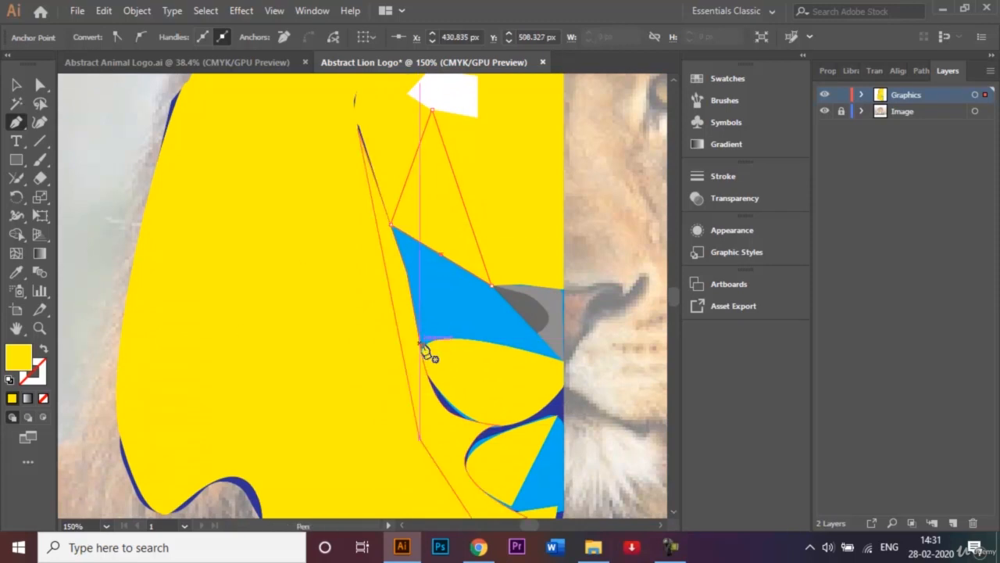
left_click(421, 348)
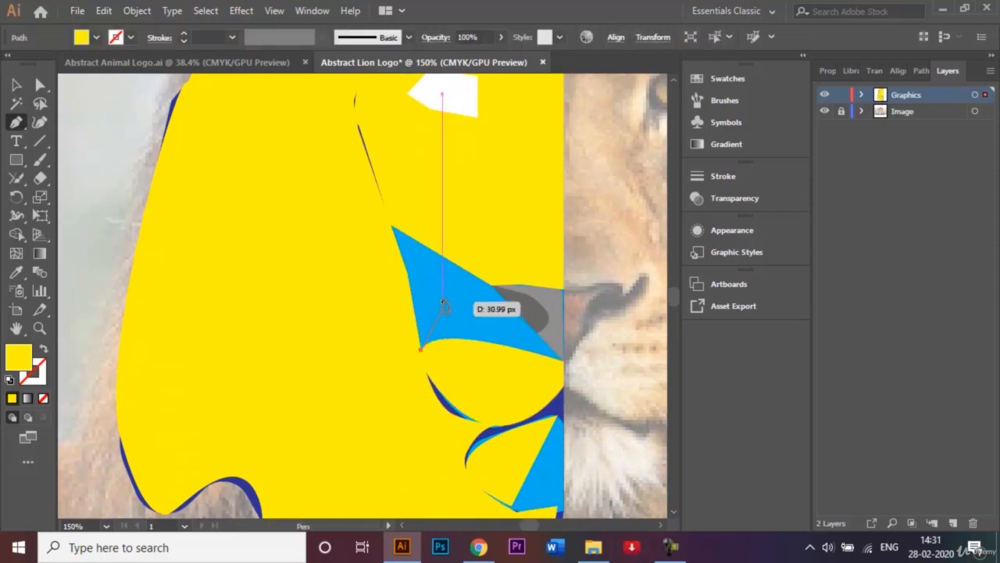
left_click(432, 250)
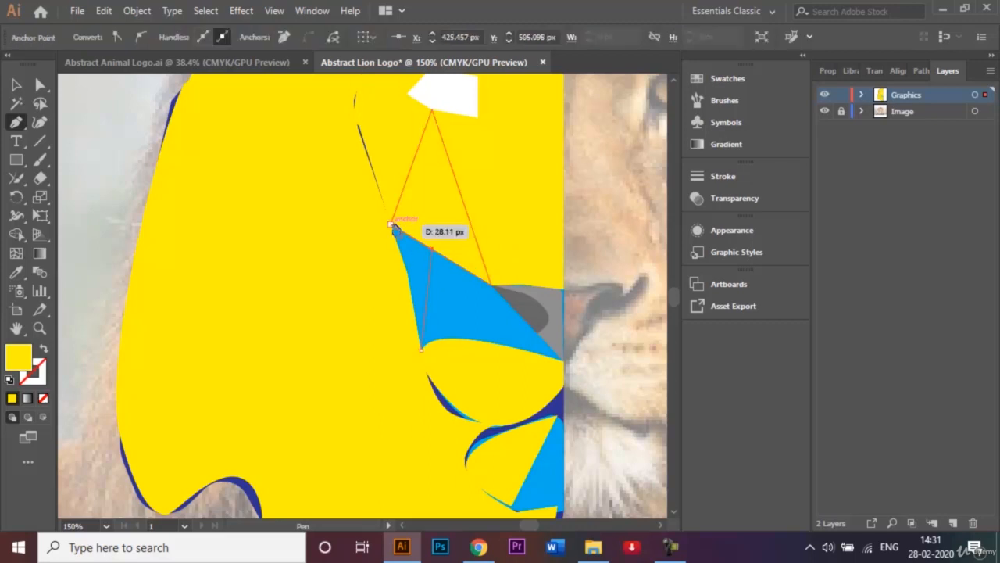
left_click(391, 224)
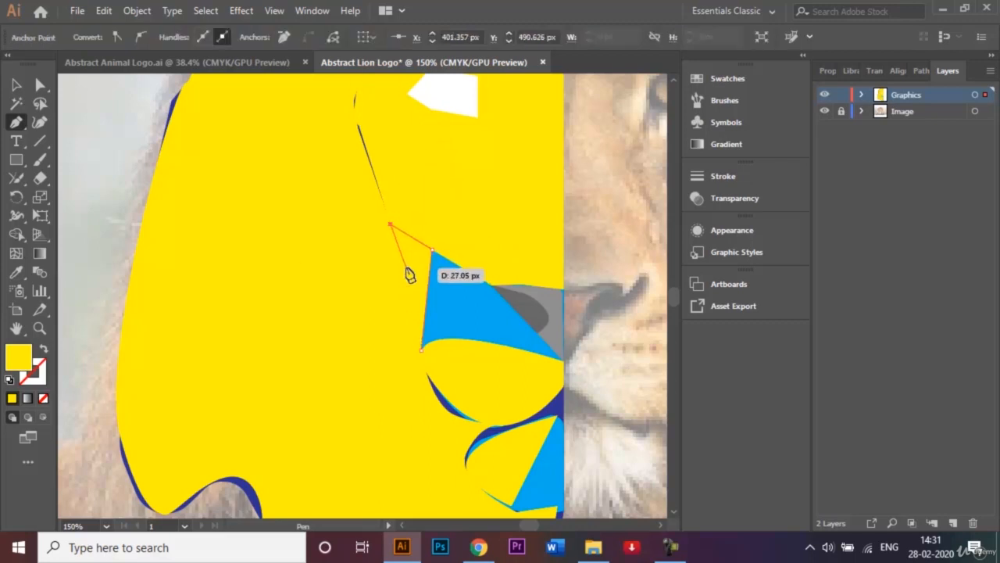
left_click(404, 262)
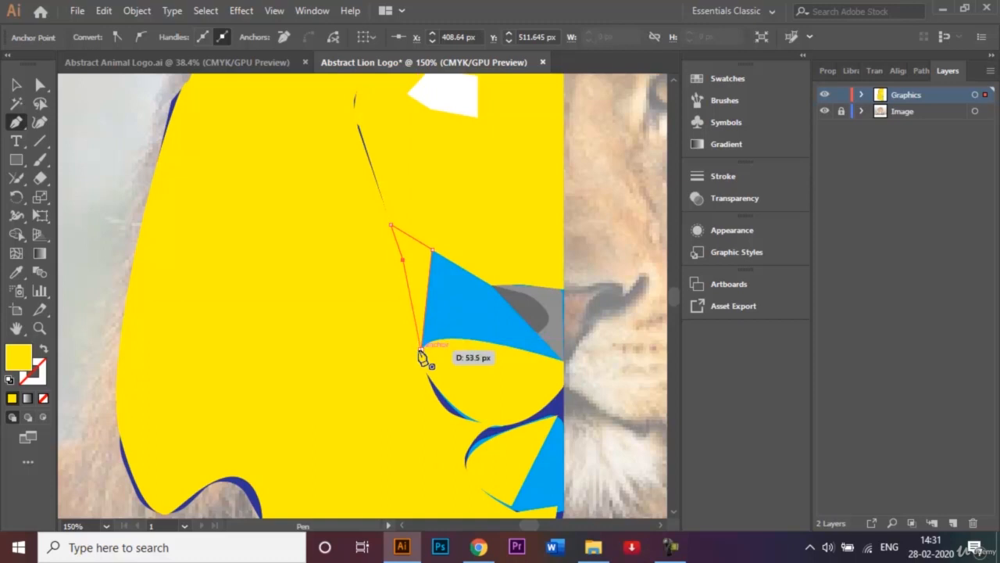
Draw a yellow facet from the nose-bridge facets' lower edge to the muzzle's outer corner, along its curved top and up to the nose's outer corner
left_click(455, 261)
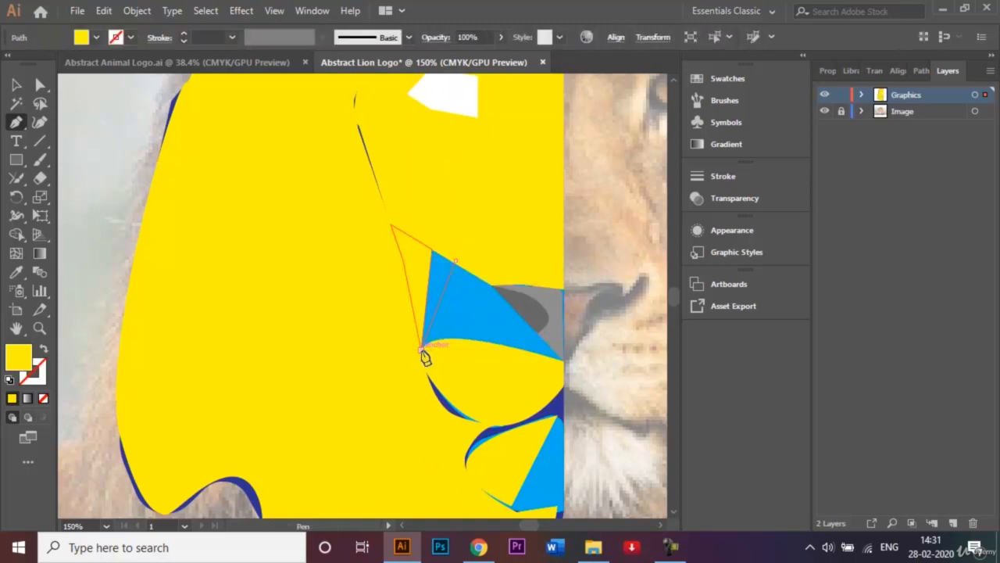
left_click_drag(423, 354, 478, 347)
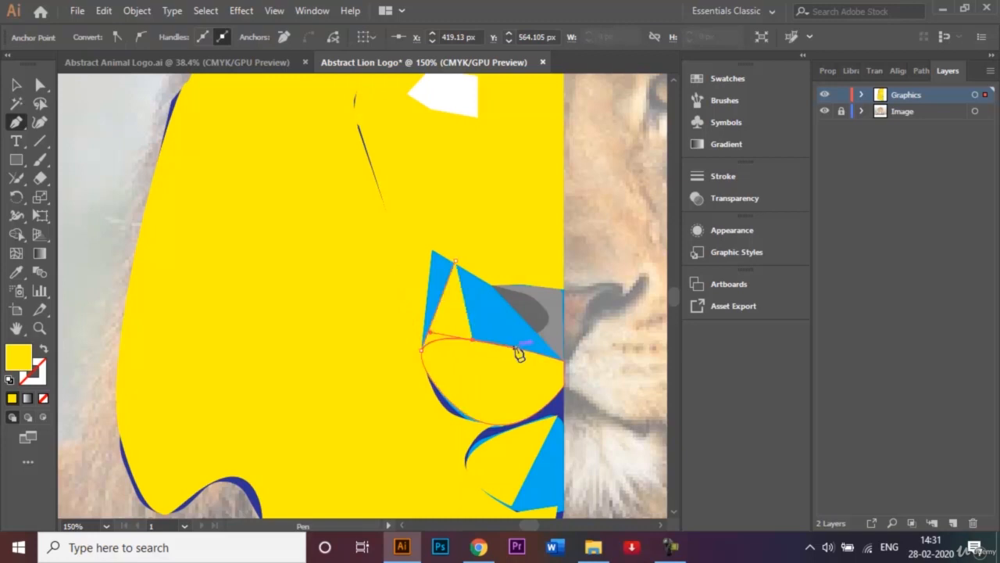
left_click_drag(563, 359, 564, 367)
left_click(564, 361)
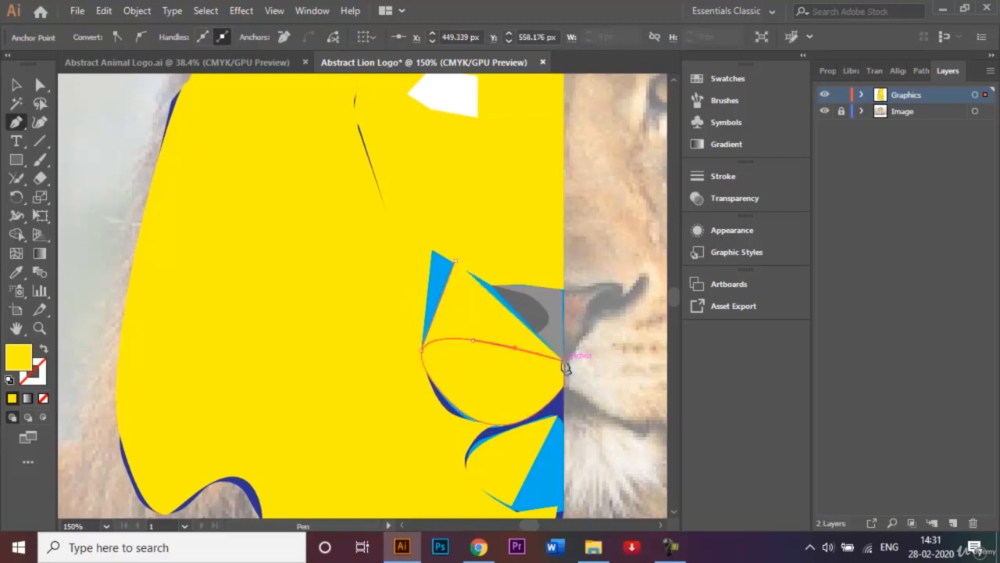
left_click(491, 285)
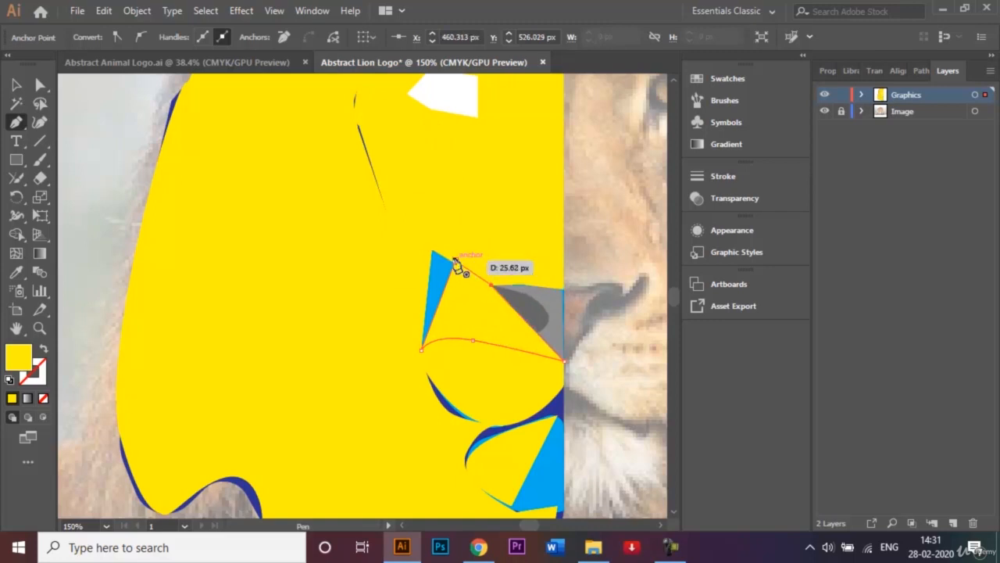
left_click(455, 260)
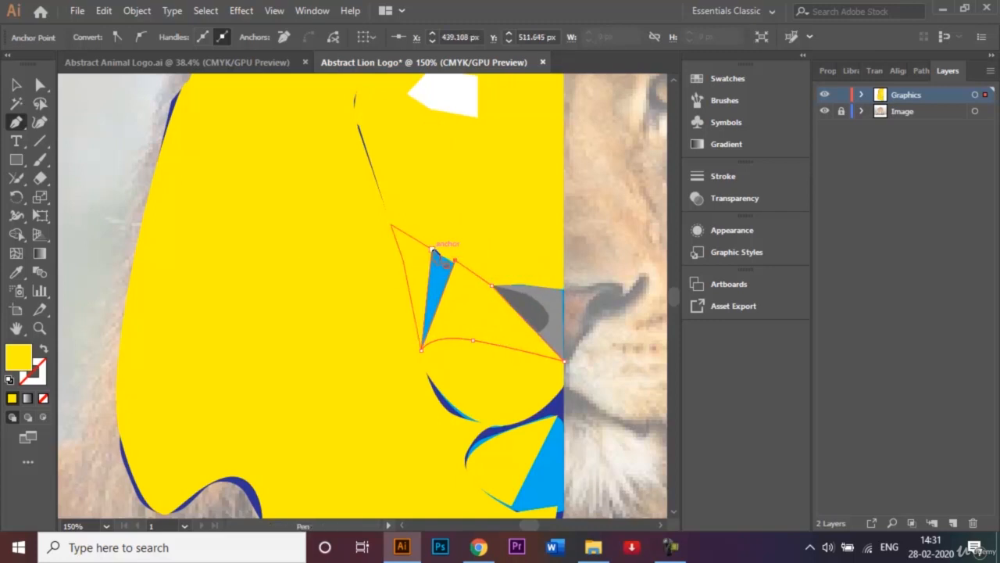
Draw a narrow triangular yellow facet in the blue gap between the outer cheek facet and the facet above the muzzle
left_click(432, 250)
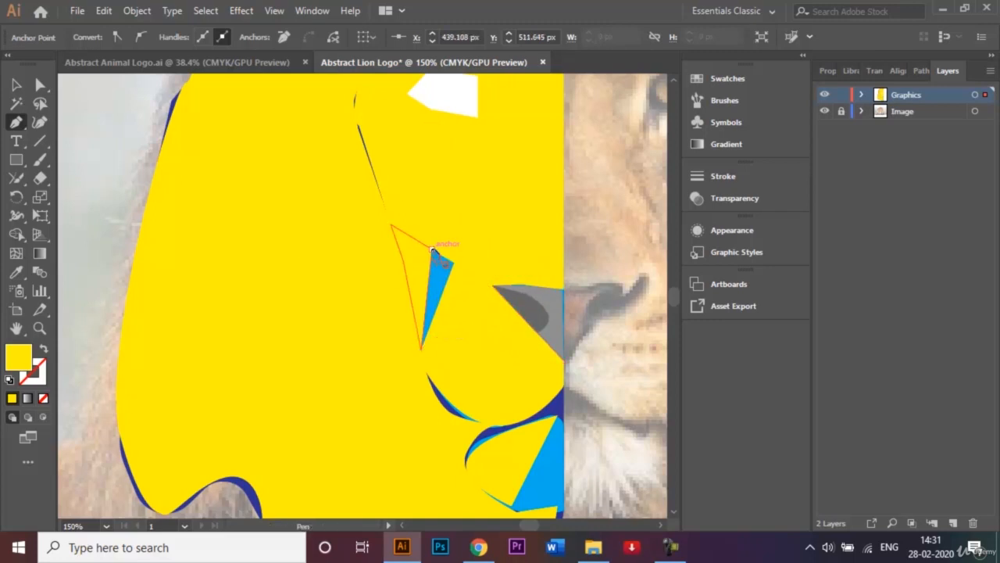
left_click(421, 346)
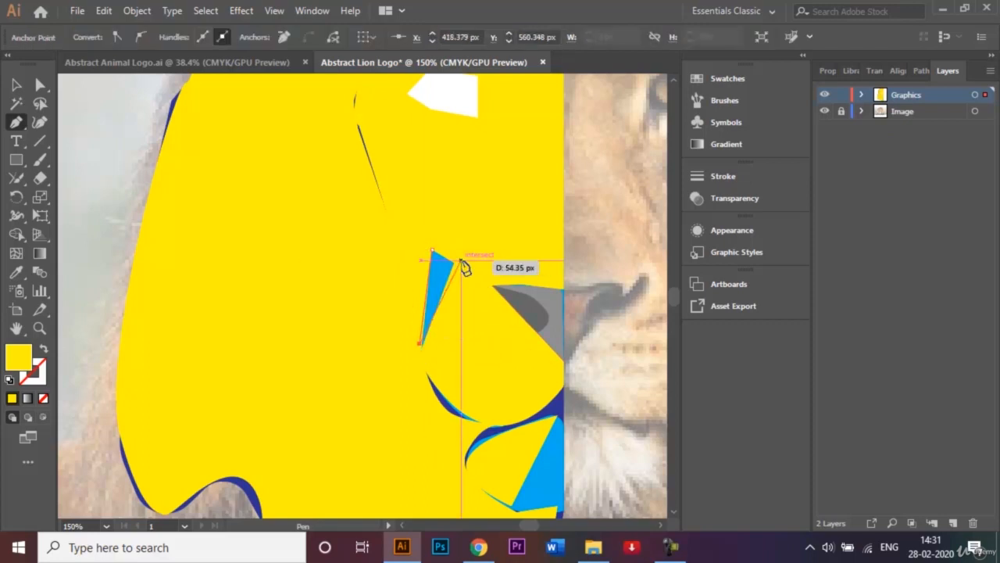
left_click(456, 261)
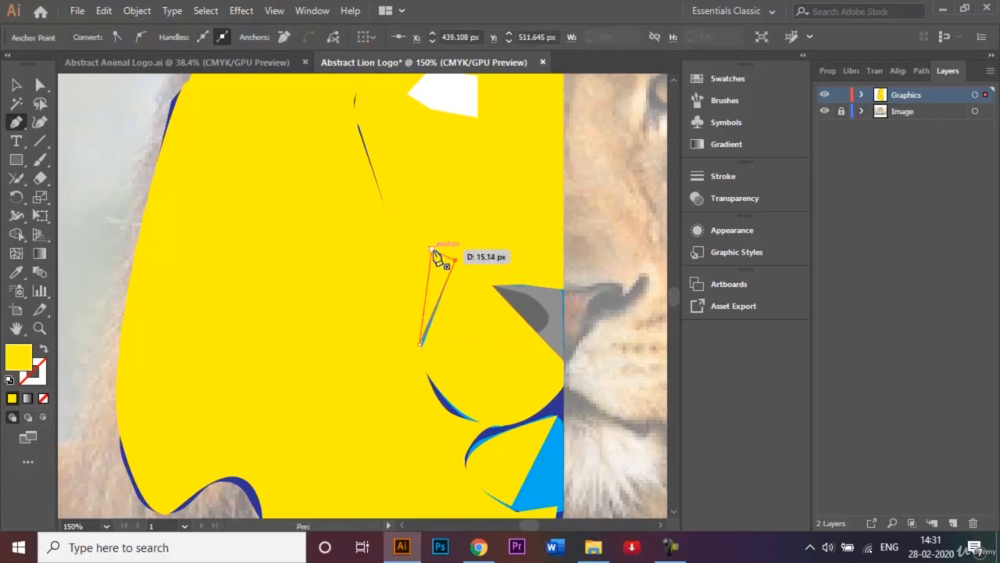
left_click(433, 250)
Move the narrow triangle's lower anchor point onto the muzzle's outer corner so the facet covers the remaining blue sliver
left_click(39, 84)
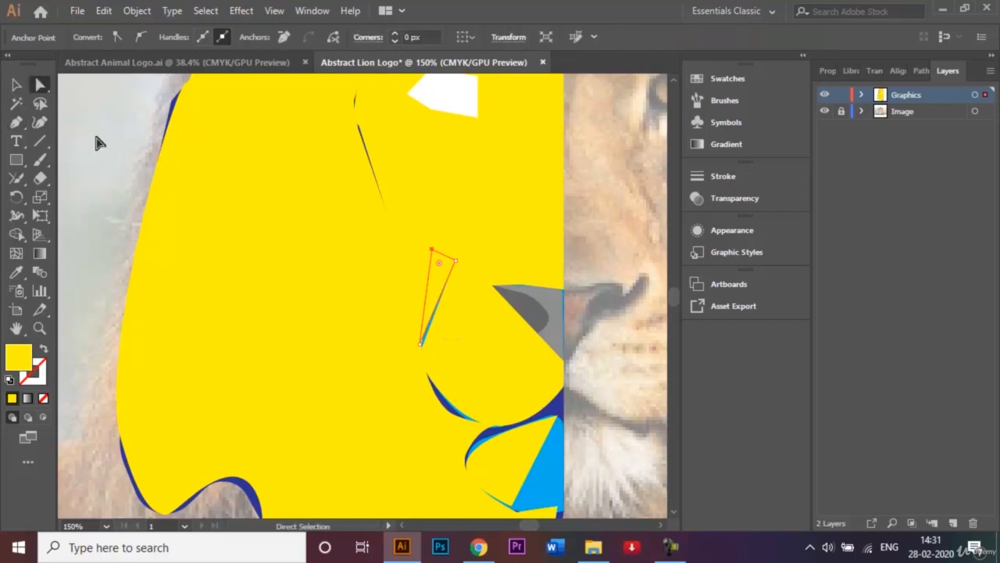
left_click(95, 133)
left_click(434, 284)
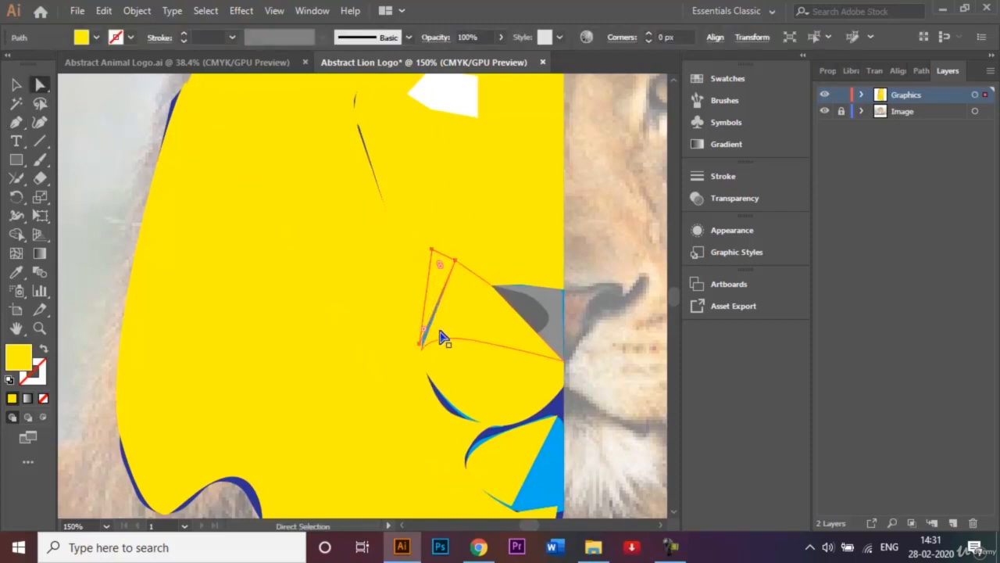
key("ctrl+plus")
key("ctrl+plus")
key("ctrl+plus")
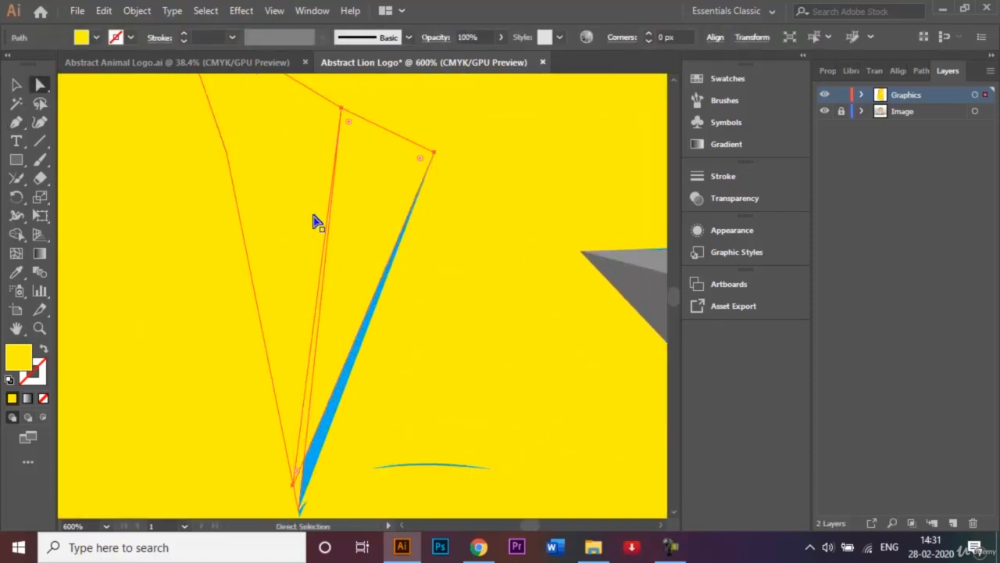
key("ctrl+plus")
left_click_drag(293, 492, 301, 514)
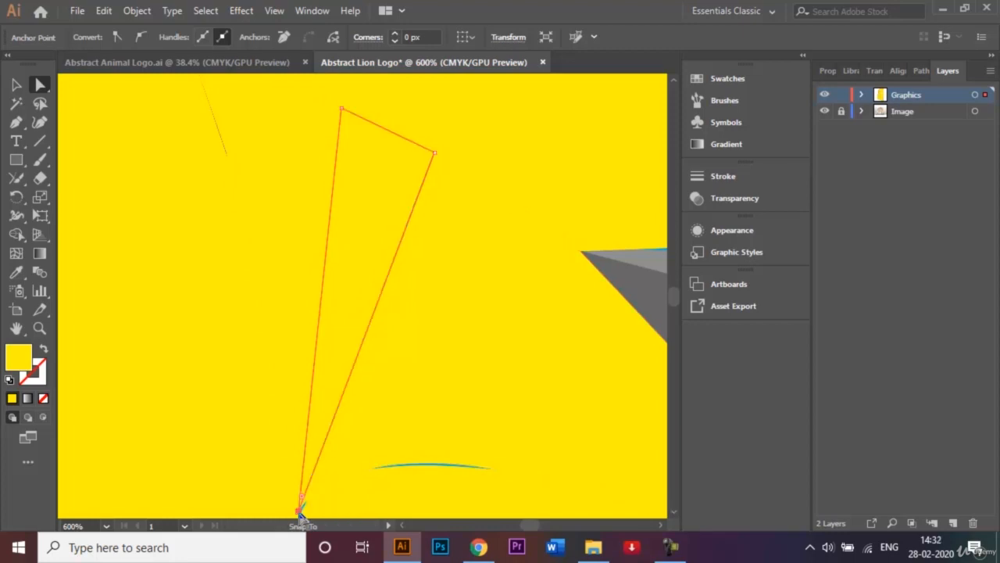
left_click(447, 479)
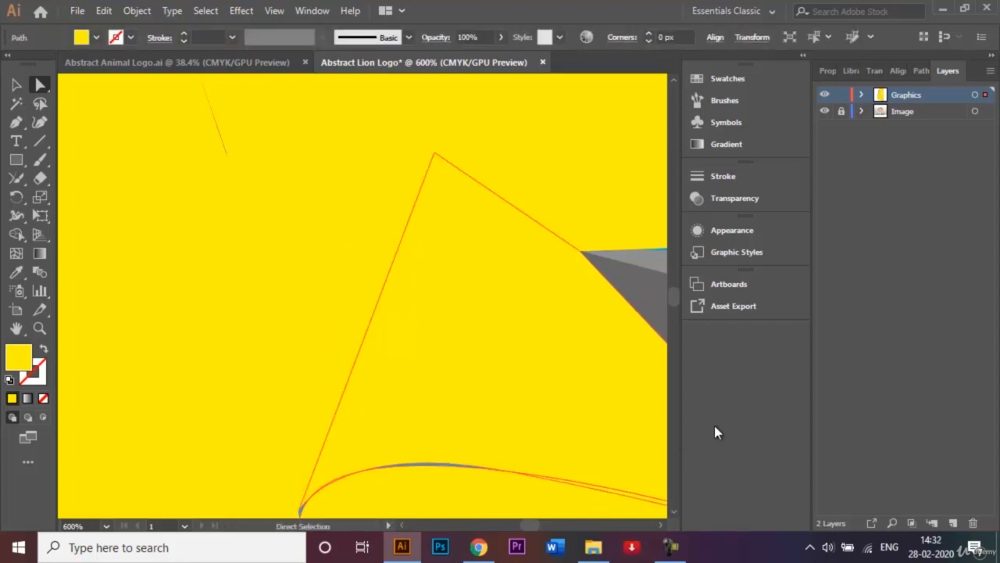
Delete the existing yellow facet on the outer part of the chin
key("ctrl+minus")
key("ctrl+minus")
key("ctrl+minus")
key("ctrl+minus")
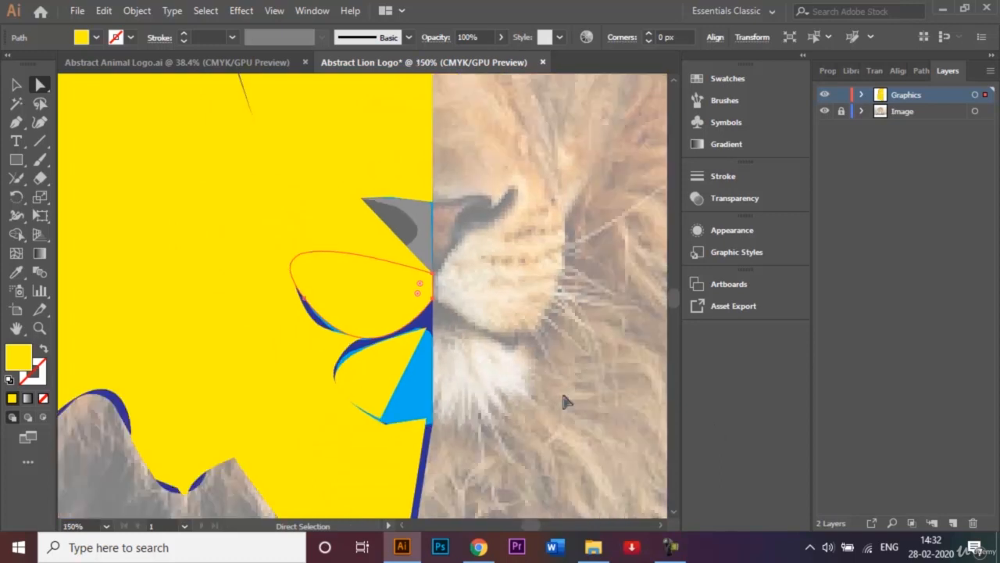
left_click(376, 372)
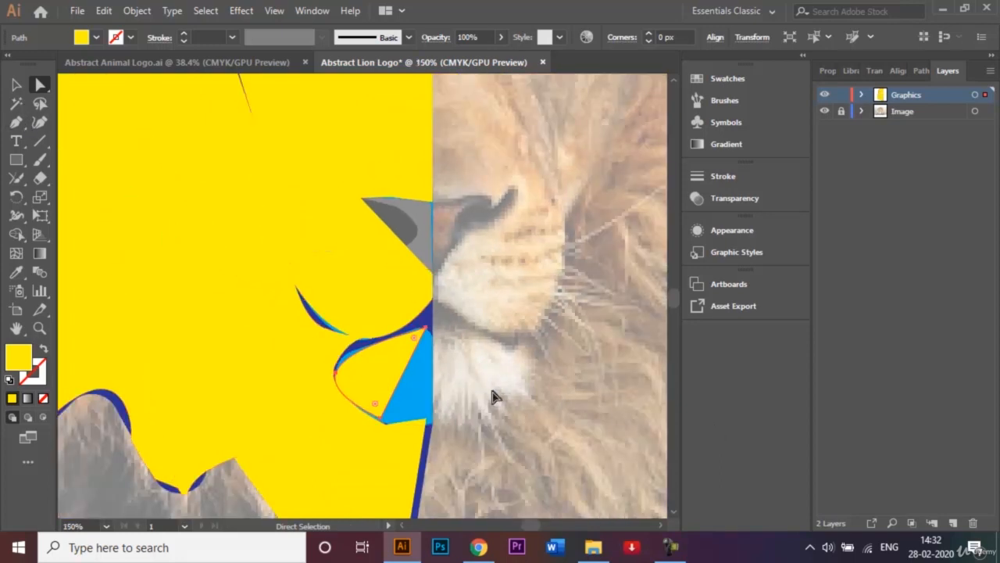
left_click(17, 124)
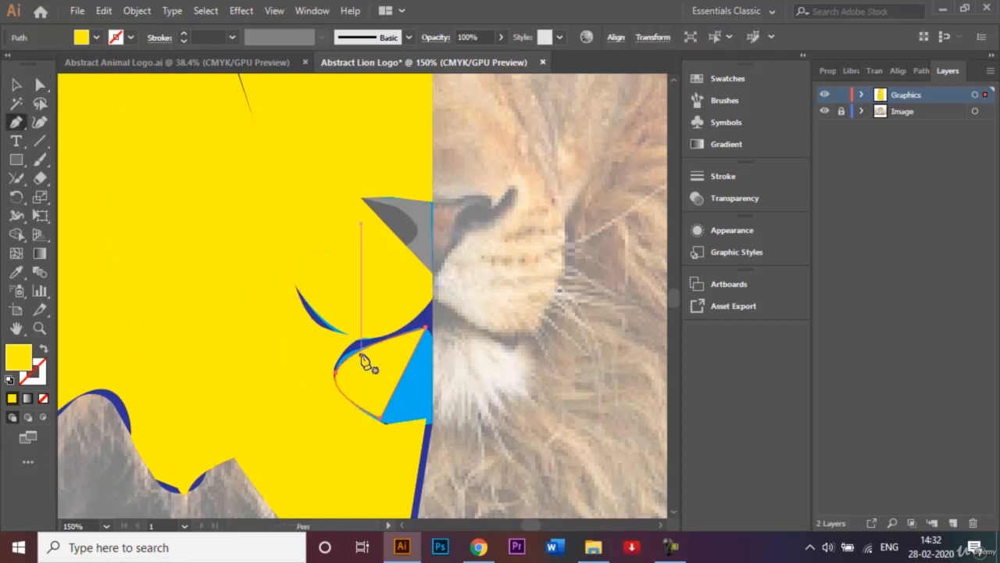
key("Delete")
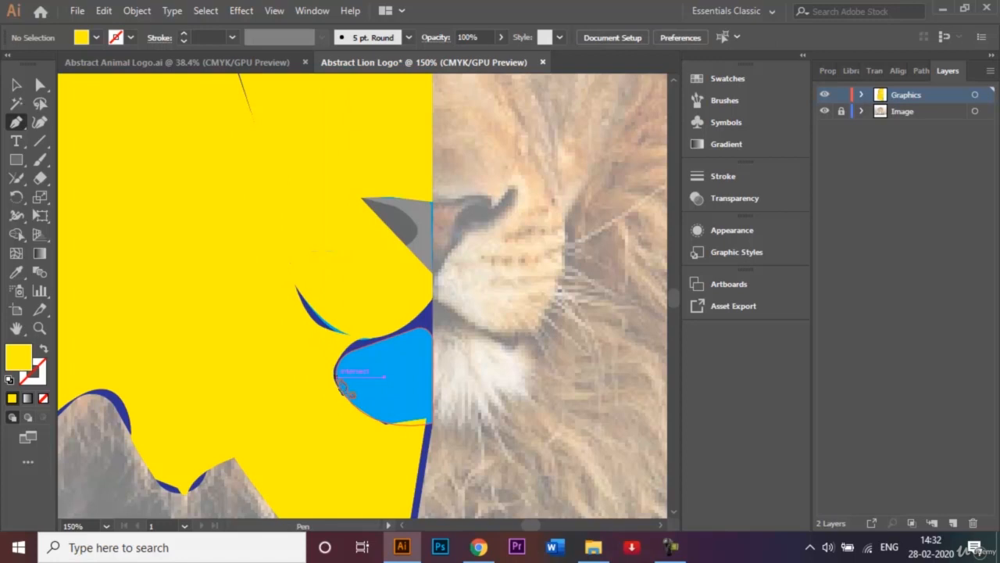
Draw a yellow upper chin facet from the chin's outer edge to its top at the centre line and back along the chin's curved top
left_click(336, 377)
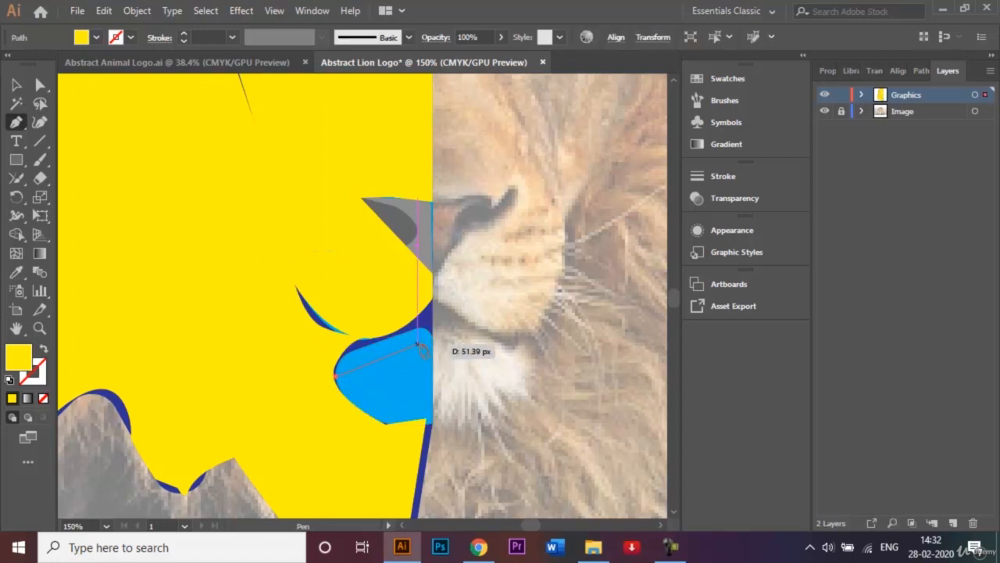
left_click(430, 335)
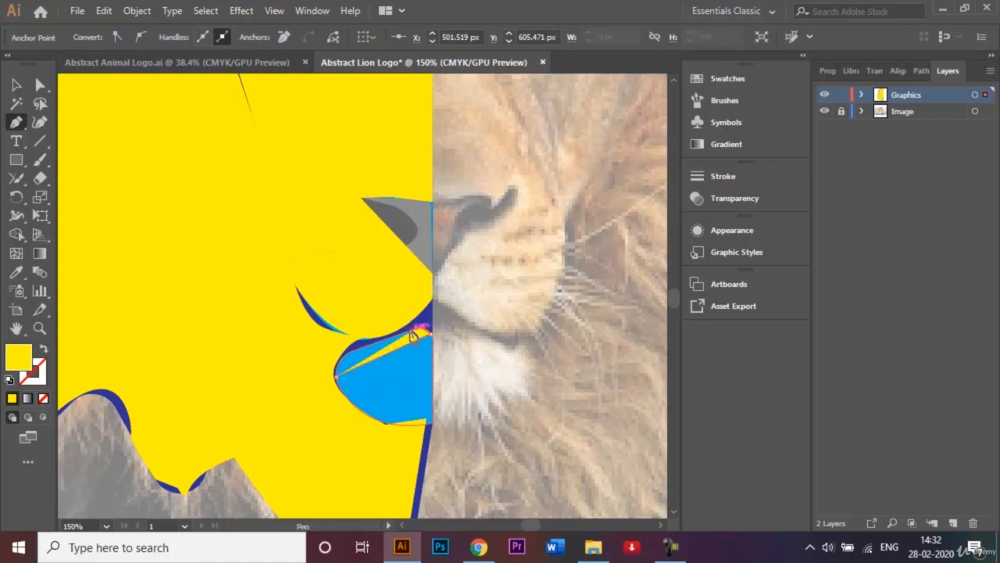
left_click_drag(413, 336, 354, 350)
left_click(352, 351)
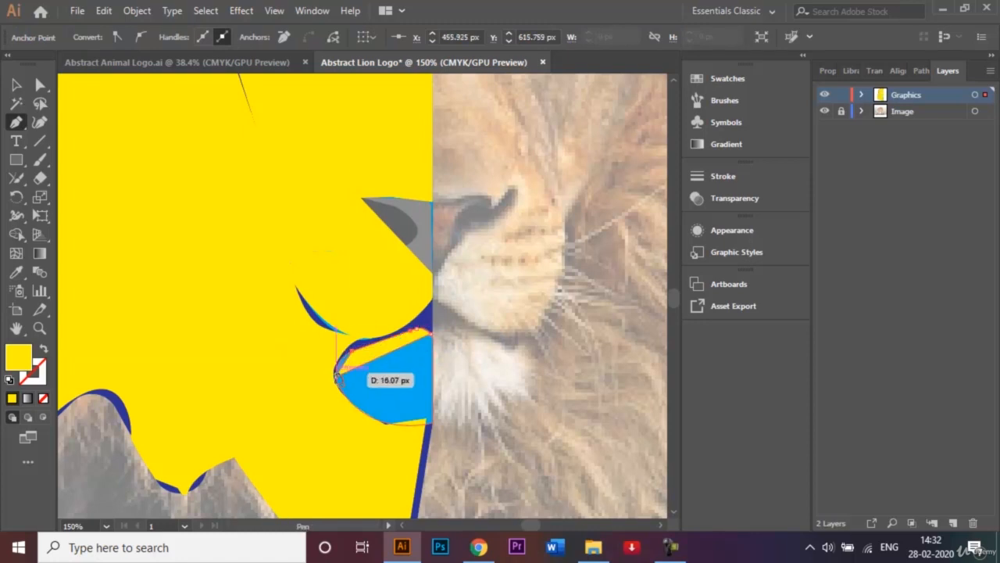
left_click(335, 377)
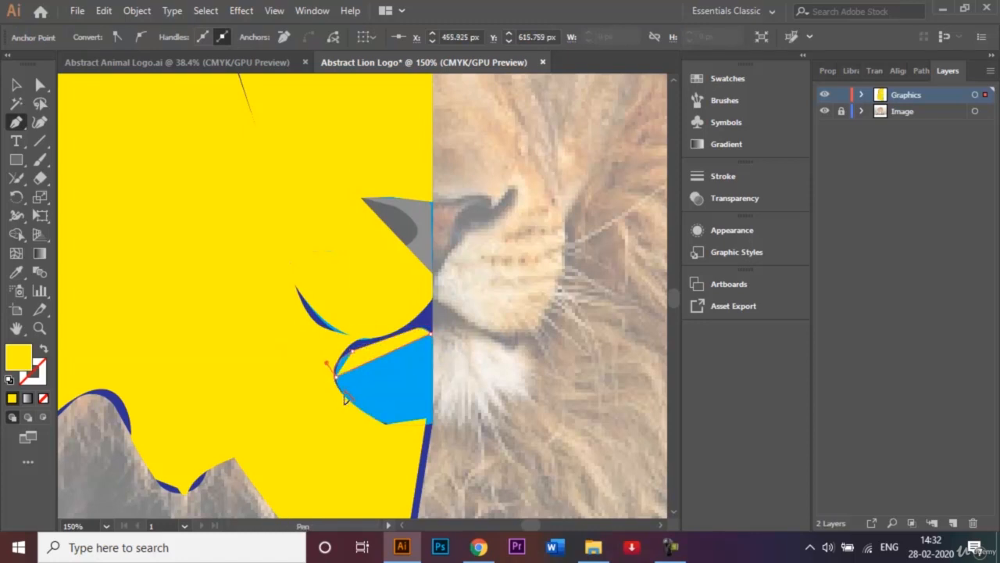
left_click_drag(336, 377, 342, 394)
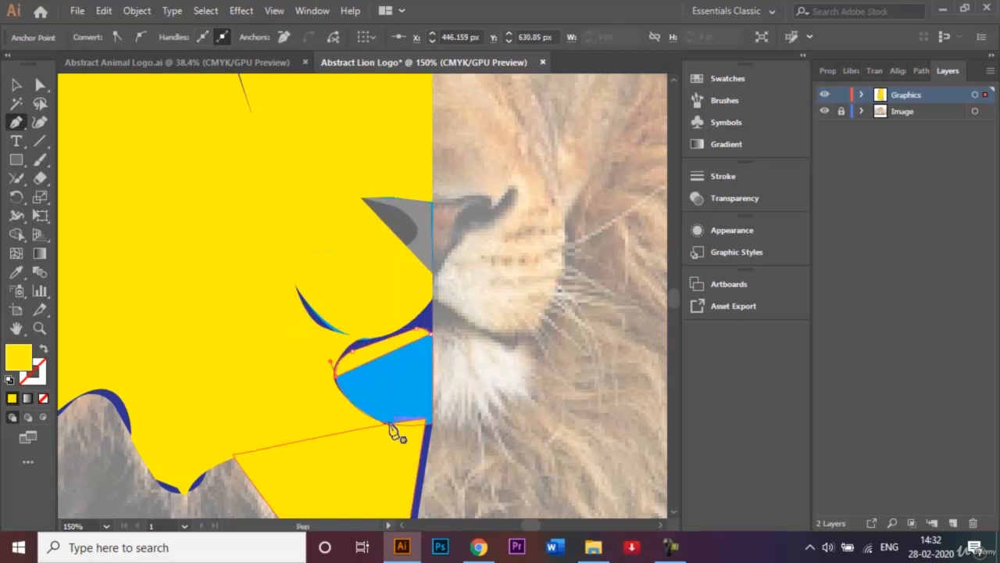
Draw a yellow lower chin facet from the outer edge to the chin's top at the centre line, down it and back around the chin's lower edge
left_click(339, 387)
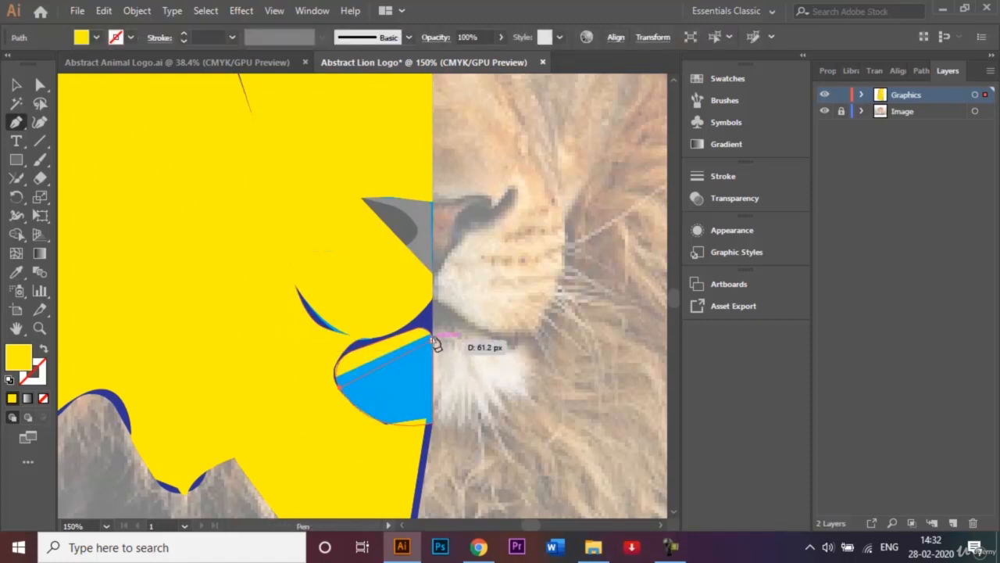
left_click(432, 336)
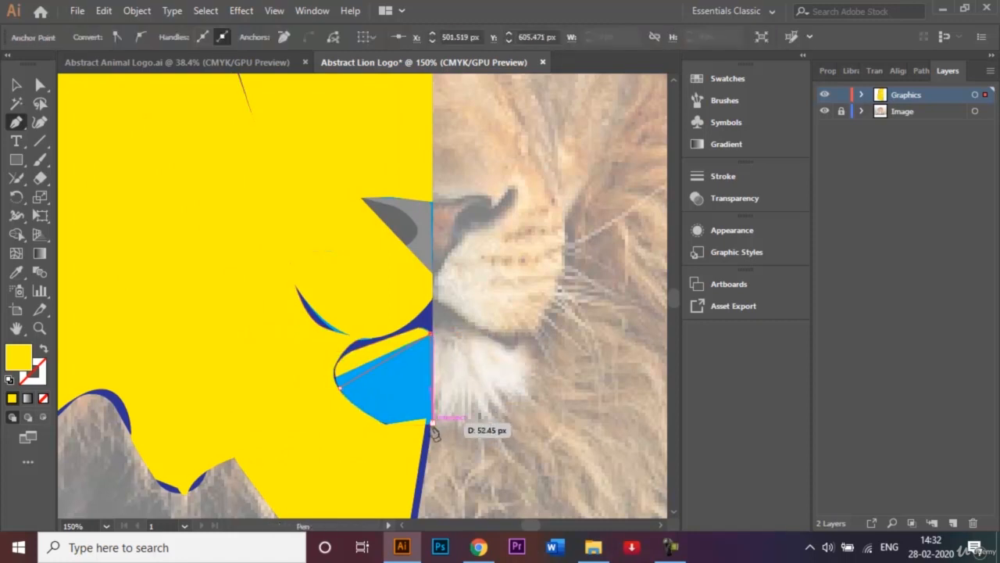
left_click_drag(432, 421, 390, 431)
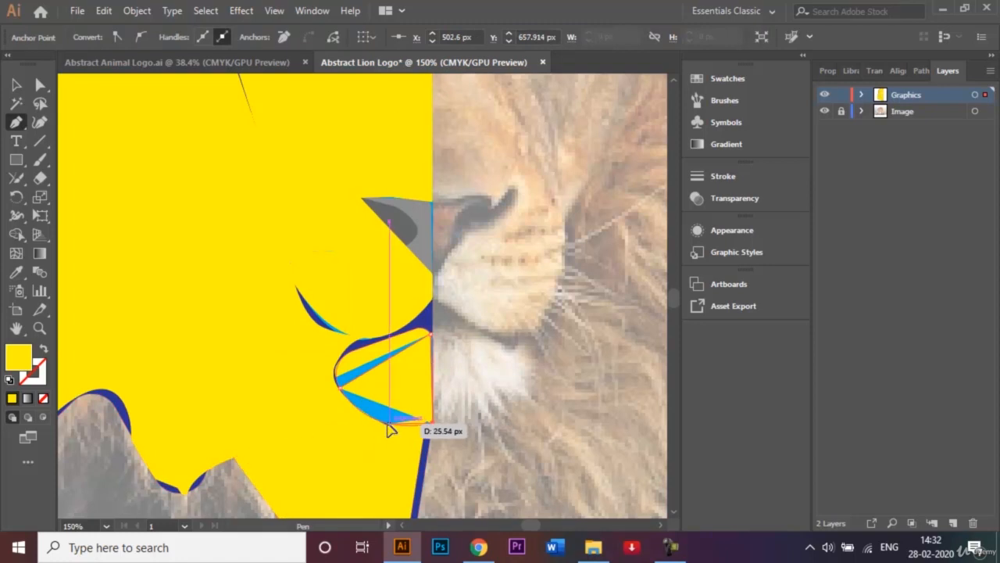
left_click(389, 424)
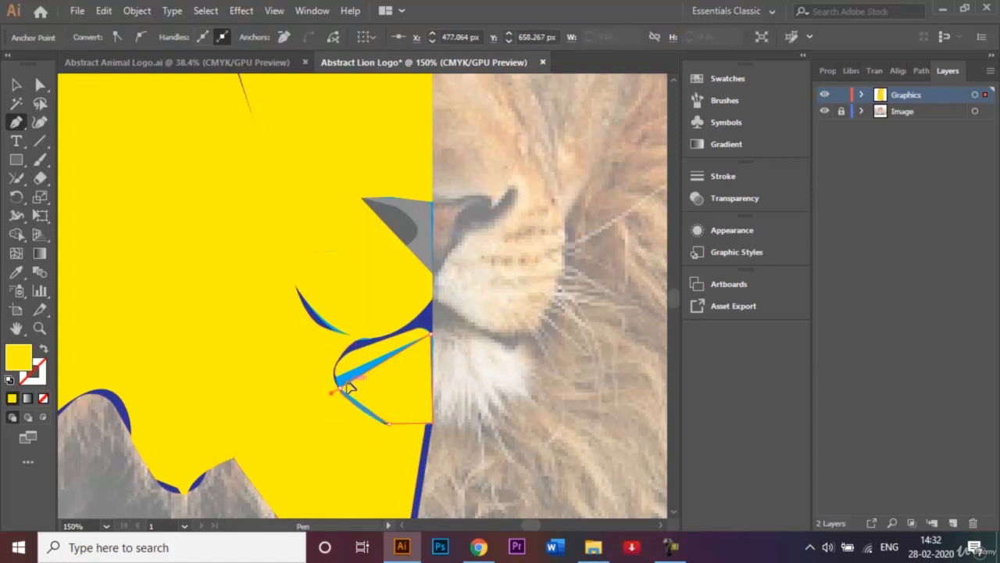
left_click_drag(347, 385, 341, 372)
Draw a thin triangular yellow facet in the blue gap between the two chin facets and deselect it
left_click(16, 160)
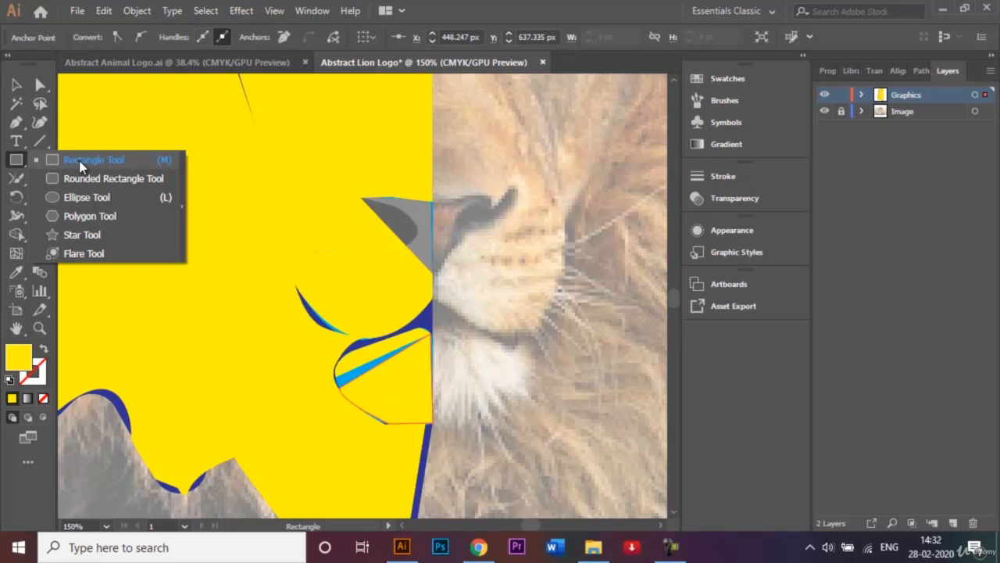
left_click(19, 121)
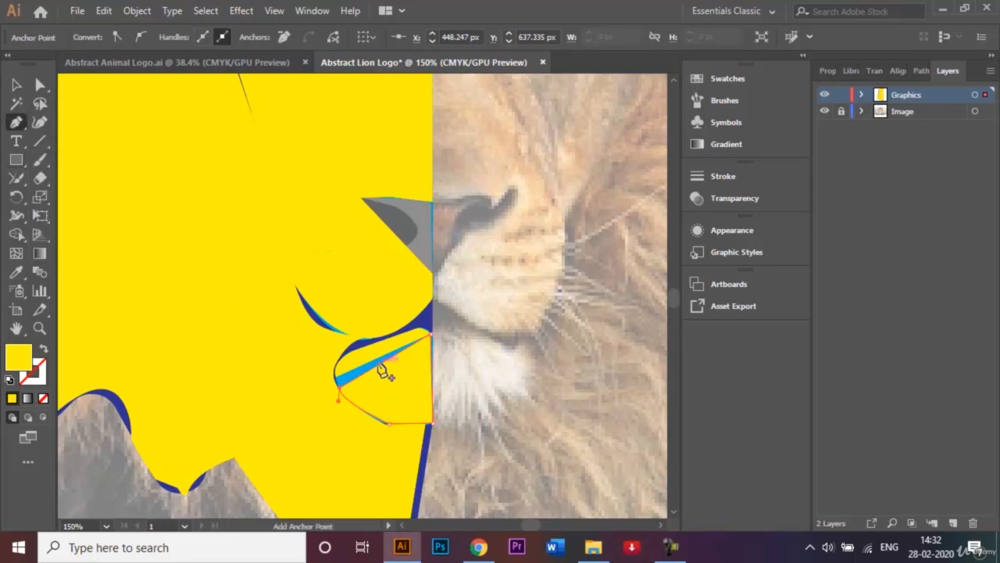
mouse_move(337, 380)
left_mouse_down()
mouse_move(341, 393)
mouse_move(431, 339)
mouse_move(339, 380)
left_mouse_up()
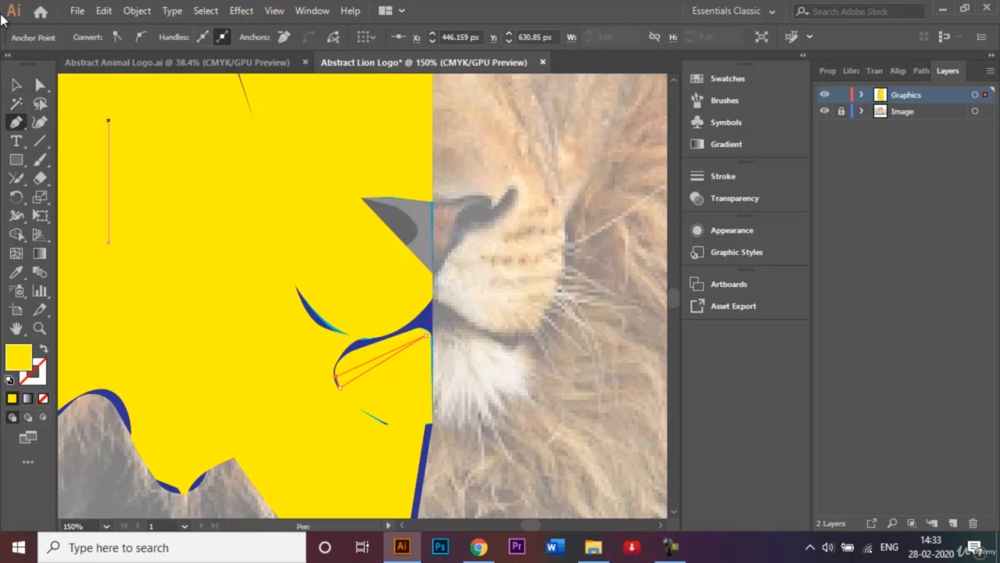
left_click(18, 86)
left_click(532, 356)
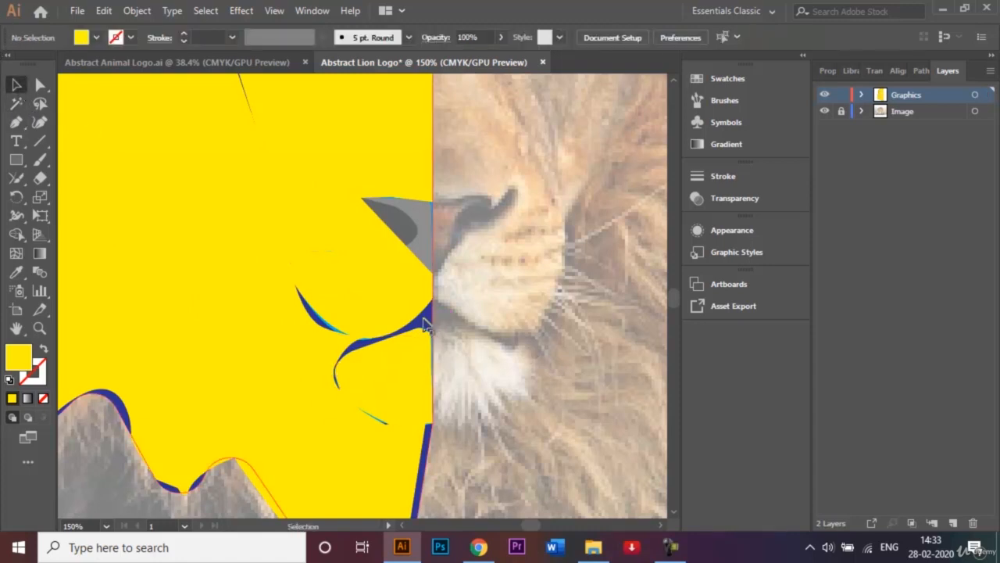
left_click(16, 123)
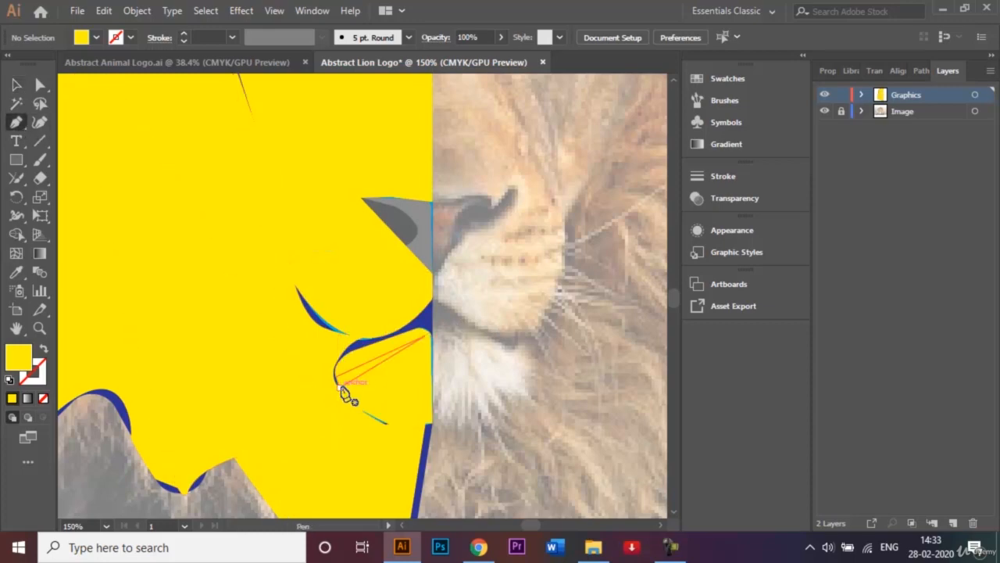
left_click(433, 299)
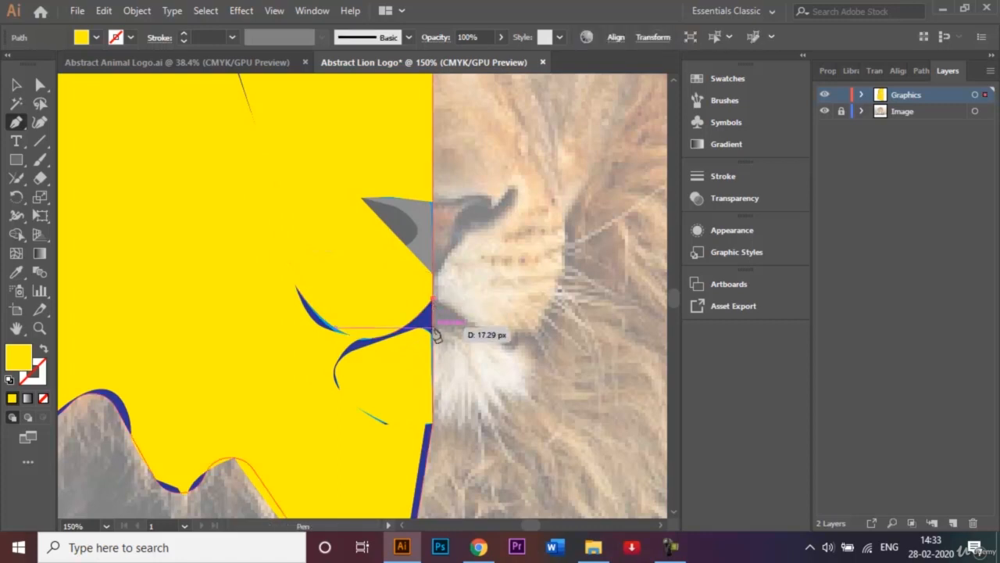
left_click(431, 334)
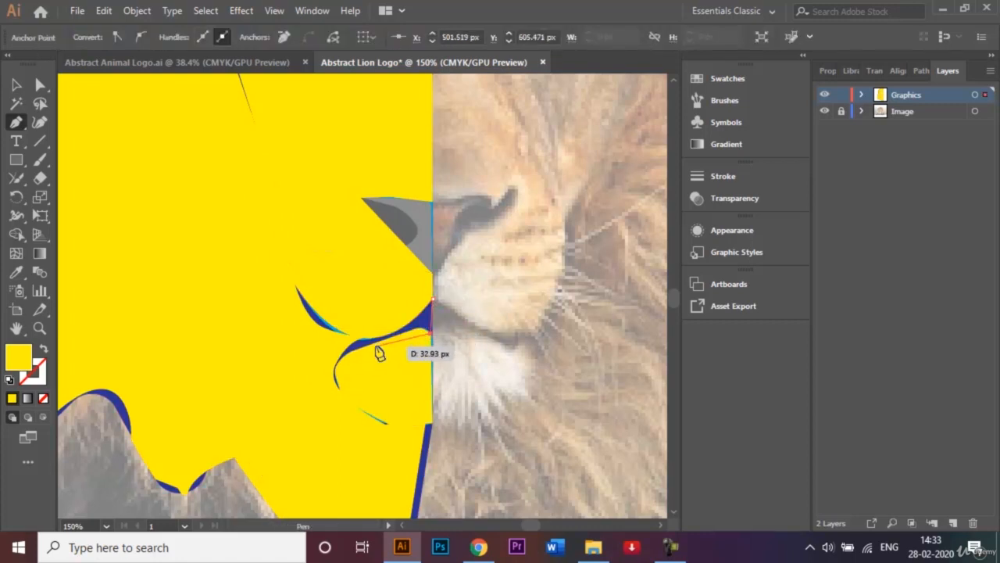
left_click_drag(361, 342, 450, 310)
key("ctrl+z")
key("ctrl+z")
key("ctrl+z")
key("ctrl+z")
key("ctrl+z")
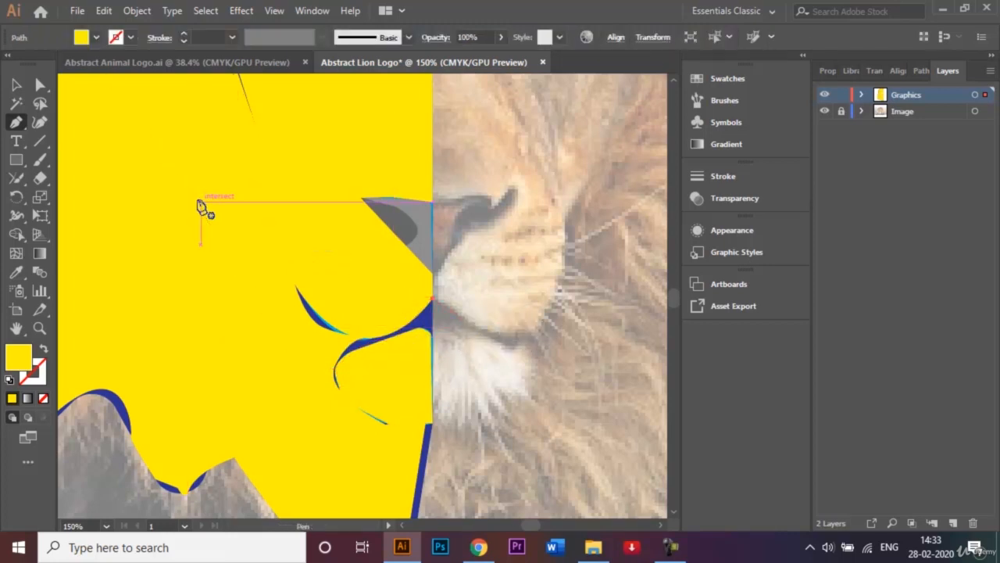
left_click(19, 85)
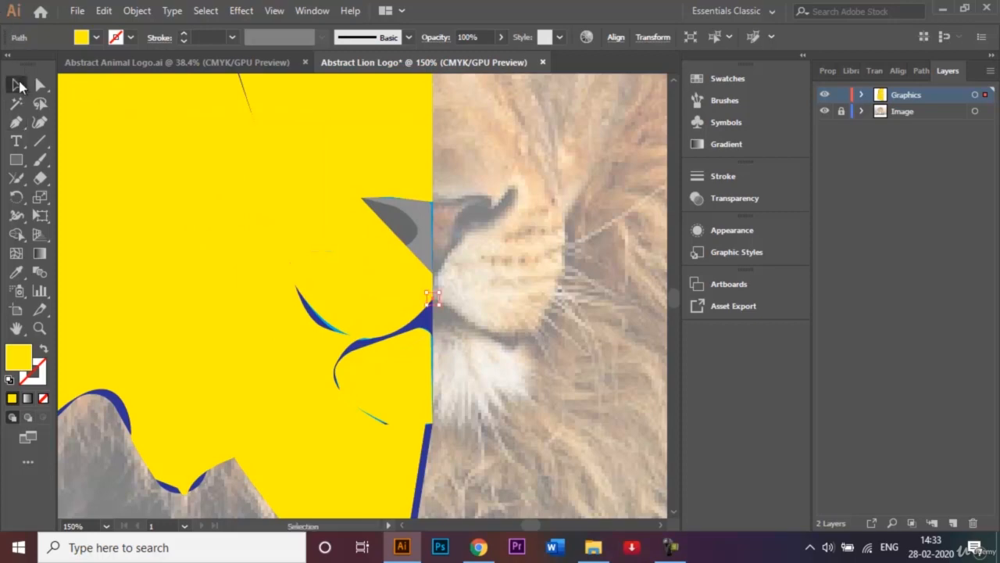
Move the upper inner corner of the lowest mane facet to the centre line directly beneath the chin
left_click(540, 318)
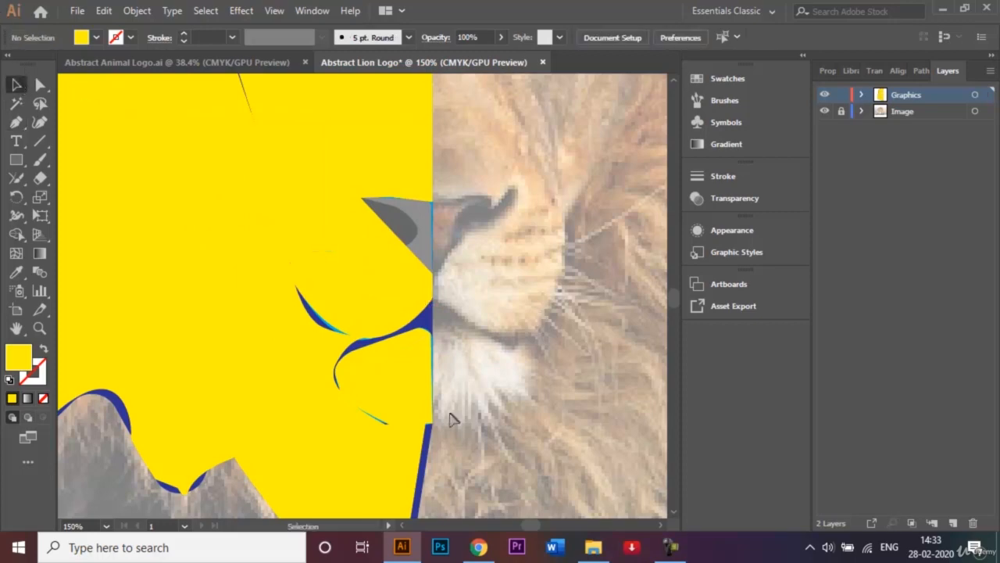
left_click_drag(429, 417, 233, 452)
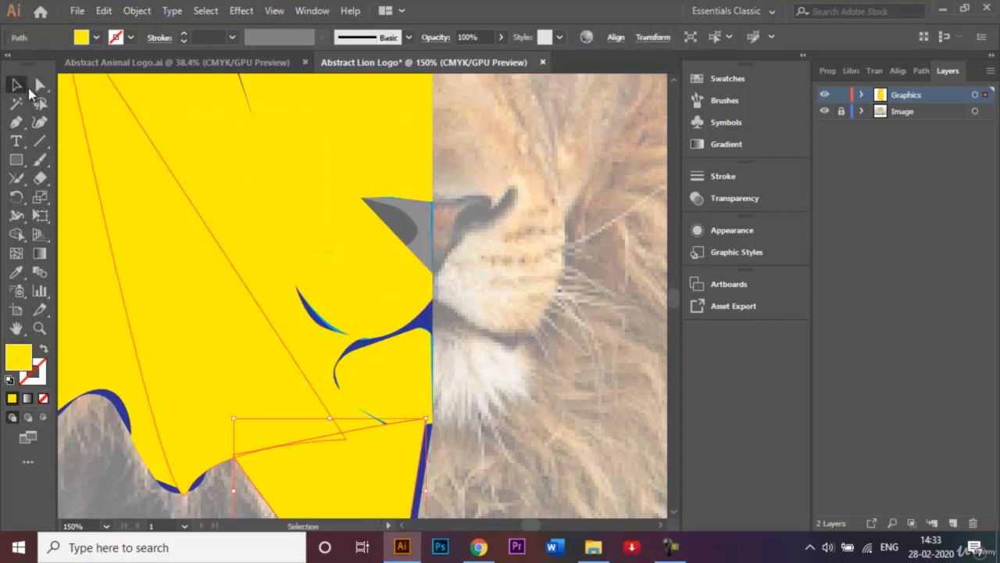
left_click(40, 84)
key("Return")
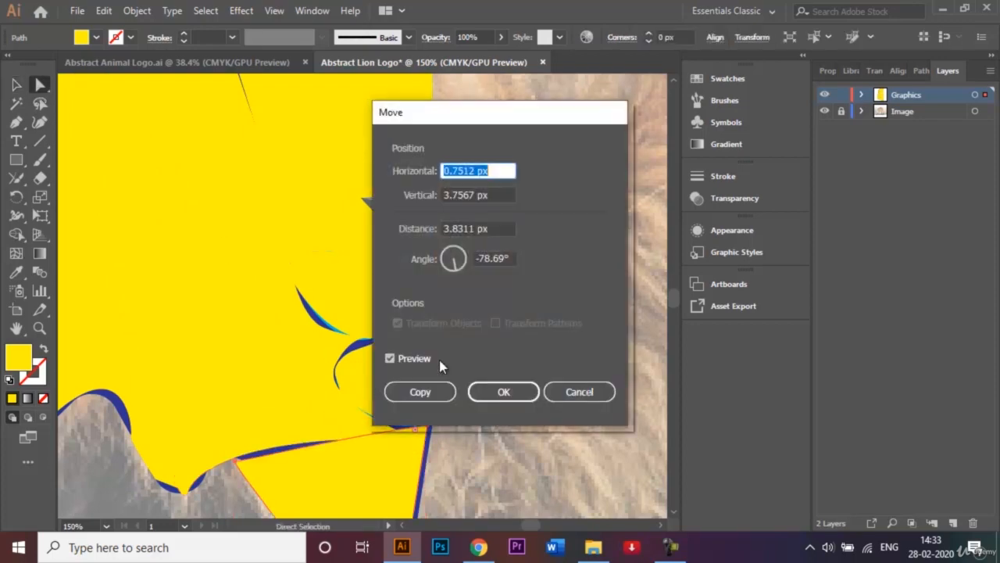
left_click(579, 391)
left_click(427, 422)
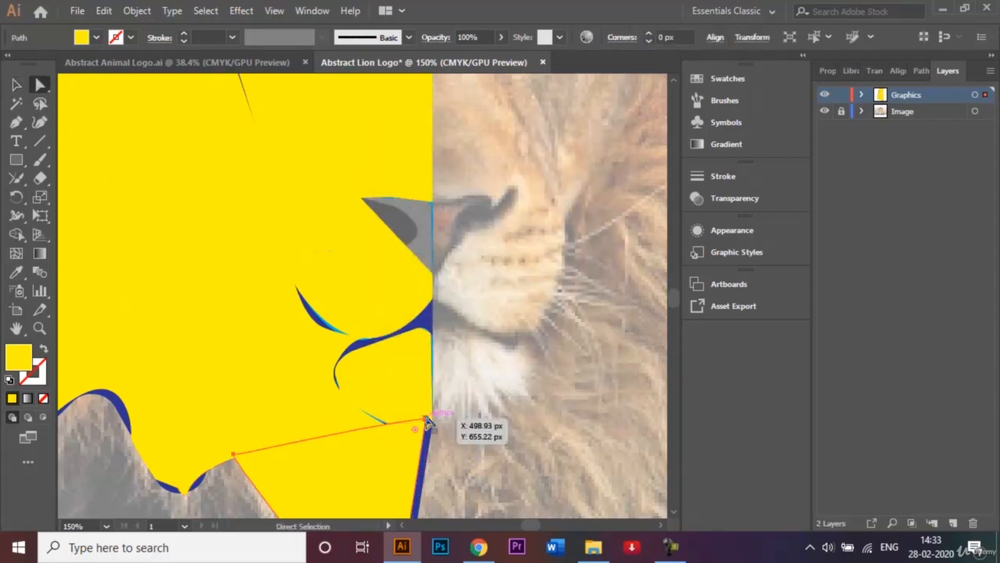
left_click_drag(427, 422, 432, 429)
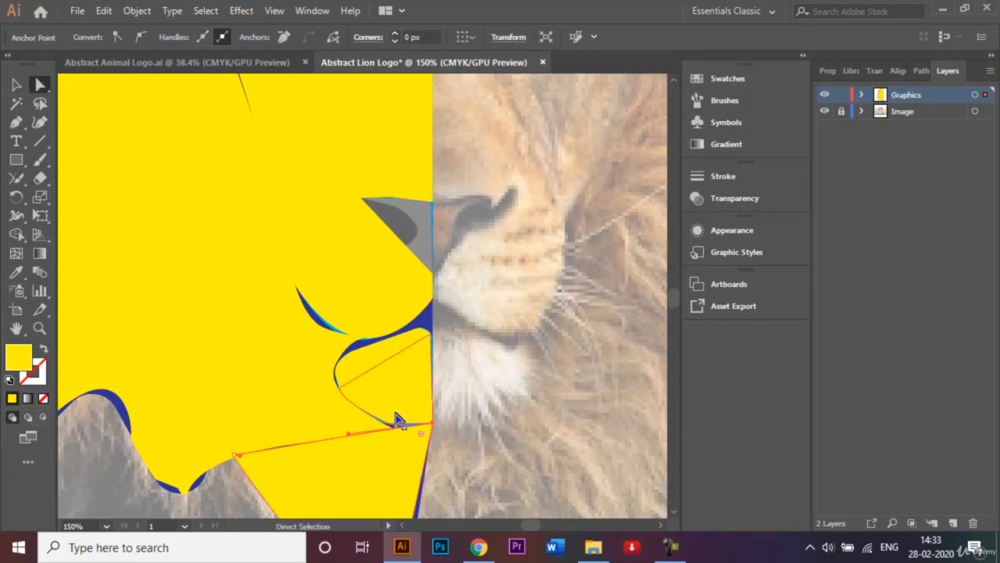
Nudge the lower chin facet slightly down and sideways to line it up with the chin's bottom edge and the centre line
left_click(397, 419)
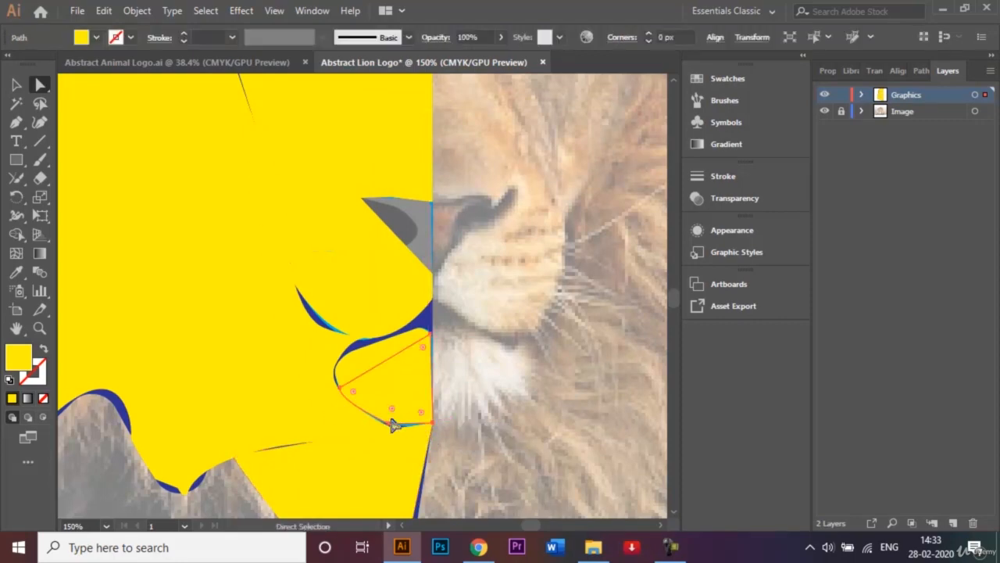
left_click_drag(390, 423, 393, 424)
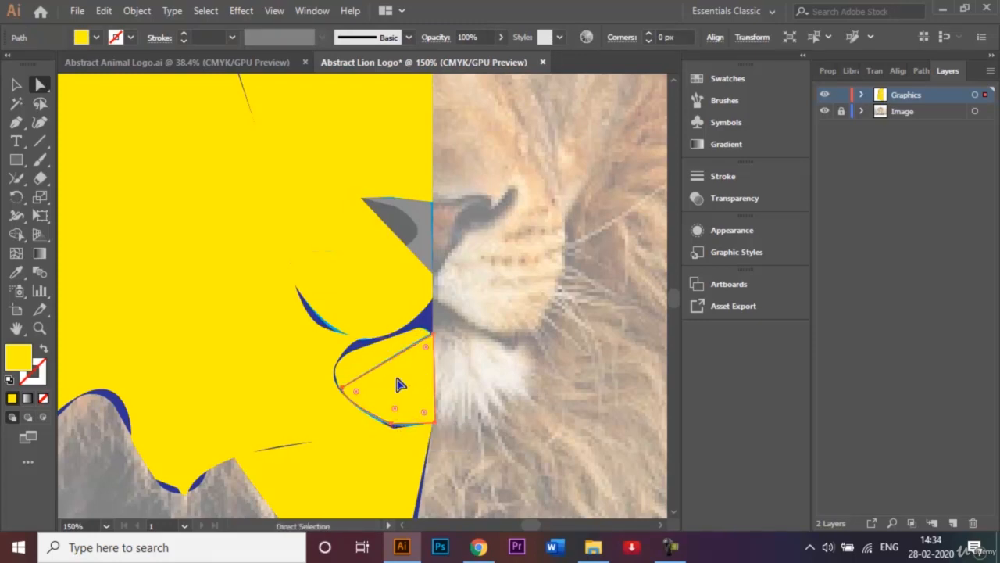
key("Left")
key("Left")
key("Left")
key("Left")
key("Left")
key("Left")
key("Left")
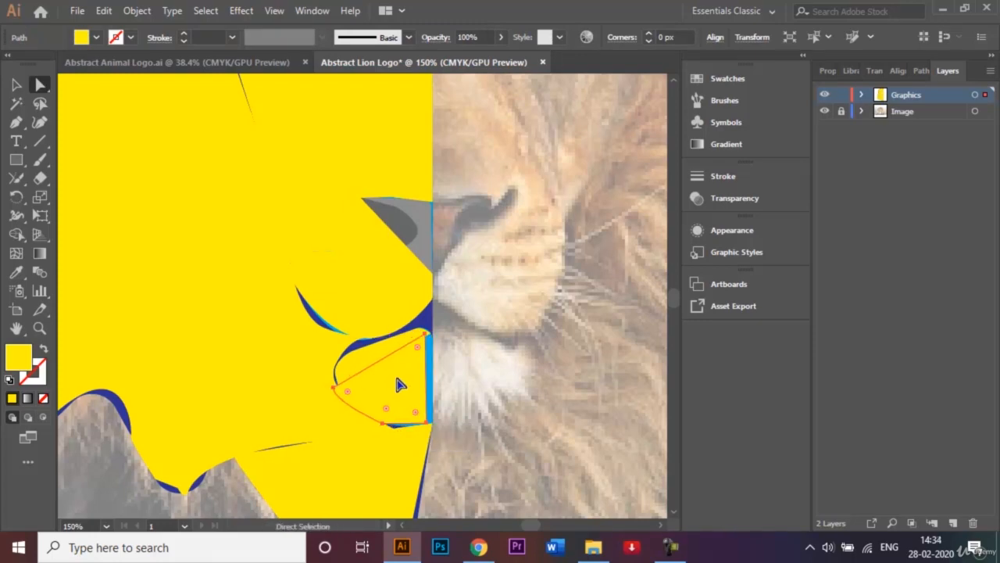
key("Right")
key("Right")
key("Right")
key("Right")
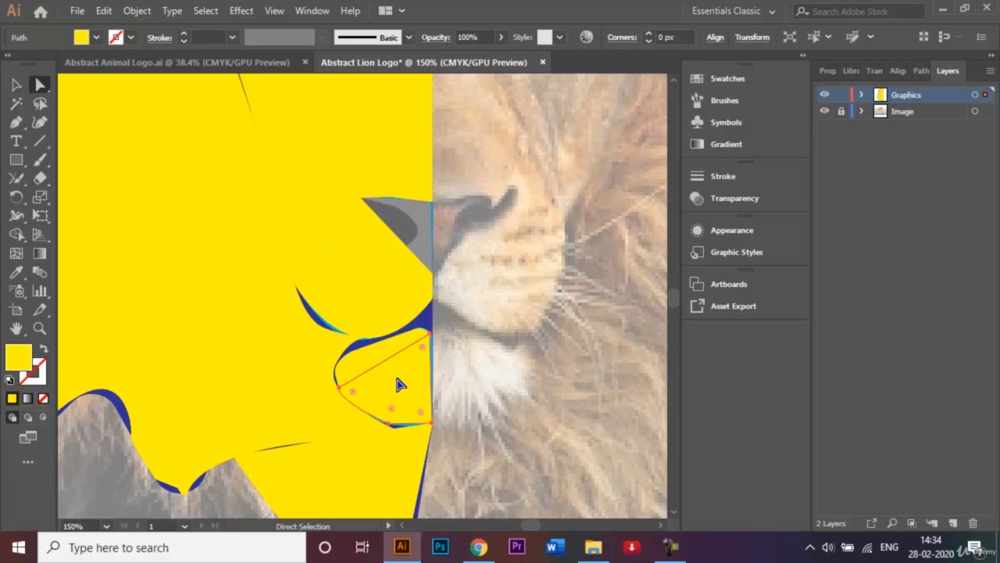
key("Down")
key("Down")
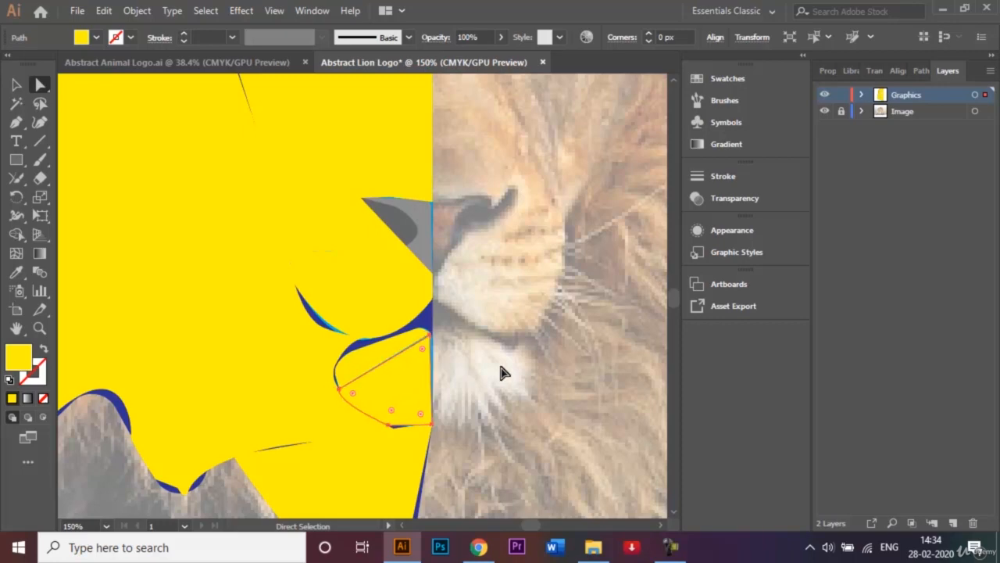
Adjust the lower chin facet's top and outer anchor points to close the gap along the thin triangular facet, and deselect it
key("ctrl+plus")
key("ctrl+plus")
key("ctrl+plus")
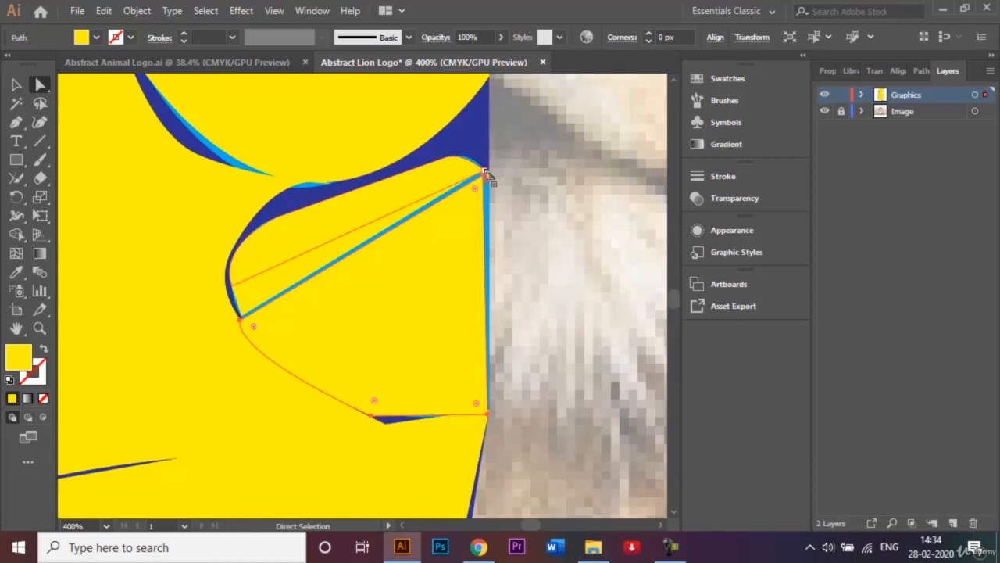
left_click_drag(486, 174, 486, 170)
left_click_drag(240, 322, 243, 327)
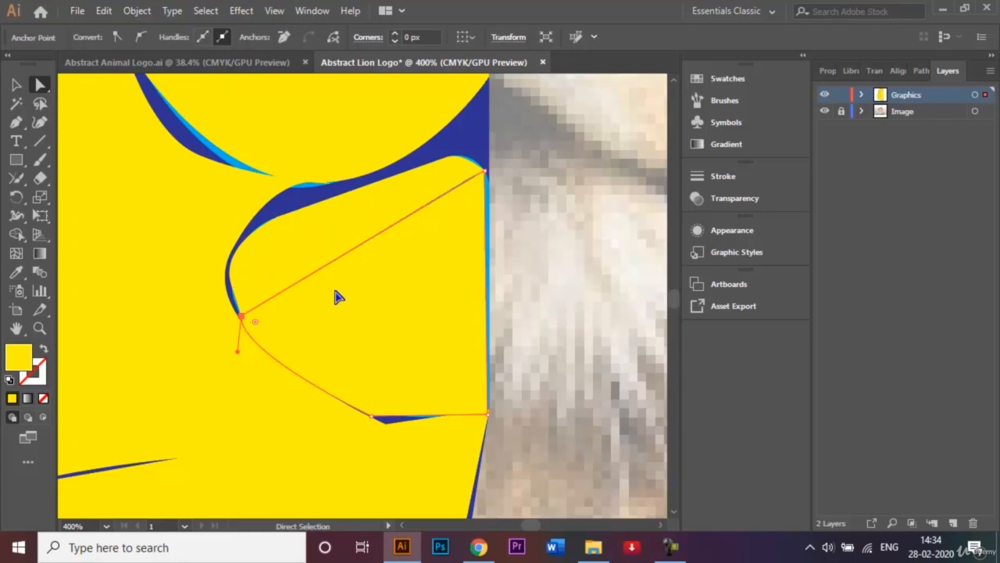
left_click(17, 86)
left_click(570, 248)
Curve the lower chin facet's inner edge outward with the Anchor Point tool to cover the blue gap at the centre line
left_click(467, 250)
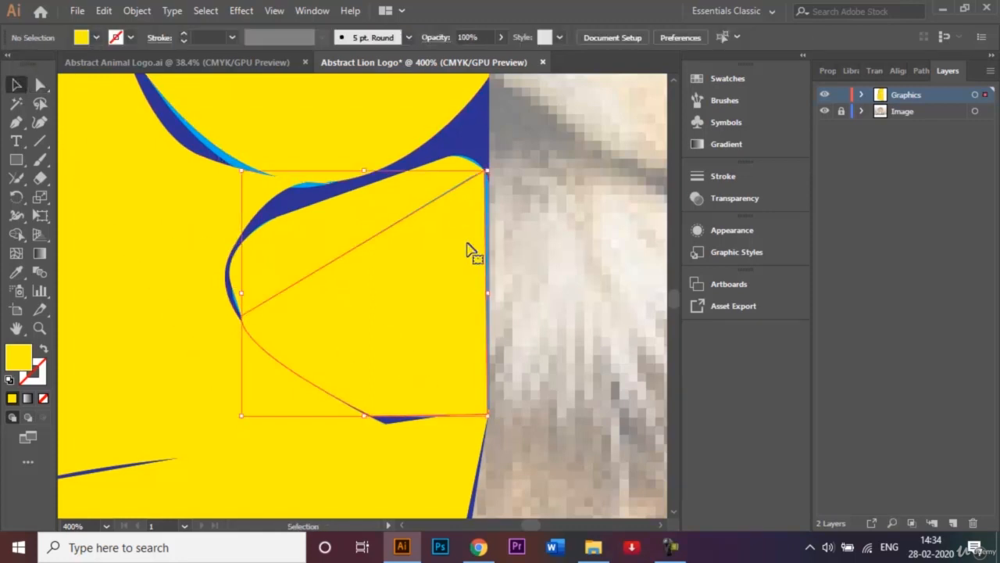
left_click(17, 123)
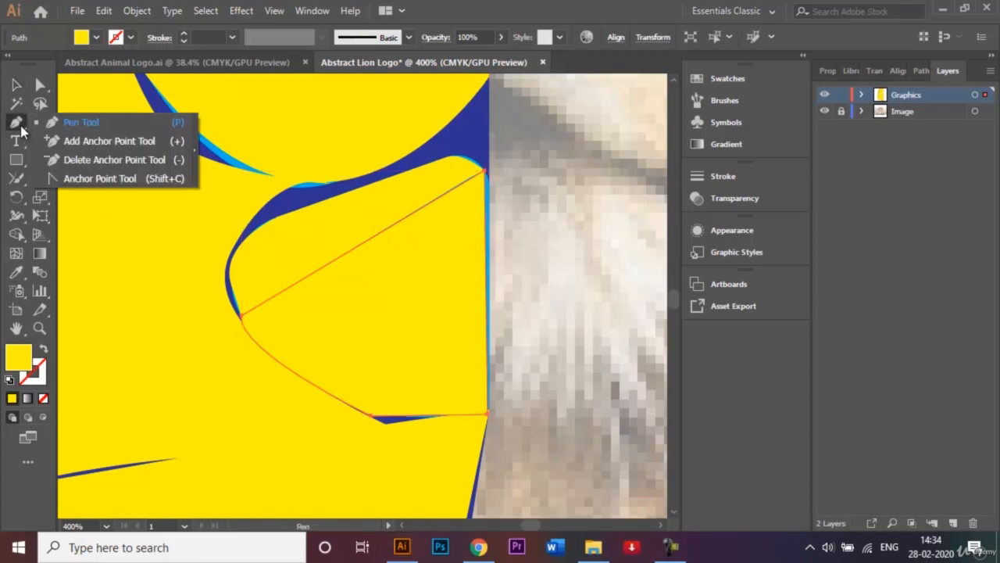
left_click(76, 178)
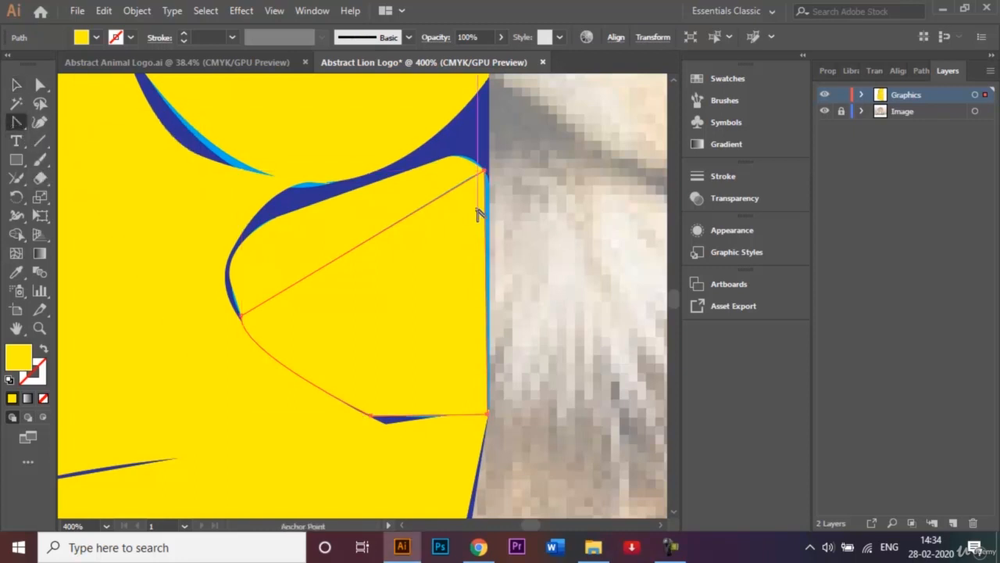
left_click(485, 203)
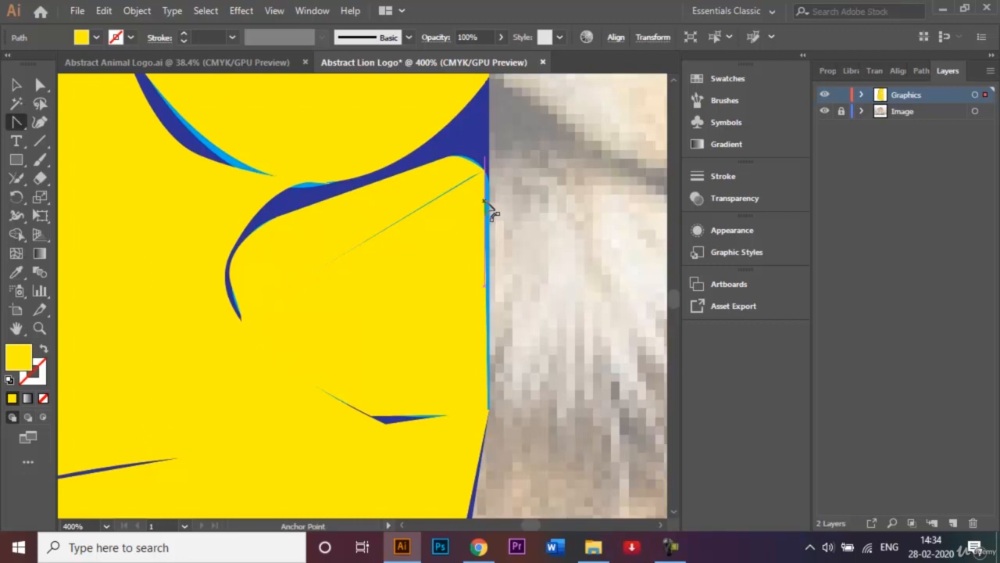
left_click(485, 202)
left_click(490, 206)
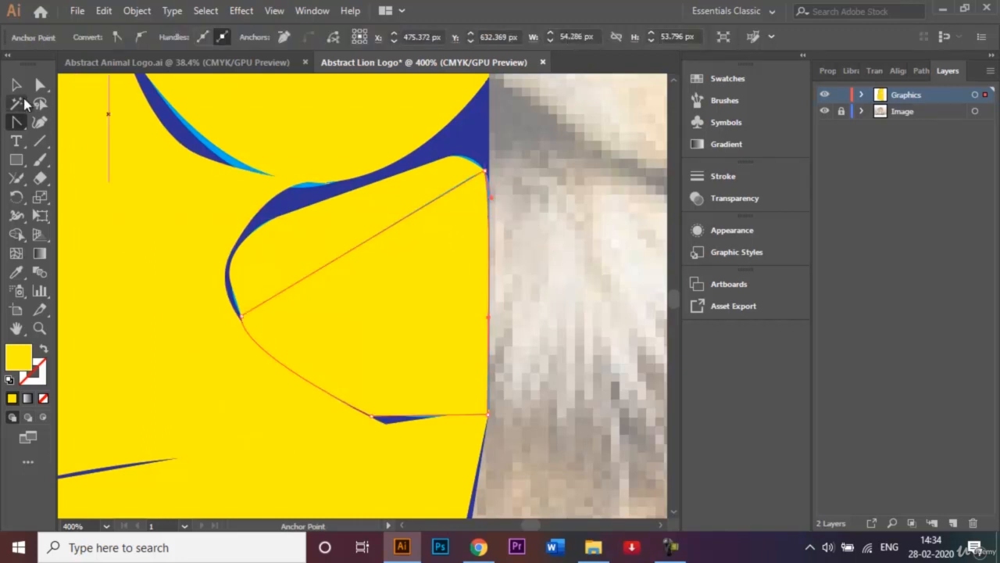
left_click(15, 84)
left_click(555, 353)
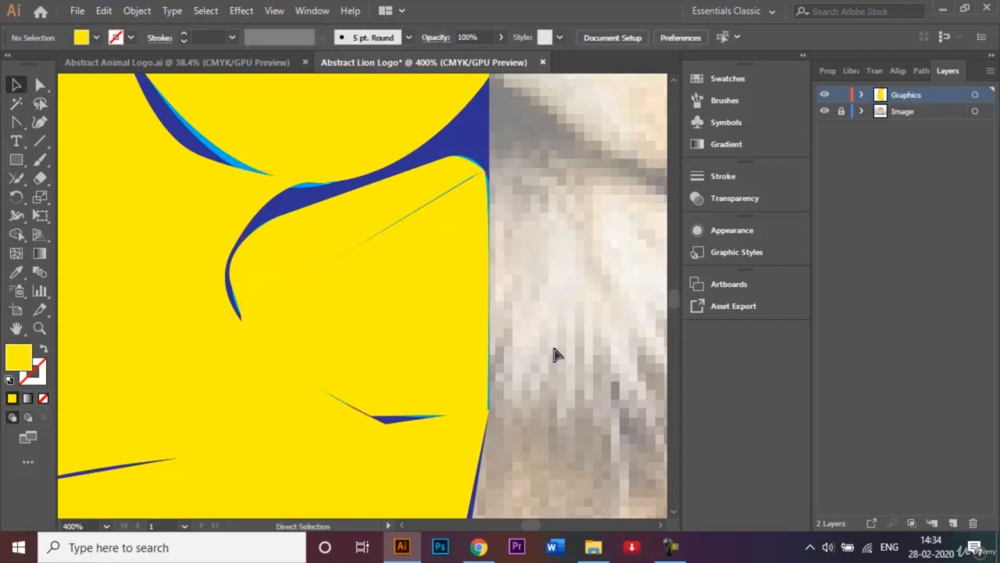
Change the blue base silhouette's fill to the dark brown swatch C=50 M=70 Y=80 K=70 and deselect it
key("ctrl+0")
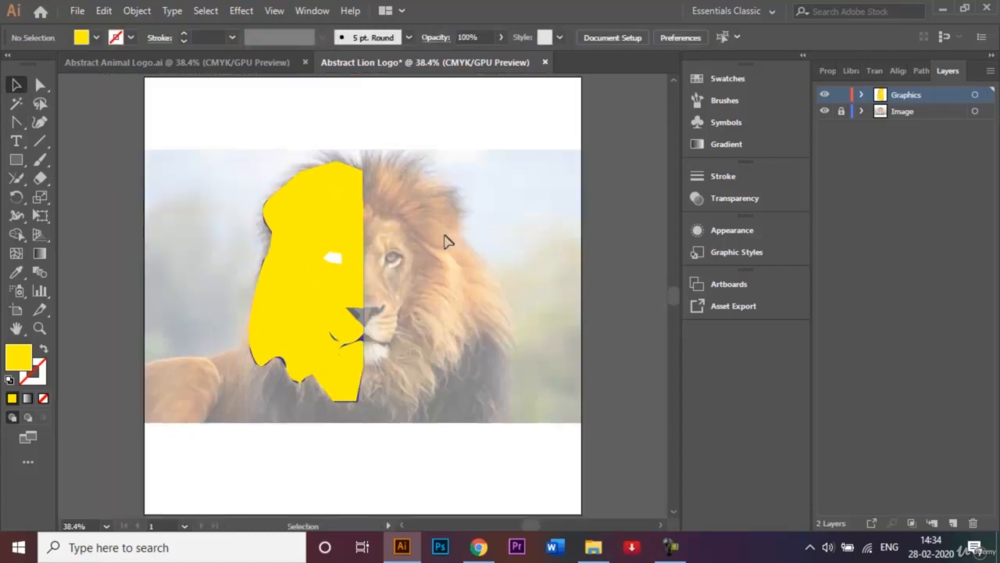
left_click(363, 188)
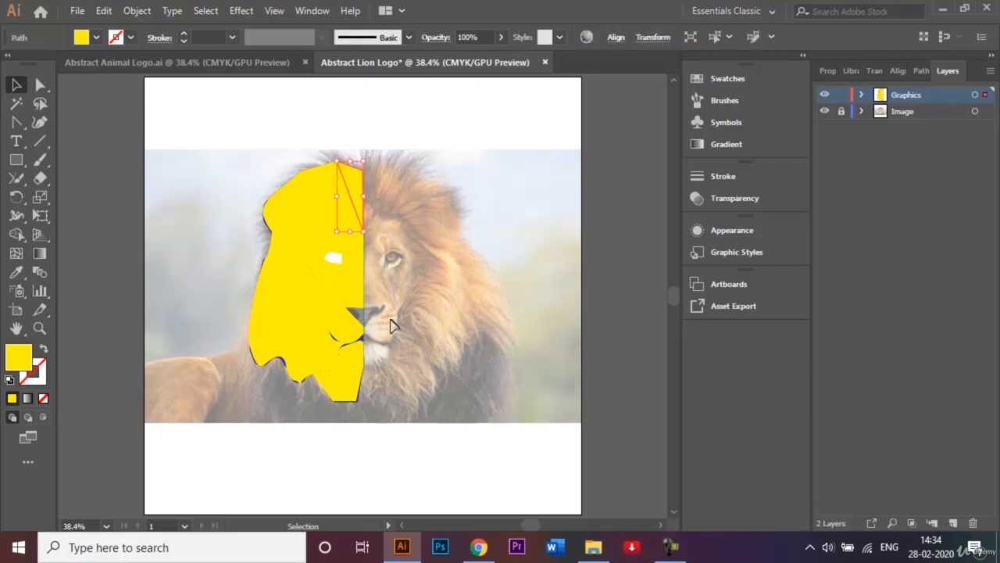
key("ctrl+equal")
key("ctrl+equal")
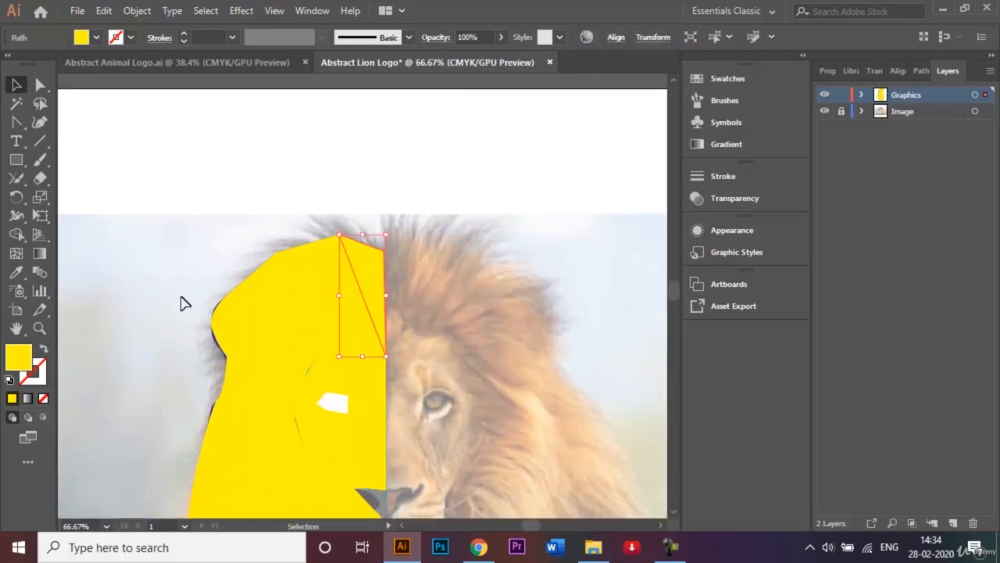
left_click(214, 342)
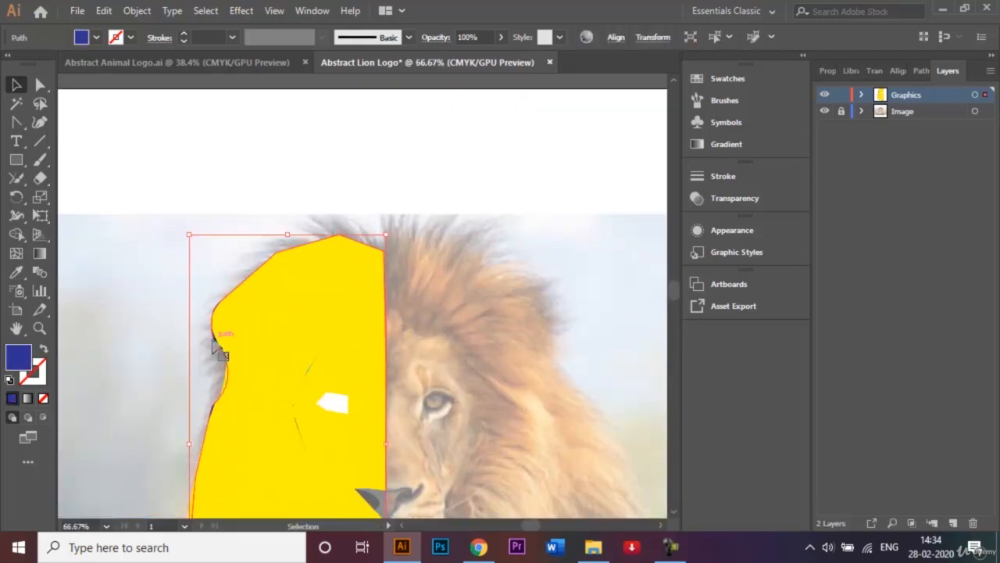
left_click(97, 38)
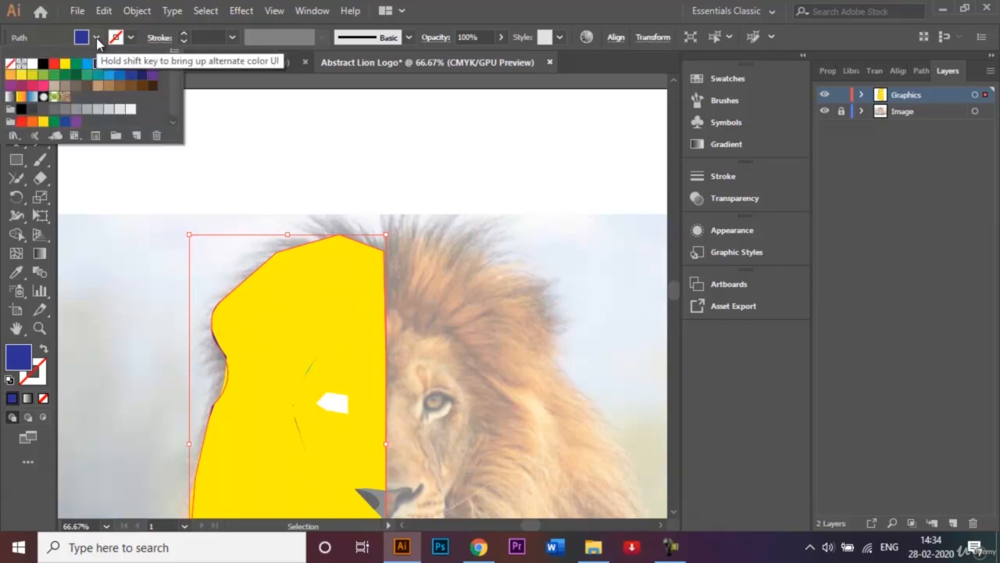
left_click(154, 92)
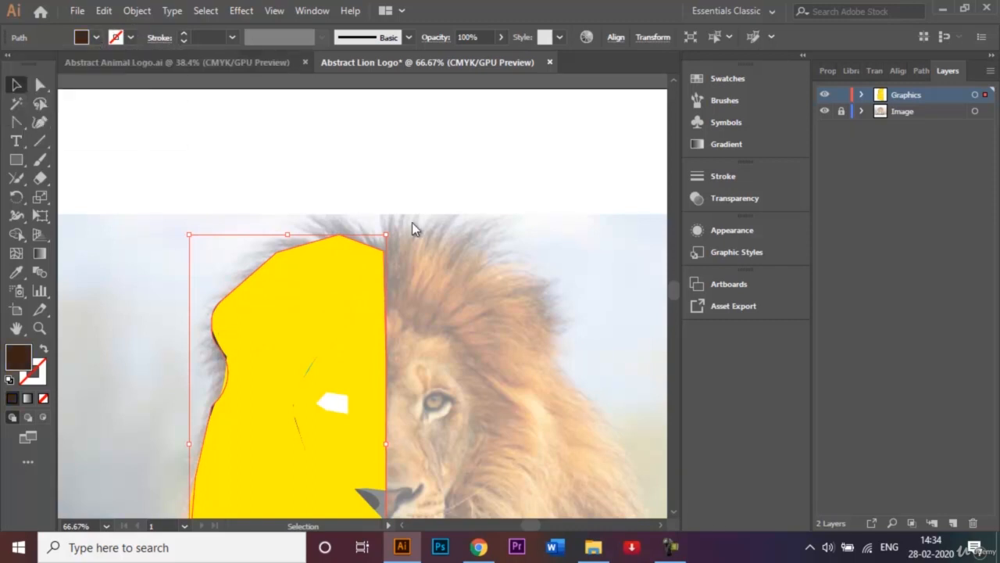
left_click(456, 324)
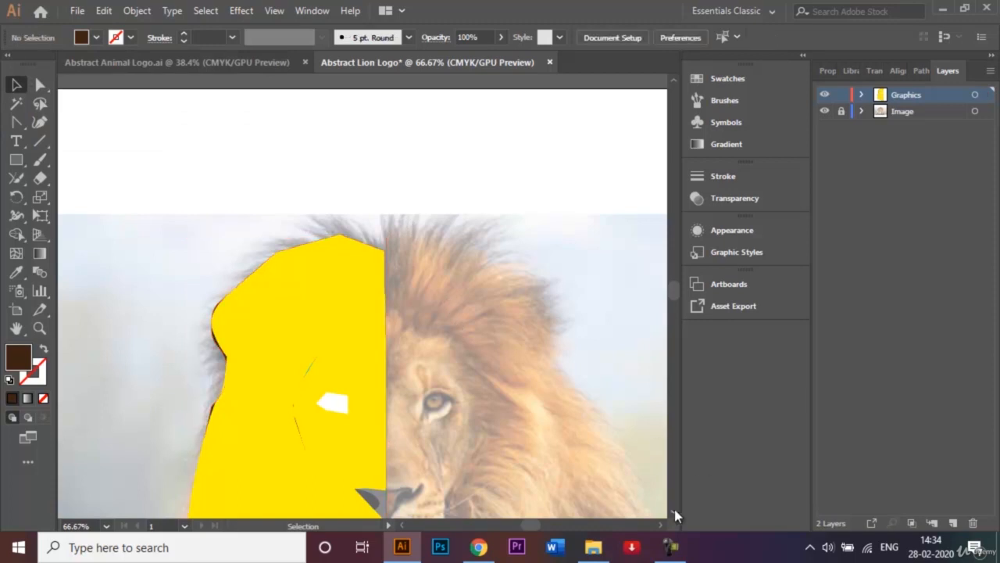
Fill both the upper and lower chin facets with a medium brown swatch and deselect them
scroll(676, 516, "down", 5)
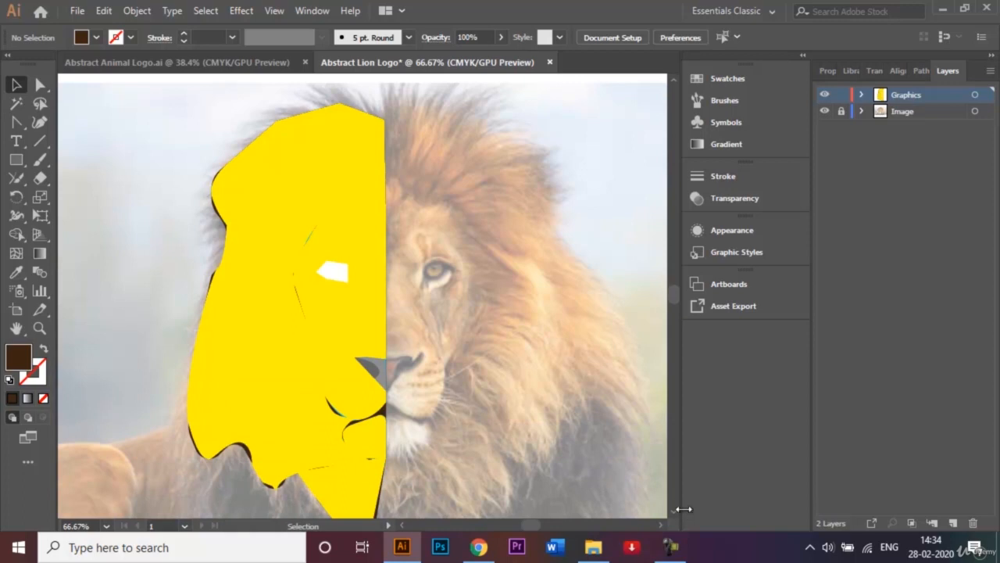
scroll(674, 512, "down", 2)
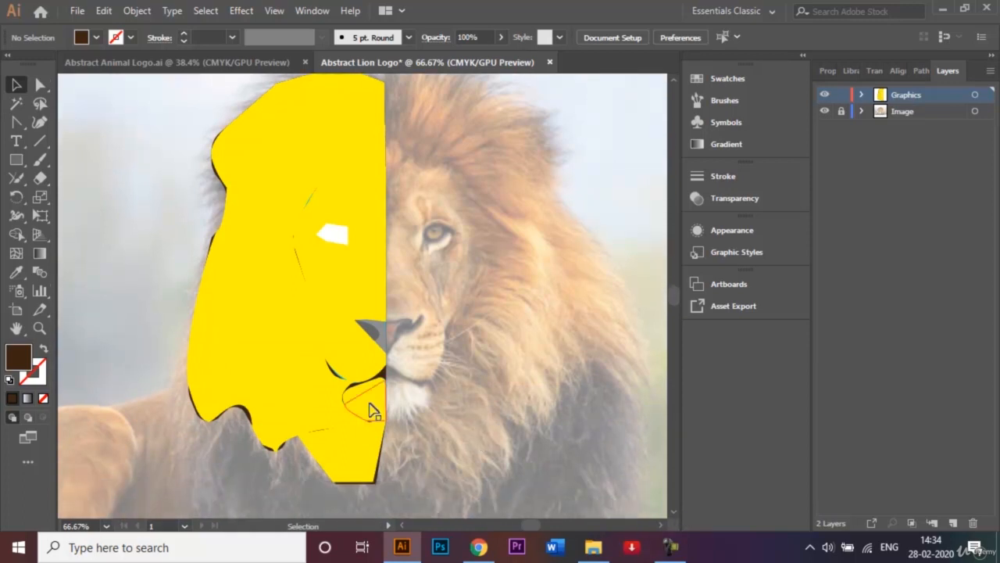
left_click(370, 410)
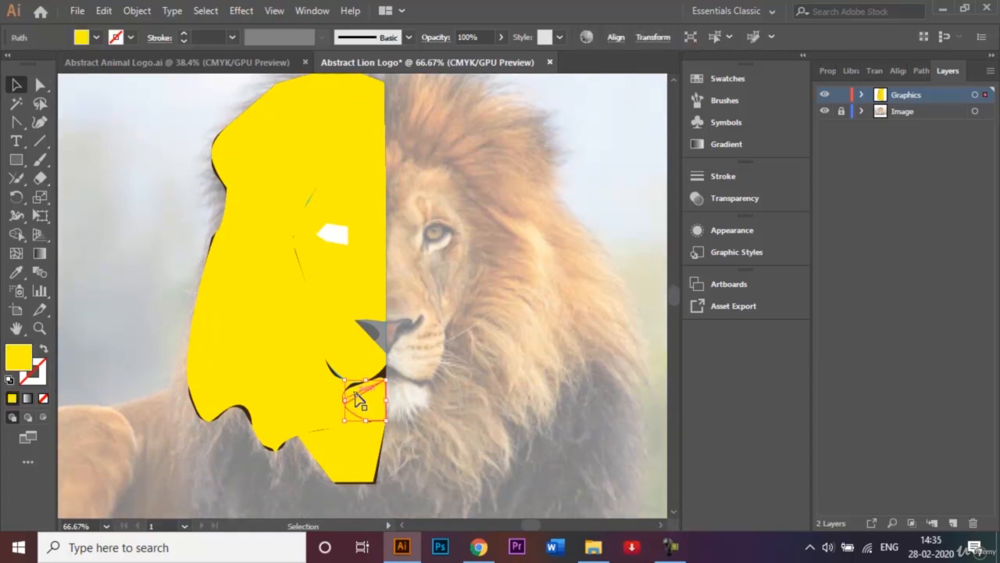
left_click(353, 399, "shift")
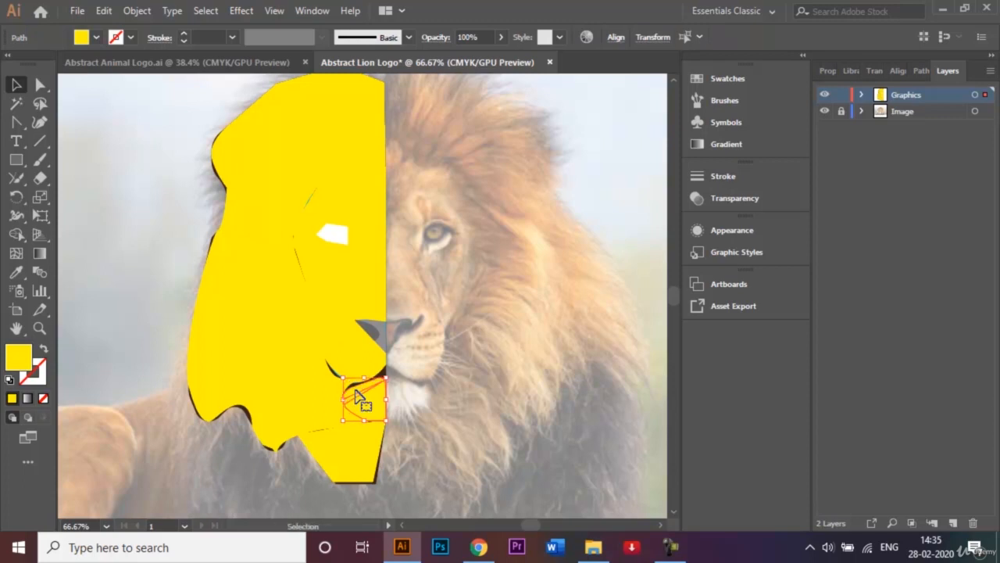
left_click(96, 39)
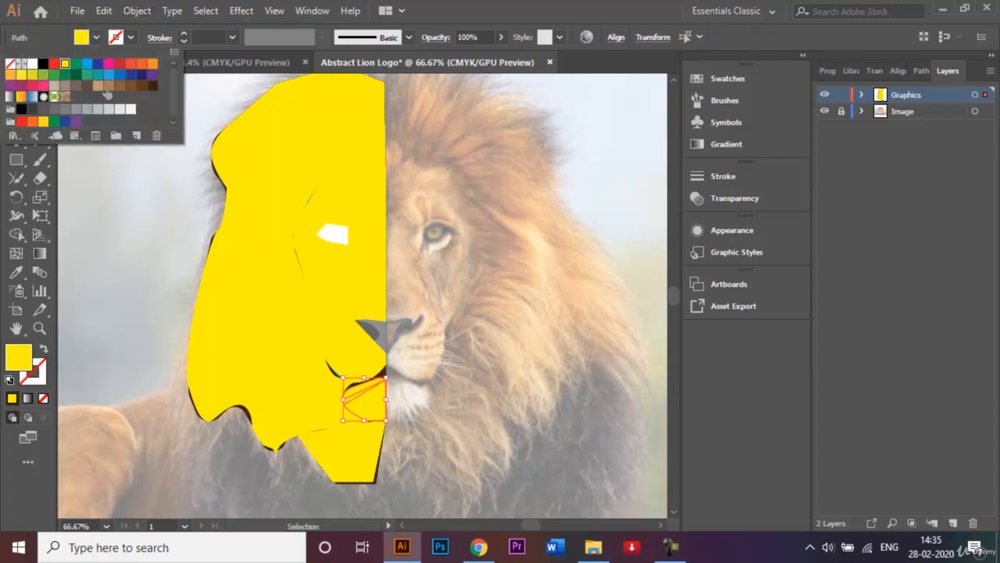
left_click(108, 88)
left_click(142, 260)
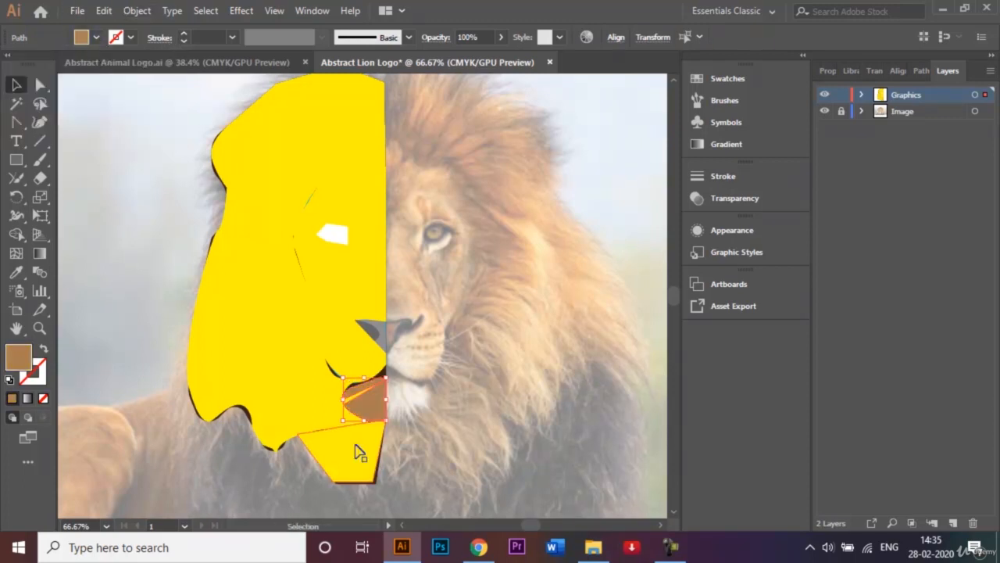
left_click(126, 352)
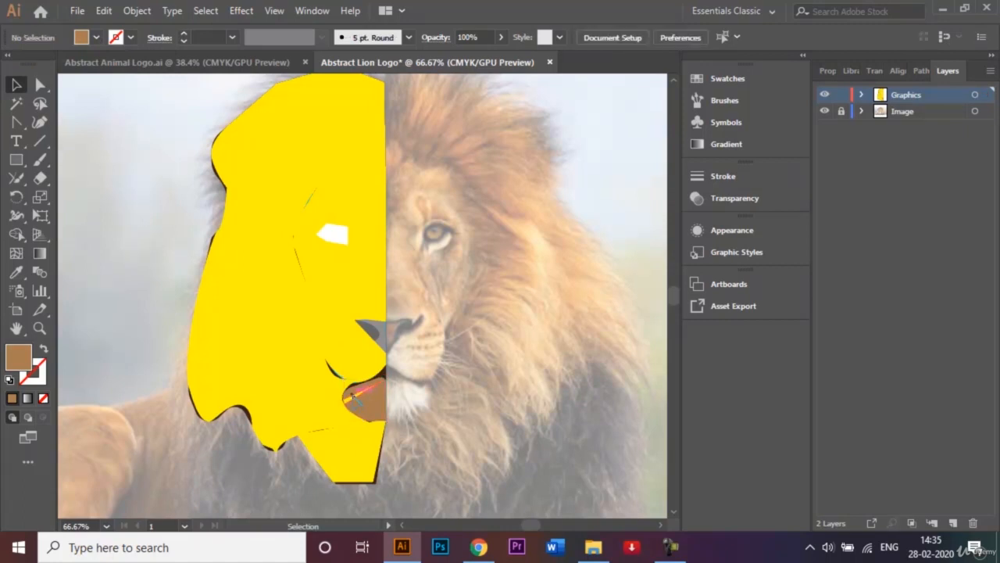
Fill the thin triangular facet between the two chin facets with a lighter tan swatch and deselect it
left_click(353, 398)
left_click(96, 38)
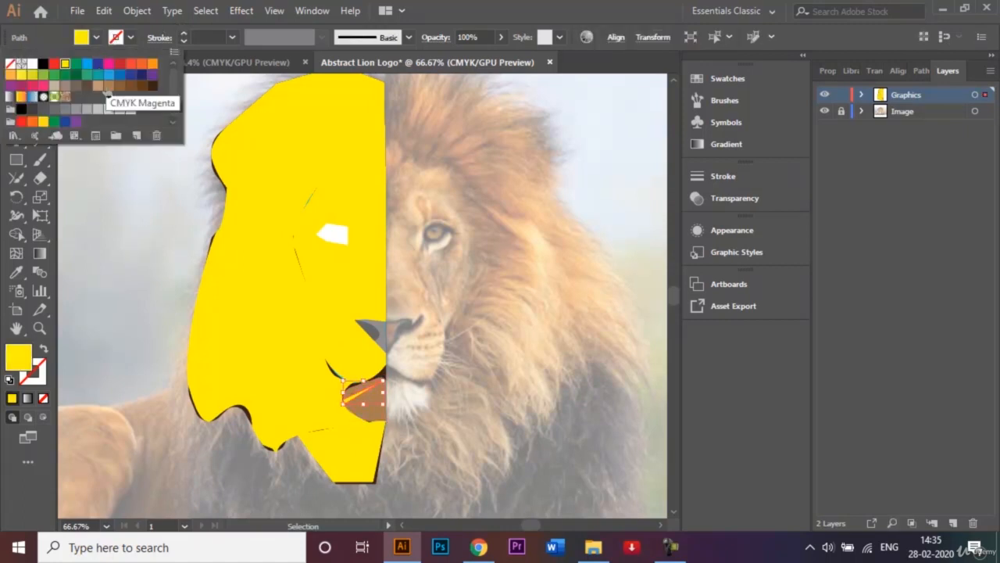
left_click(98, 85)
left_click(134, 225)
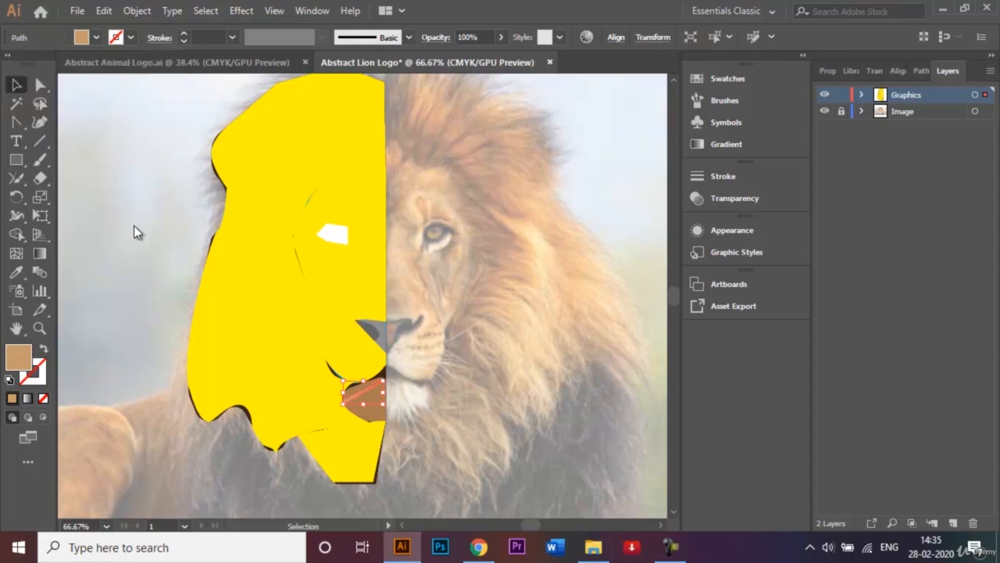
left_click(128, 309)
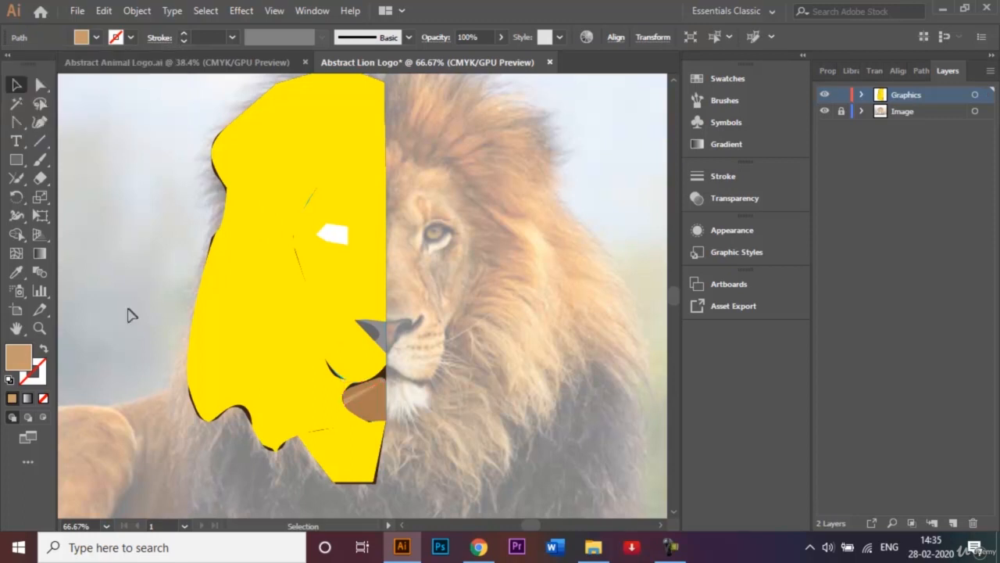
left_click(373, 125)
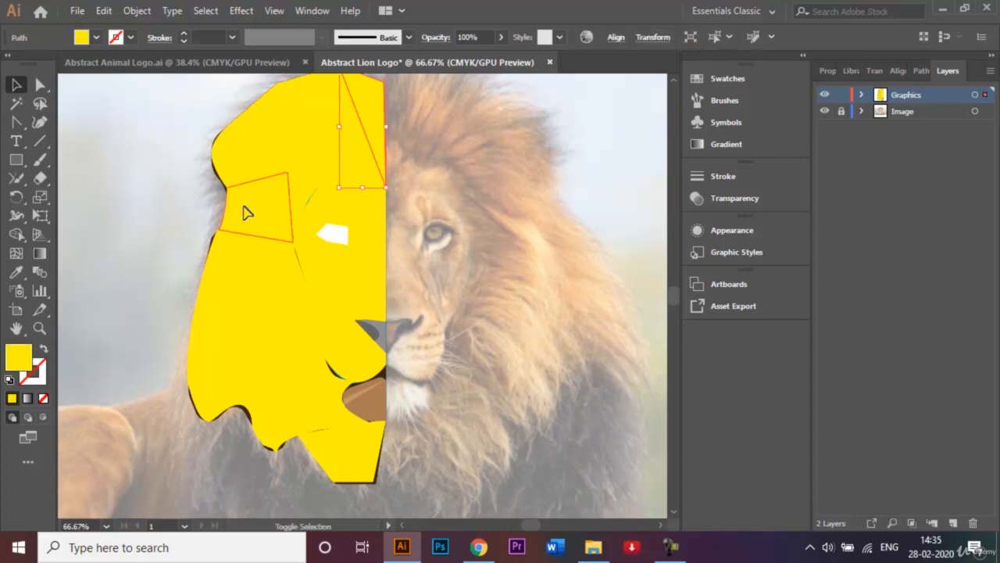
left_click(246, 217, "shift")
left_click(235, 366, "shift")
left_click(357, 461, "shift")
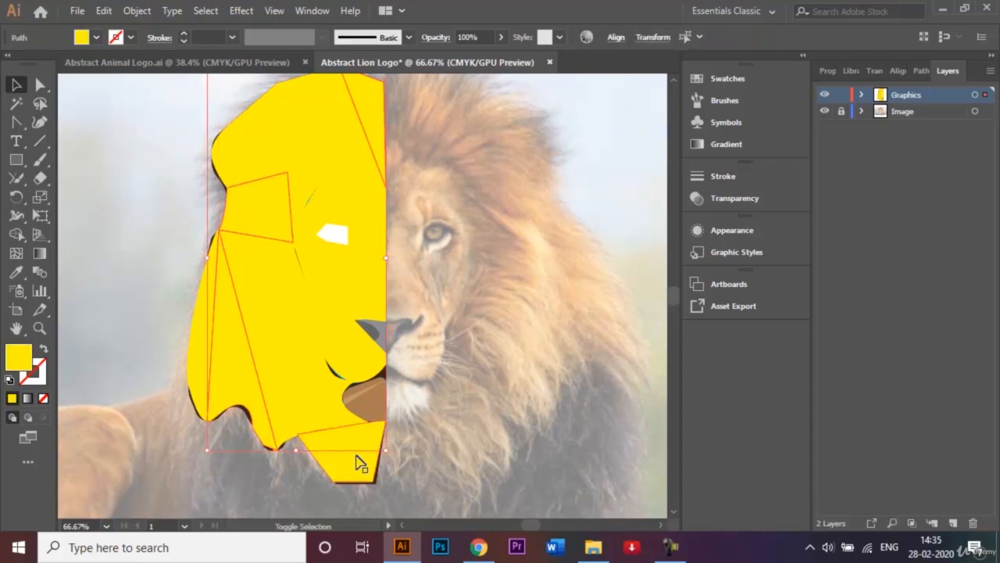
left_click(286, 252, "shift")
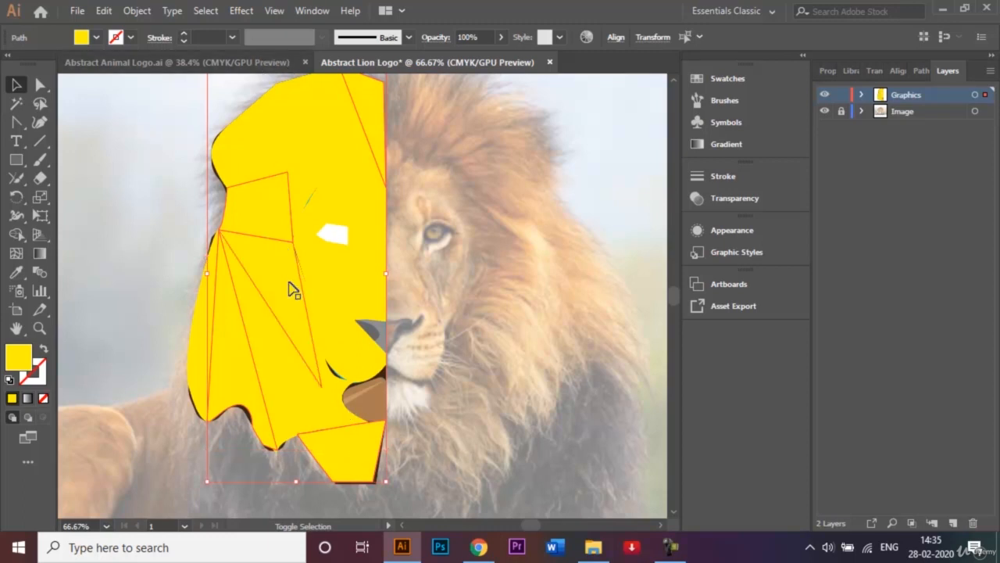
left_click(140, 210)
Fill the temple, outer lower mane, beard and narrow triangular top mane facets with a dark brown swatch and deselect them
left_click(272, 208)
left_click(217, 346, "shift")
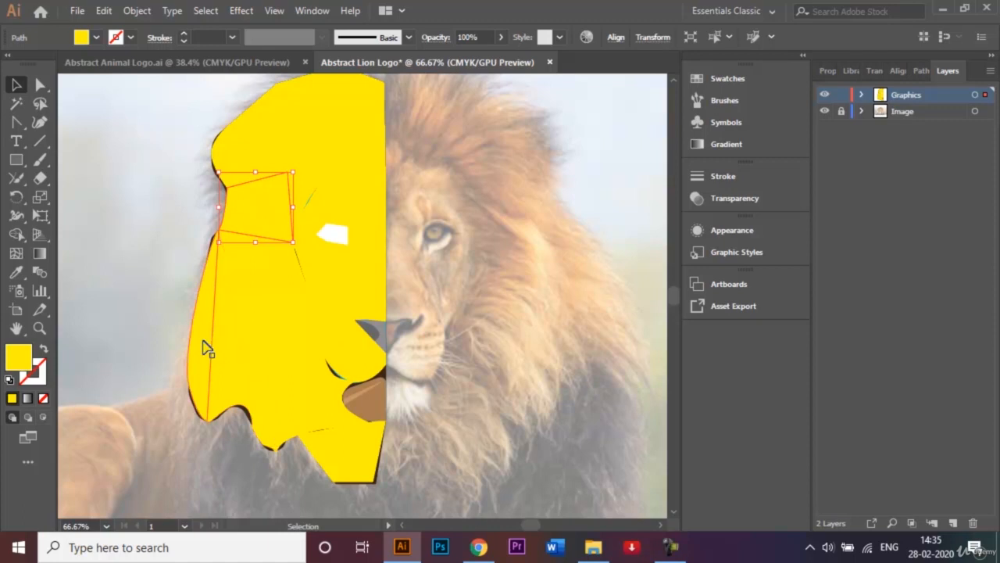
left_click(205, 346, "shift")
left_click(271, 421, "shift")
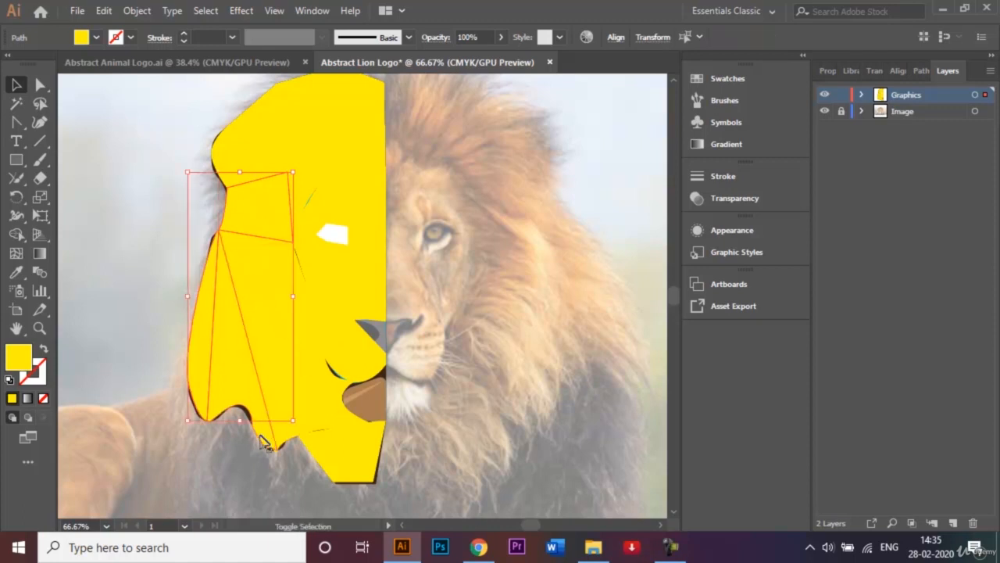
left_click(328, 452, "shift")
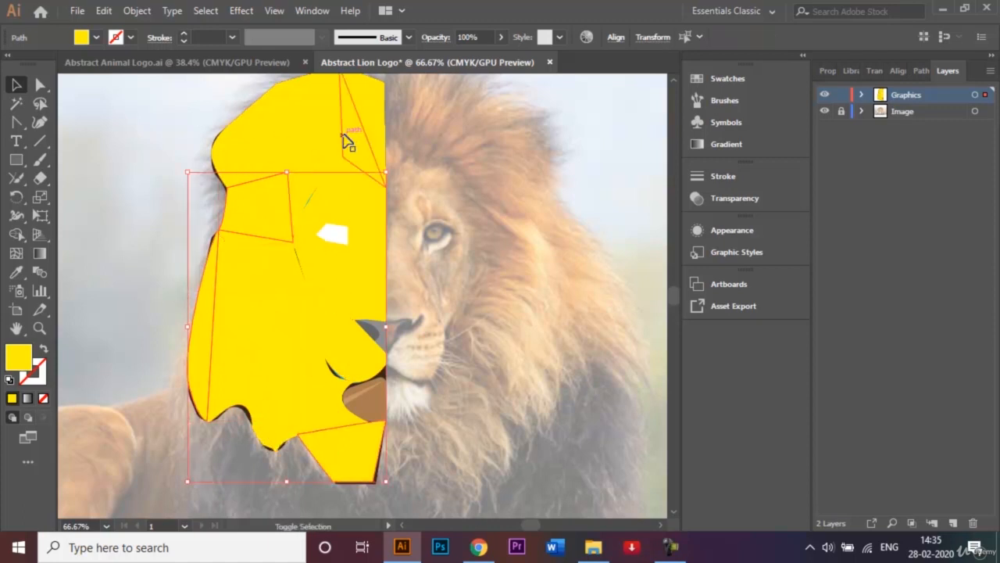
left_click(360, 137, "shift")
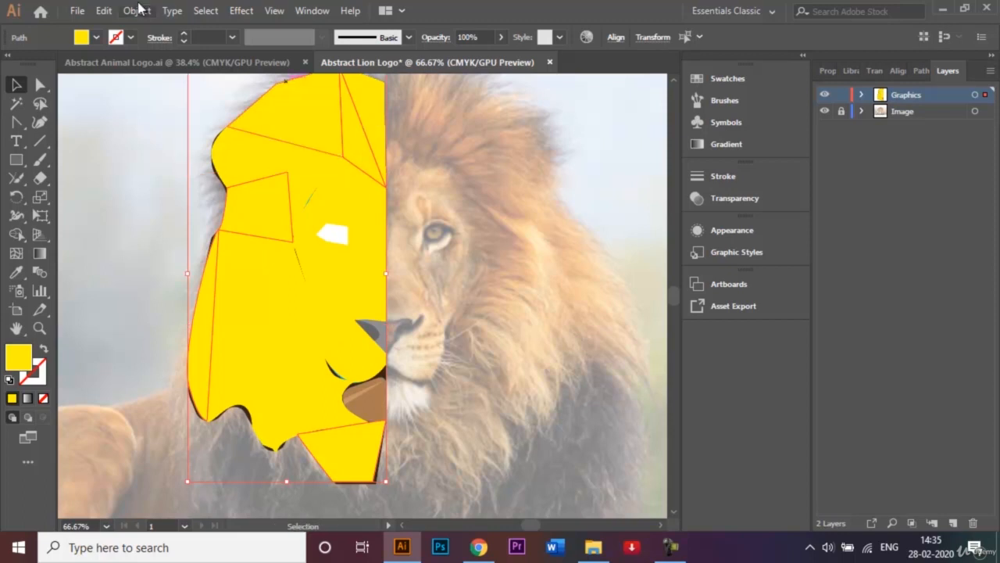
left_click(96, 37)
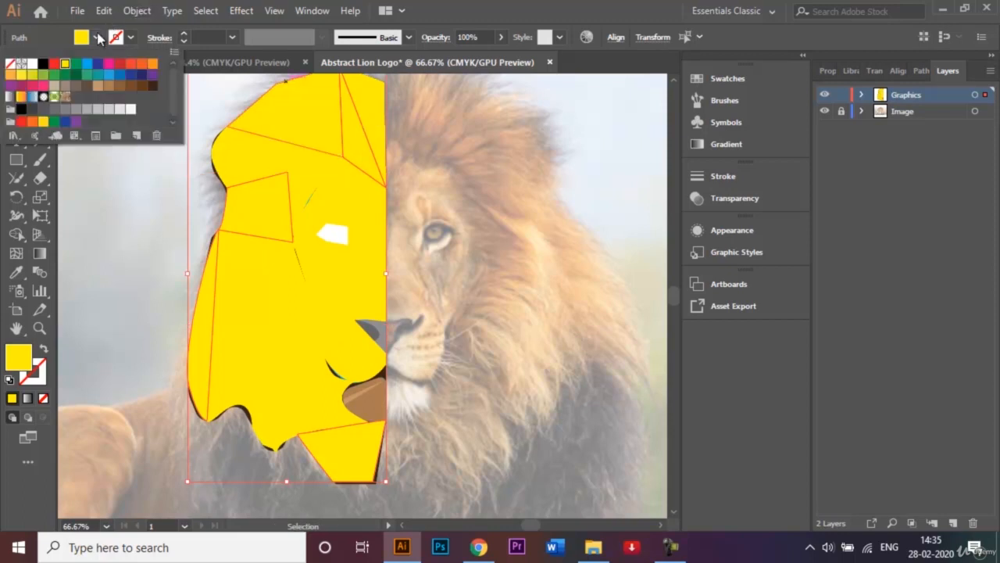
left_click(131, 86)
left_click(125, 230)
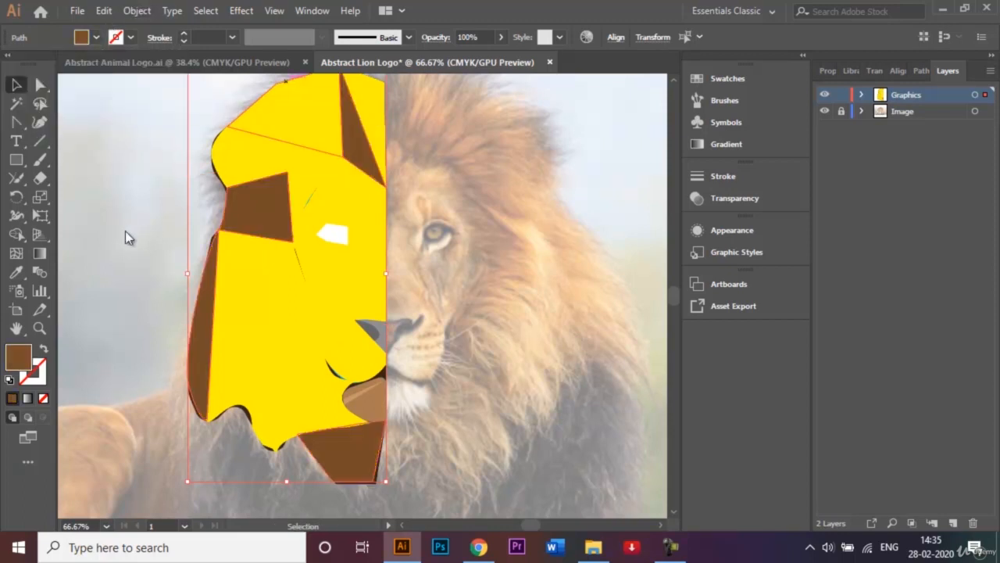
left_click(117, 268)
Fill the rounded upper side mane facet, the top facet at the centre line and the thin facet along the cheek with medium brown
left_click(242, 152)
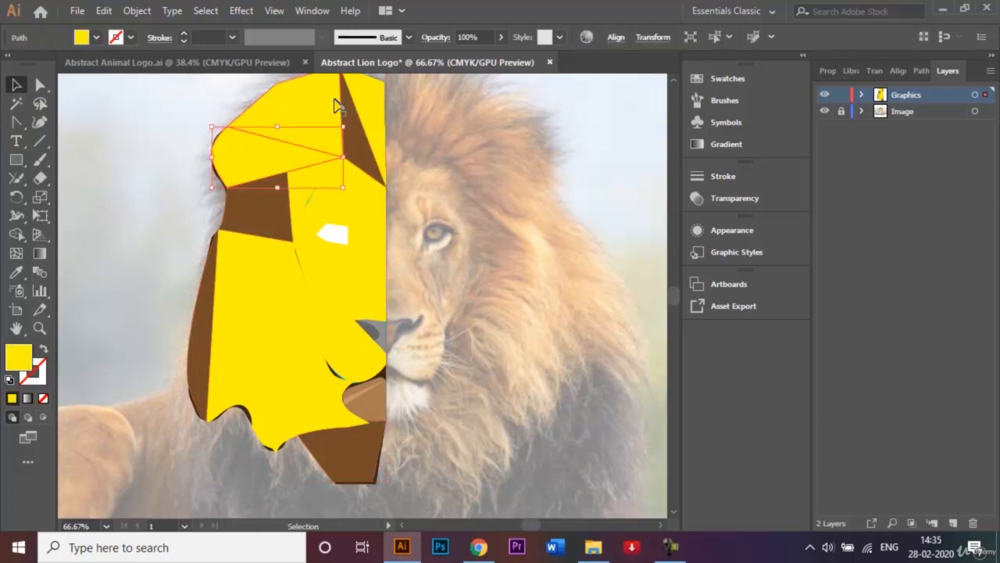
left_click(372, 99, "shift")
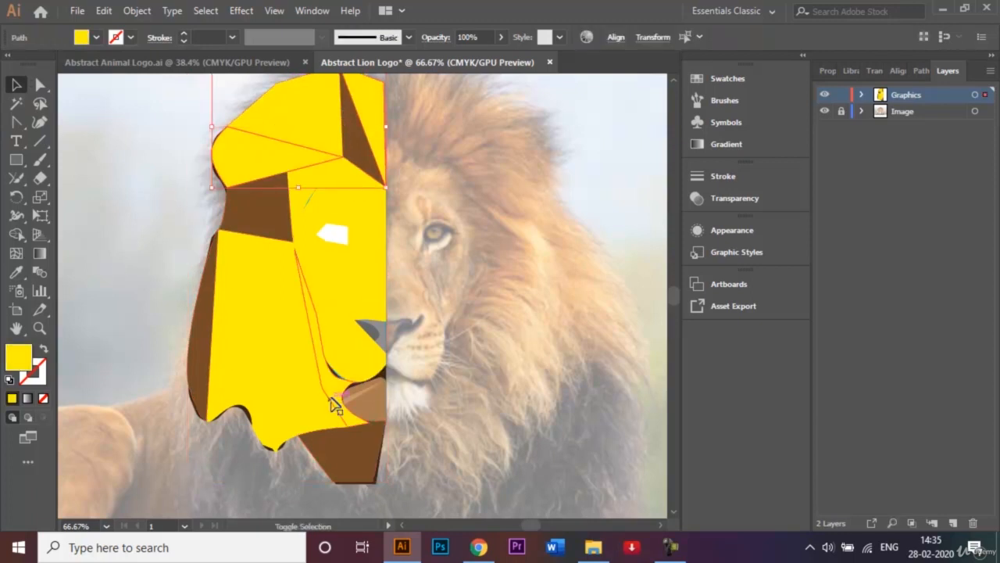
left_click(332, 403, "shift")
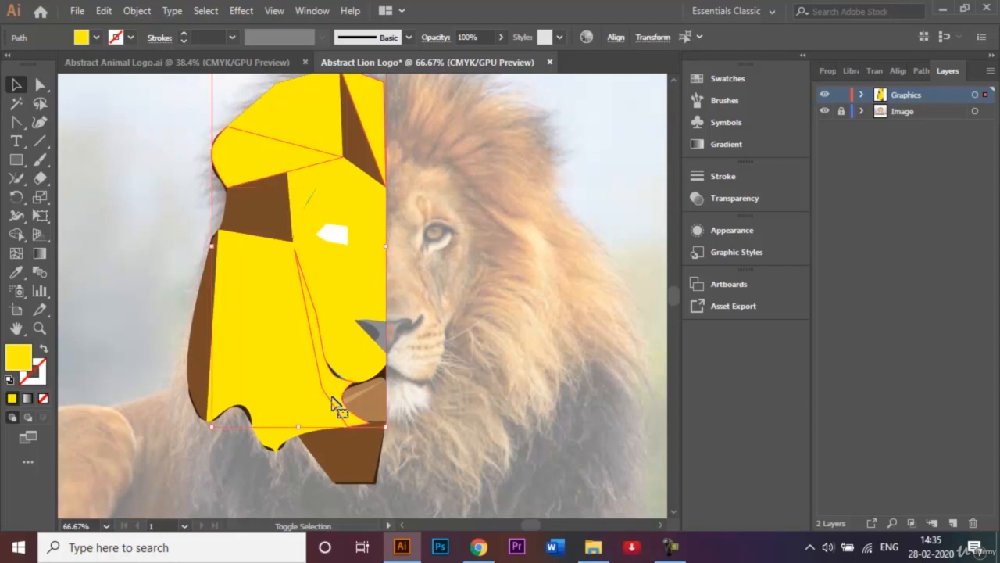
left_click(96, 38)
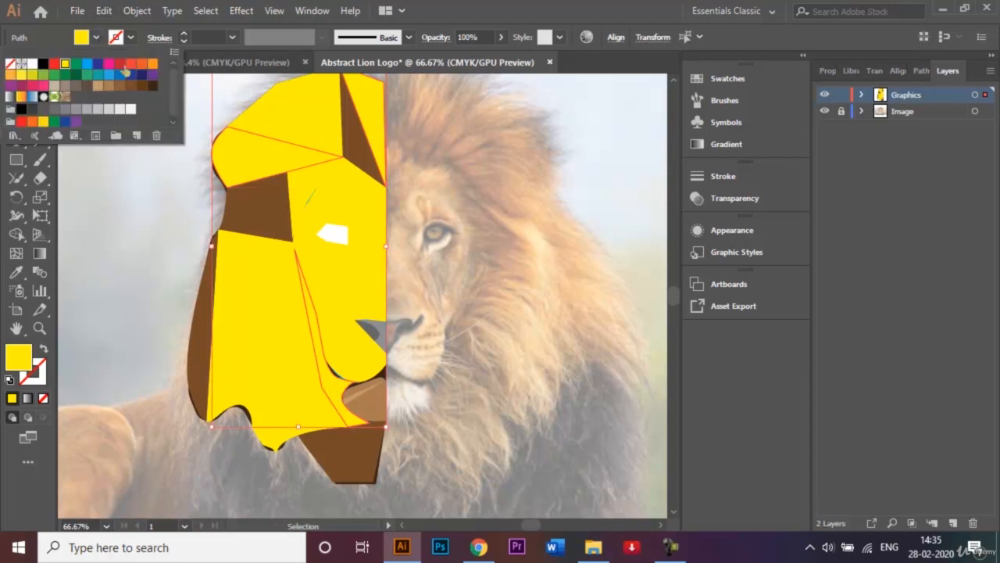
left_click(109, 88)
left_click(128, 248)
left_click(68, 290)
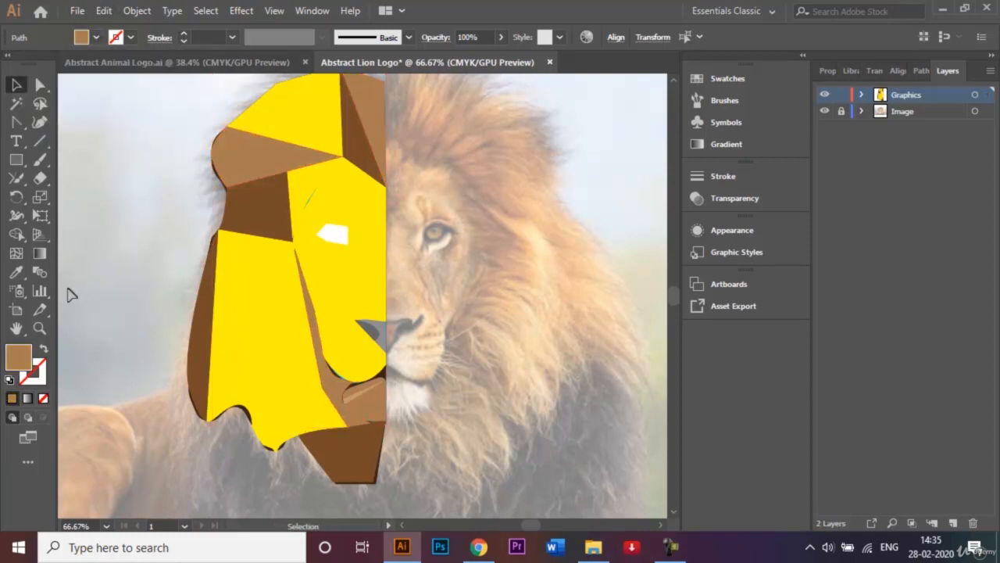
Fill the large top mane facet and the triangular facet beside the cheek with the tan swatch C=25 M=40 Y=65 K=0, declining Sticky Keys
left_click(281, 116)
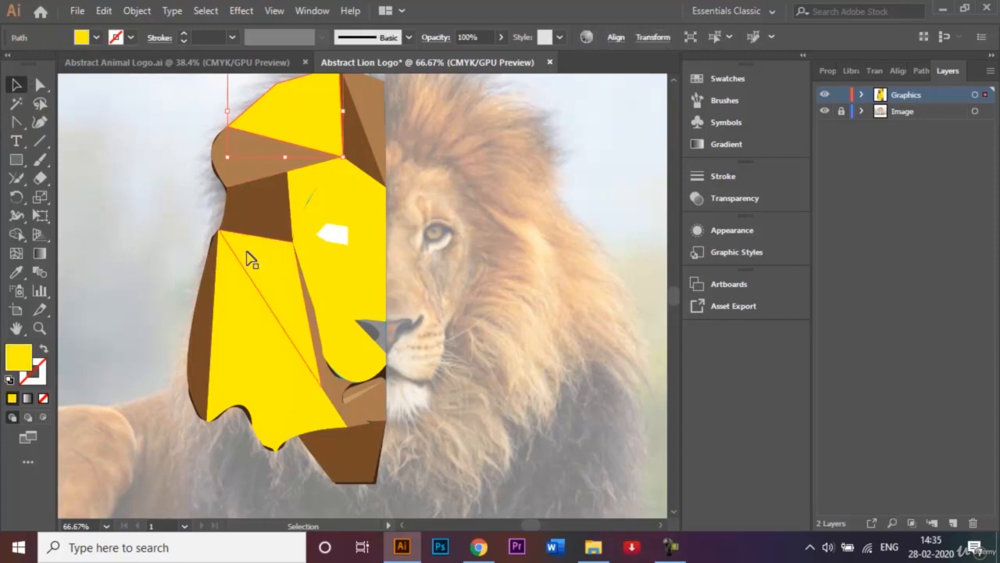
left_click(260, 264, "shift")
key("shift")
key("shift")
key("shift")
key("shift")
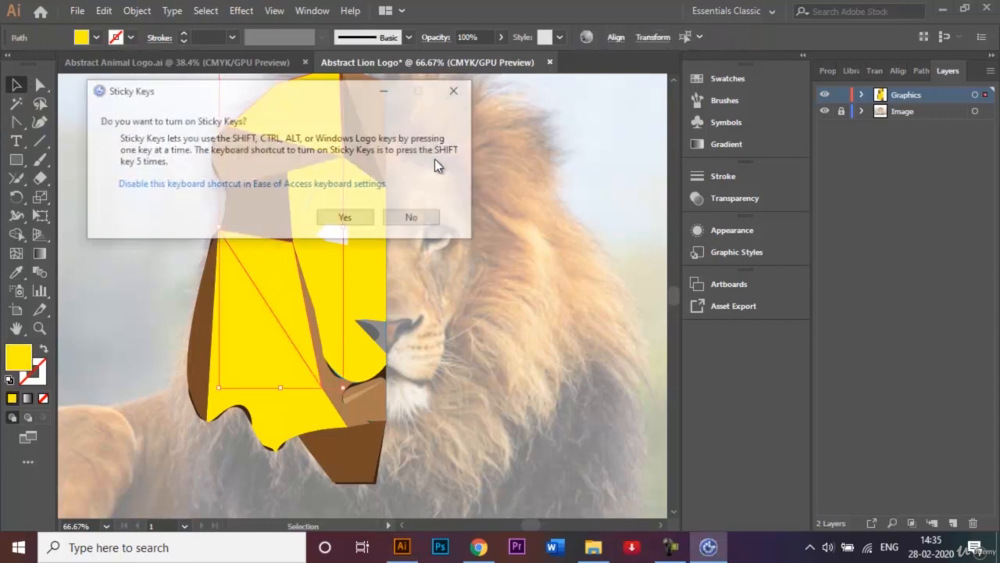
left_click(414, 219)
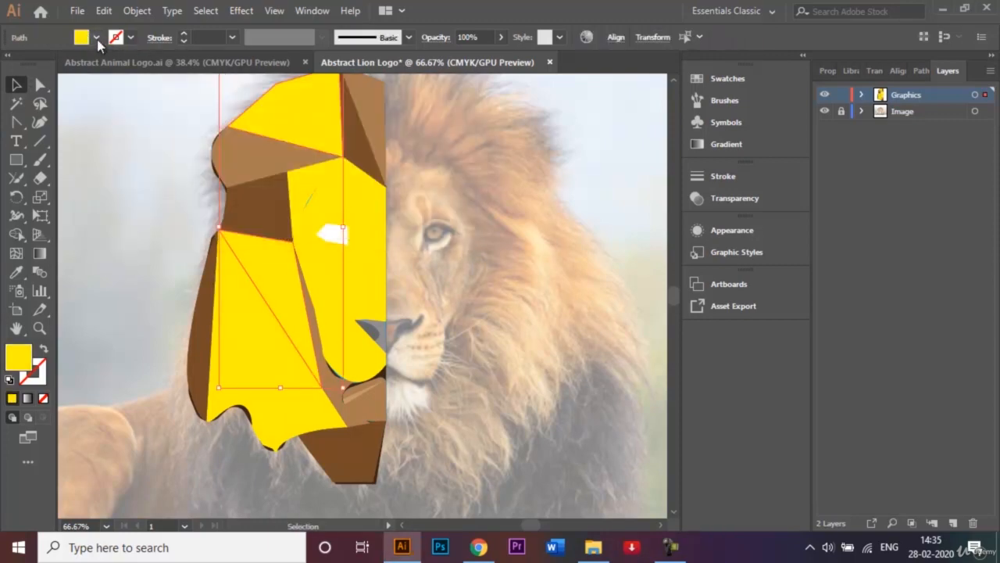
left_click(96, 38)
left_click(98, 86)
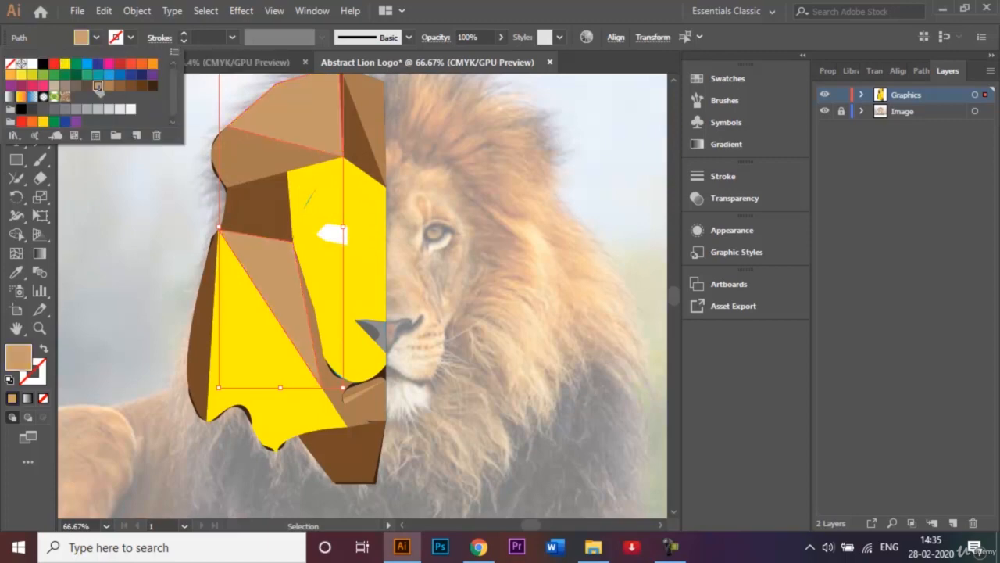
left_click(112, 235)
left_click(89, 250)
Fill the curved facet beside the brow and the narrow lower mane facet with the darkest brown swatch and deselect them
left_click(310, 186)
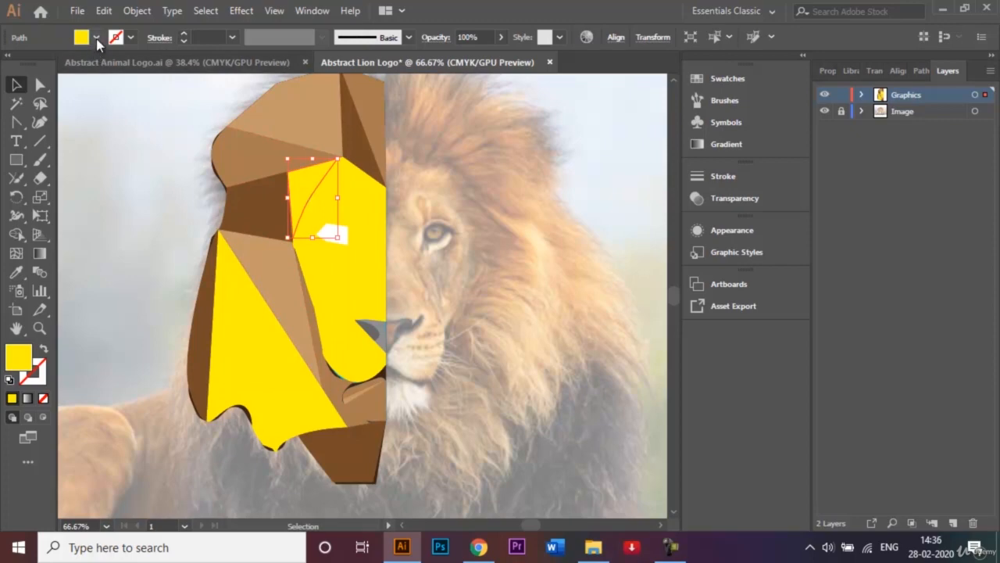
left_click(231, 356, "shift")
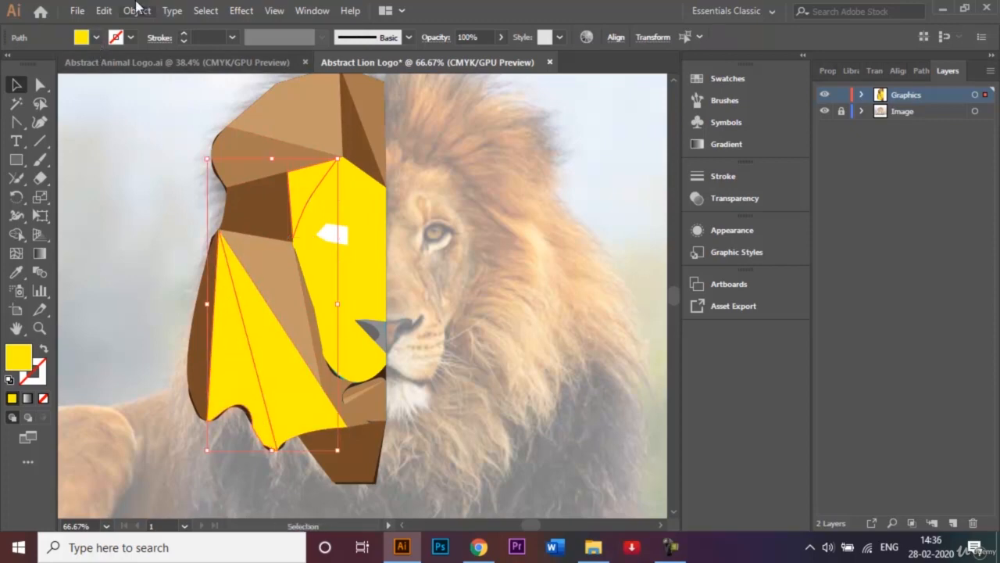
left_click(95, 38)
left_click(155, 87)
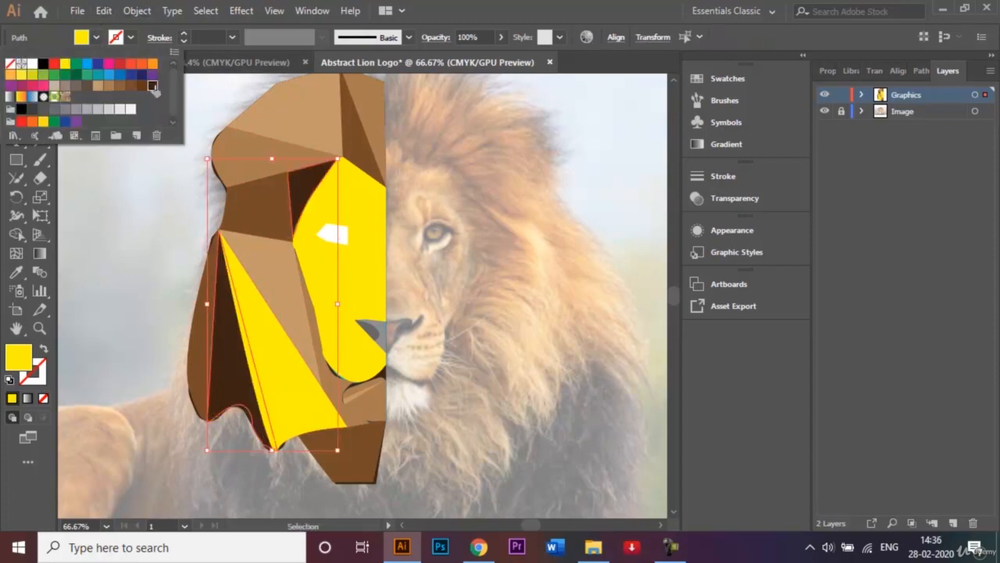
left_click(111, 274)
left_click(107, 285)
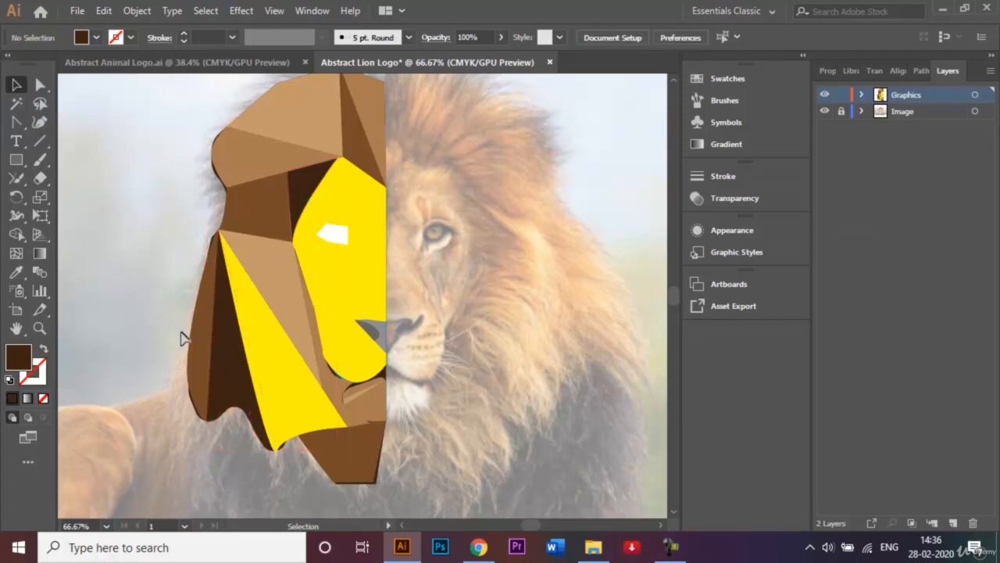
Fill the remaining large yellow lower mane facet with the medium brown swatch and deselect it
left_click(262, 361)
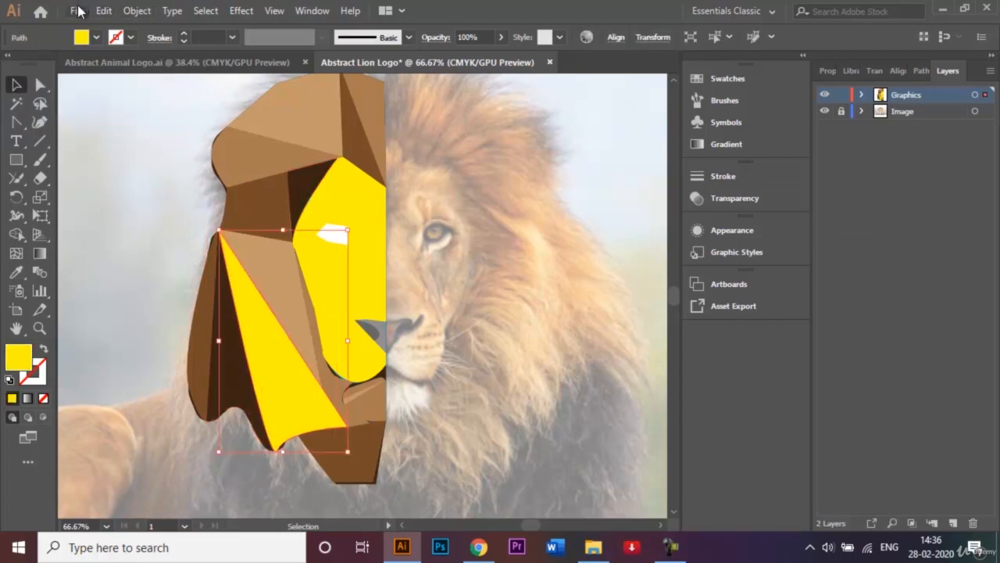
left_click(96, 37)
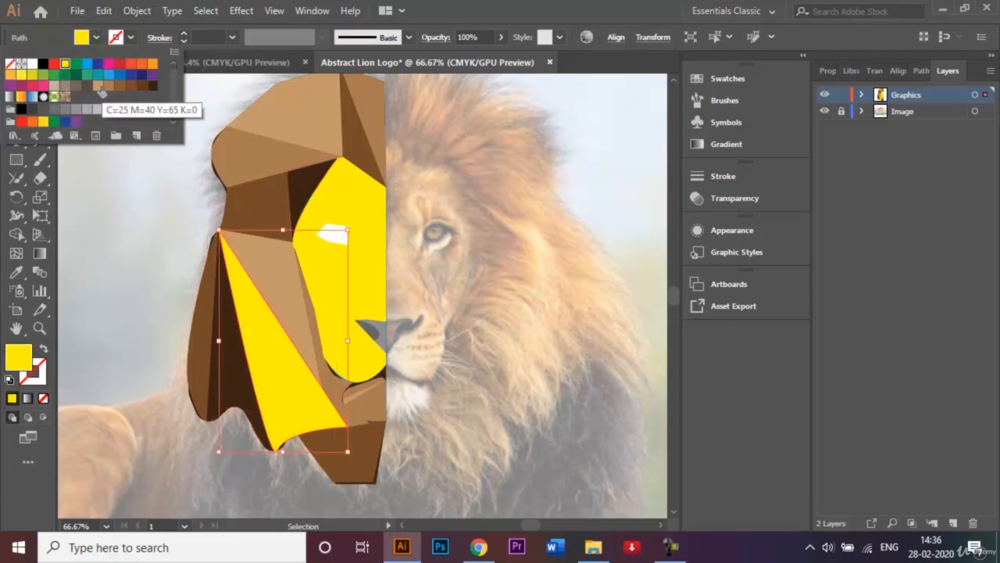
left_click(109, 87)
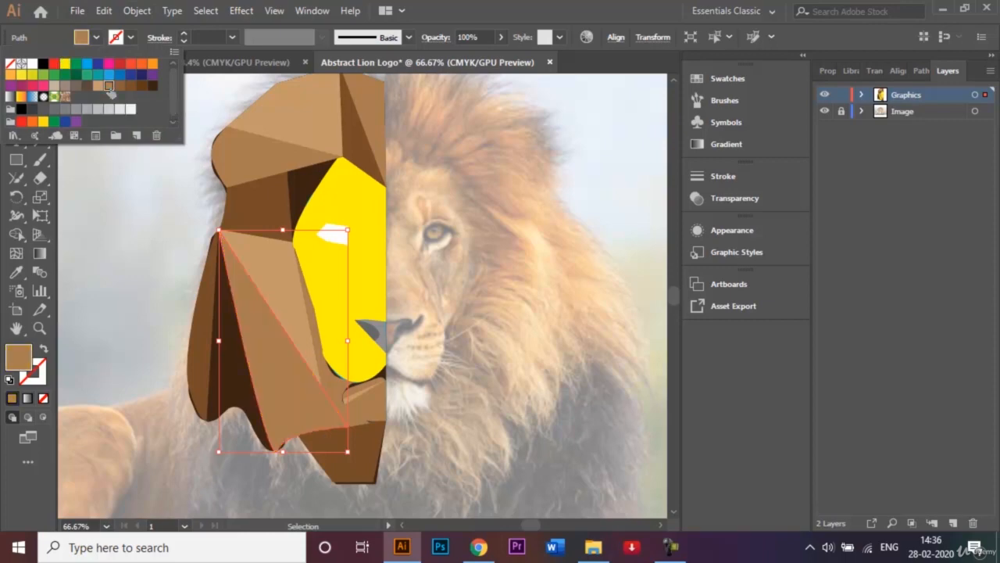
left_click(125, 276)
left_click(117, 284)
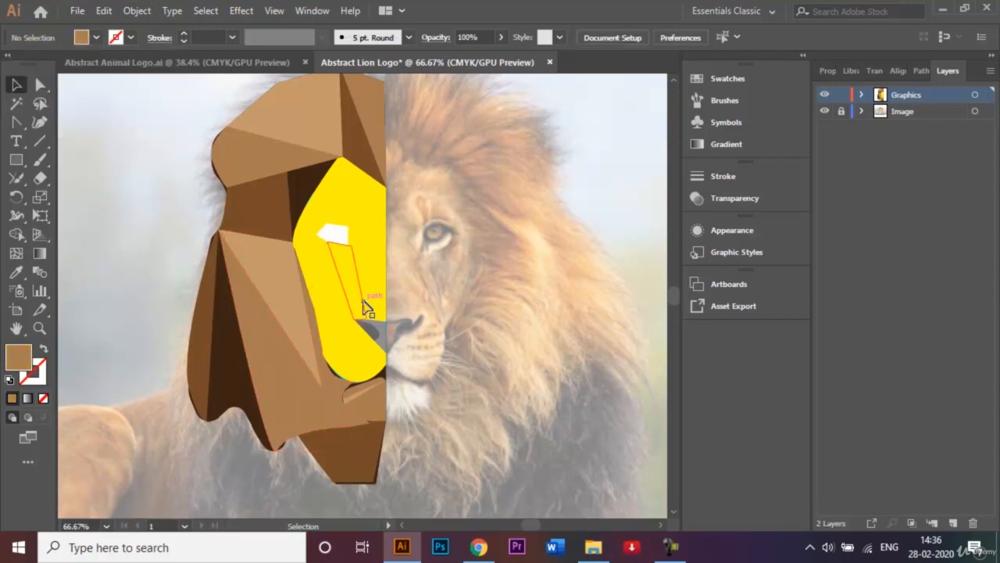
Check the reference lion in Abstract Animal Logo.ai and fill the central forehead, cheek triangle and muzzle facets with red
left_click(195, 64)
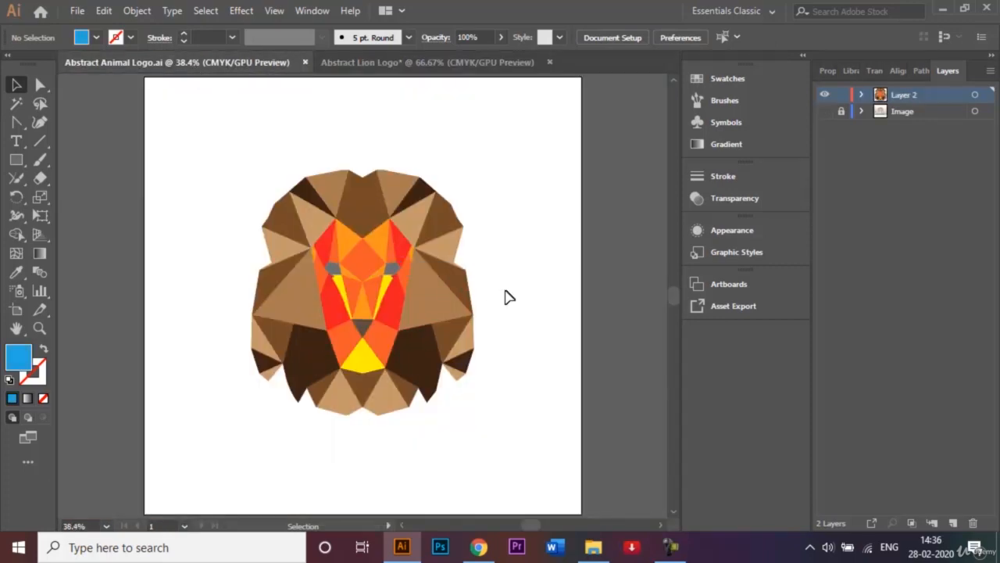
left_click(382, 63)
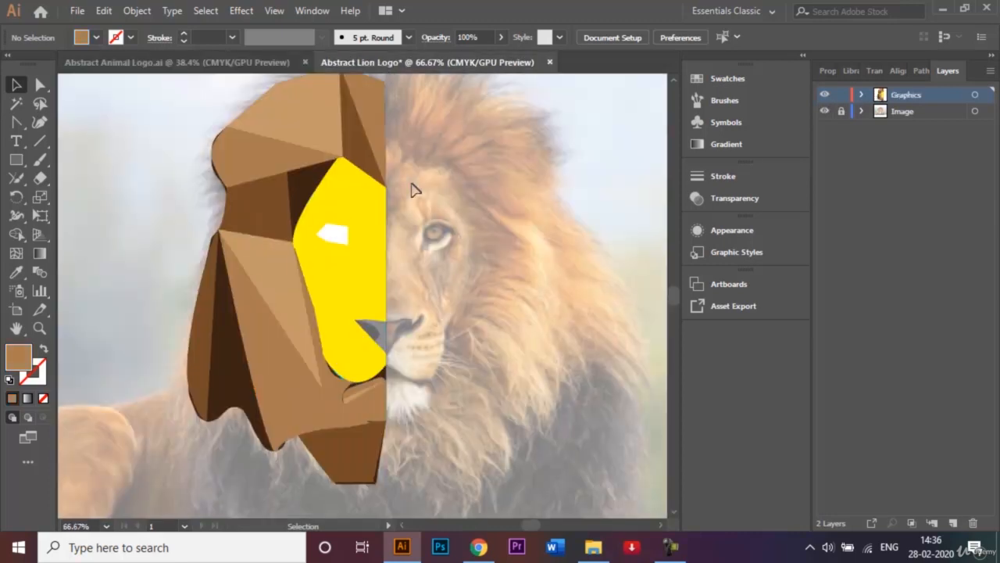
left_click(378, 202)
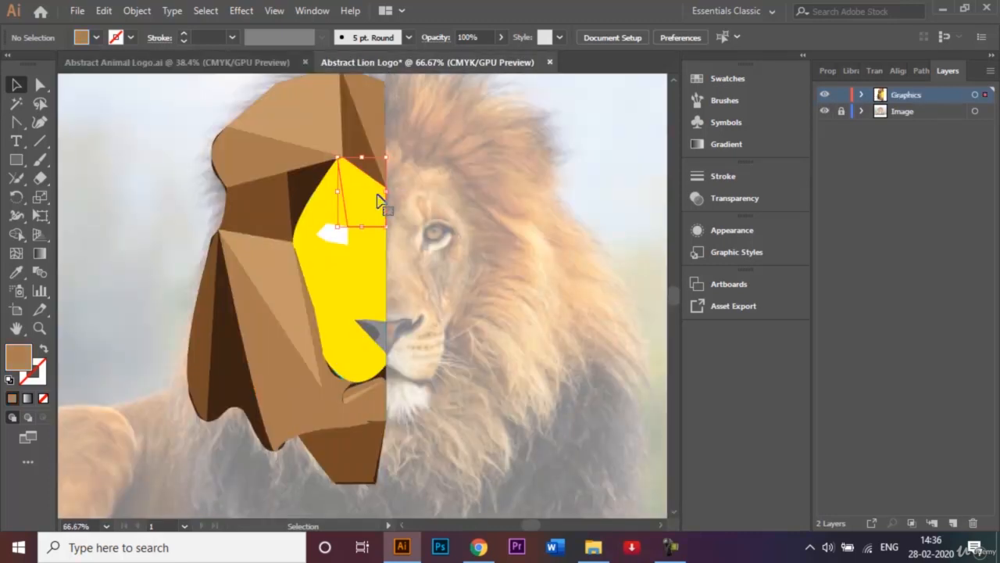
left_click(344, 307, "shift")
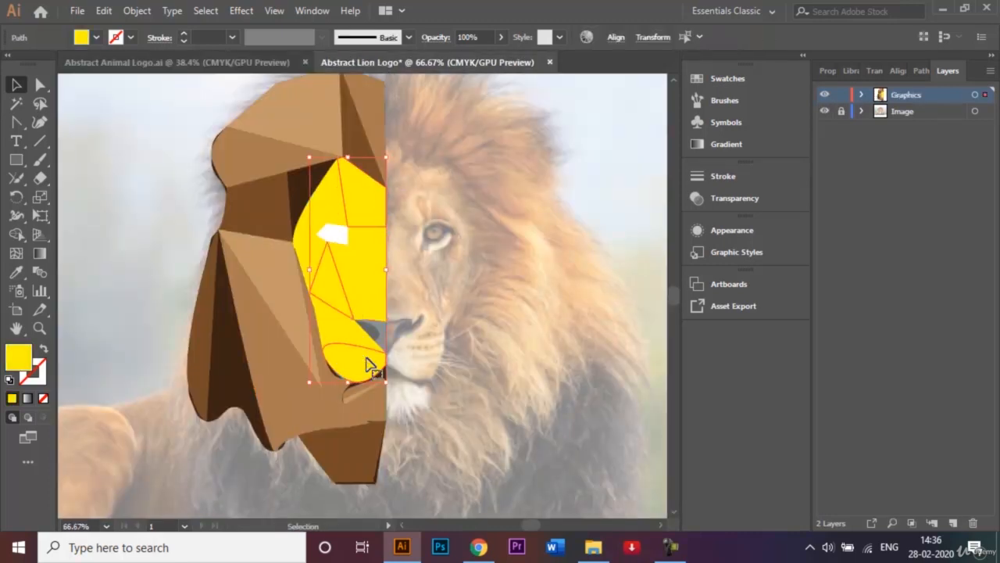
left_click(95, 37)
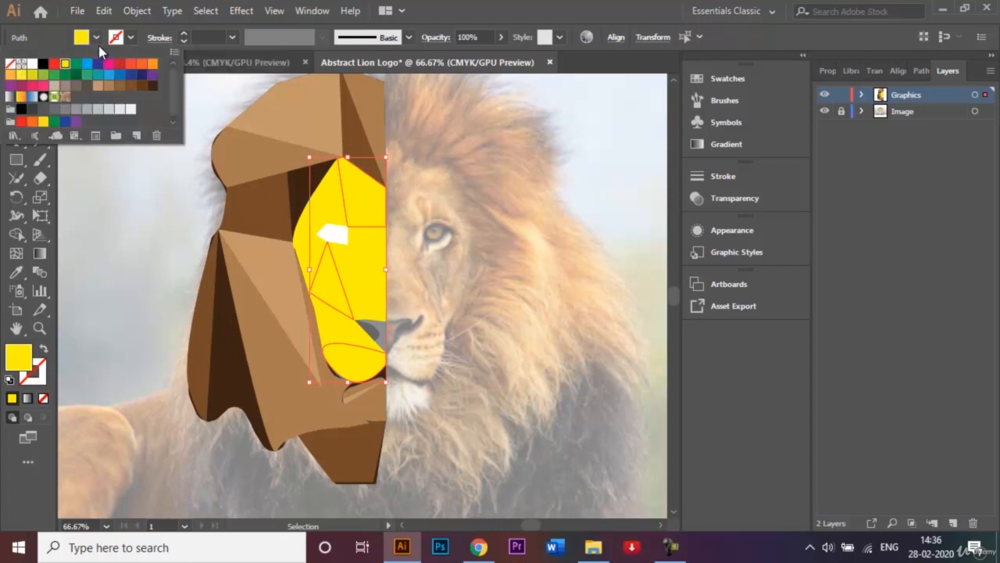
left_click(53, 64)
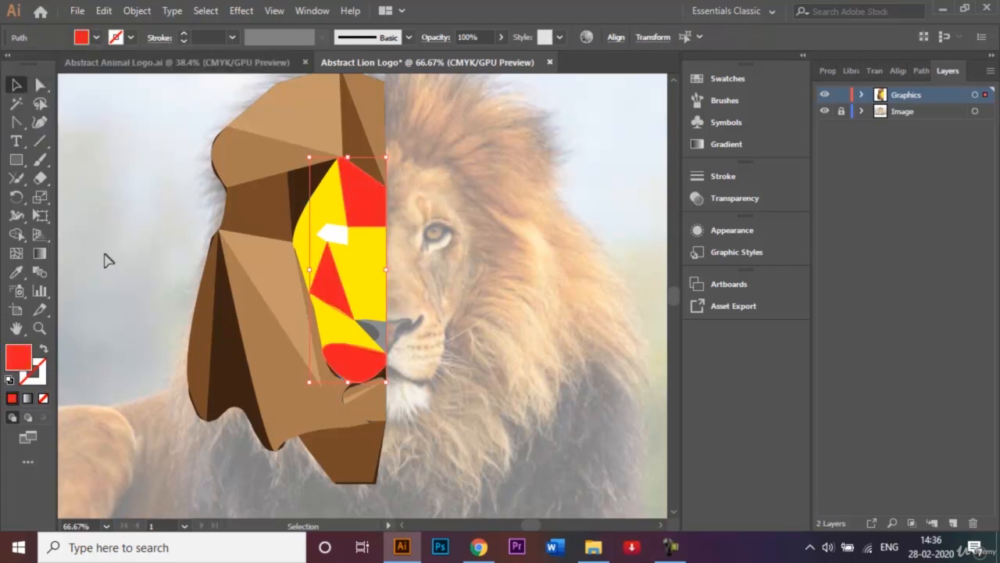
left_click(113, 301)
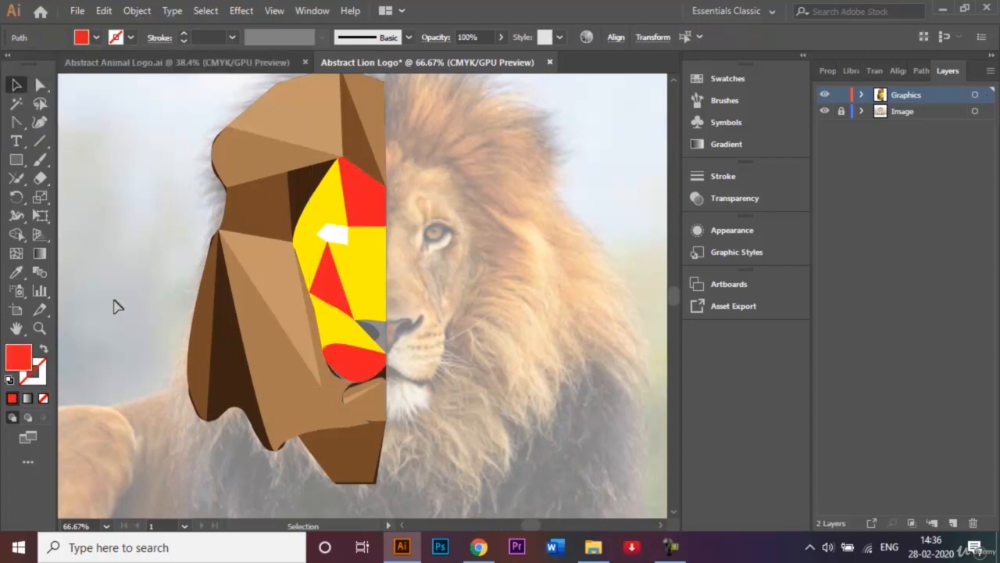
Fill the large yellow facet surrounding the eye with the orange swatch and deselect it
left_click(355, 283)
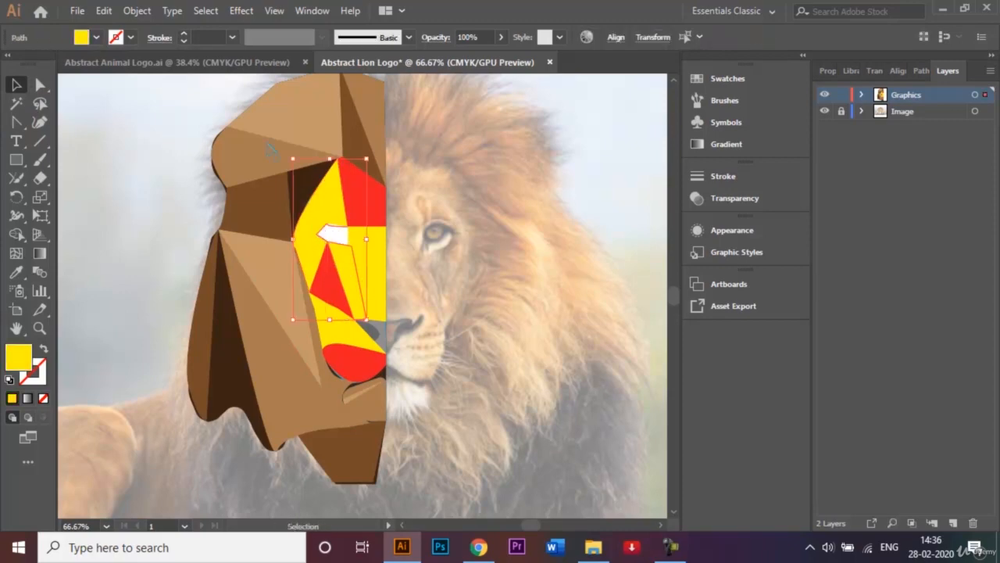
left_click(96, 37)
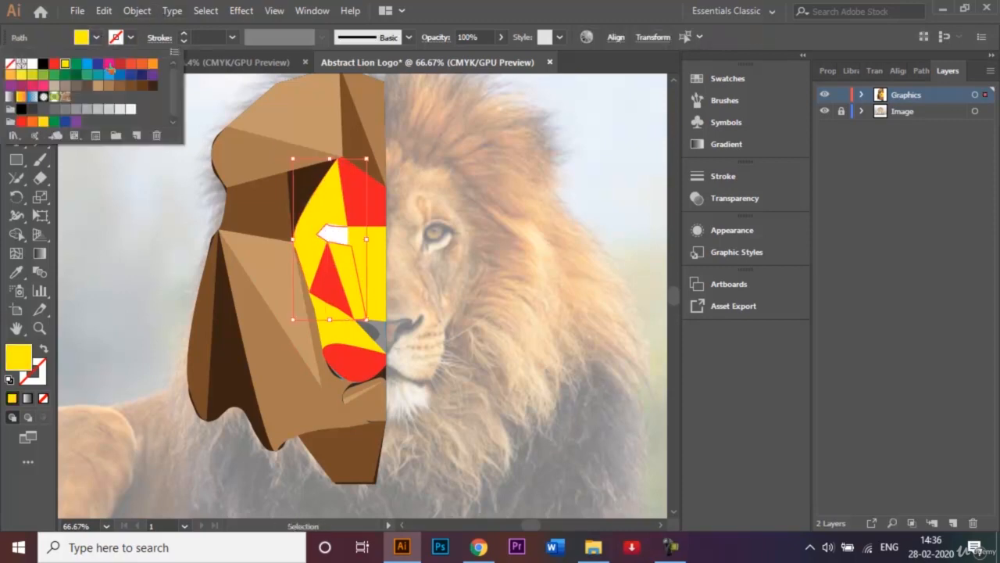
left_click(152, 63)
left_click(104, 248)
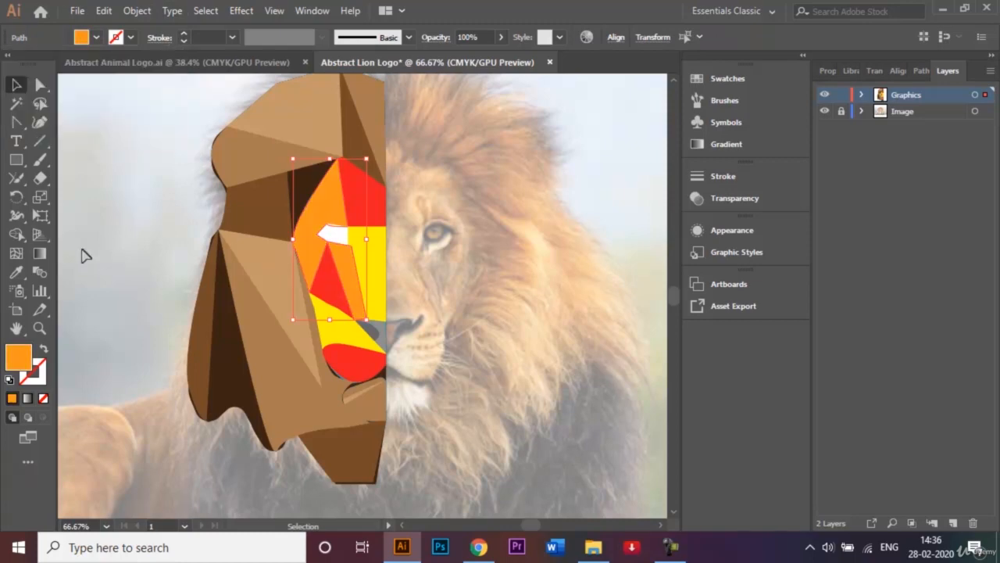
left_click(86, 256)
Fill the white eye shape with a medium grey swatch and deselect it
left_click(334, 234)
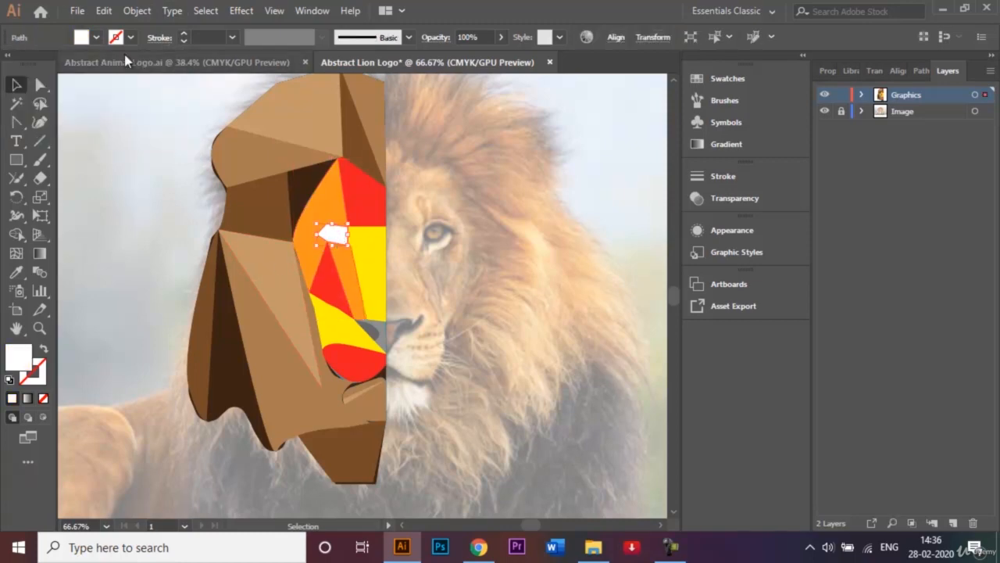
left_click(96, 36)
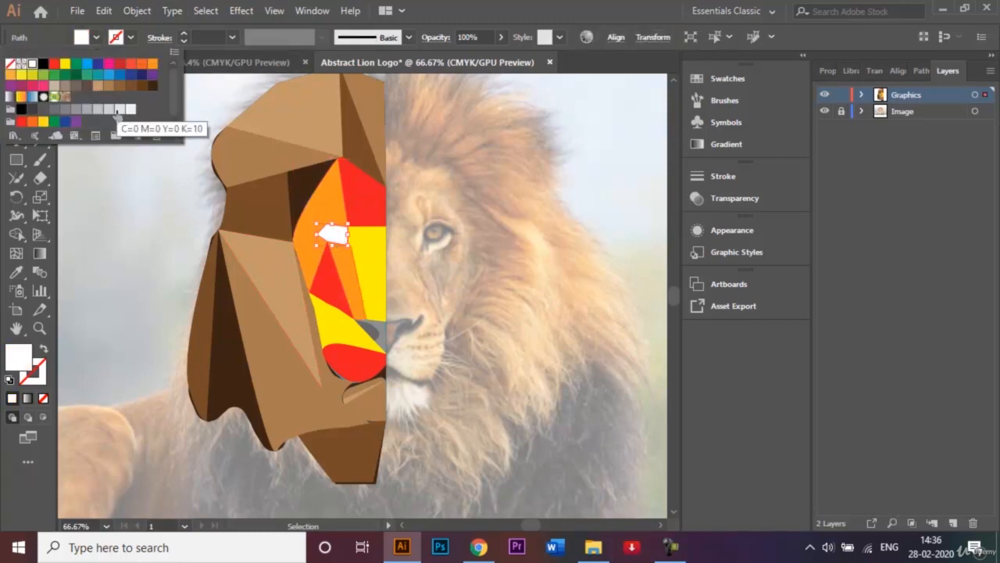
left_click(117, 110)
left_click(95, 111)
left_click(98, 211)
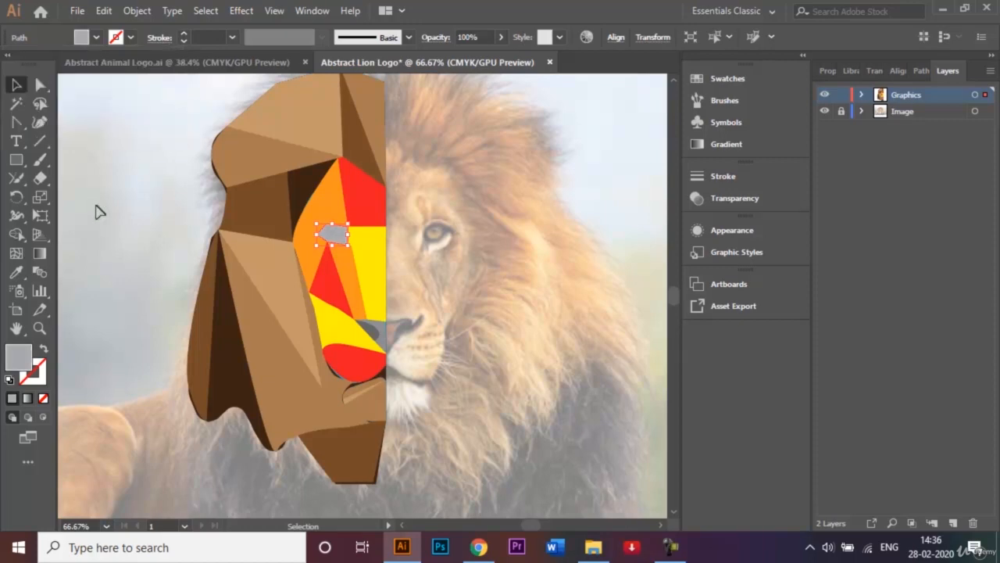
left_click(39, 290)
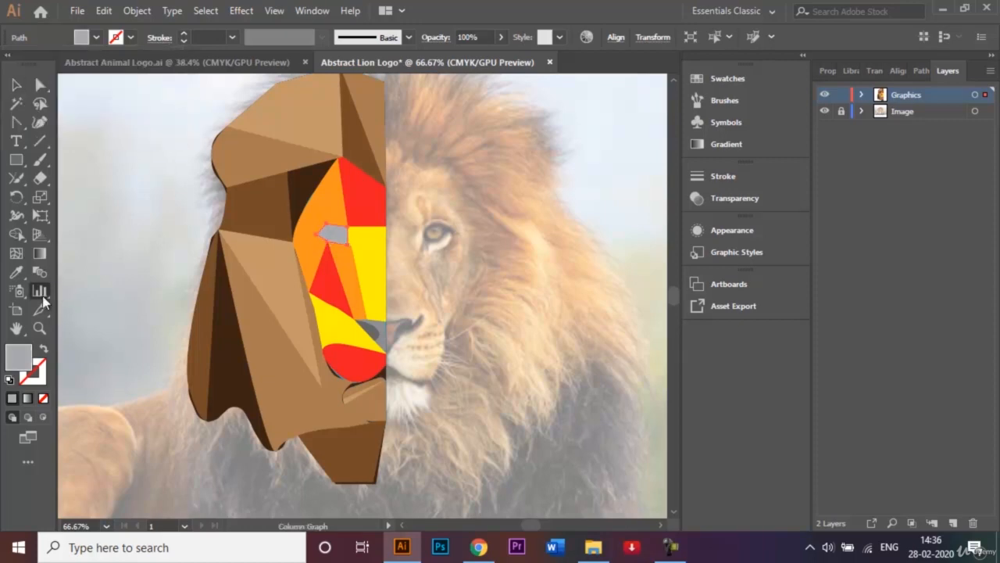
left_click(16, 84)
left_click(102, 213)
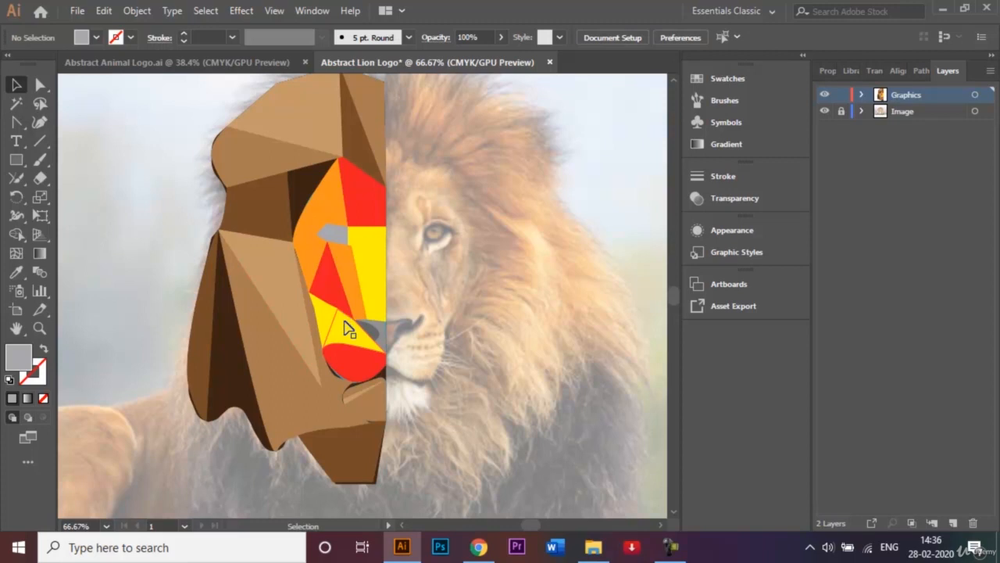
Fill the yellow band beside the eye and the upper muzzle facet with the dark red swatch C=15 M=100 Y=90 K=10
left_click(349, 329)
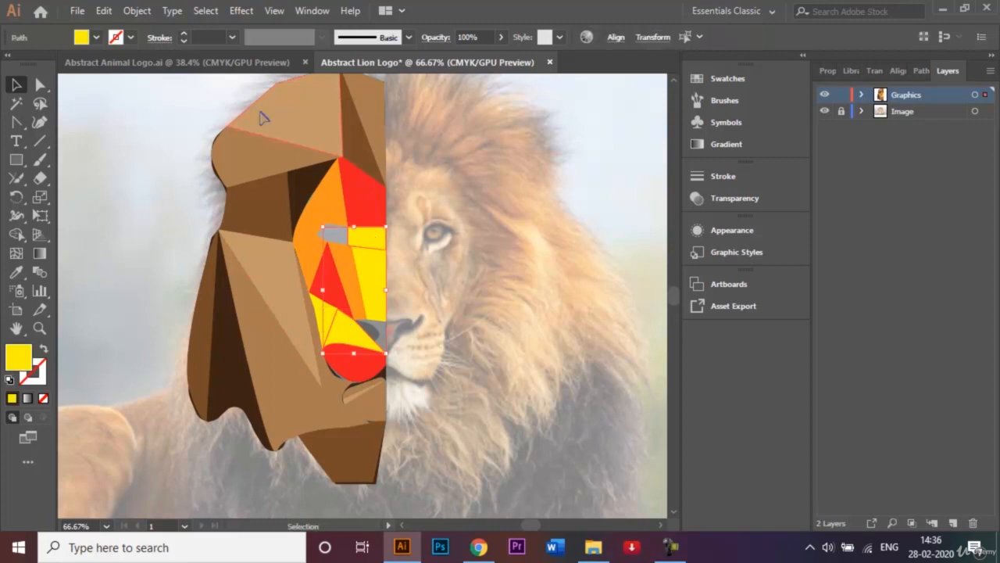
left_click(96, 37)
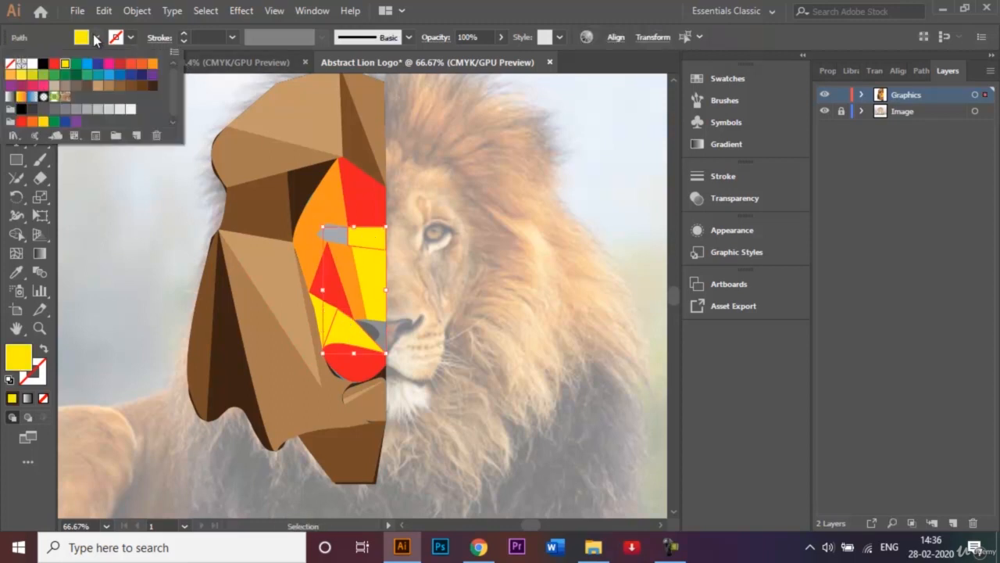
left_click(126, 65)
left_click(107, 246)
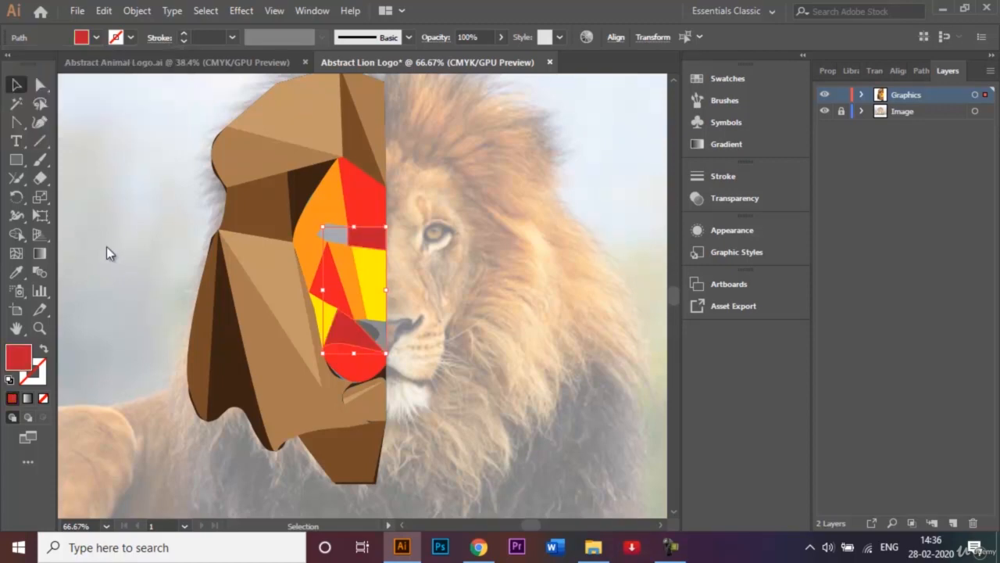
left_click(78, 241)
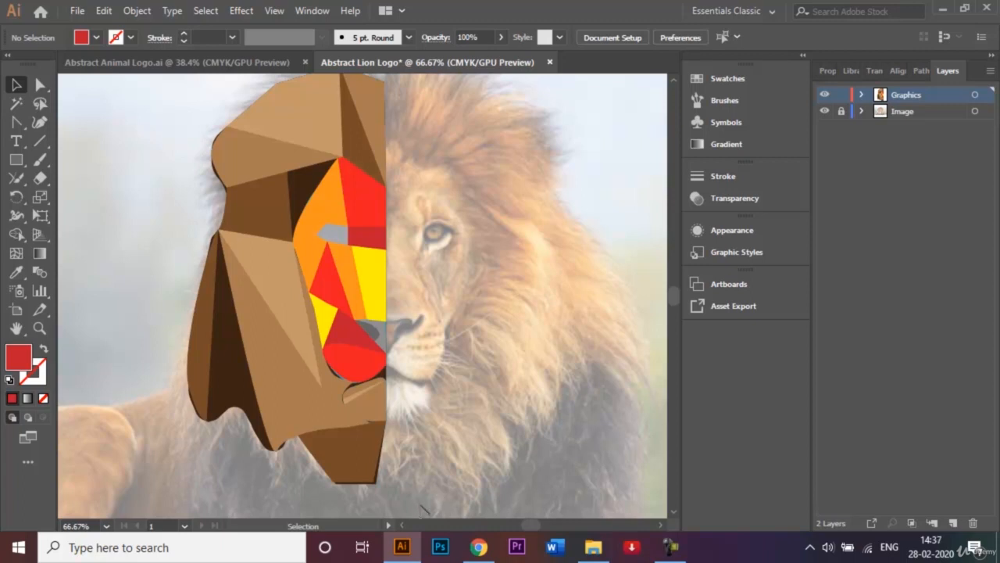
Select all the facets of the lion half and group them
left_click_drag(423, 509, 185, 218)
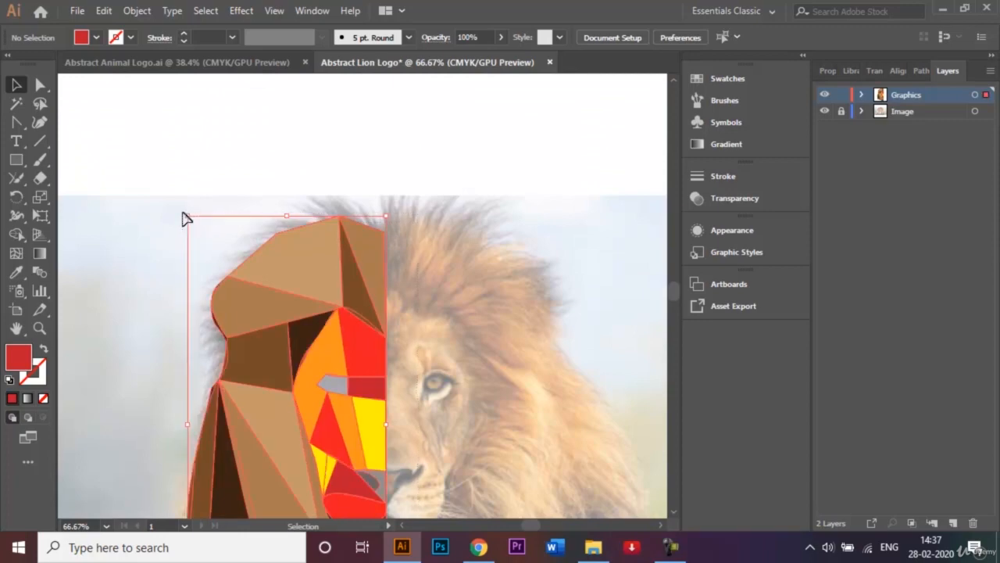
key("ctrl+0")
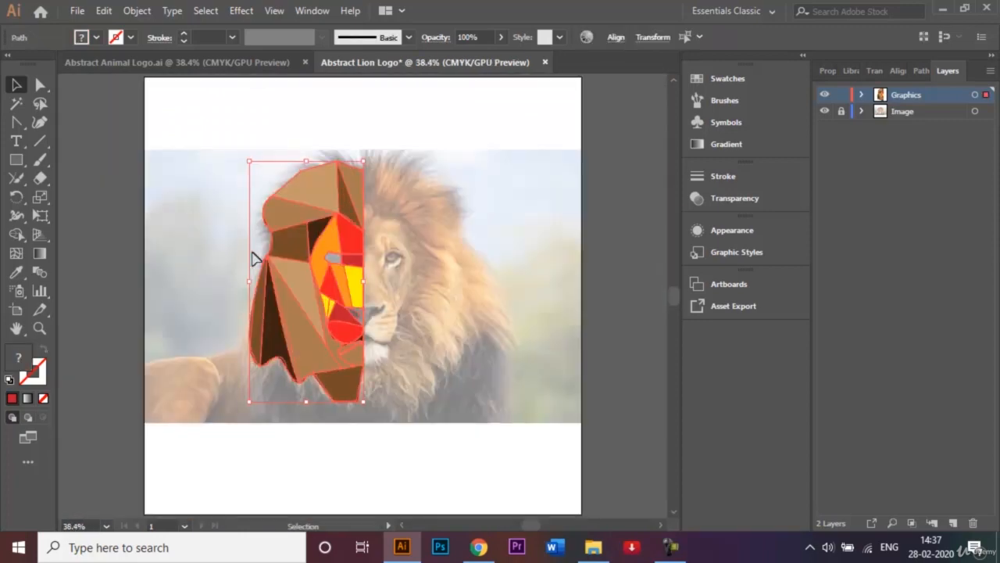
right_click(289, 282)
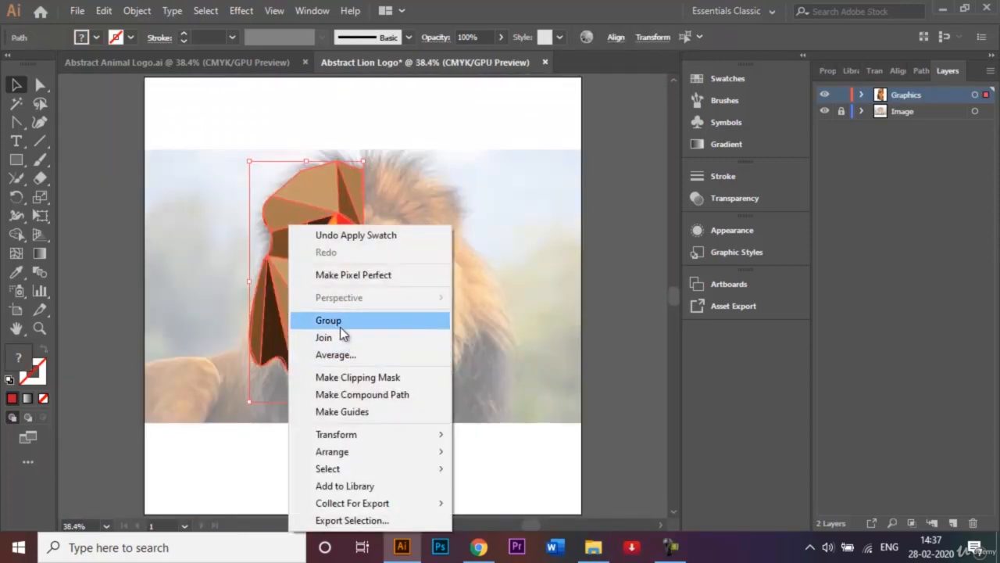
left_click(341, 328)
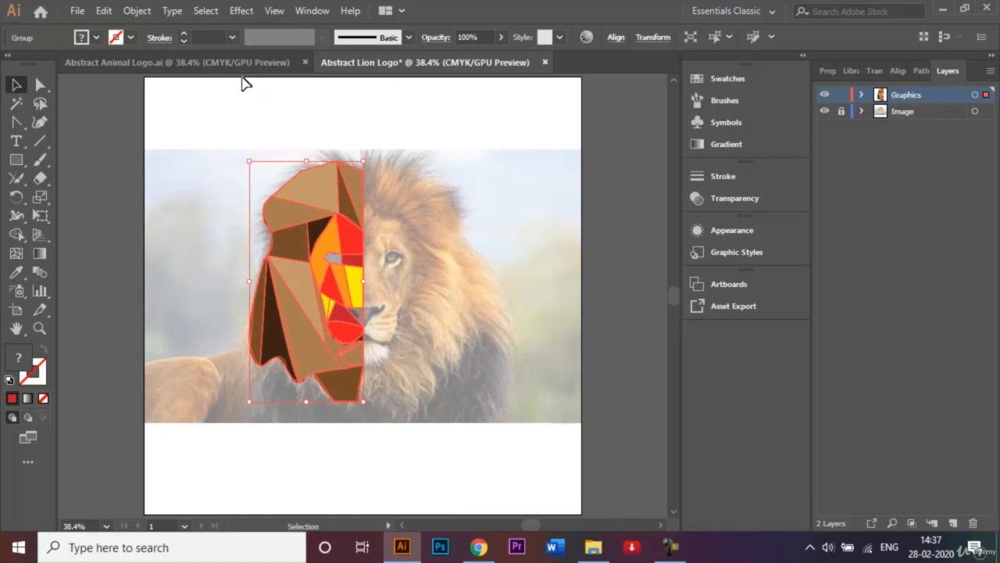
Try reflecting the grouped lion half across the vertical axis without making a copy, and undo the reflection
left_click(137, 11)
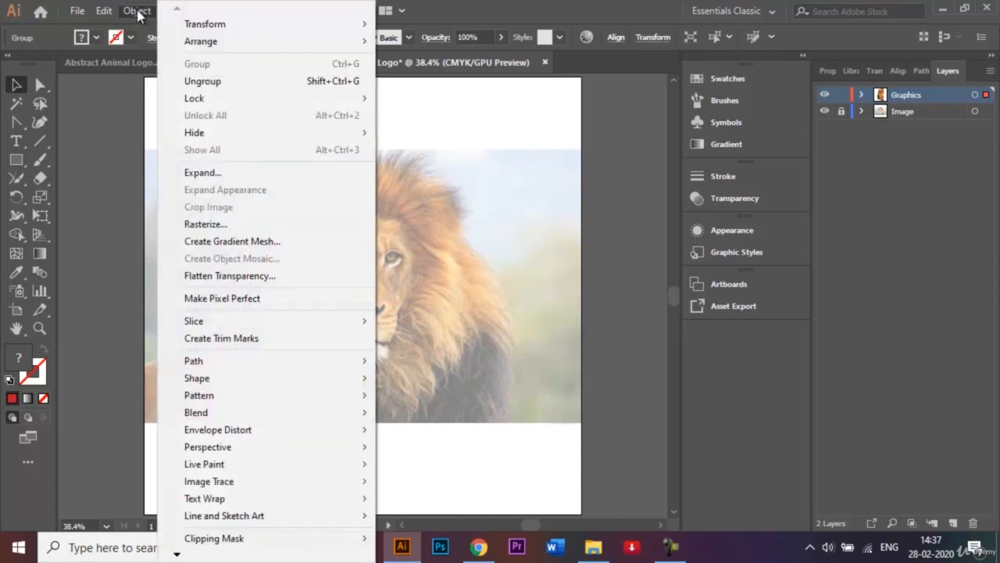
mouse_move(195, 24)
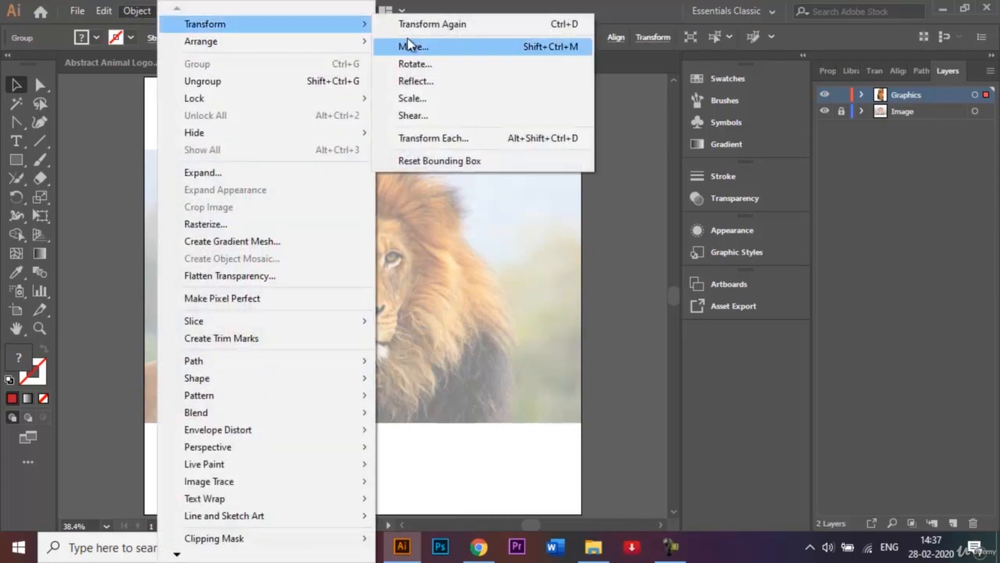
left_click(439, 80)
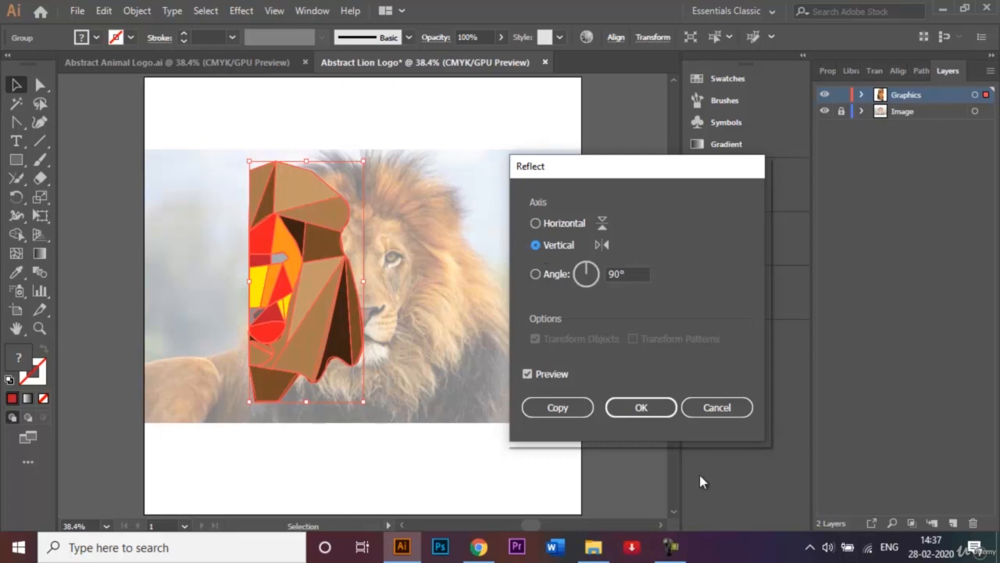
left_click(639, 407)
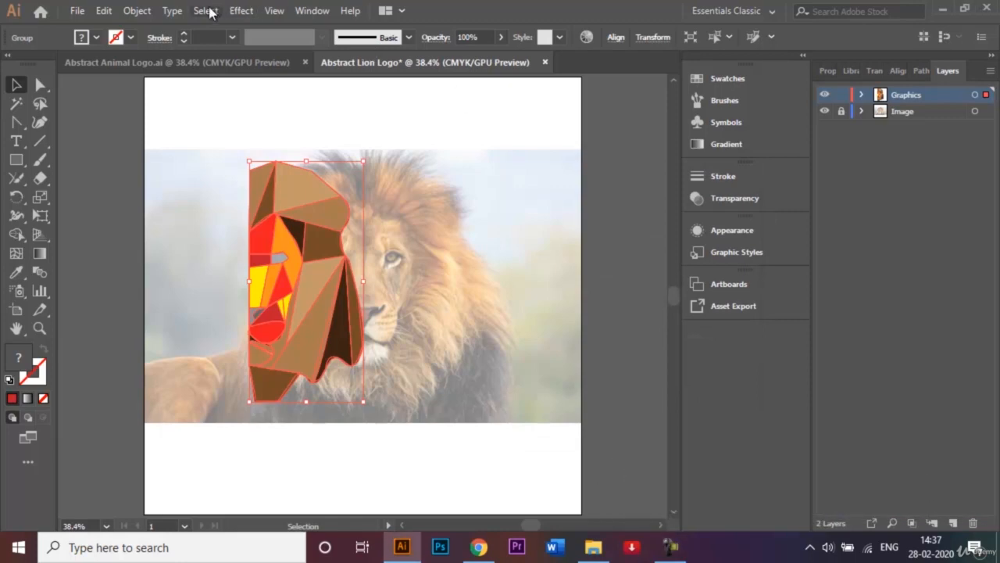
key("ctrl+z")
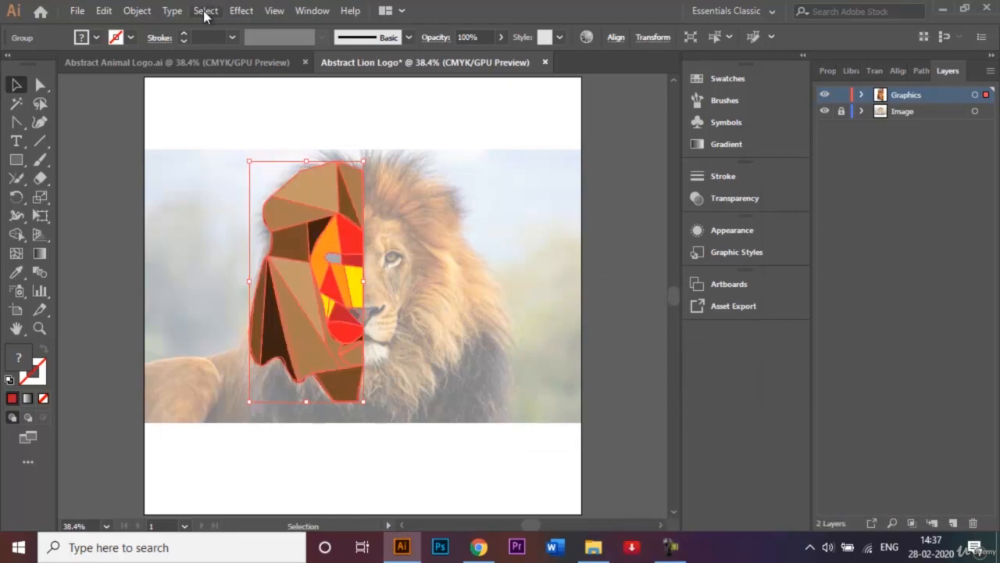
Create a reflected copy of the grouped lion half across the vertical axis
left_click(140, 11)
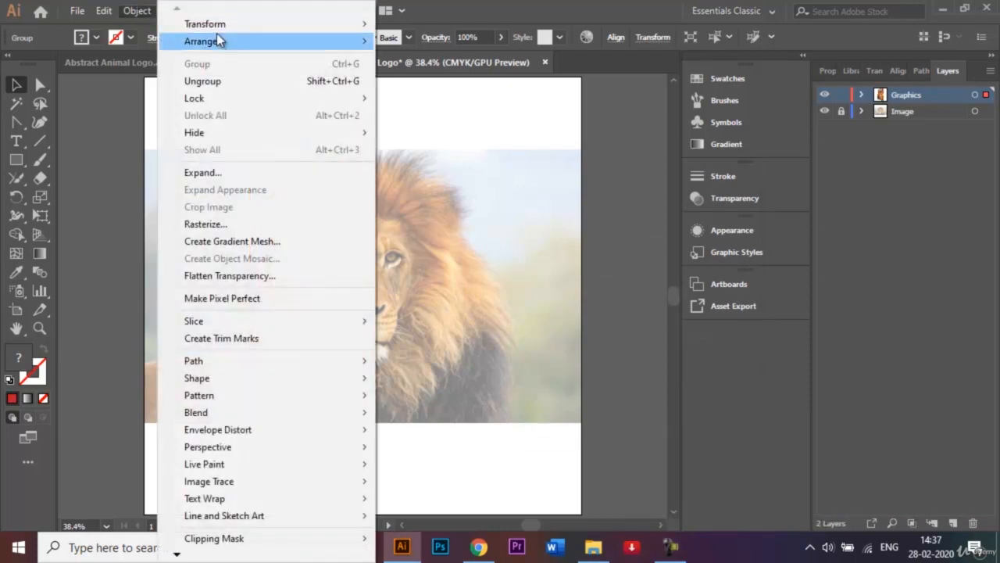
mouse_move(216, 25)
left_click(430, 83)
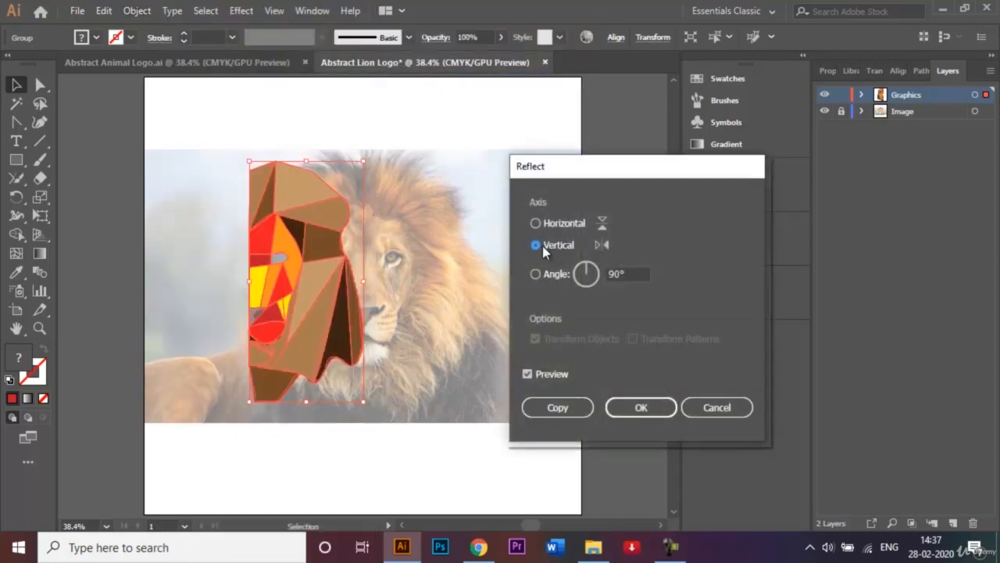
left_click(560, 408)
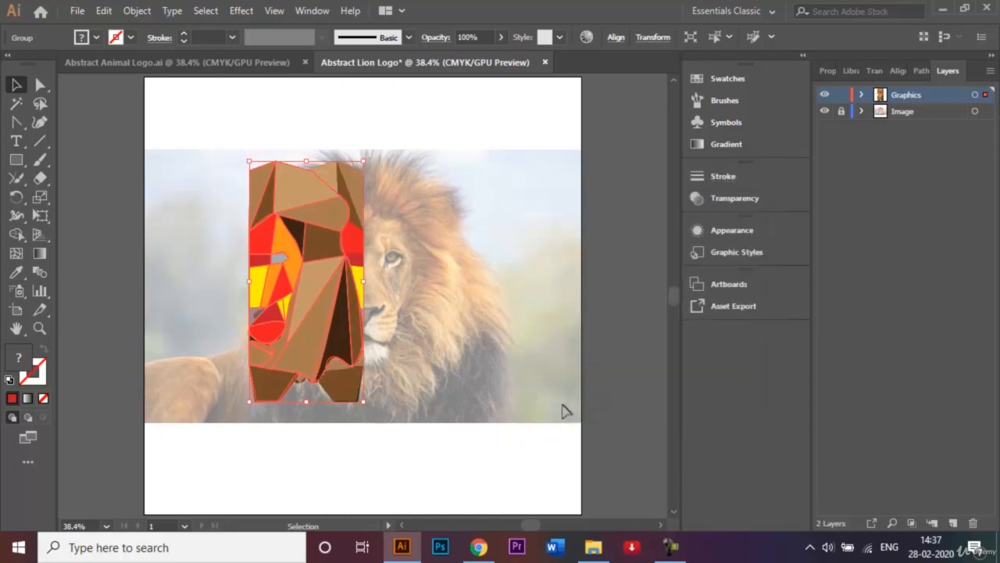
Move the mirrored copy horizontally until its inner edge meets the original half at the centre of the face, and deselect it
key("shift+Right")
key("shift+Right")
key("shift+Right")
key("shift+Right")
key("shift+Right")
key("shift+Right")
key("shift+Right")
key("shift+Right")
key("shift+Right")
key("shift+Right")
key("shift+Right")
key("shift+Right")
key("shift+Right")
key("shift+Right")
key("shift+Right")
key("shift+Right")
key("shift+Right")
key("shift+Right")
key("shift+Right")
key("shift+Right")
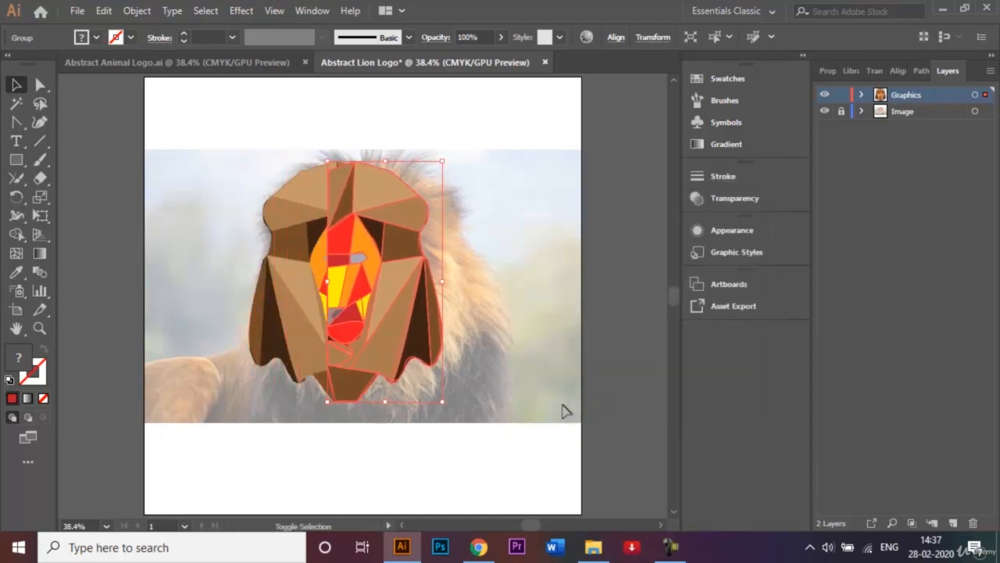
key("shift+Right")
key("shift+Right")
key("shift+Right")
key("shift+Right")
key("shift+Right")
key("shift+Right")
key("shift+Right")
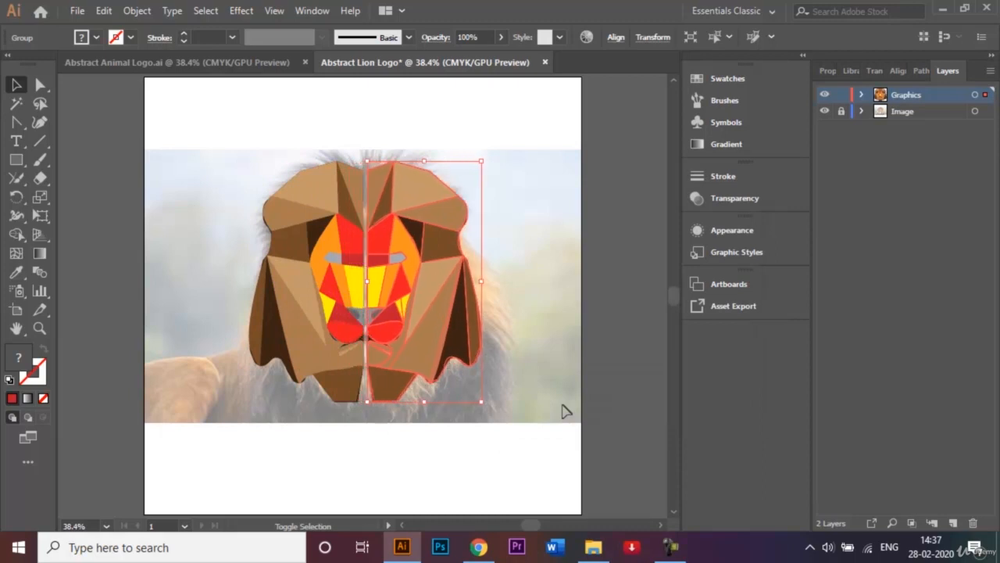
key("shift+Left")
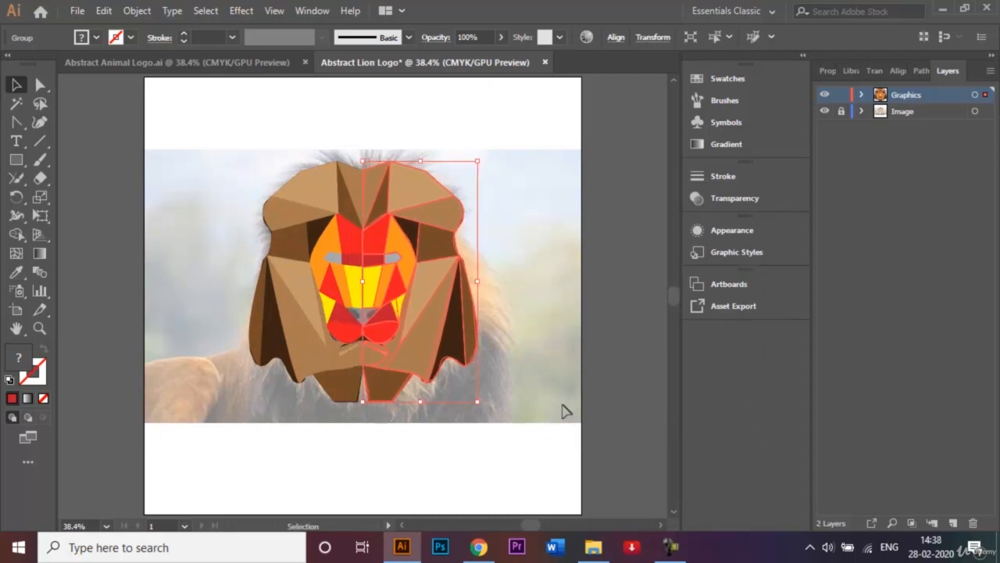
left_click(552, 369)
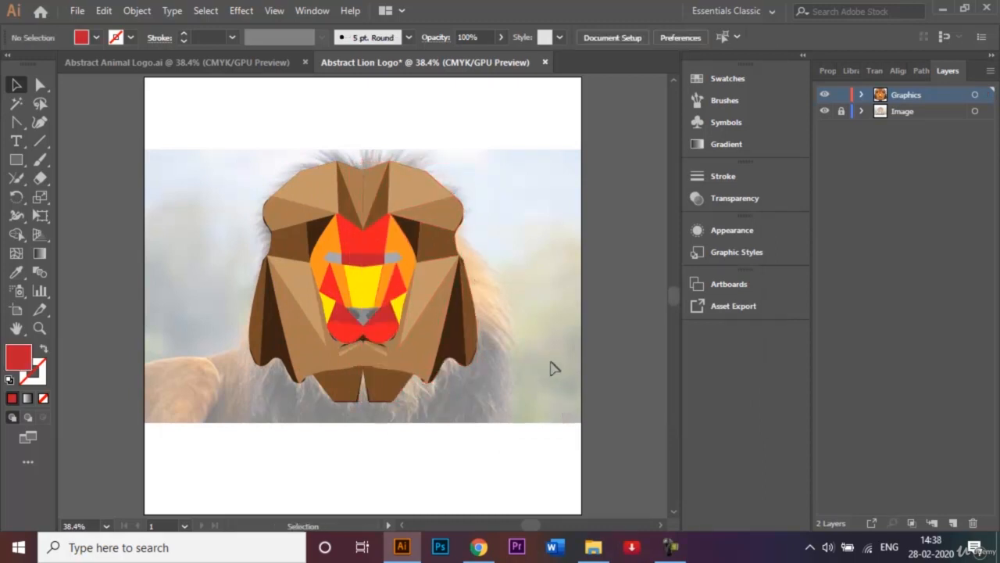
Nudge the mirrored half slightly further towards the original half to tighten the centre seam, and deselect it
left_click(458, 313)
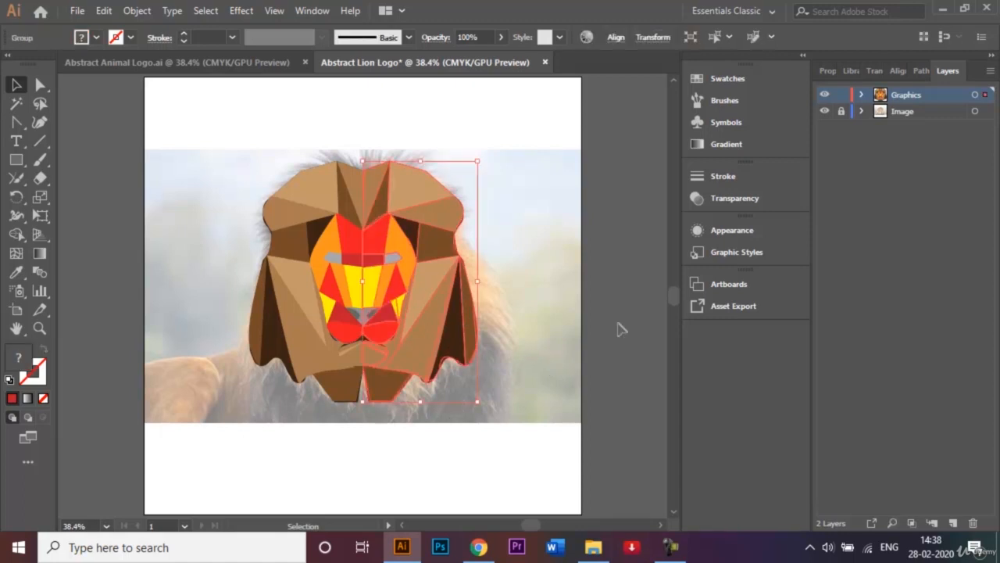
key("shift+Left")
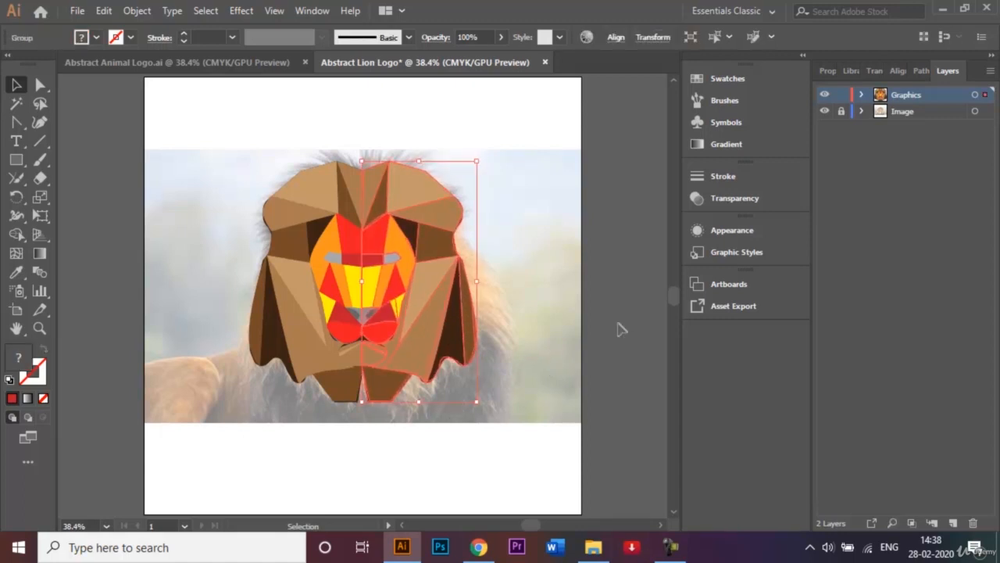
left_click(539, 304)
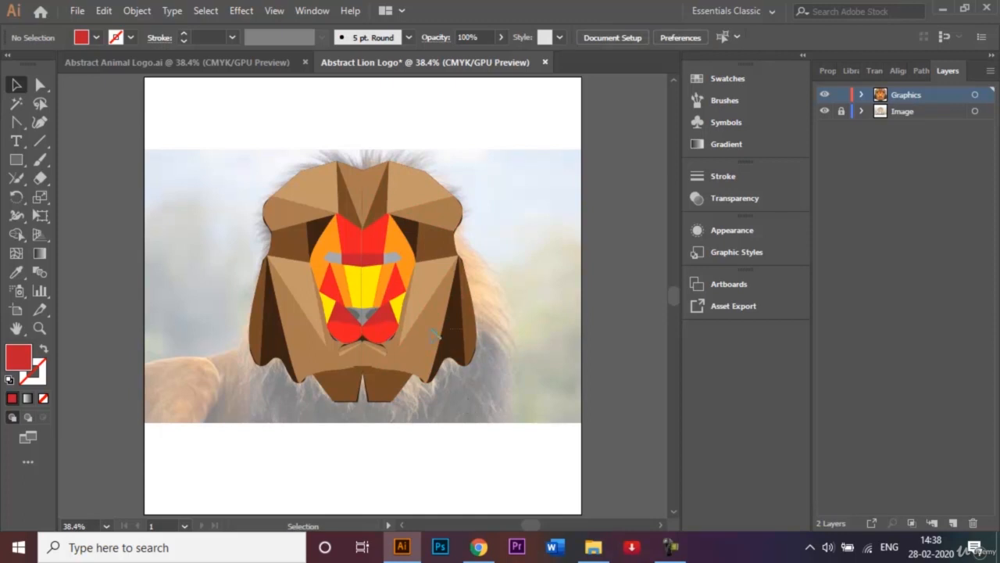
left_click(393, 206)
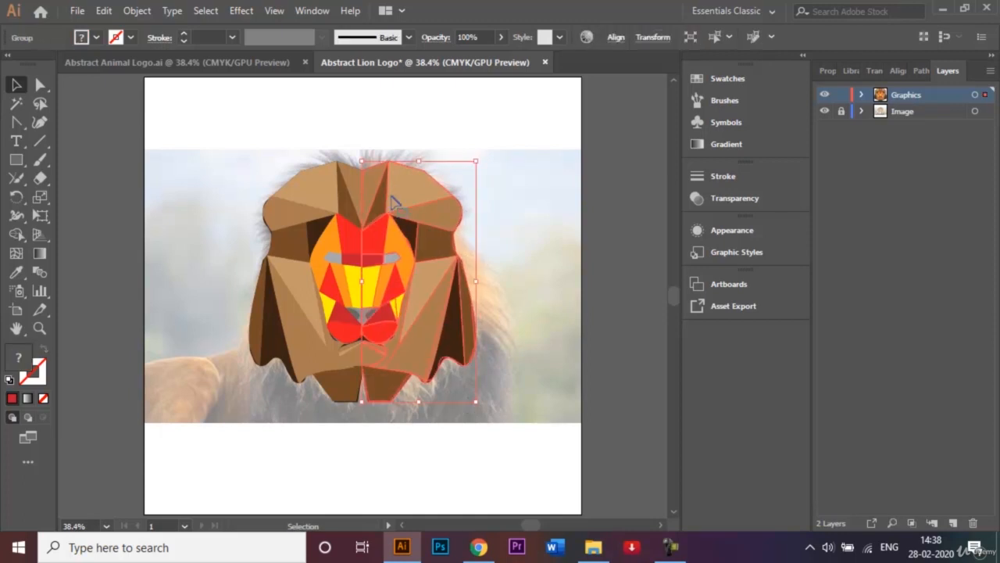
left_click(522, 201)
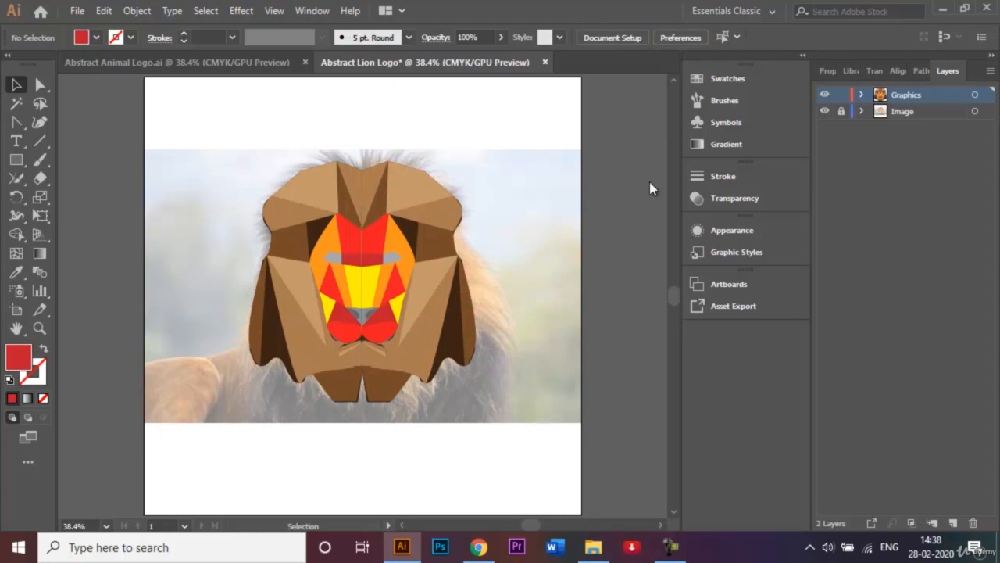
Hide the Image reference layer, and nudge the mirrored lion half slightly towards the original half to close the centre seam
left_click(824, 112)
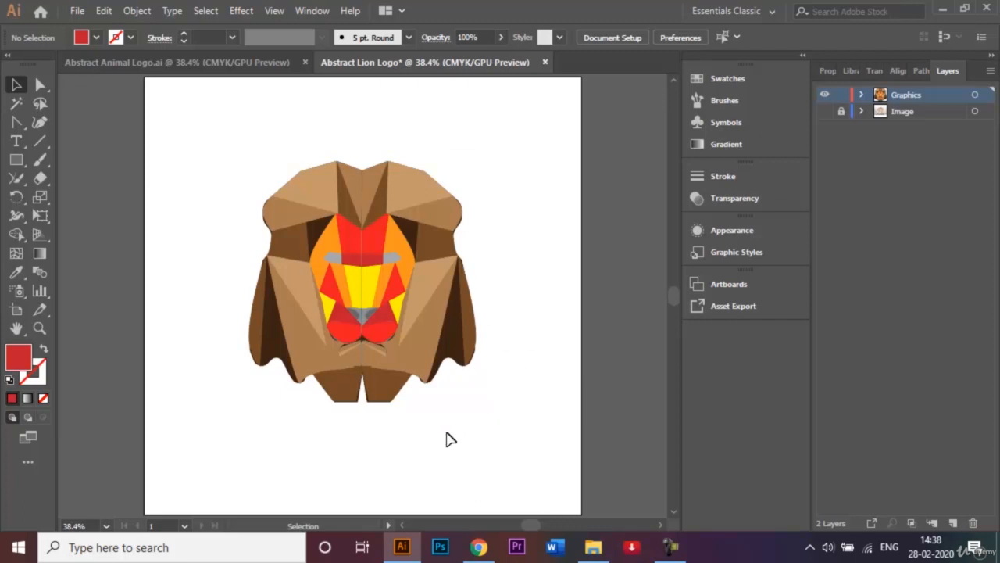
left_click(420, 325)
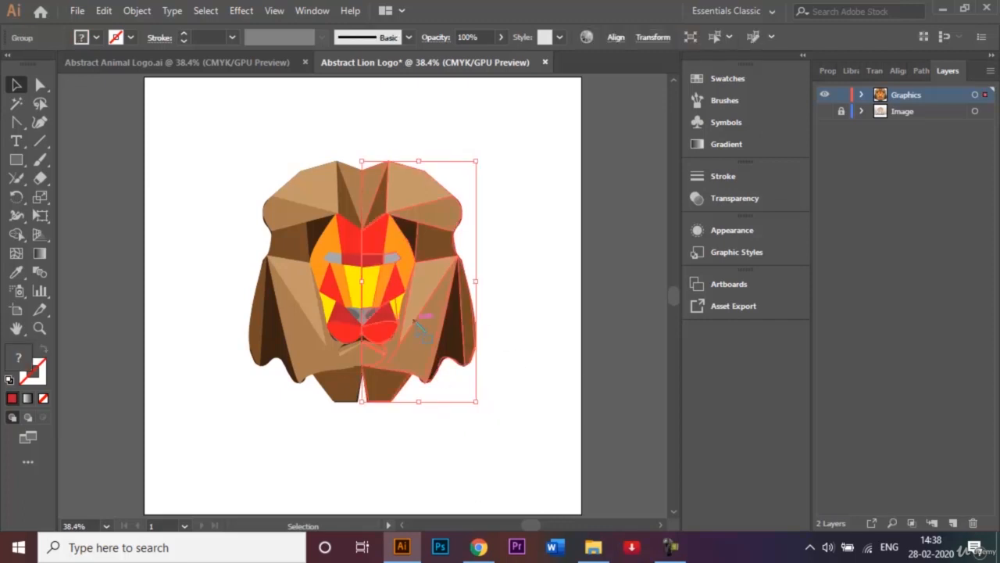
key("Left")
key("Left")
key("Left")
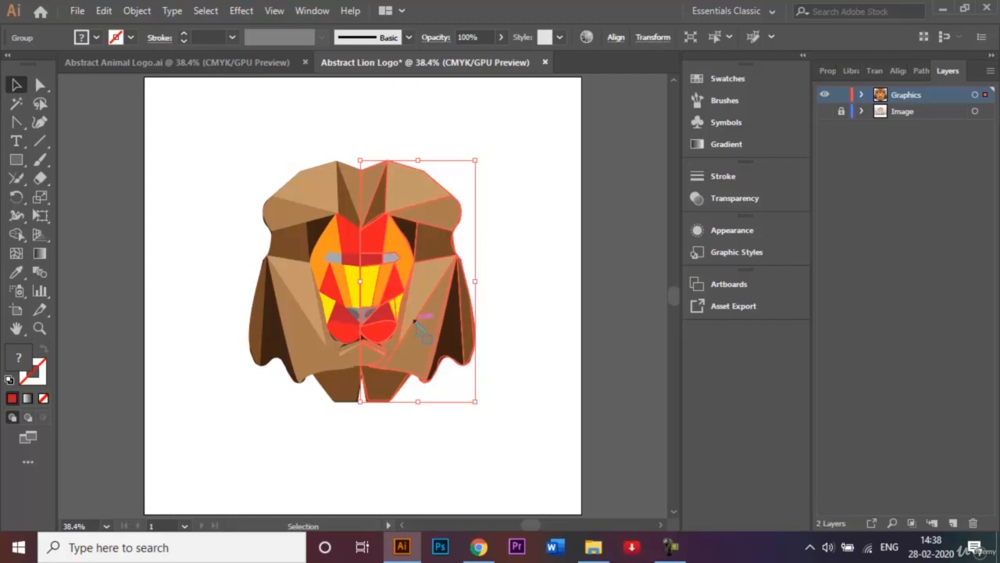
left_click(524, 295)
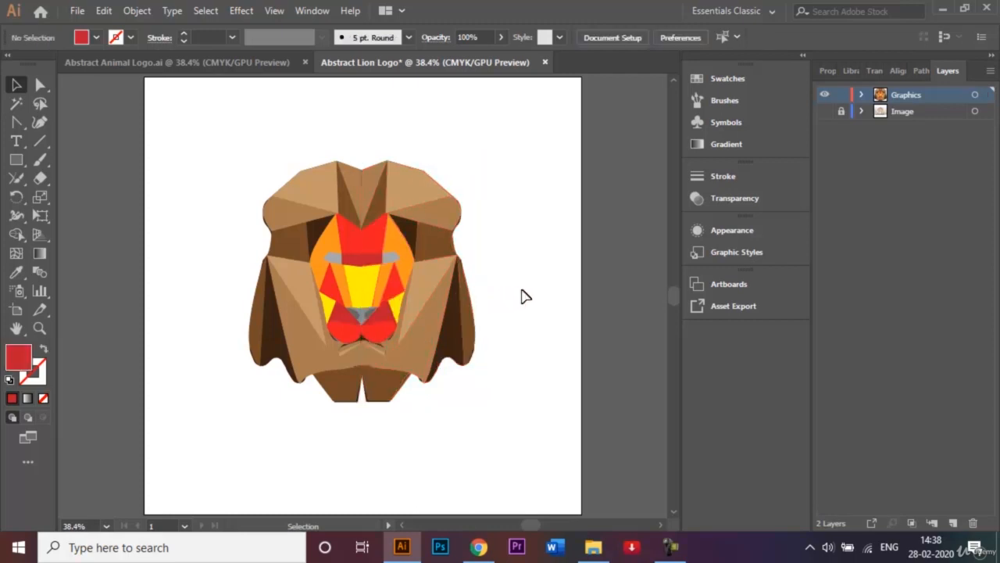
key("ctrl+plus")
key("ctrl+plus")
key("ctrl+plus")
key("ctrl+plus")
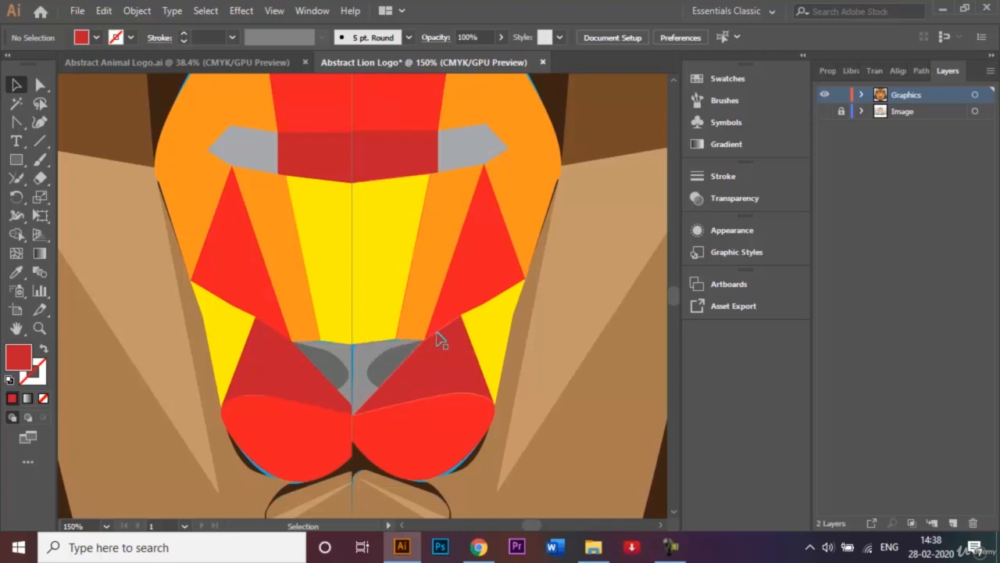
key("ctrl+minus")
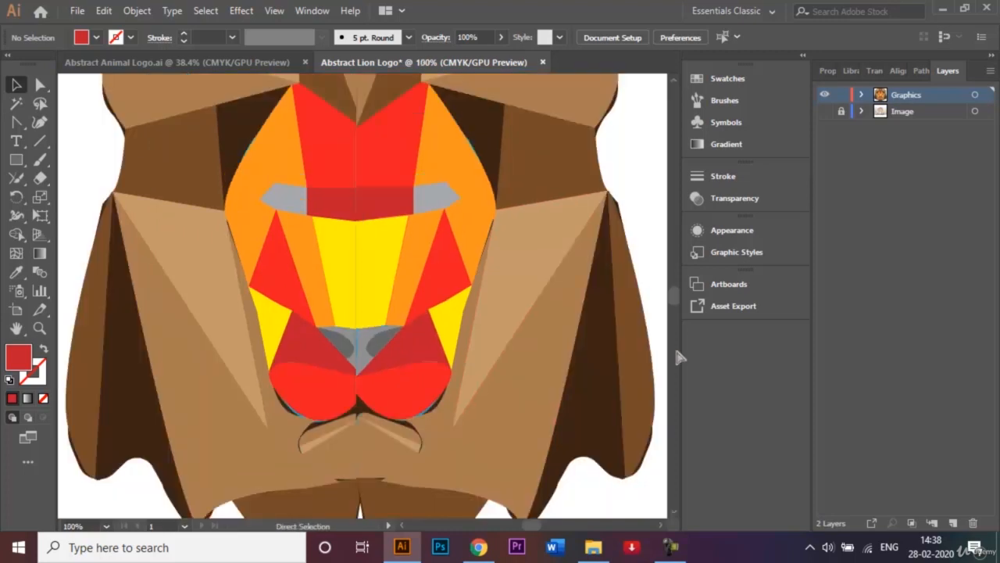
key("ctrl+minus")
key("ctrl+minus")
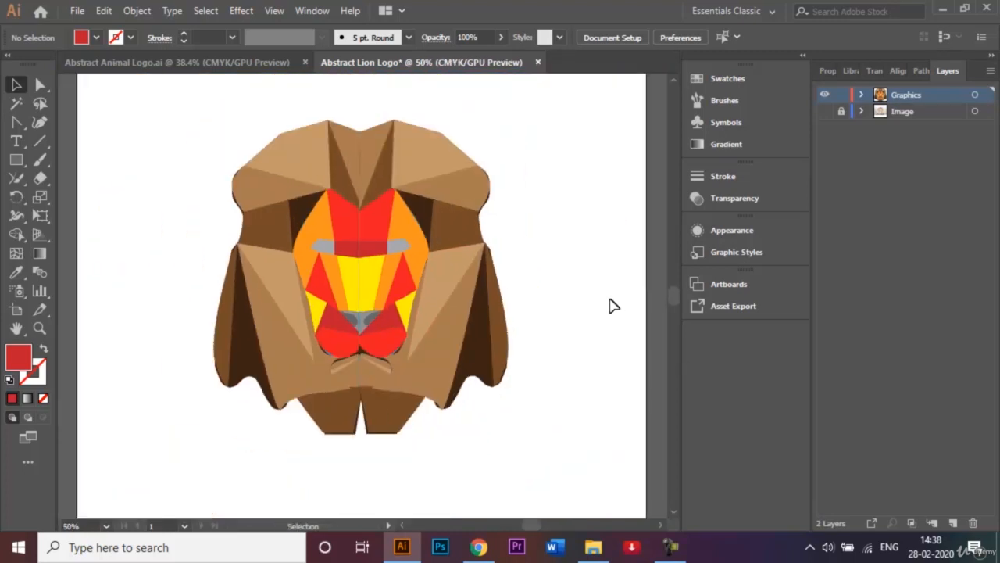
left_click_drag(476, 478, 237, 152)
left_click(670, 546)
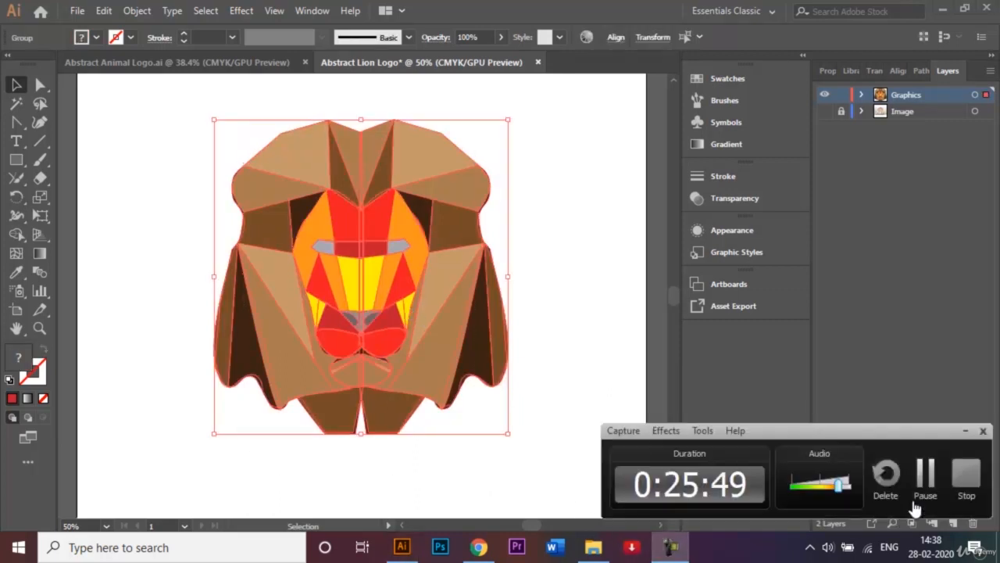
left_click(925, 476)
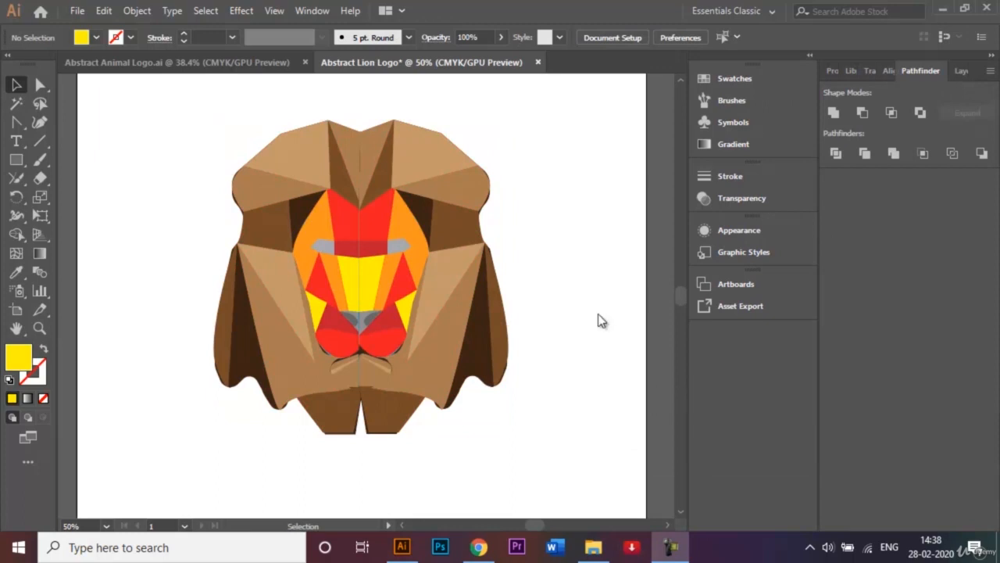
Save the artwork as Abstract Lion Logo.ai in the Logos folder, using the Illustrator CC version and the default save options
key("ctrl+0")
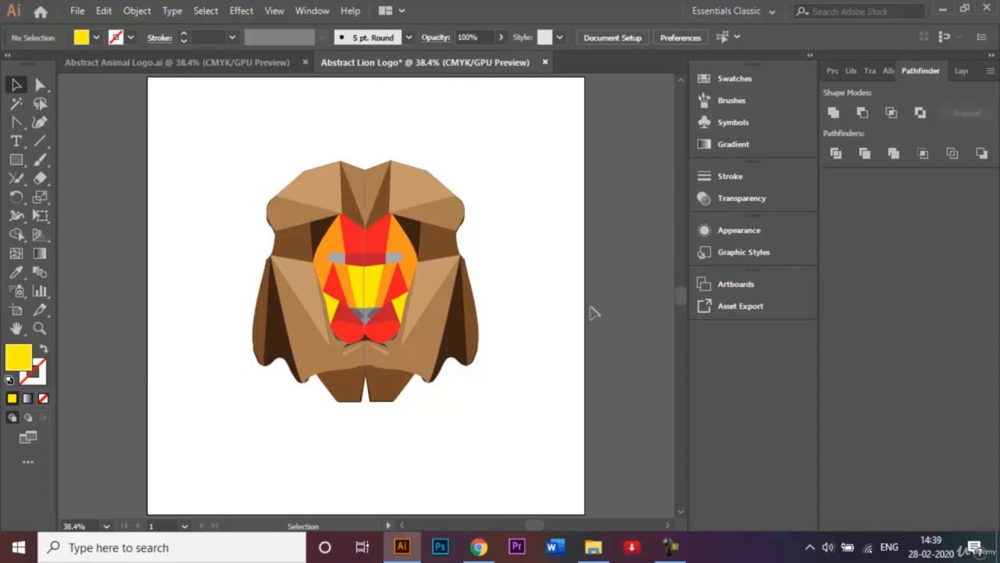
left_click(76, 11)
left_click(152, 161)
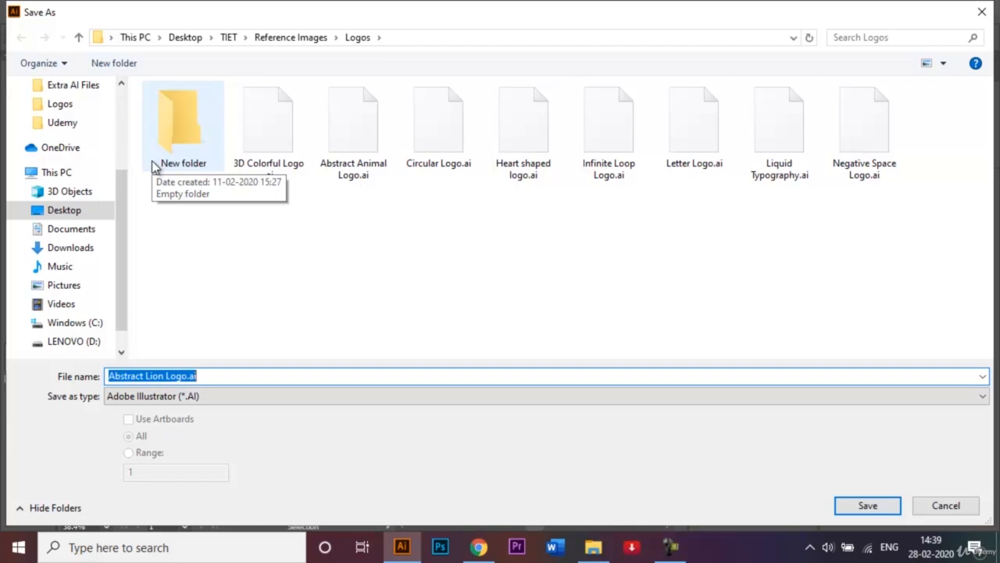
left_click(866, 505)
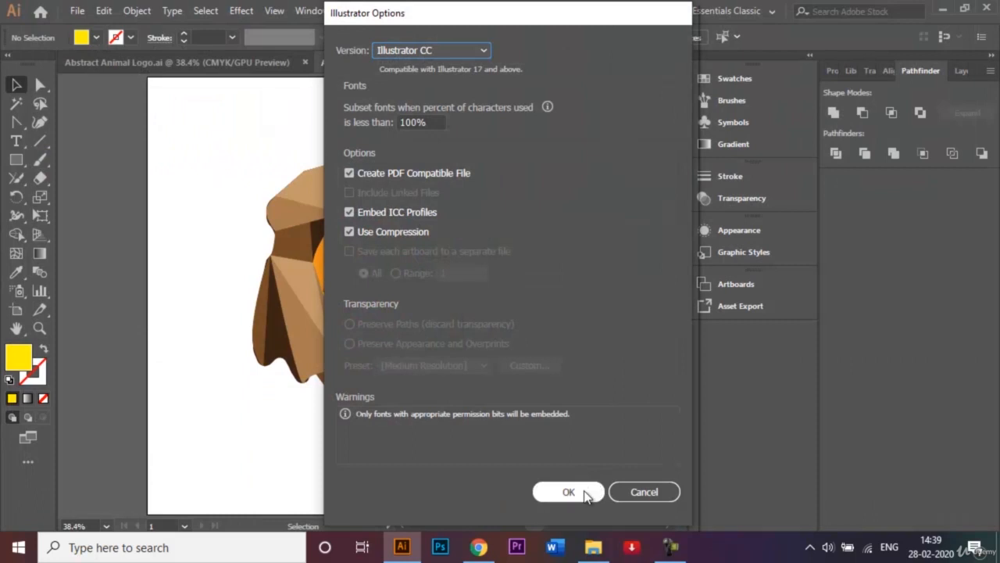
left_click(568, 492)
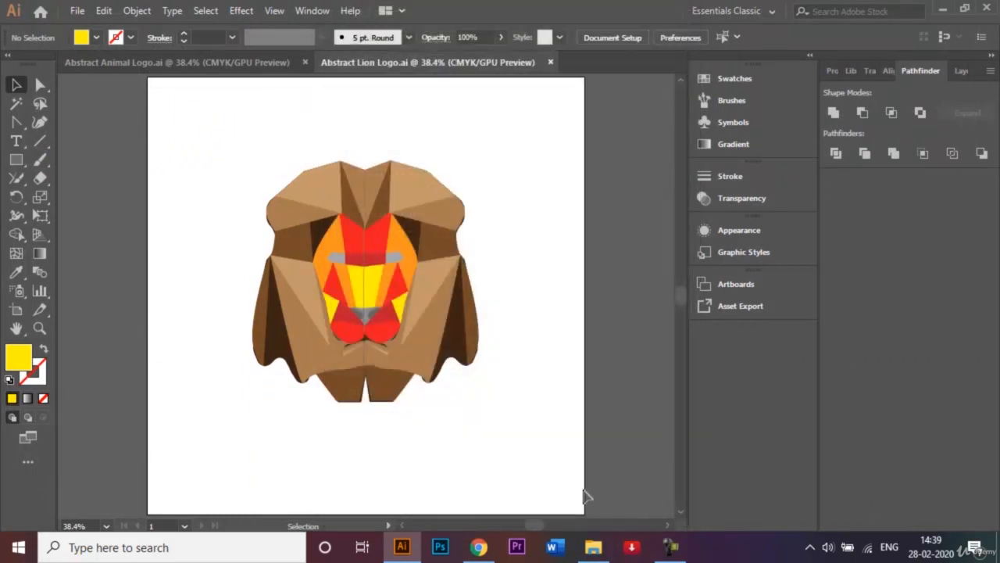